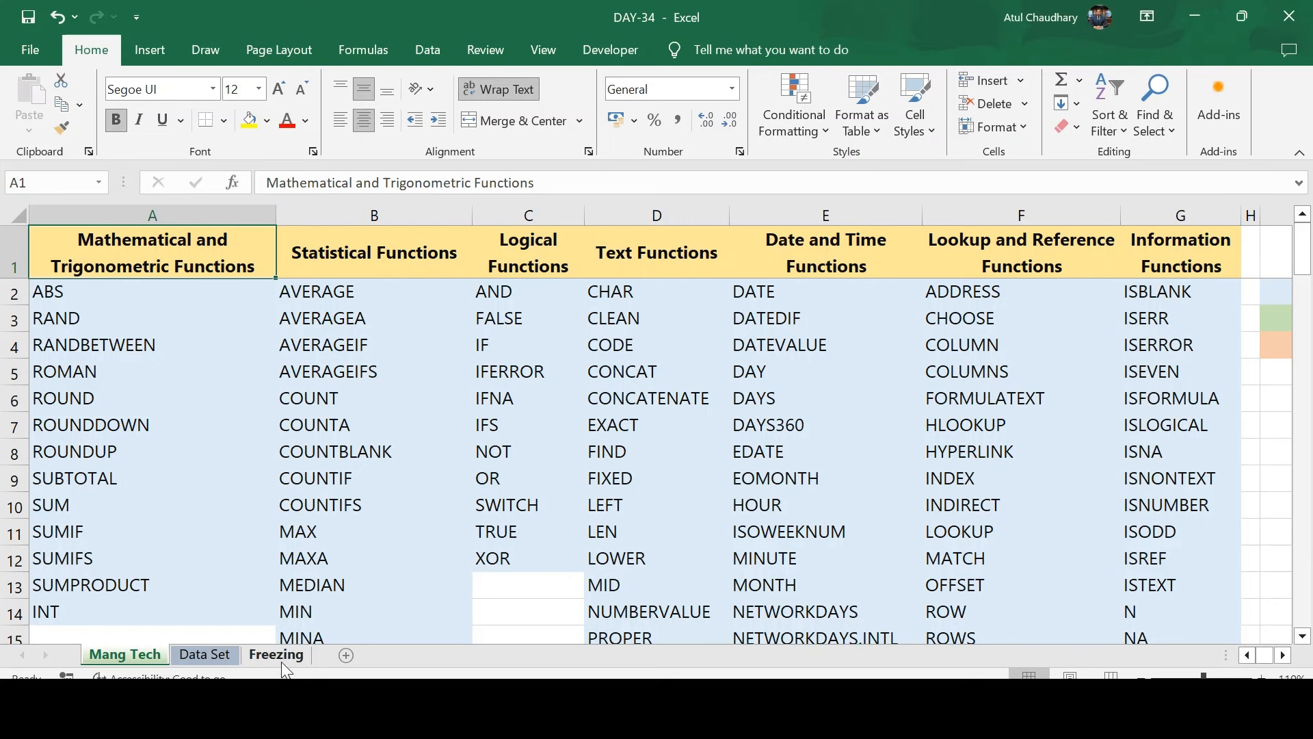
# Switch to the Freezing sheet and review the Order ID list and the F4 key reference table.
pyautogui.click(276, 654)
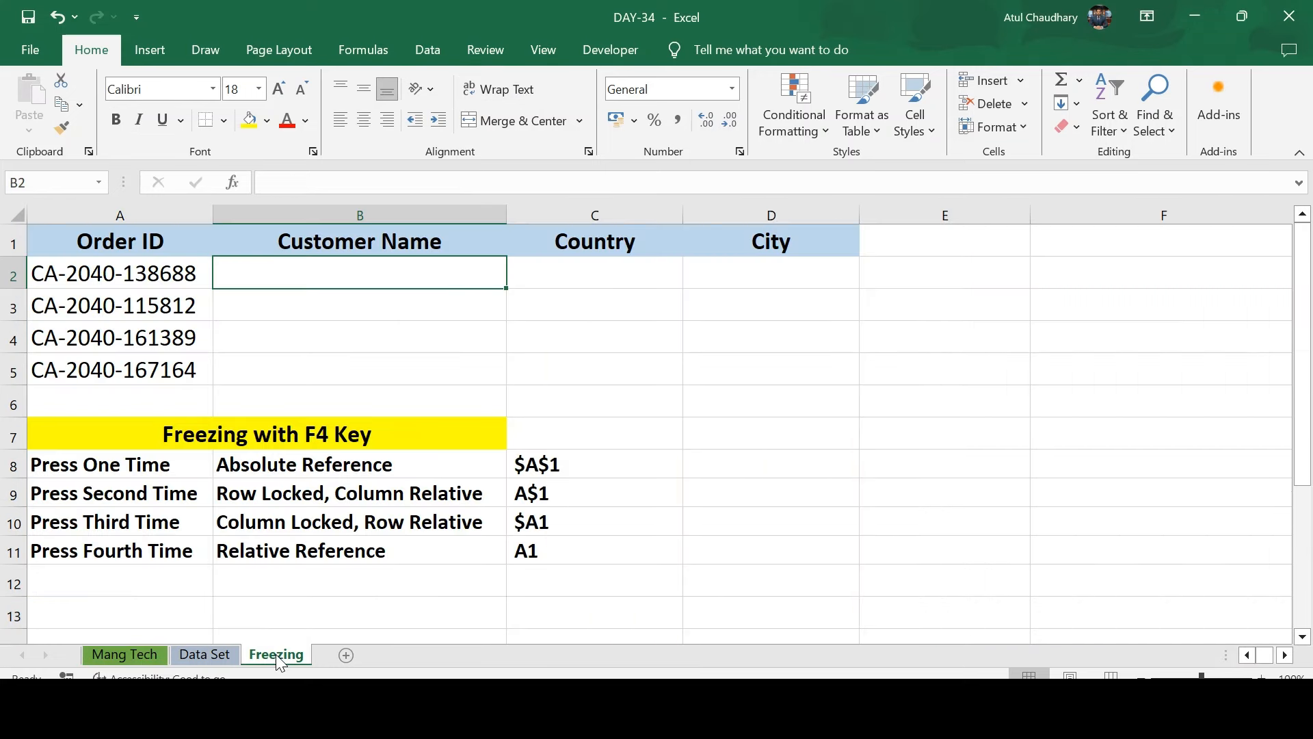
pyautogui.press('Up')
pyautogui.press('Left')
pyautogui.press('Down')
pyautogui.press('Down')
pyautogui.press('Down')
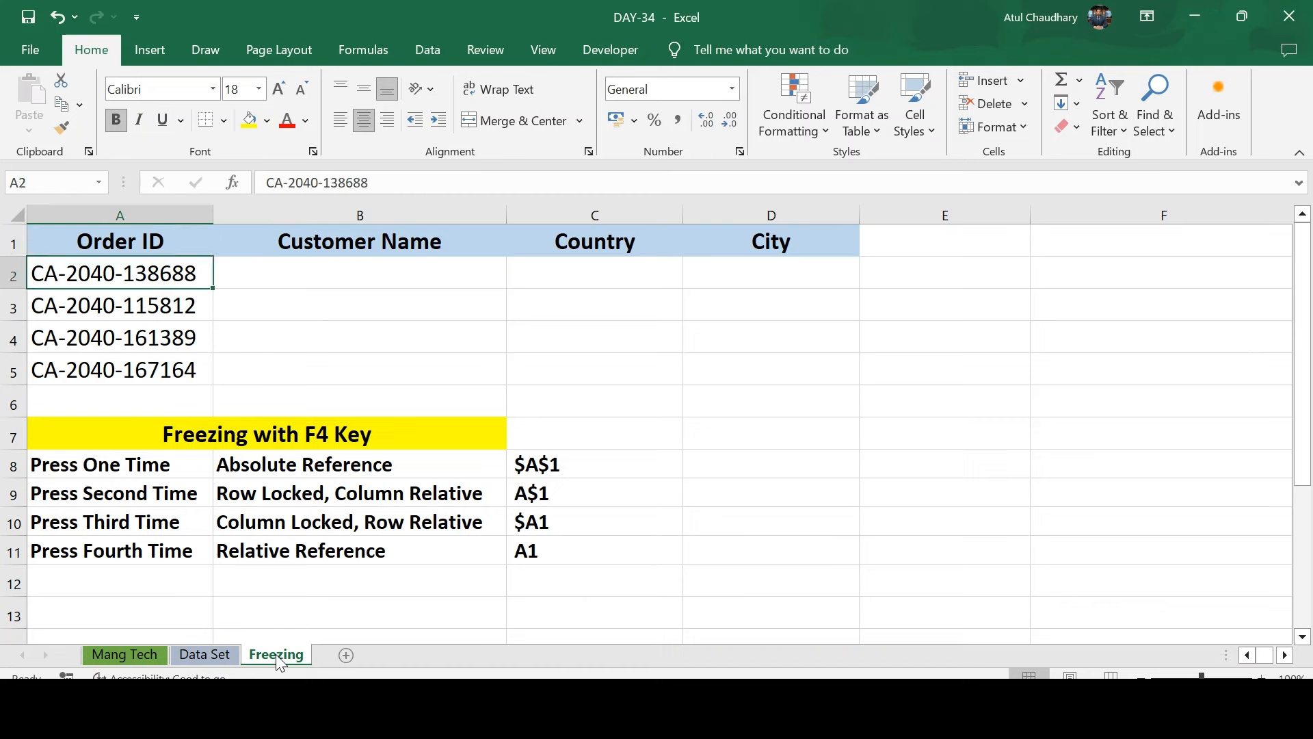
pyautogui.press('Down')
pyautogui.press('Down')
pyautogui.press('Down')
pyautogui.press('Down')
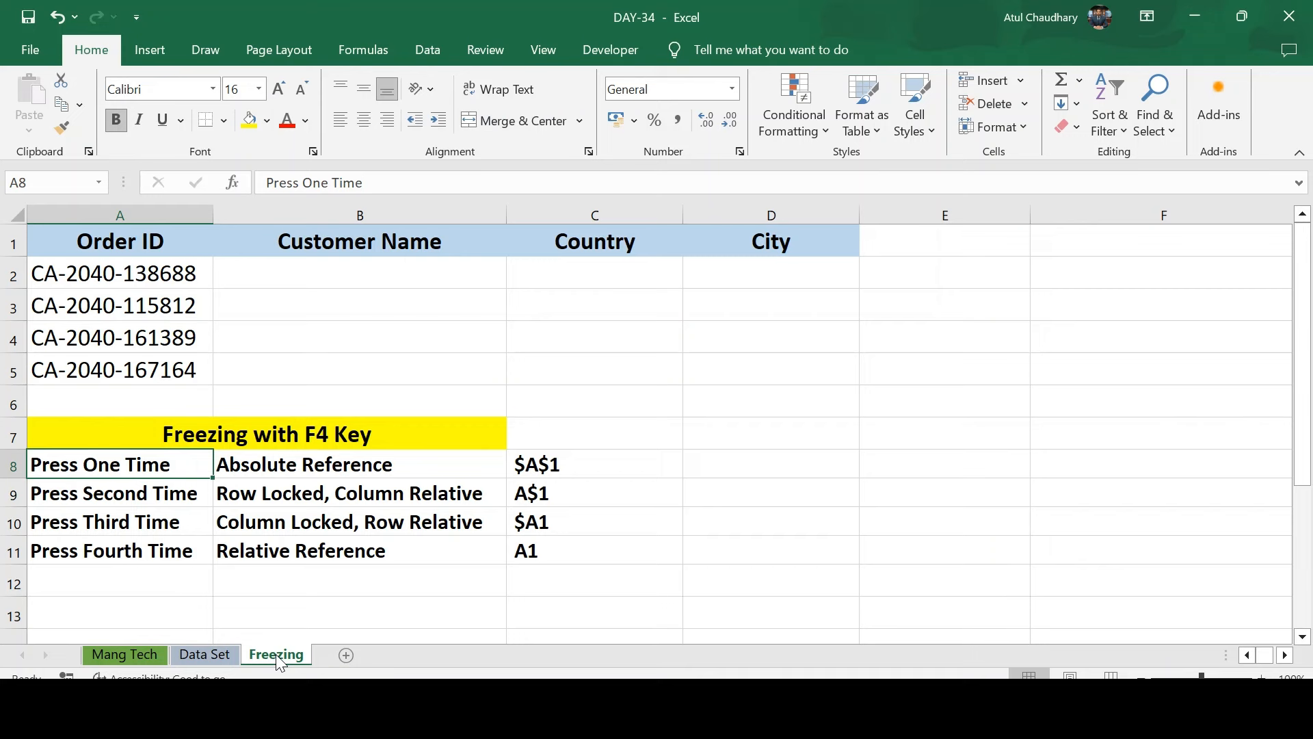
pyautogui.press('Up')
pyautogui.press('Up')
pyautogui.press('Up')
pyautogui.press('Up')
pyautogui.press('Up')
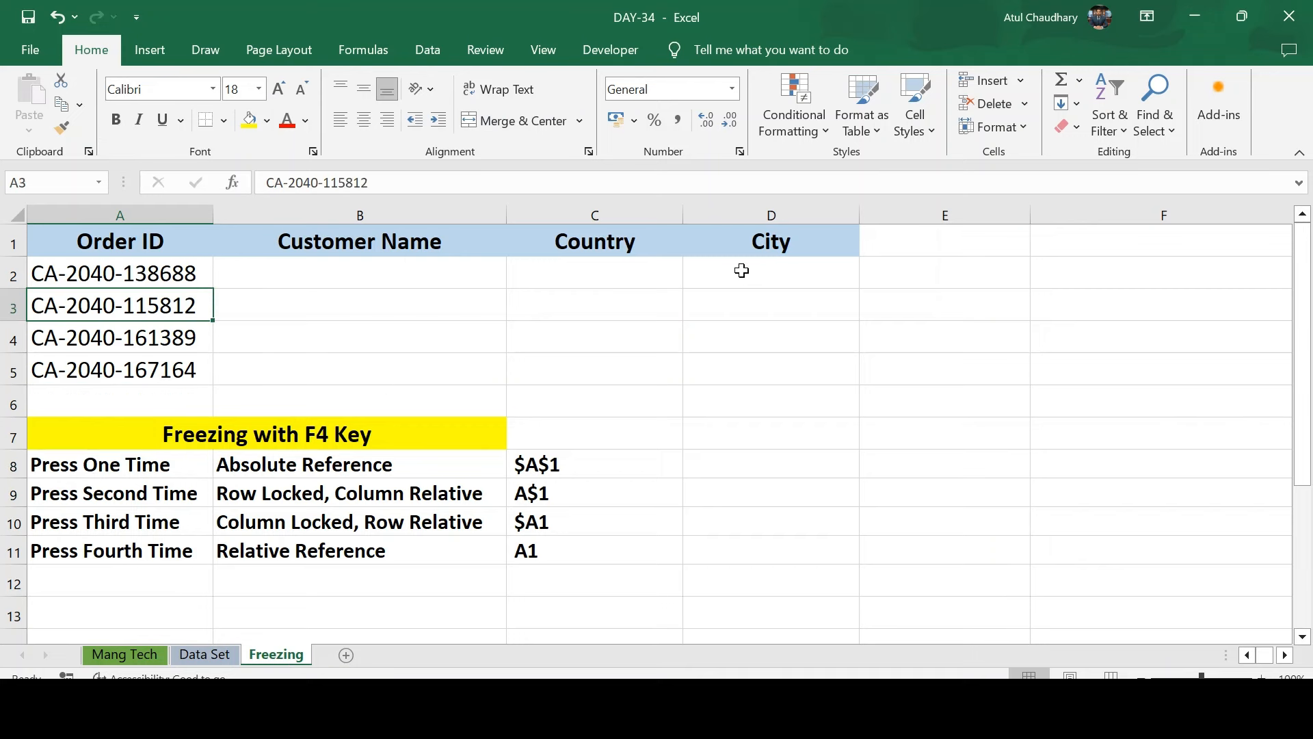
# Highlight column D and rows 2 to 5 to examine how the sheet's columns and rows are laid out.
pyautogui.click(748, 206)
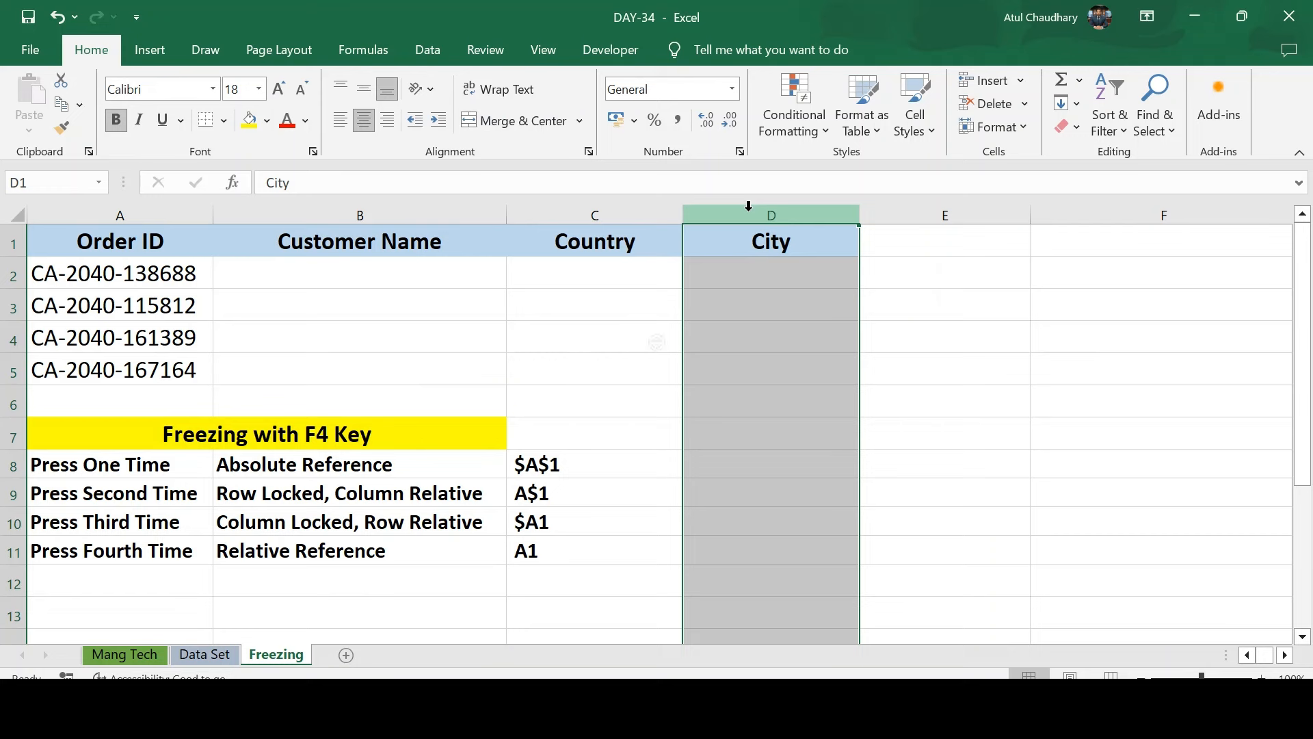
pyautogui.click(13, 273)
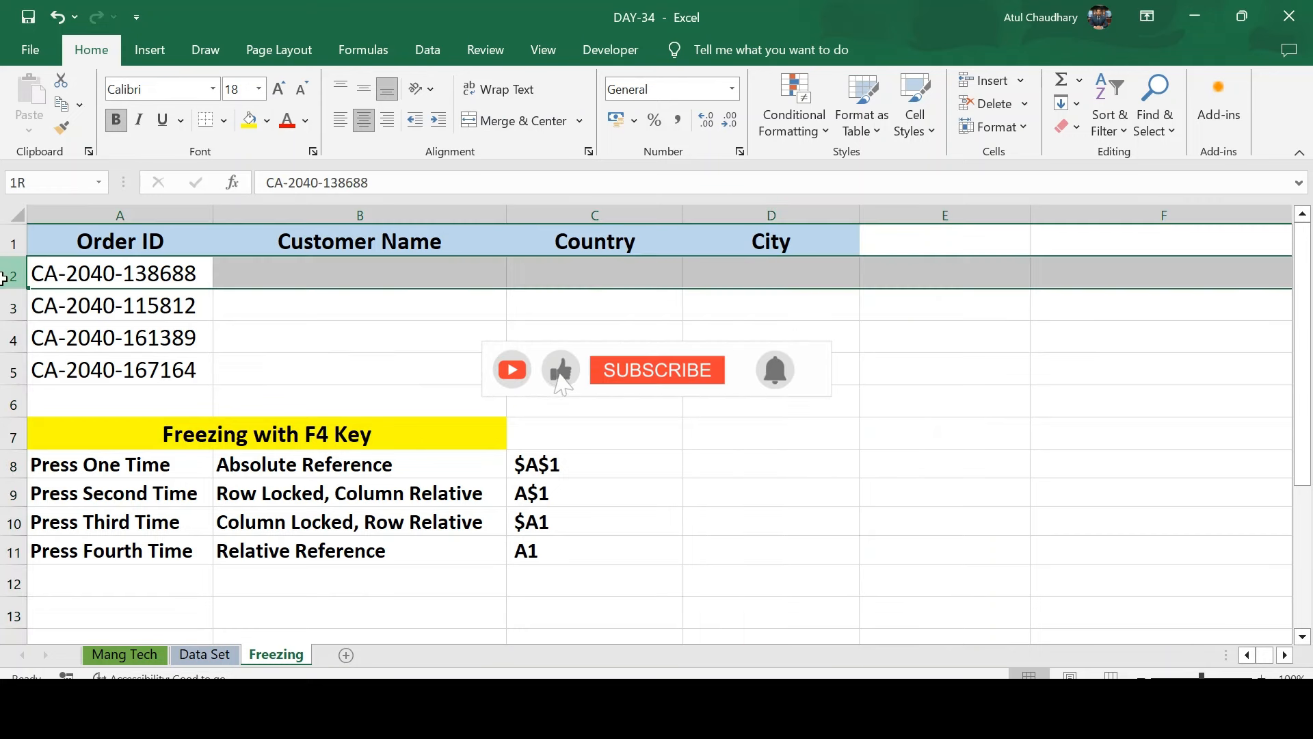
pyautogui.moveTo(13, 275); pyautogui.dragTo(14, 374)
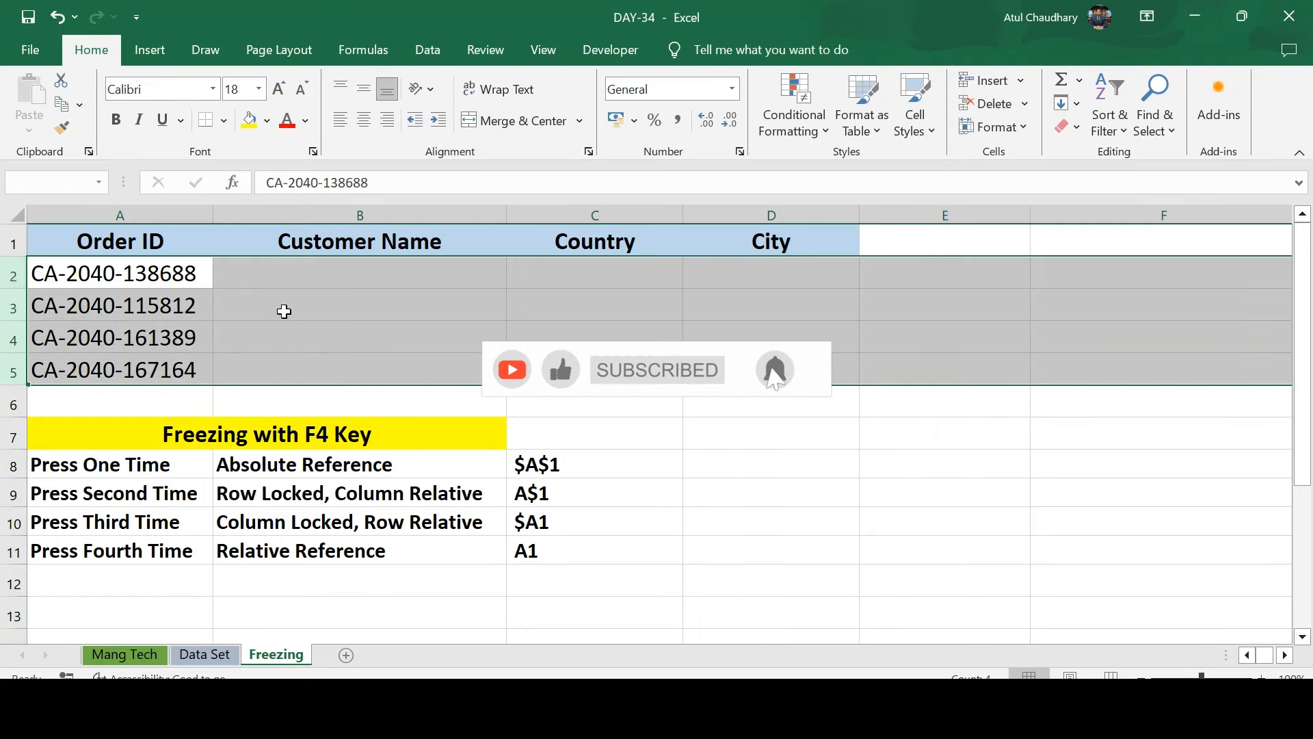
pyautogui.click(716, 325)
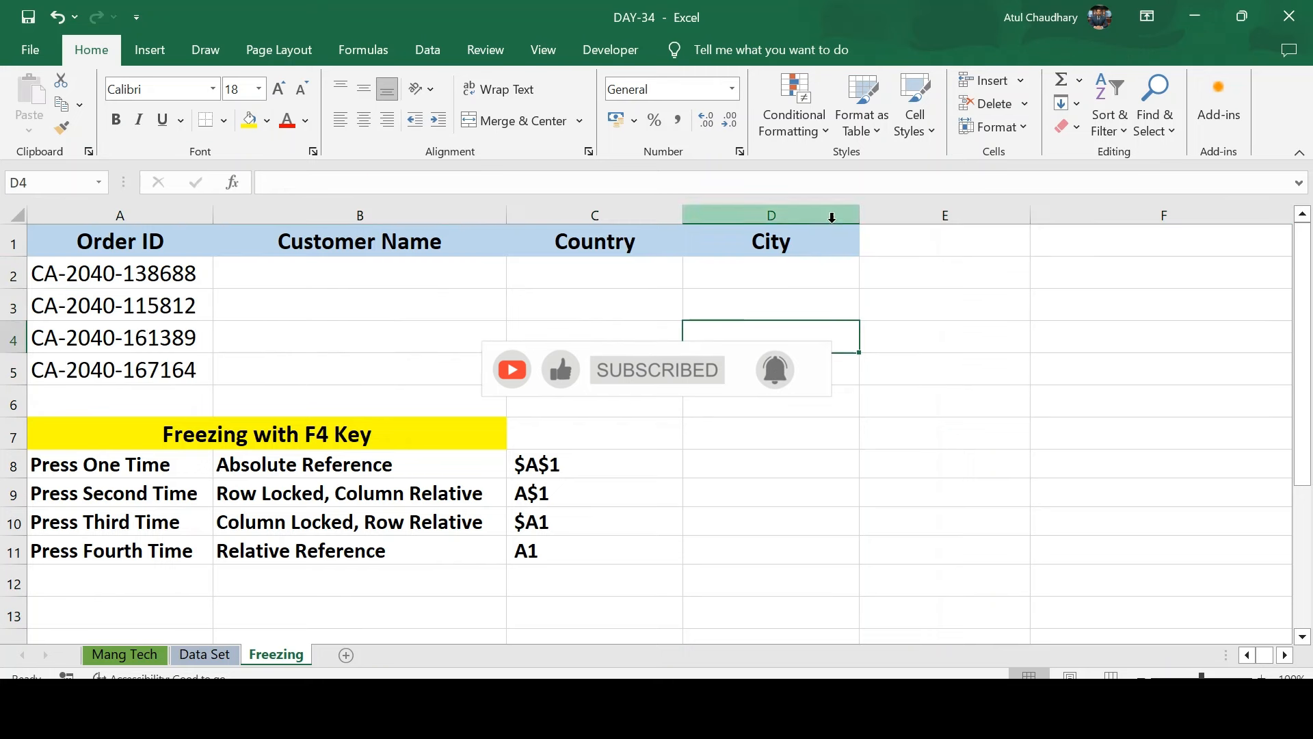
pyautogui.click(796, 215)
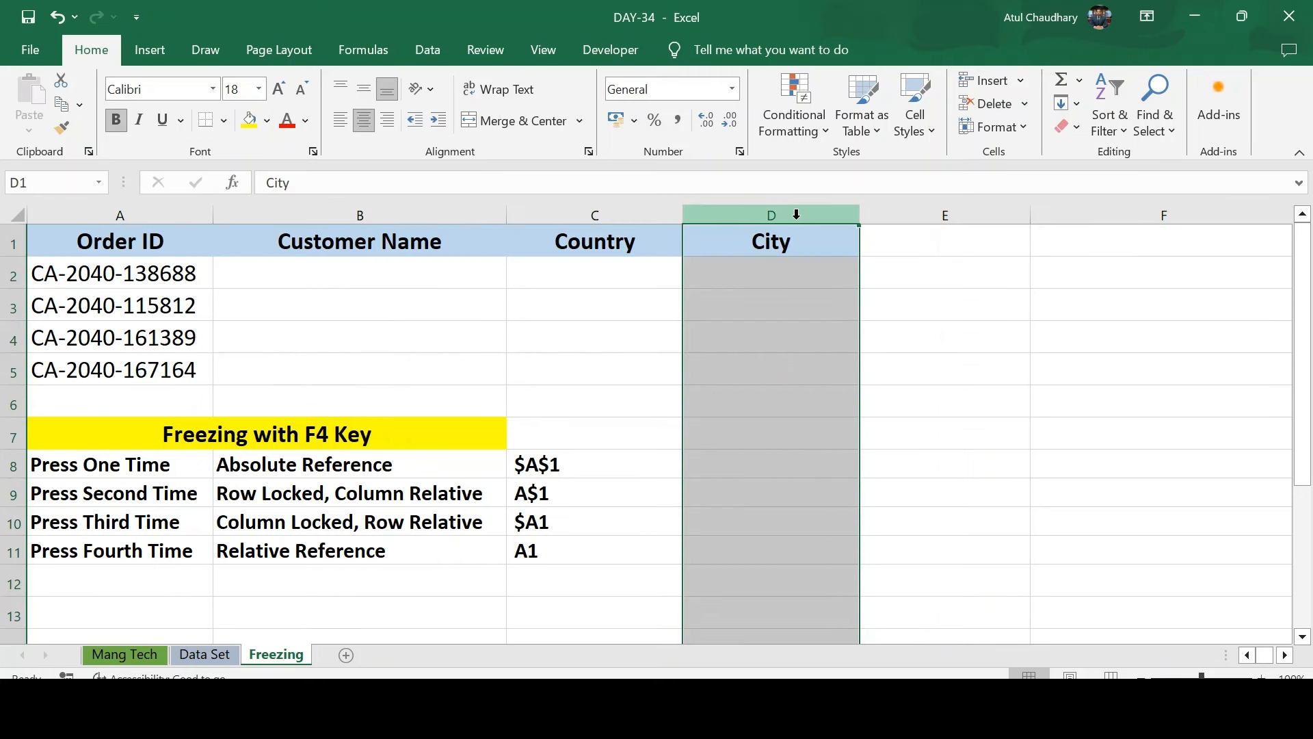
pyautogui.moveTo(797, 214); pyautogui.dragTo(1022, 214)
pyautogui.moveTo(797, 215)
pyautogui.mouseDown()
pyautogui.moveTo(785, 214)
pyautogui.moveTo(797, 215)
pyautogui.mouseUp()
# Select the entire row 2 and extend the selection through row 9.
pyautogui.press('Left')
pyautogui.press('Left')
pyautogui.press('Left')
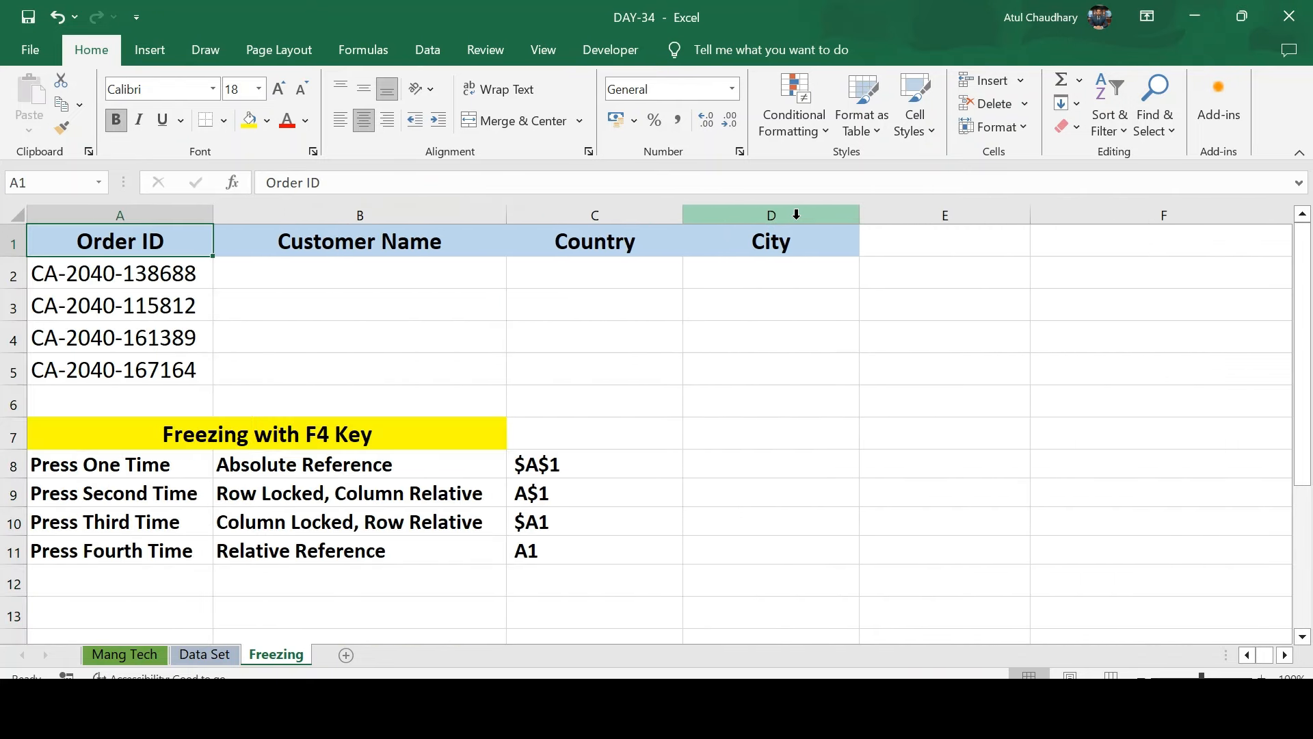
pyautogui.press('Down')
pyautogui.press('Down')
pyautogui.press('Up')
pyautogui.hotkey('shift', 'space')
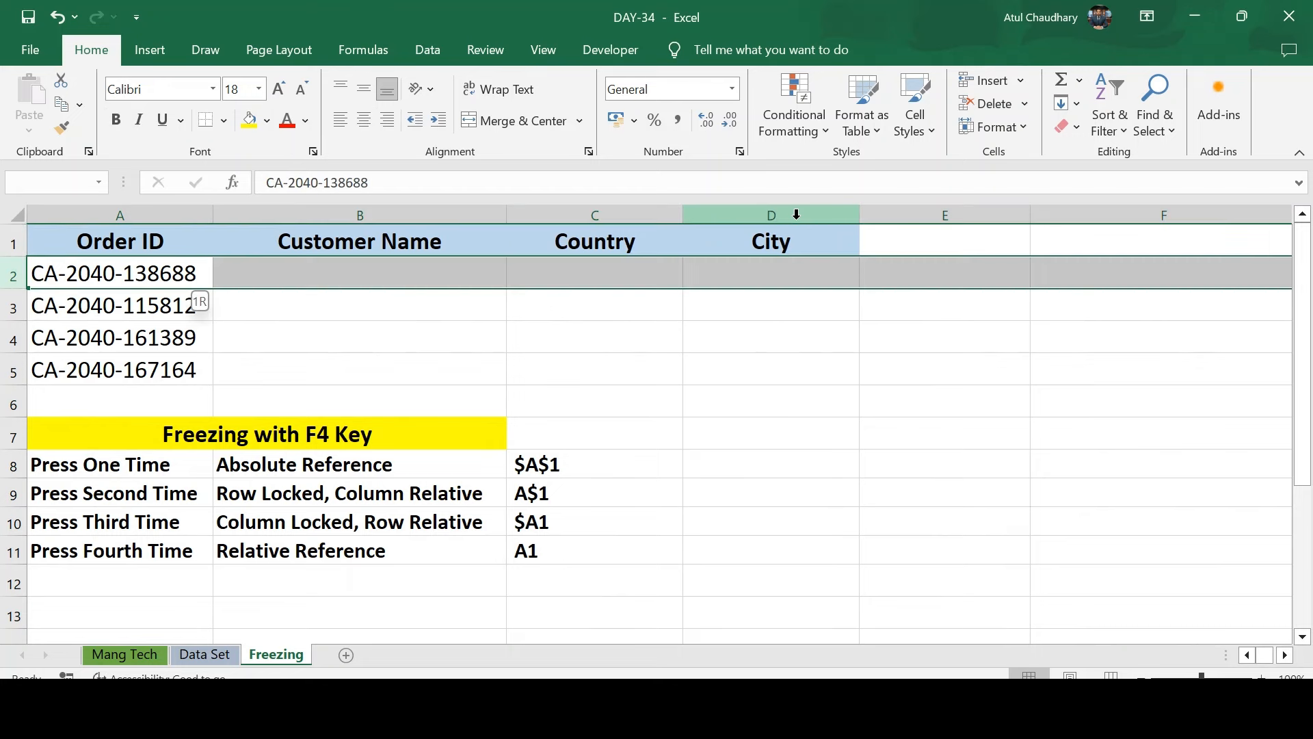
pyautogui.hotkey('shift', 'Down')
pyautogui.hotkey('shift', 'Down')
pyautogui.hotkey('shift', 'Down')
pyautogui.hotkey('shift', 'Down')
pyautogui.hotkey('shift', 'Down')
pyautogui.hotkey('shift', 'Down')
pyautogui.hotkey('shift', 'Down')
pyautogui.hotkey('shift', 'Down')
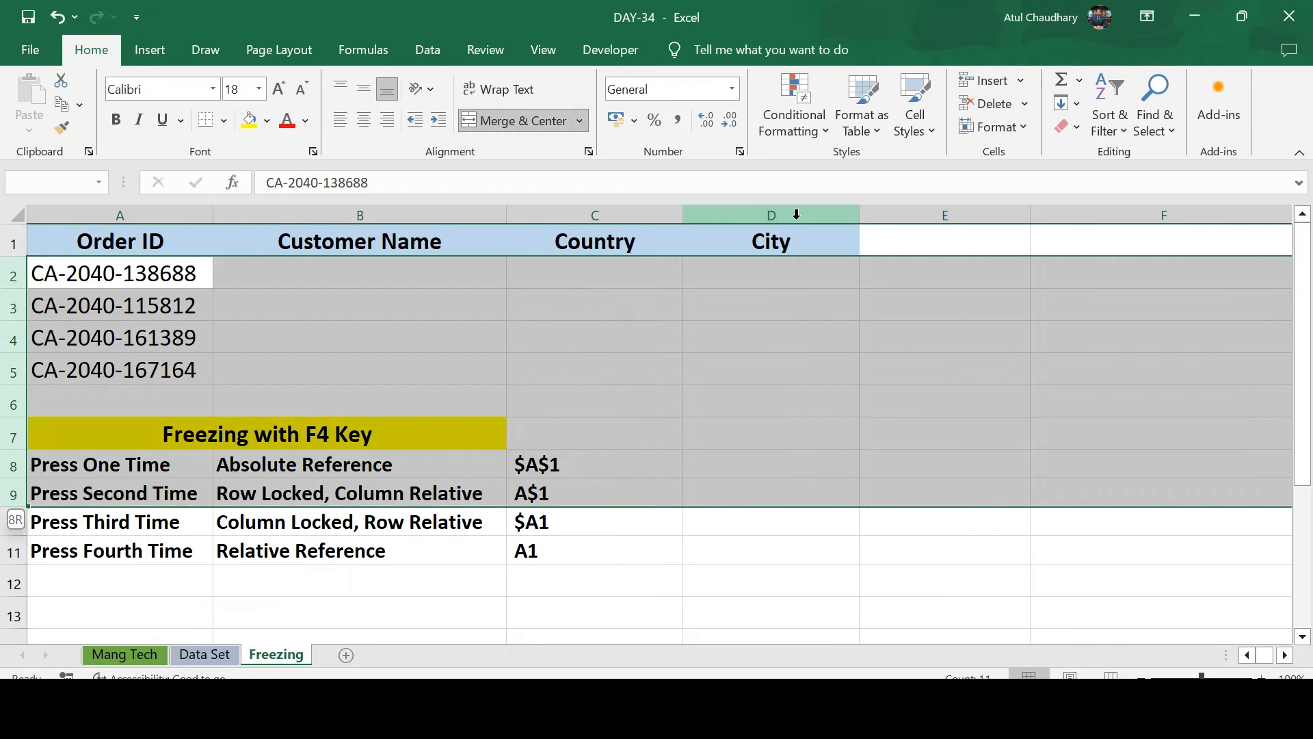
pyautogui.press('Down')
pyautogui.press('Down')
pyautogui.press('Down')
pyautogui.press('Right')
pyautogui.press('Right')
pyautogui.press('Right')
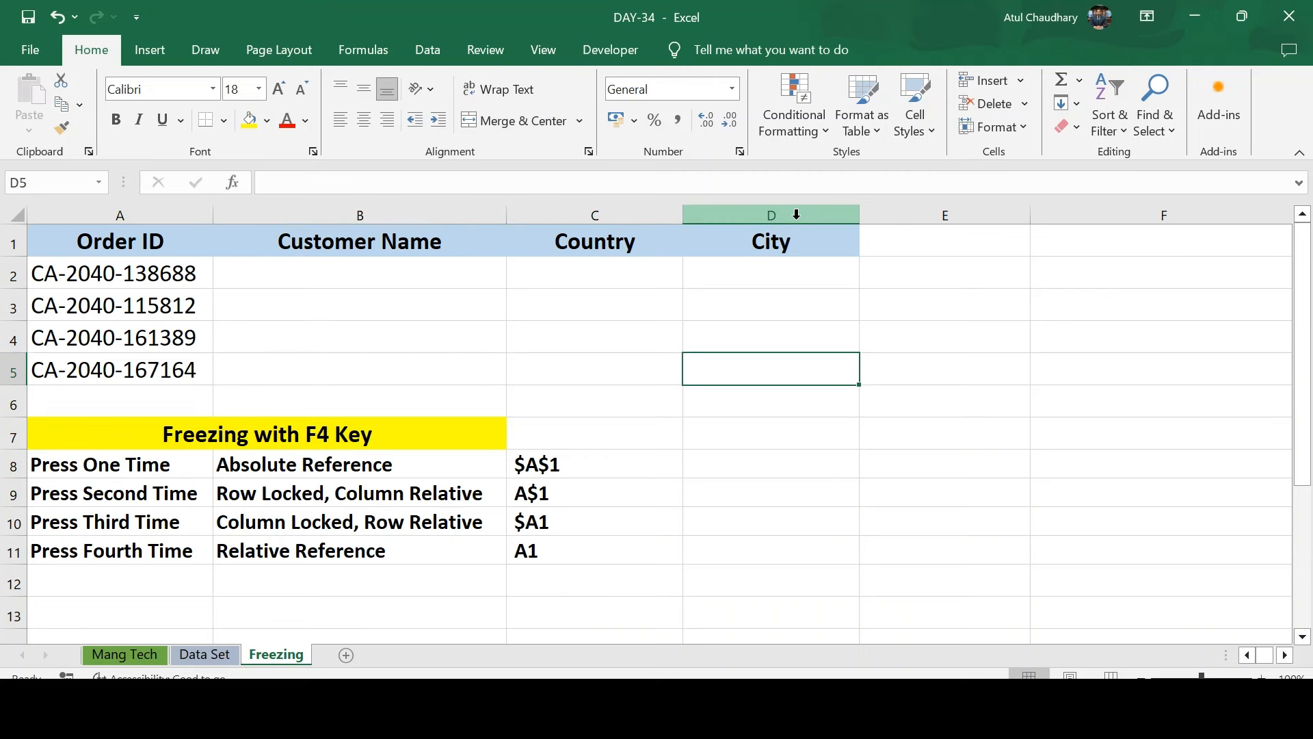
pyautogui.press('Up')
pyautogui.press('Up')
pyautogui.press('Up')
pyautogui.press('Up')
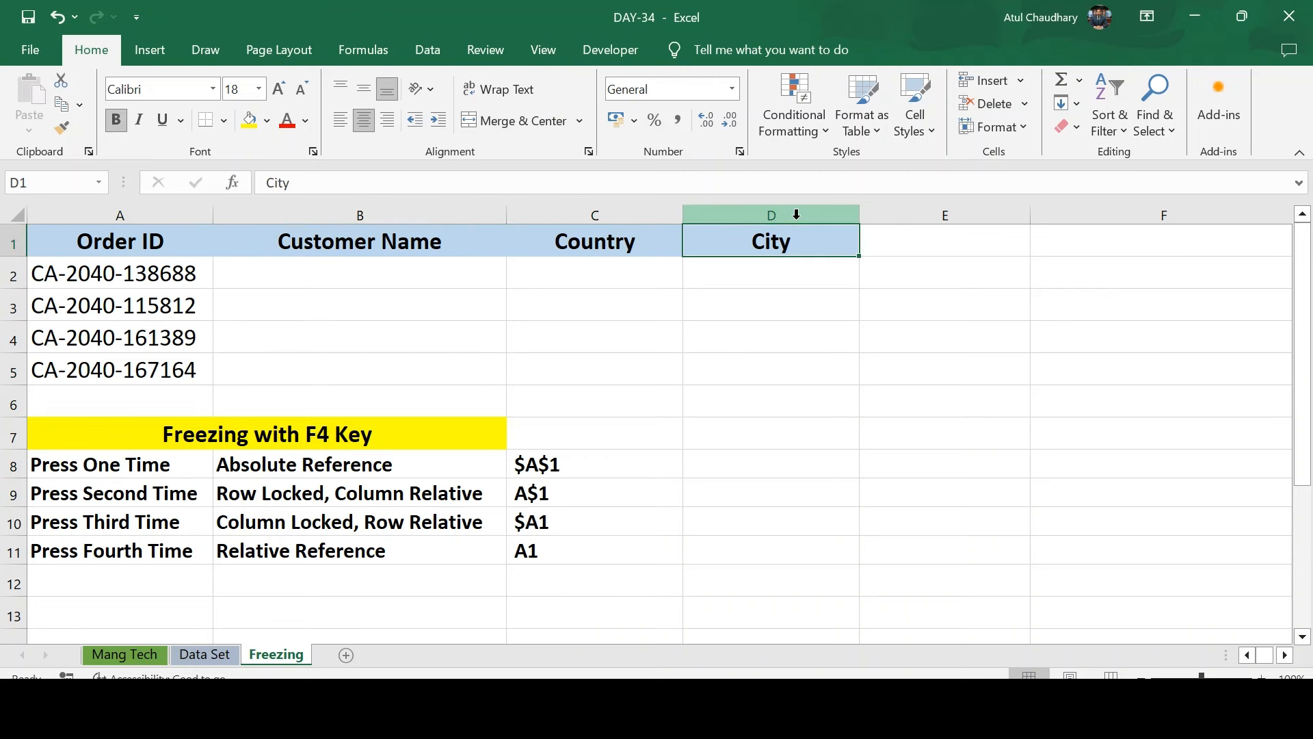
# Enter the formula =A2 in cell B2 under Customer Name.
pyautogui.press('Left')
pyautogui.press('Left')
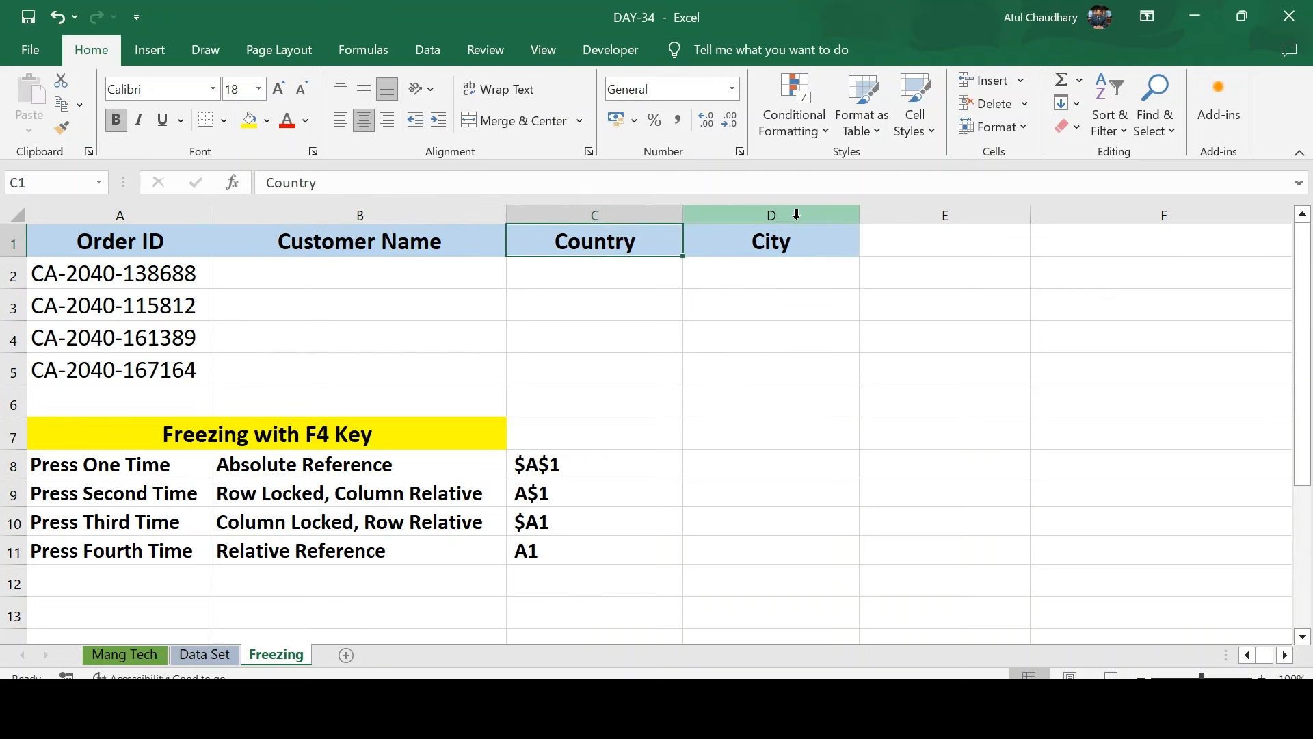
pyautogui.press('Down')
pyautogui.write('=')
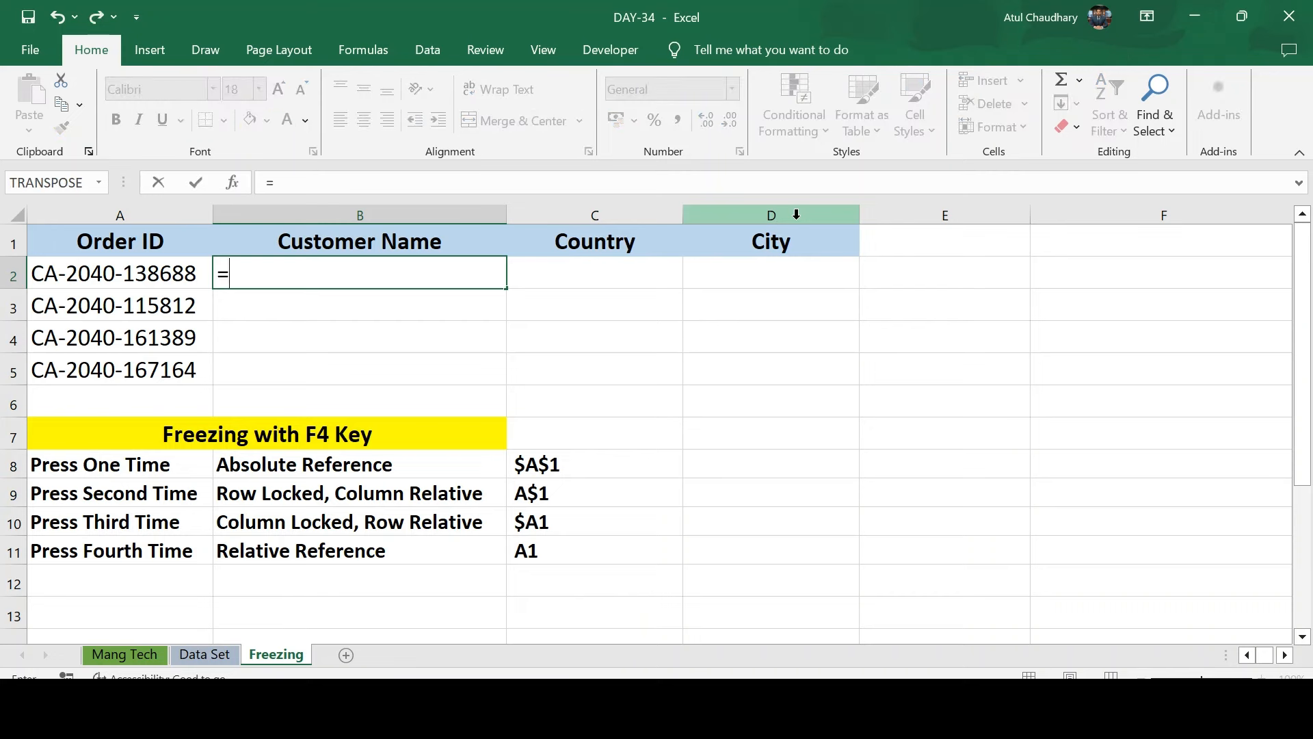
pyautogui.press('Left')
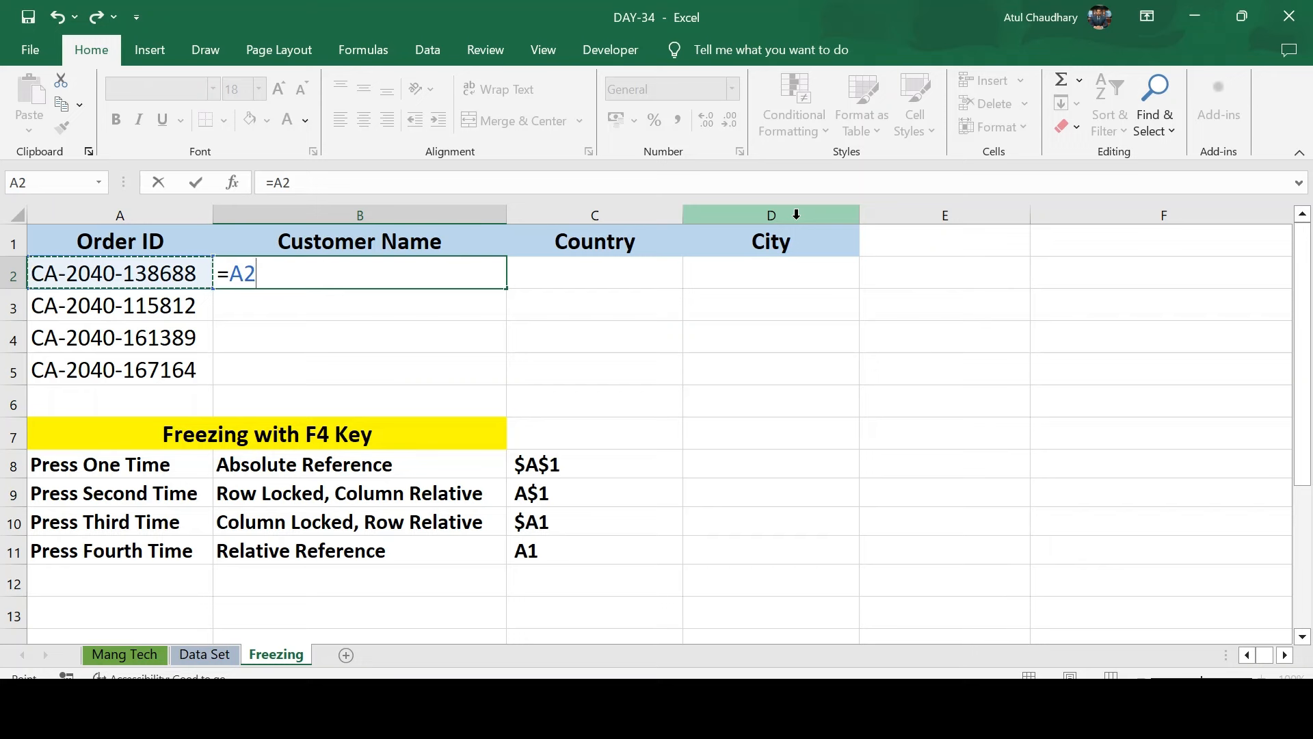
pyautogui.press('Return')
pyautogui.click(244, 279)
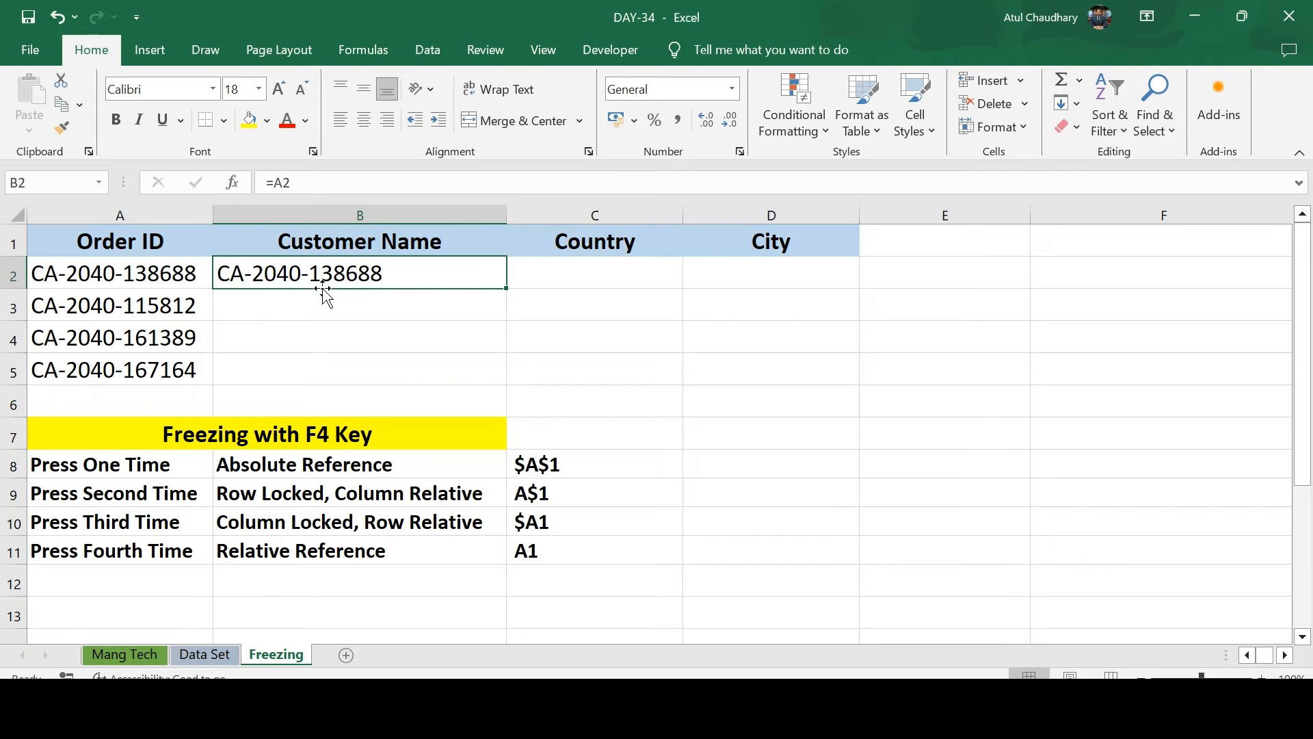
# Copy the formula in B2 into C2 and D2.
pyautogui.hotkey('ctrl', 'c')
pyautogui.press('Right')
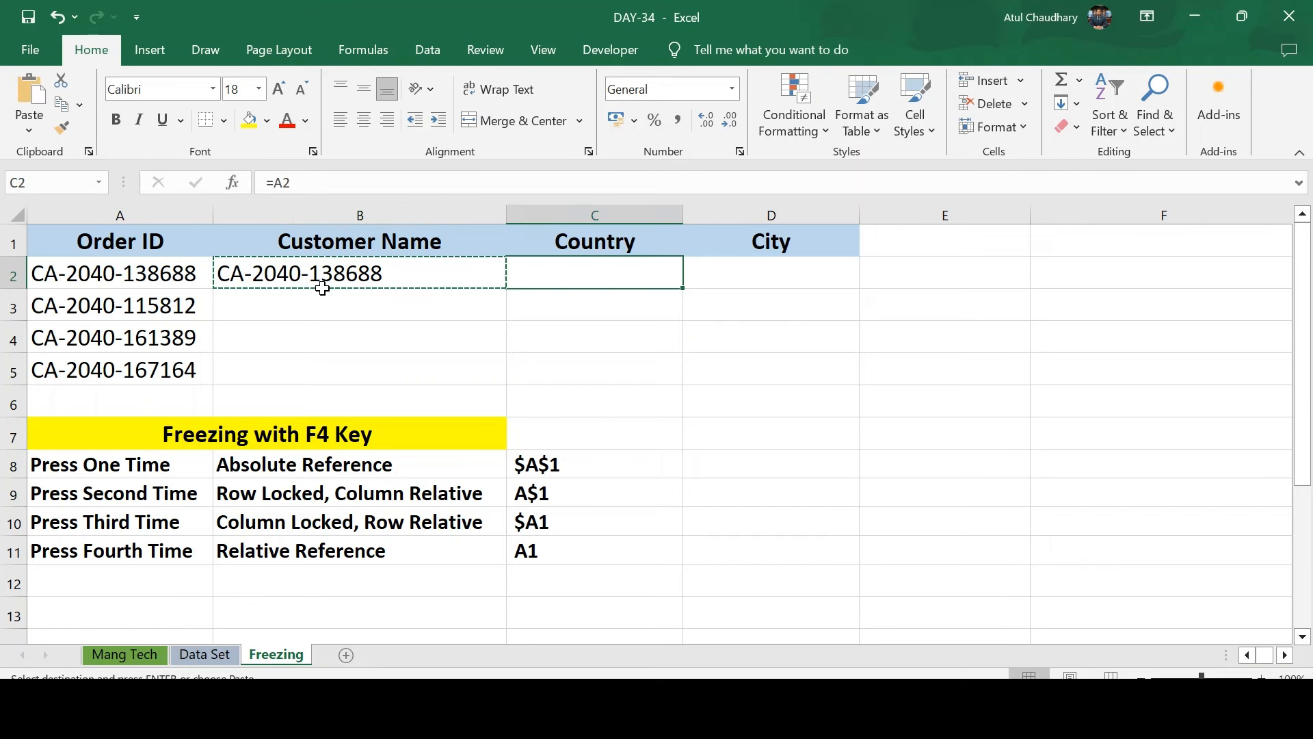
pyautogui.hotkey('ctrl', 'v')
pyautogui.press('Right')
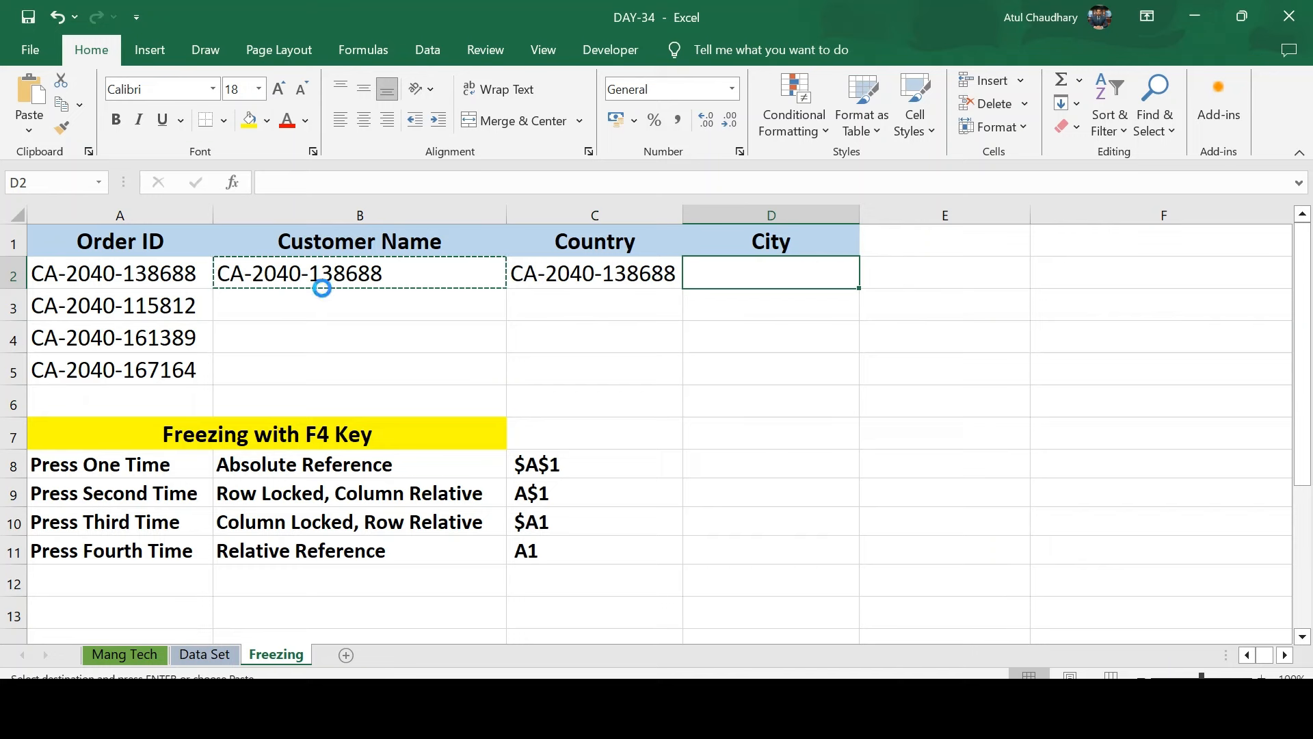
pyautogui.hotkey('ctrl', 'v')
pyautogui.press('Left')
pyautogui.press('Left')
pyautogui.press('Escape')
pyautogui.press('Down')
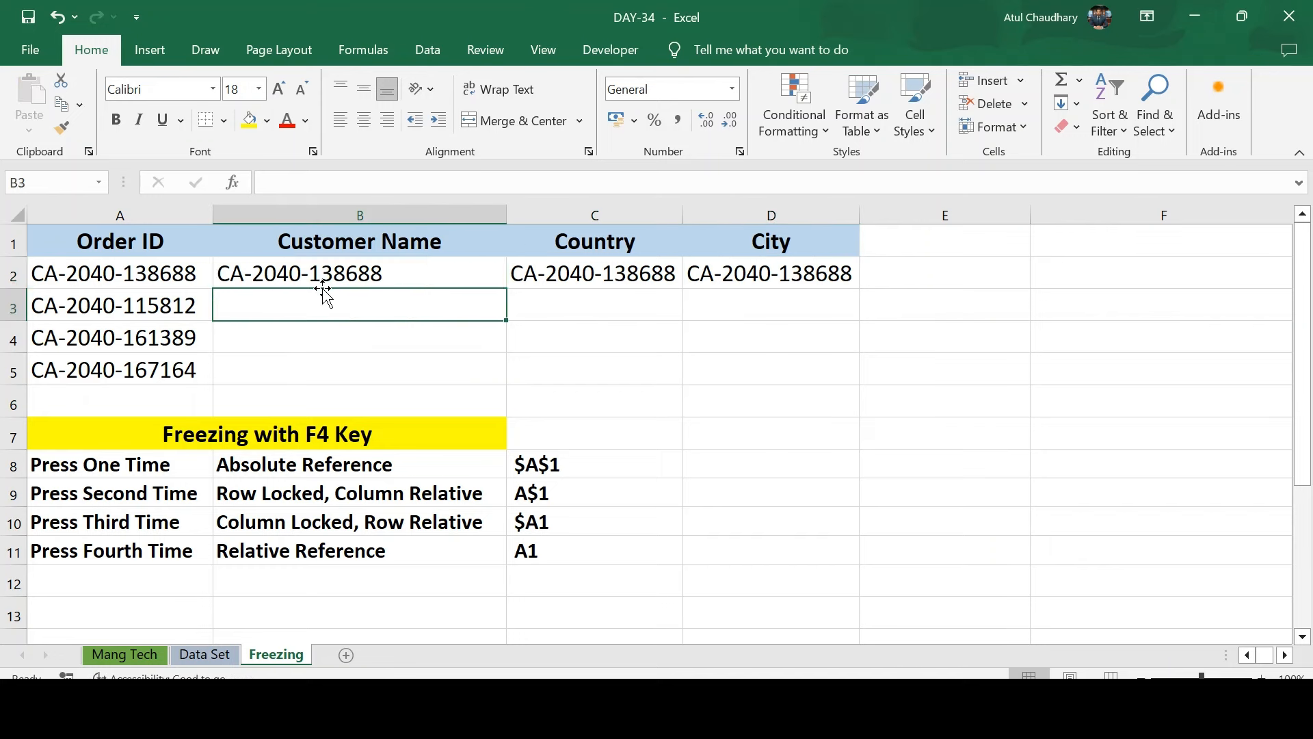
# Inspect the cell references in the formulas of C2 and B2, leaving both formulas as they are.
pyautogui.press('Up')
pyautogui.press('Right')
pyautogui.press('F2')
pyautogui.press('Escape')
pyautogui.press('Left')
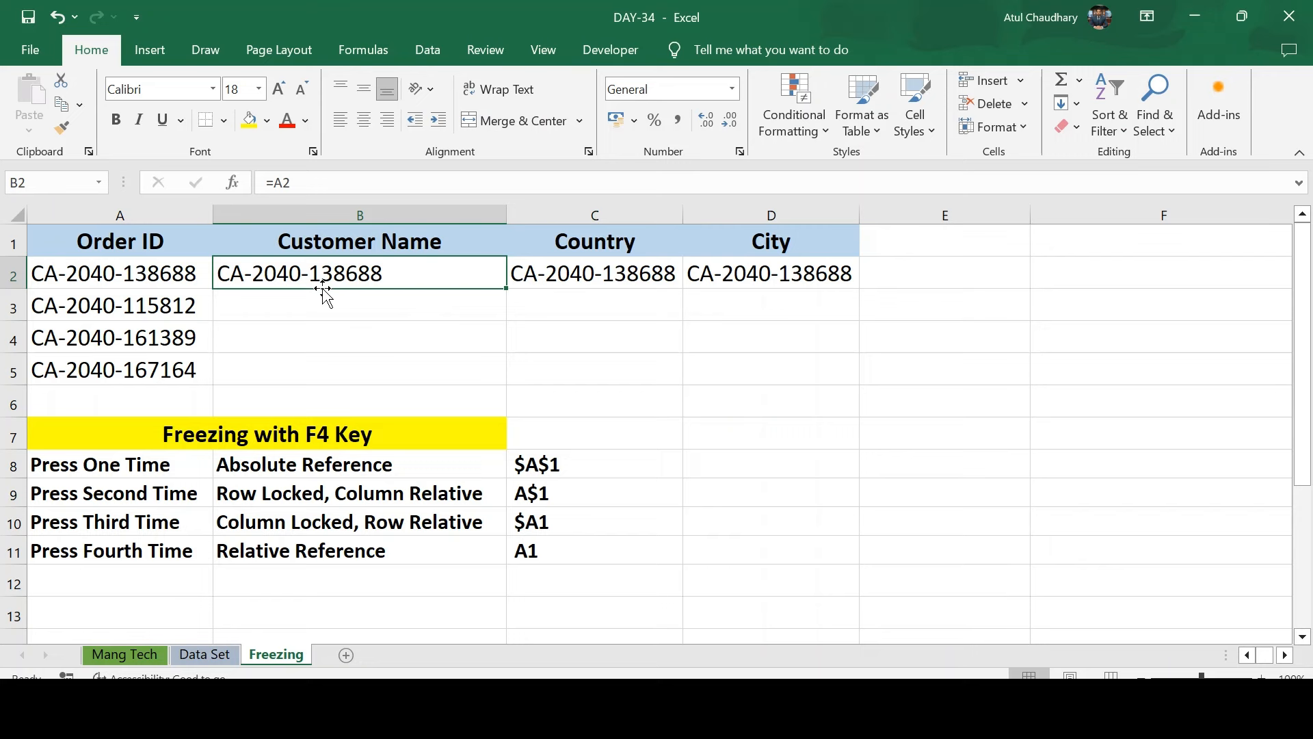
pyautogui.press('F2')
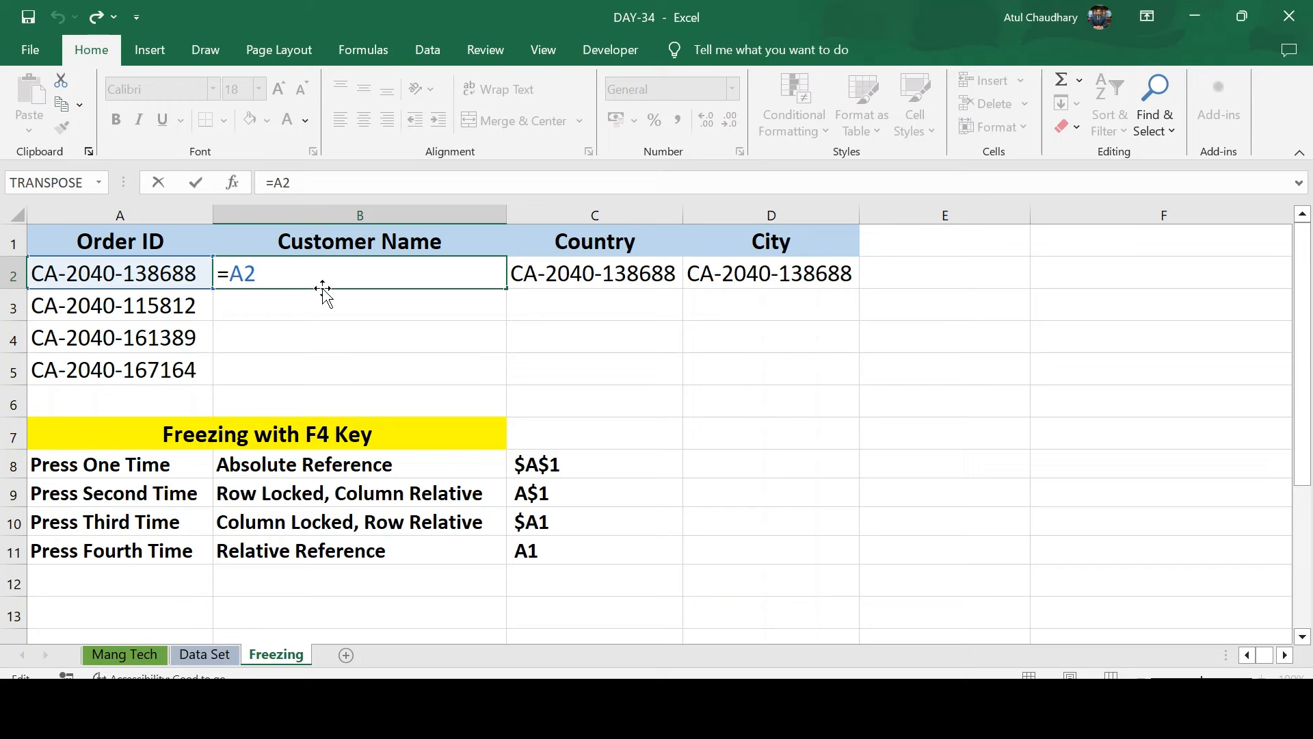
pyautogui.hotkey('ctrl', 'Return')
# Trace which cells the copied formulas in C2 and D2 refer to, comparing them with B2.
pyautogui.click(153, 274)
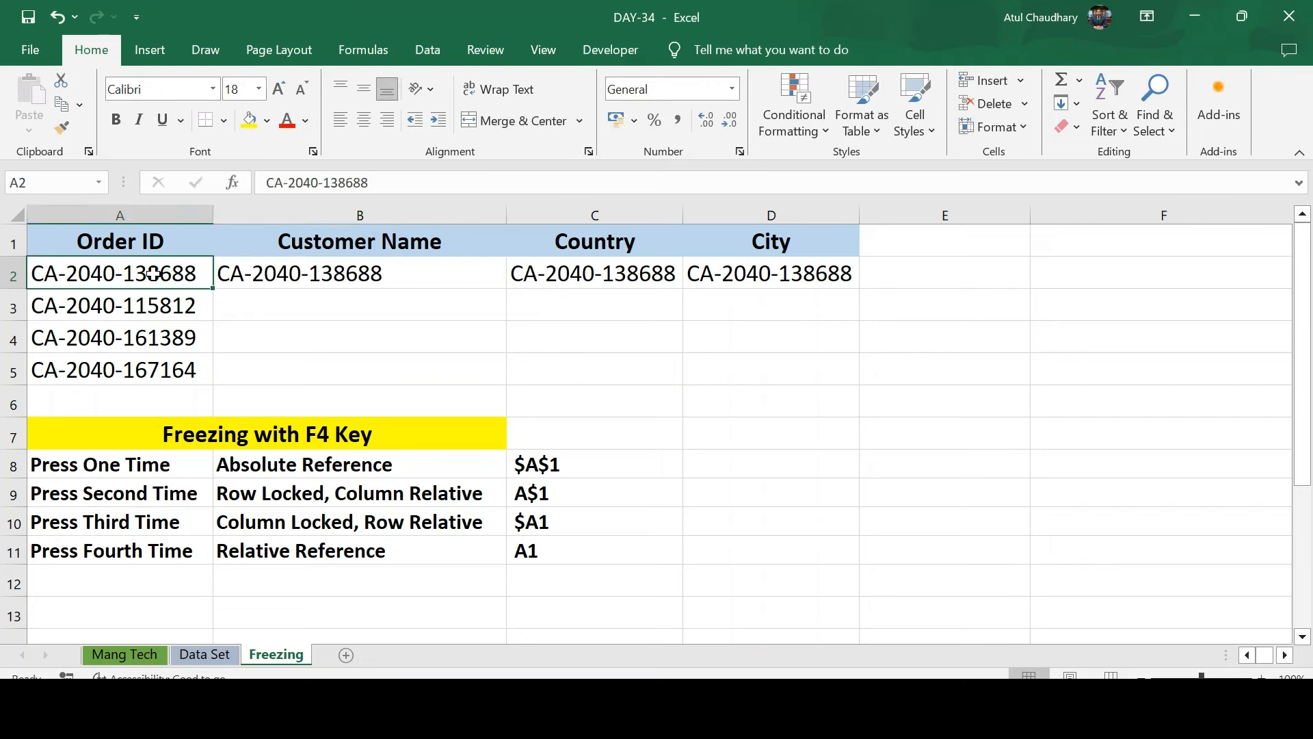
pyautogui.press('Right')
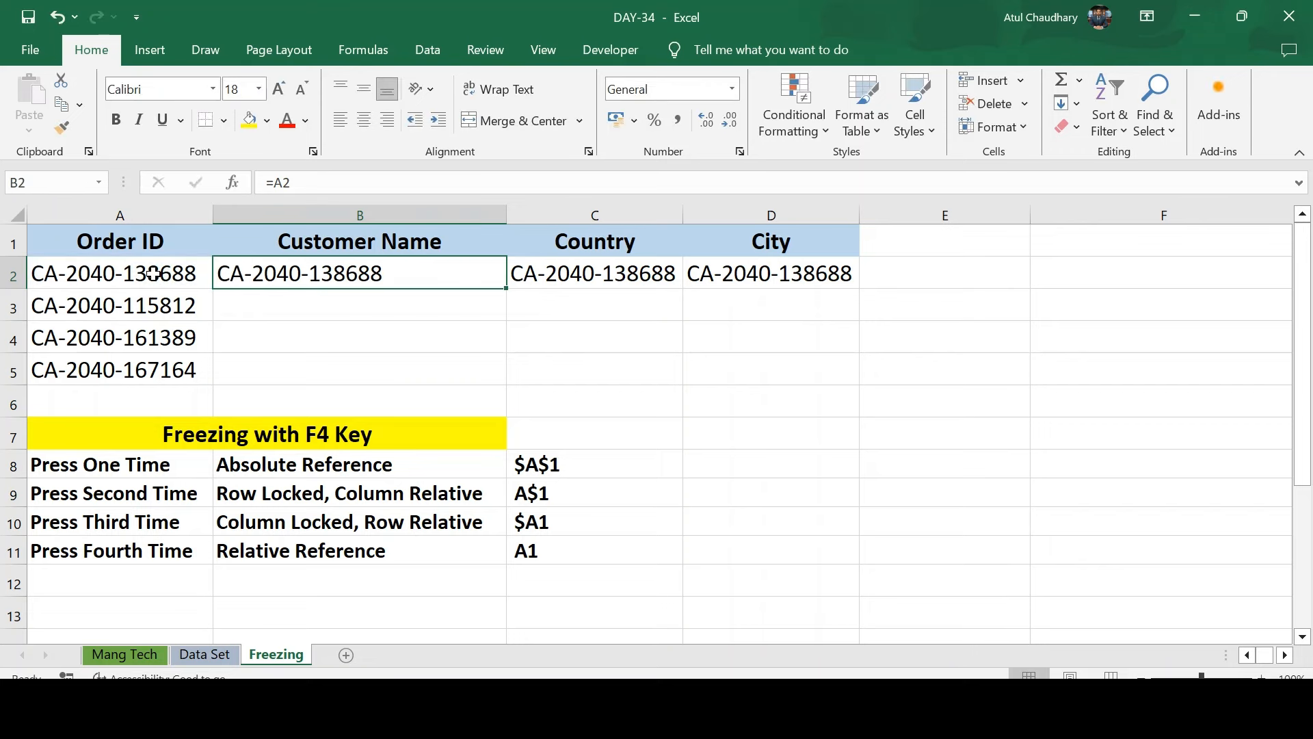
pyautogui.press('Right')
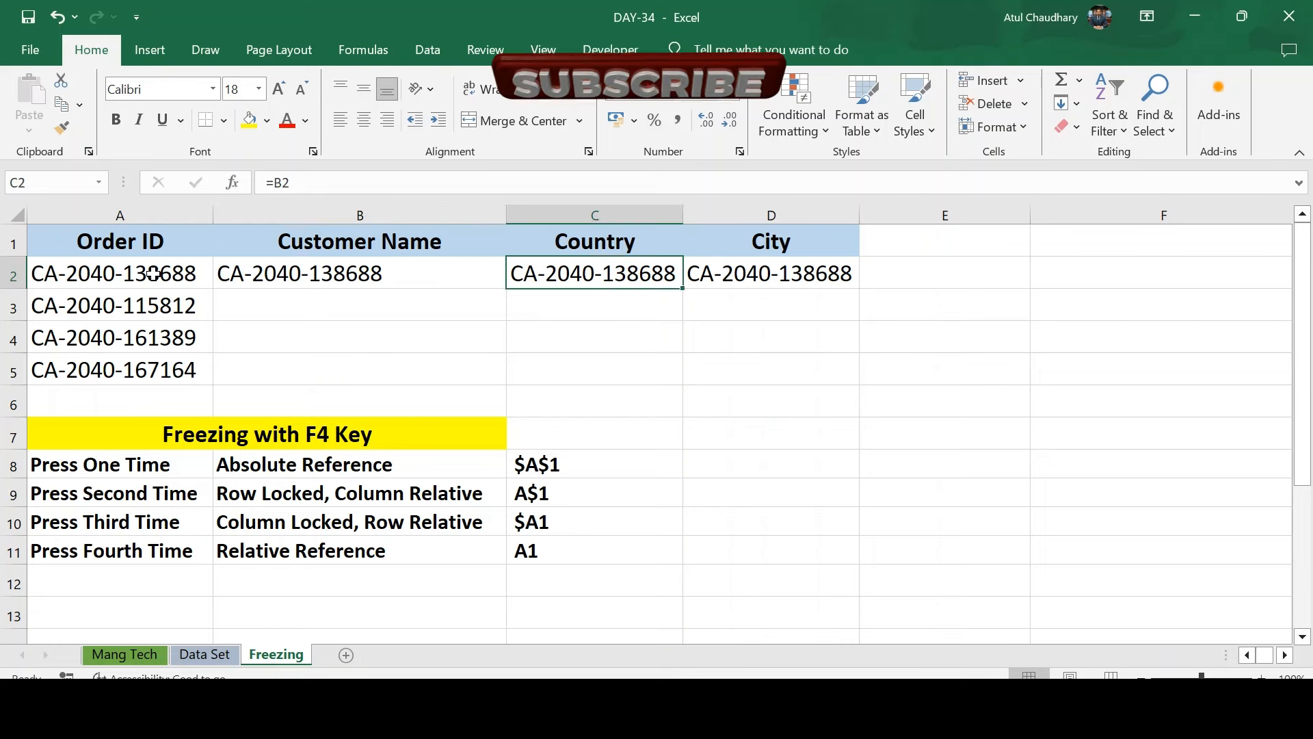
pyautogui.press('F2')
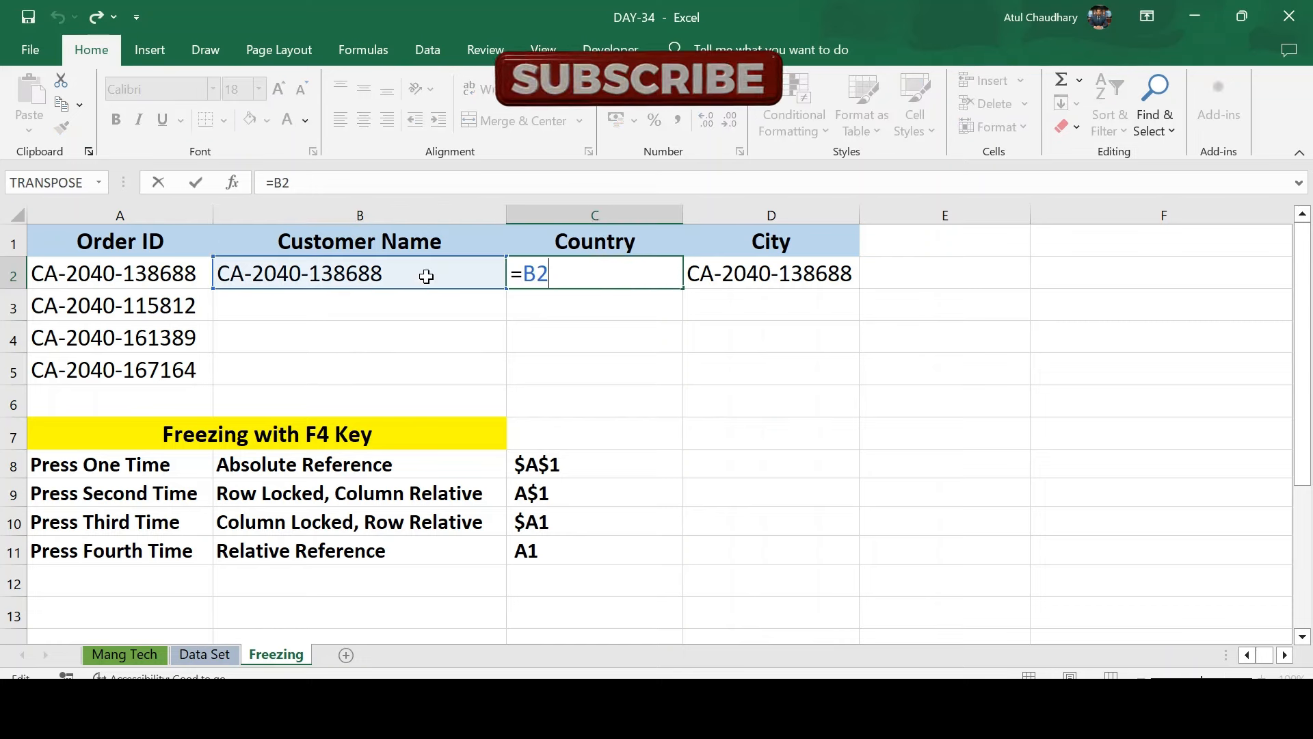
pyautogui.hotkey('ctrl', 'Return')
pyautogui.press('Right')
pyautogui.press('Right')
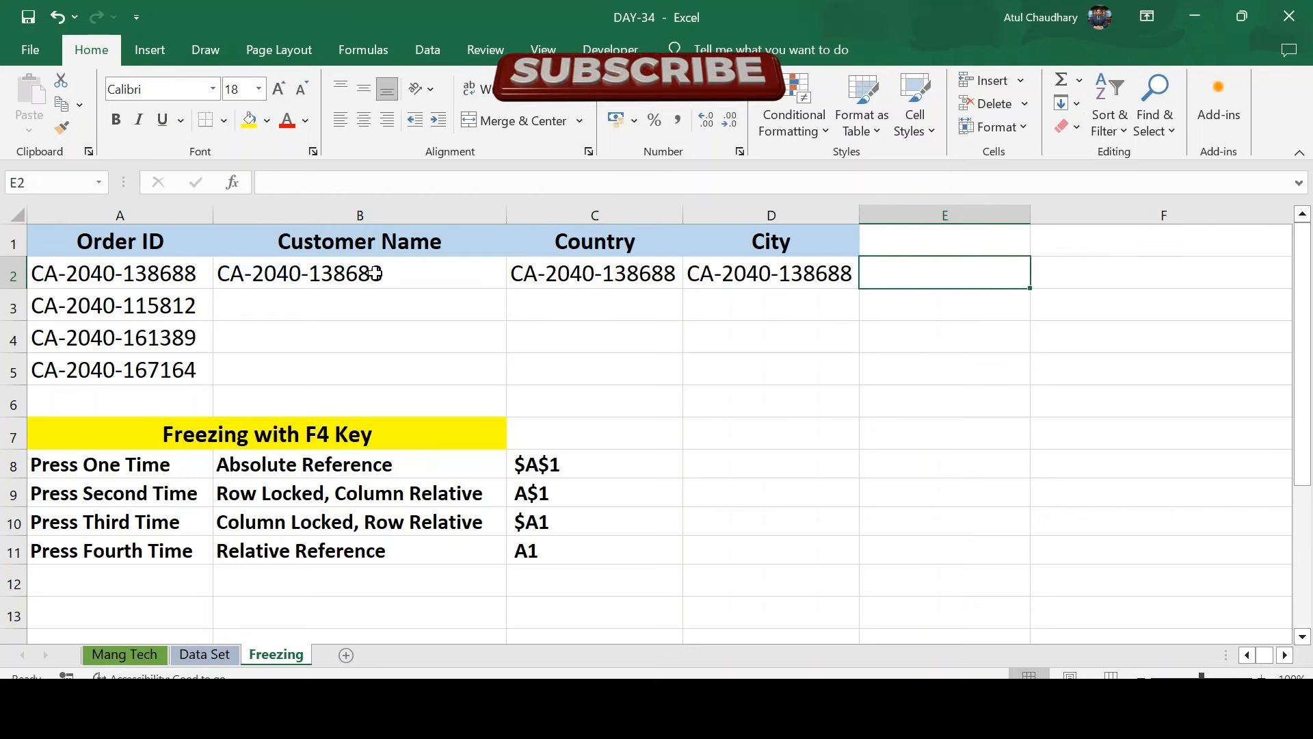
pyautogui.press('Left')
pyautogui.press('F2')
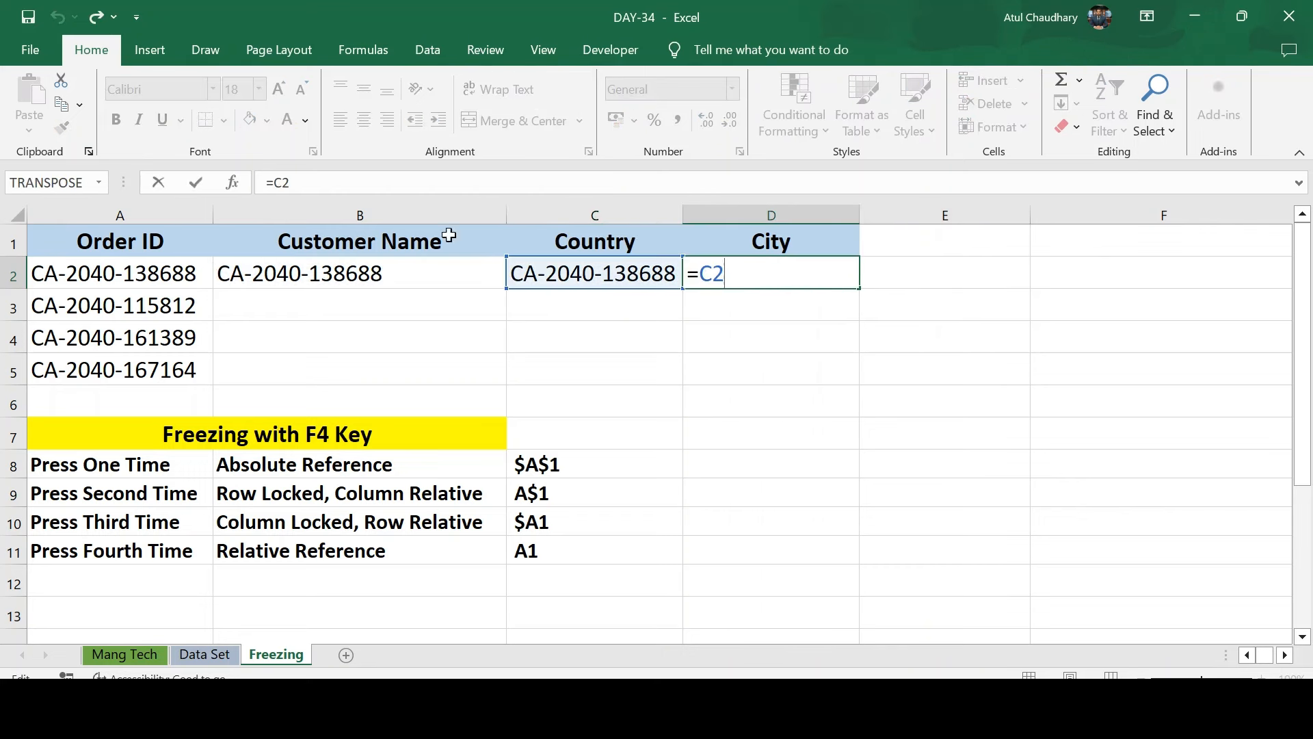
pyautogui.hotkey('ctrl', 'Return')
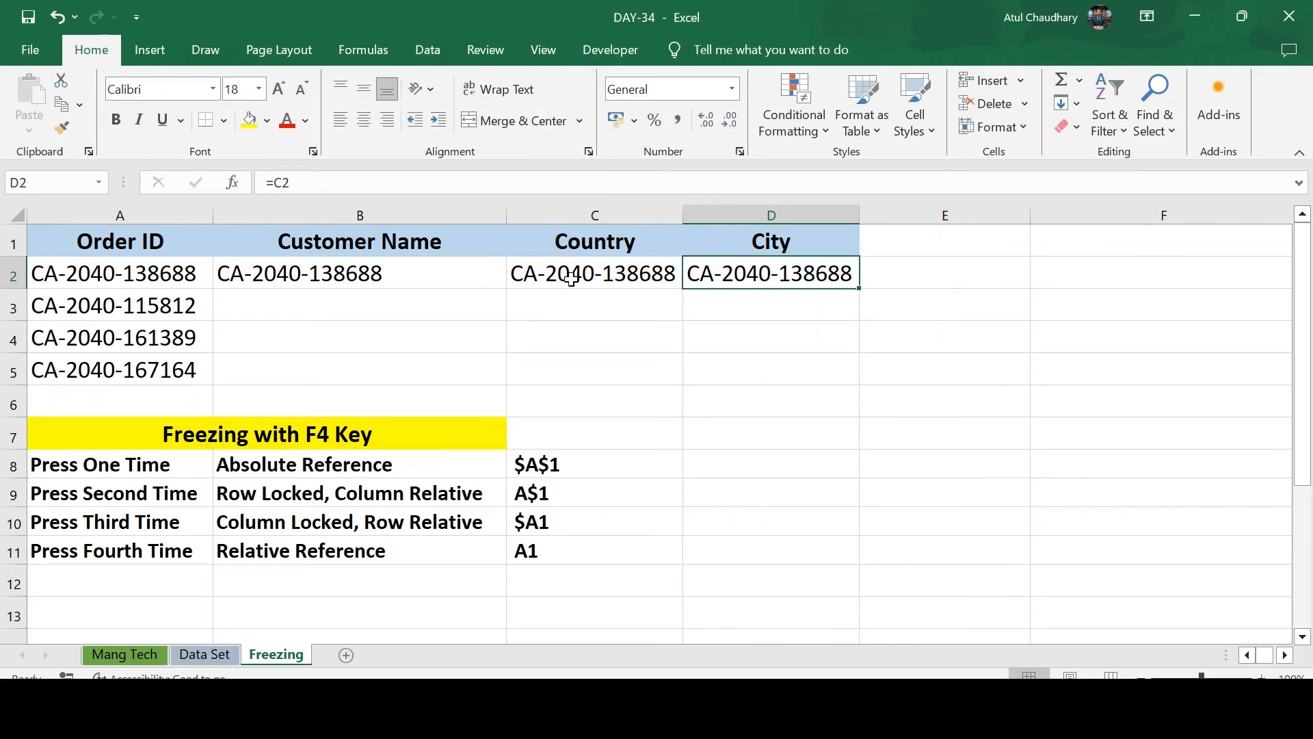
# Compare the relative references across row 2, going from D2 back to the original order ID in A2.
pyautogui.press('Down')
pyautogui.press('Up')
pyautogui.press('Left')
pyautogui.press('Right')
pyautogui.press('Left')
pyautogui.press('Right')
pyautogui.press('Right')
pyautogui.press('Right')
pyautogui.press('Left')
pyautogui.press('Left')
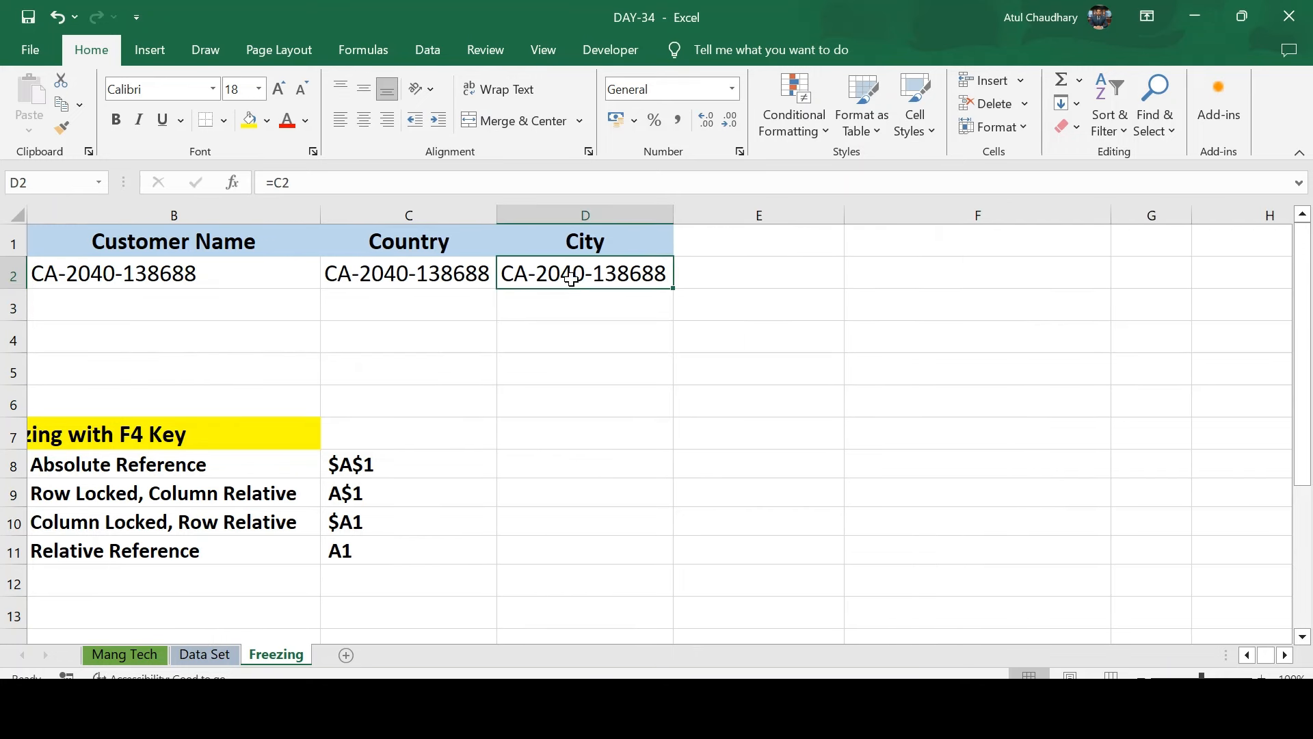
pyautogui.press('Left')
pyautogui.press('Left')
pyautogui.press('Left')
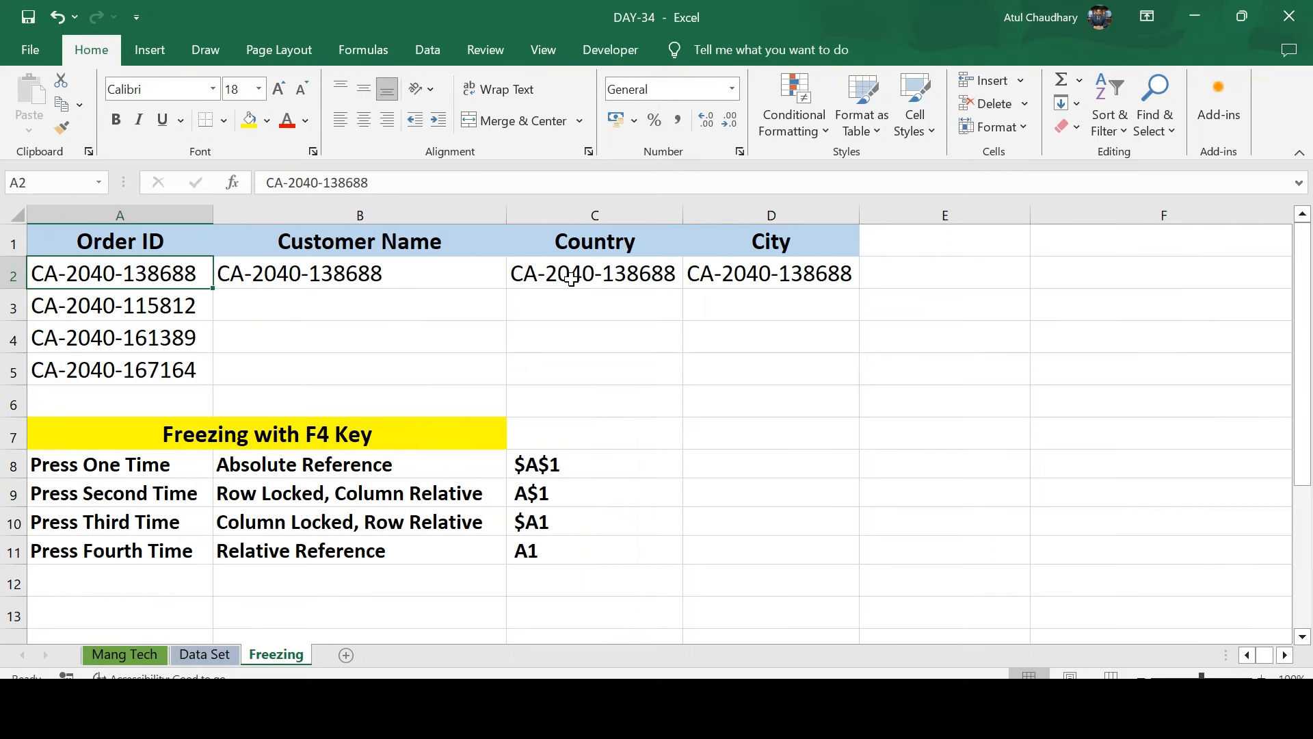
pyautogui.press('Right')
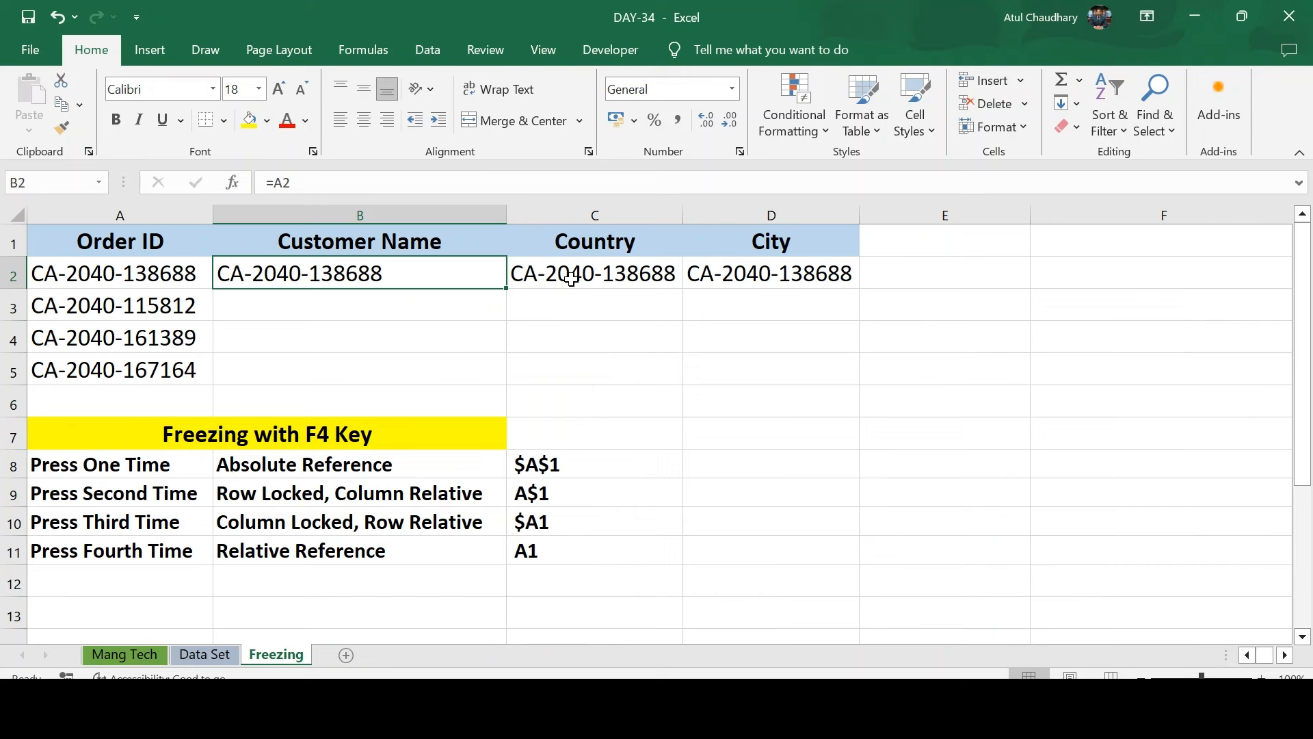
# Review the Freezing with F4 Key table, including its Press One Time entry.
pyautogui.click(135, 465)
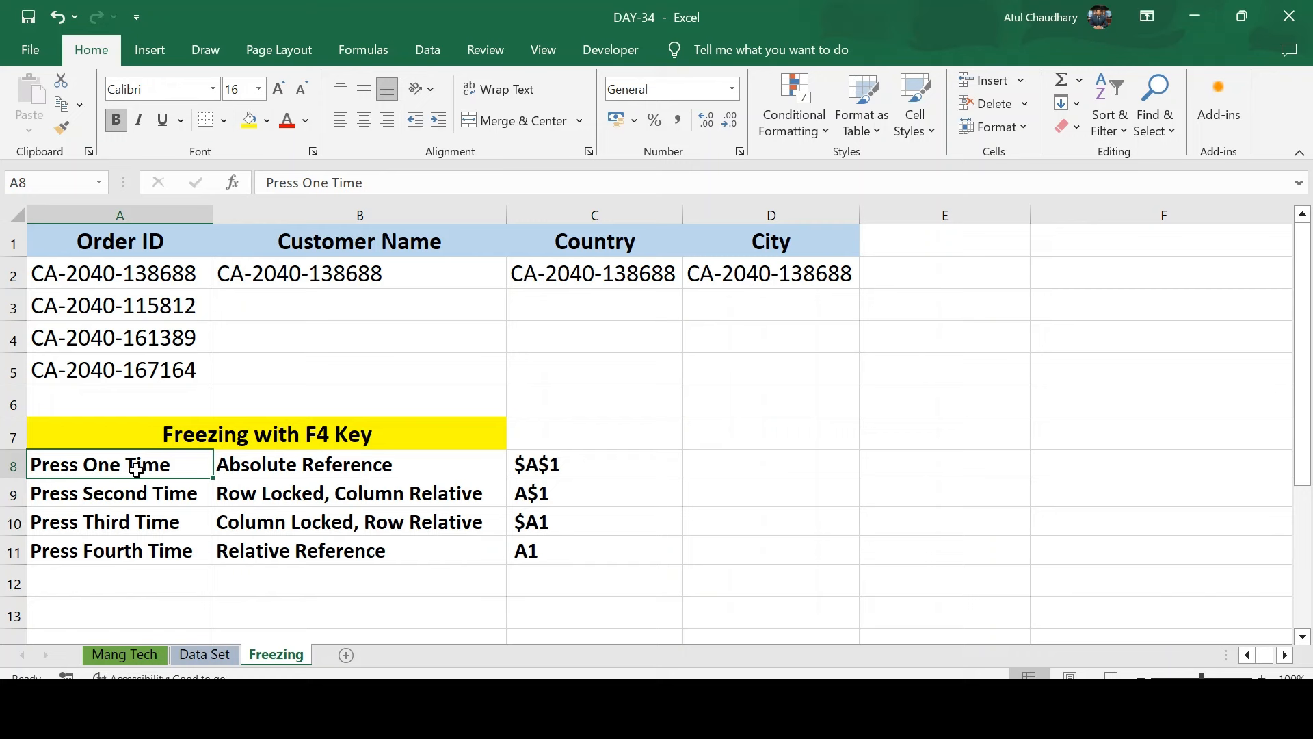
pyautogui.click(277, 435)
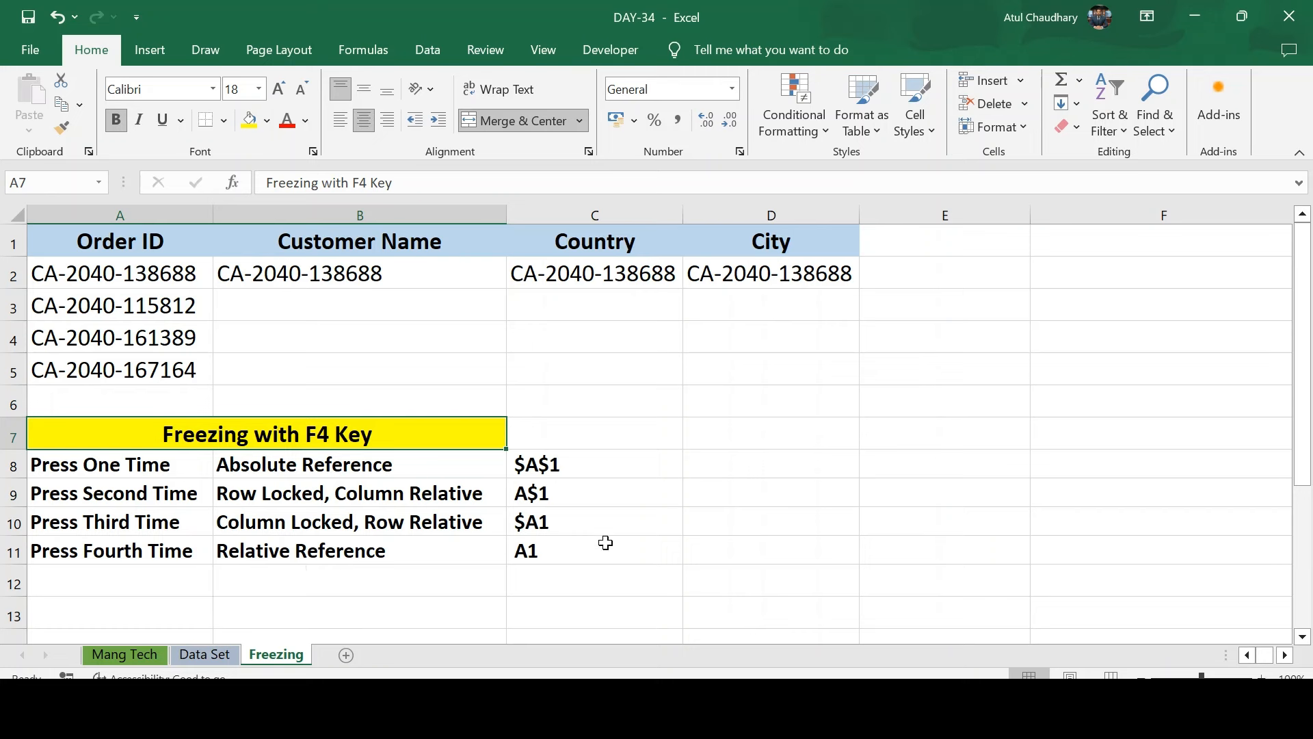
# Enter the formula =A2 in D8, beside the $A$1 example of the Absolute Reference row.
pyautogui.click(589, 476)
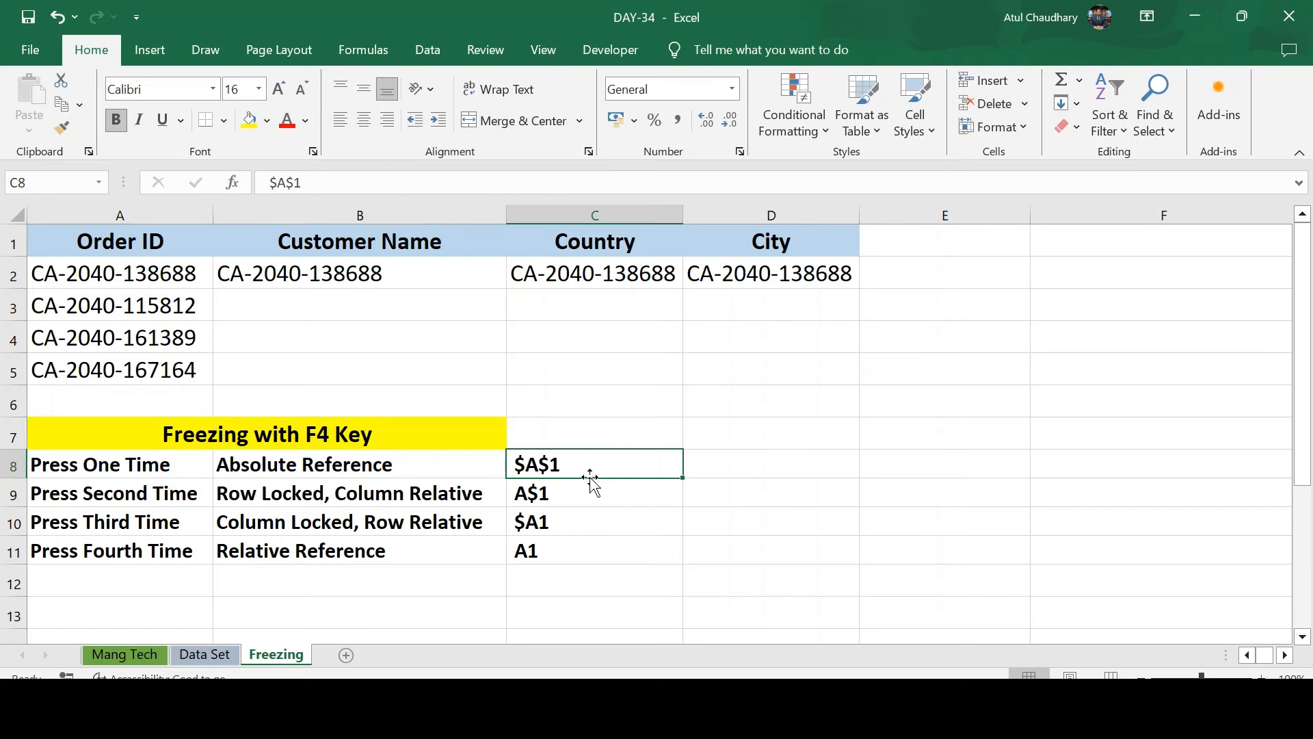
pyautogui.press('Right')
pyautogui.write('=')
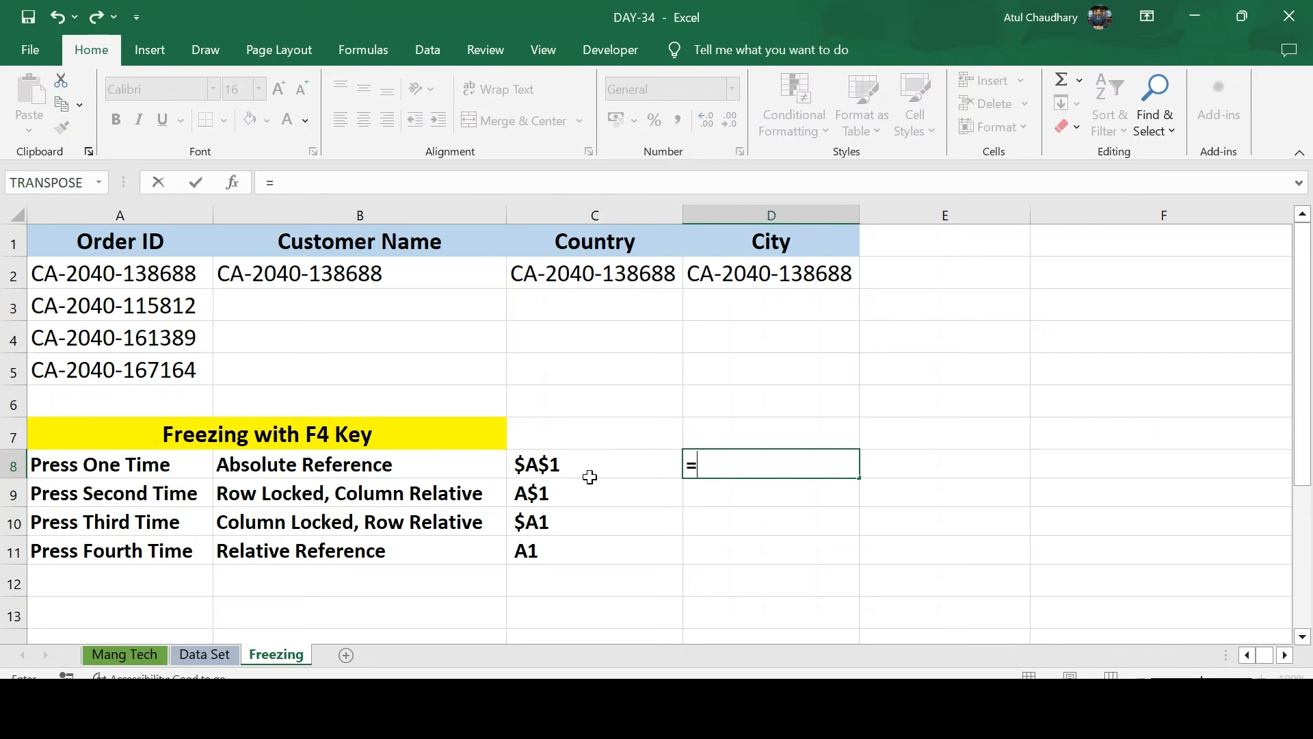
pyautogui.press('Left')
pyautogui.press('Left')
pyautogui.press('Left')
pyautogui.press('Up')
pyautogui.press('Up')
pyautogui.press('Up')
pyautogui.press('Up')
pyautogui.press('Up')
pyautogui.press('Up')
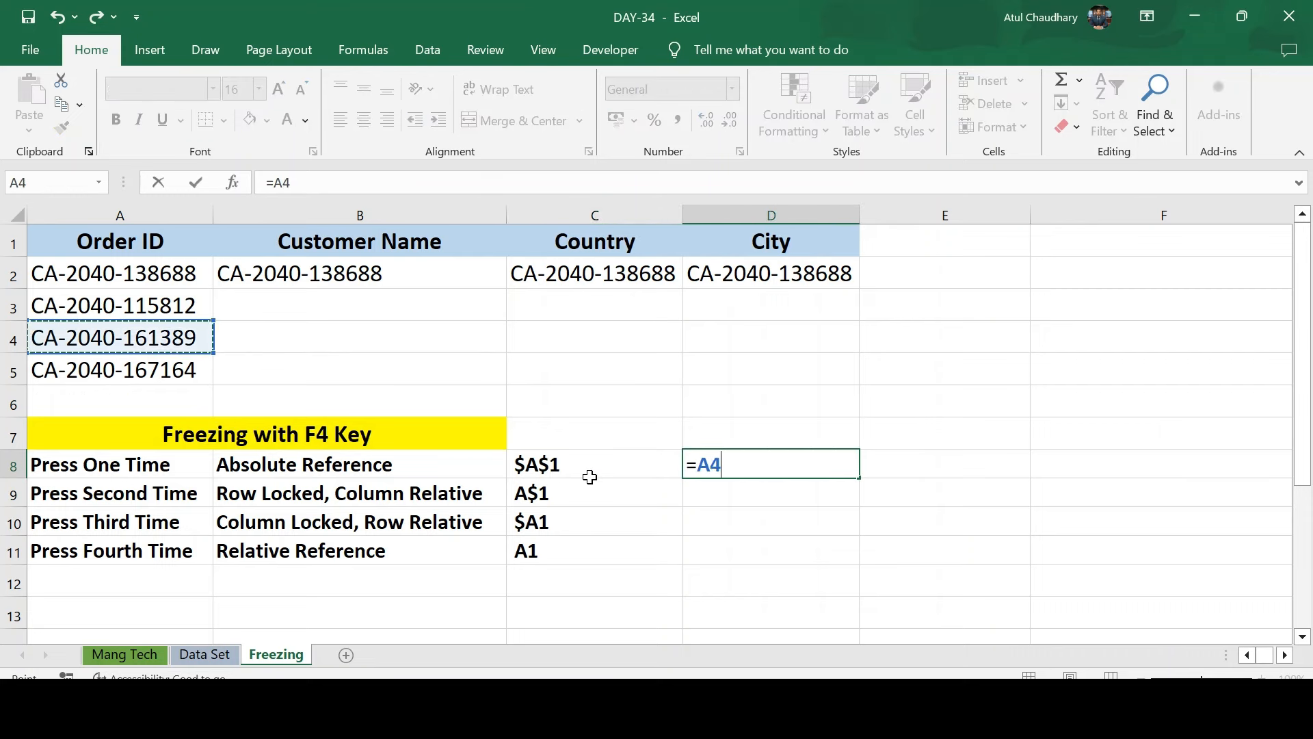
pyautogui.hotkey('ctrl', 'Return')
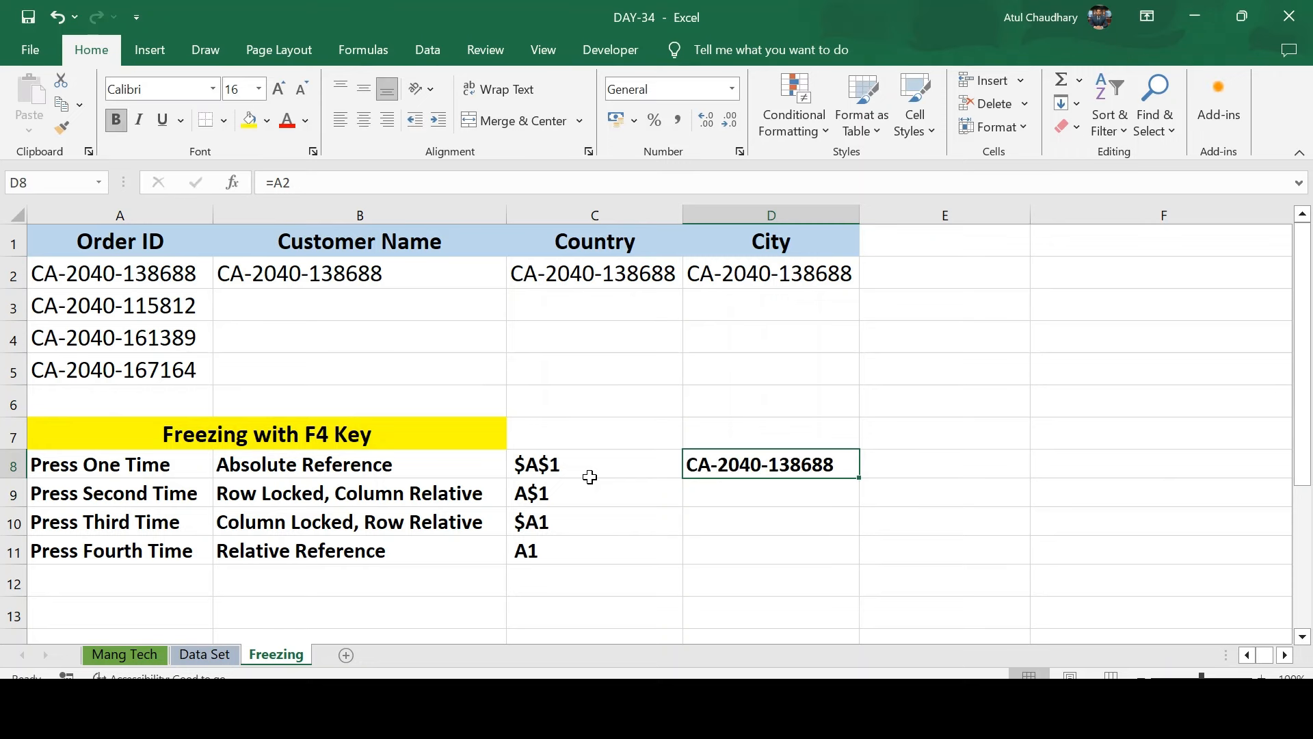
# Freeze both the column and the row of the reference in D8, making the formula =$A$2.
pyautogui.press('F2')
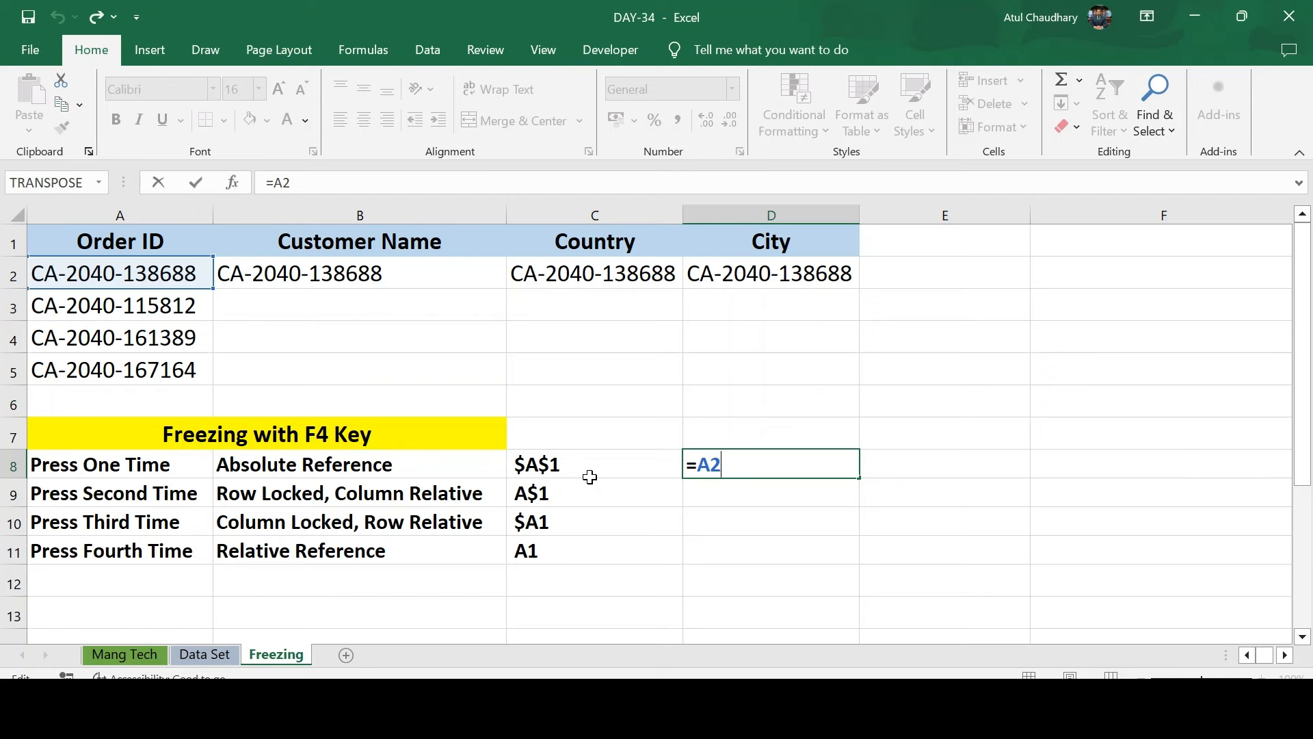
pyautogui.press('F4')
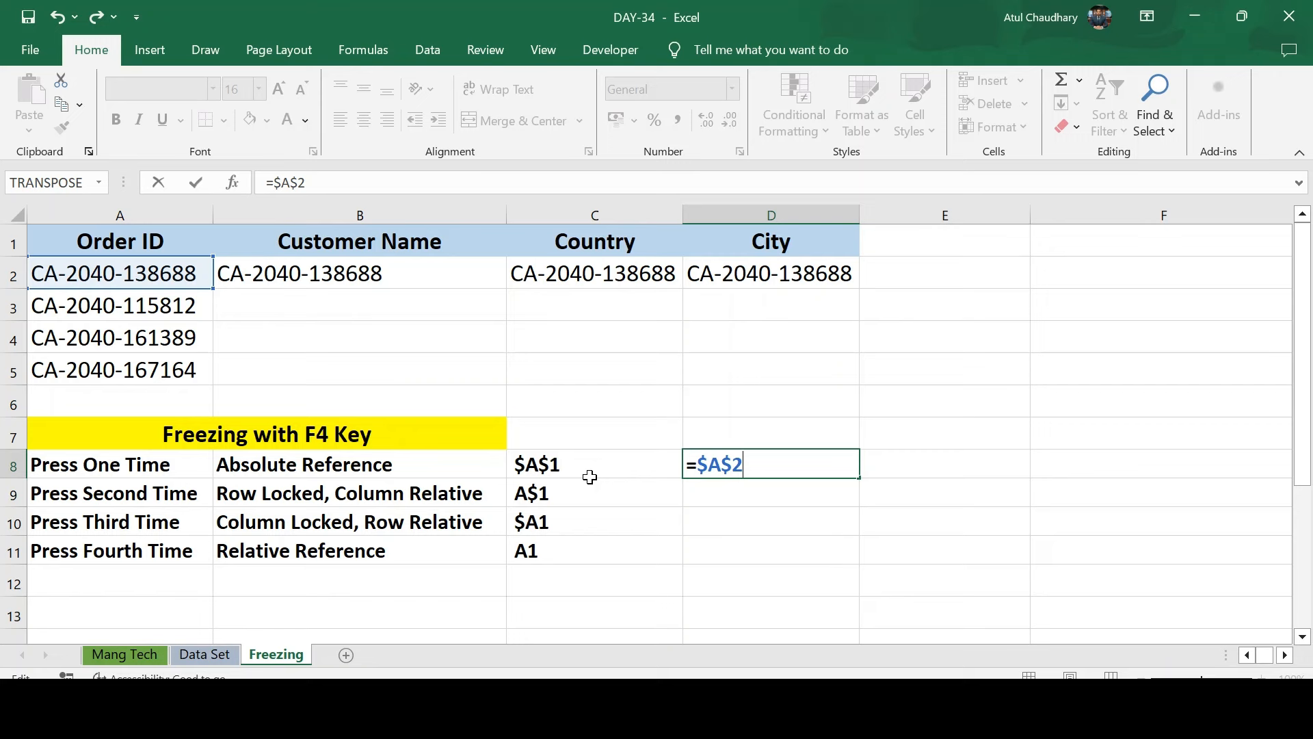
pyautogui.press('Return')
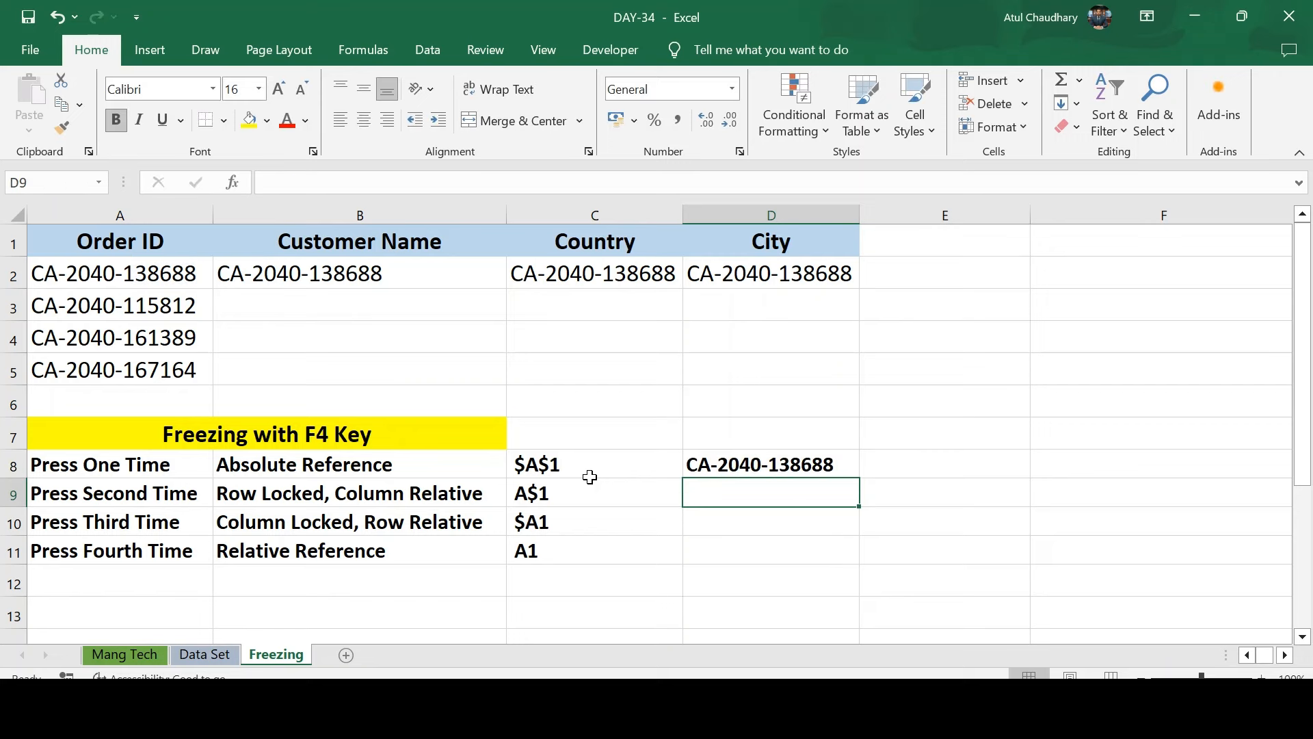
# Copy the absolute-reference formula from D8 into E8 and F8.
pyautogui.press('Up')
pyautogui.hotkey('ctrl', 'c')
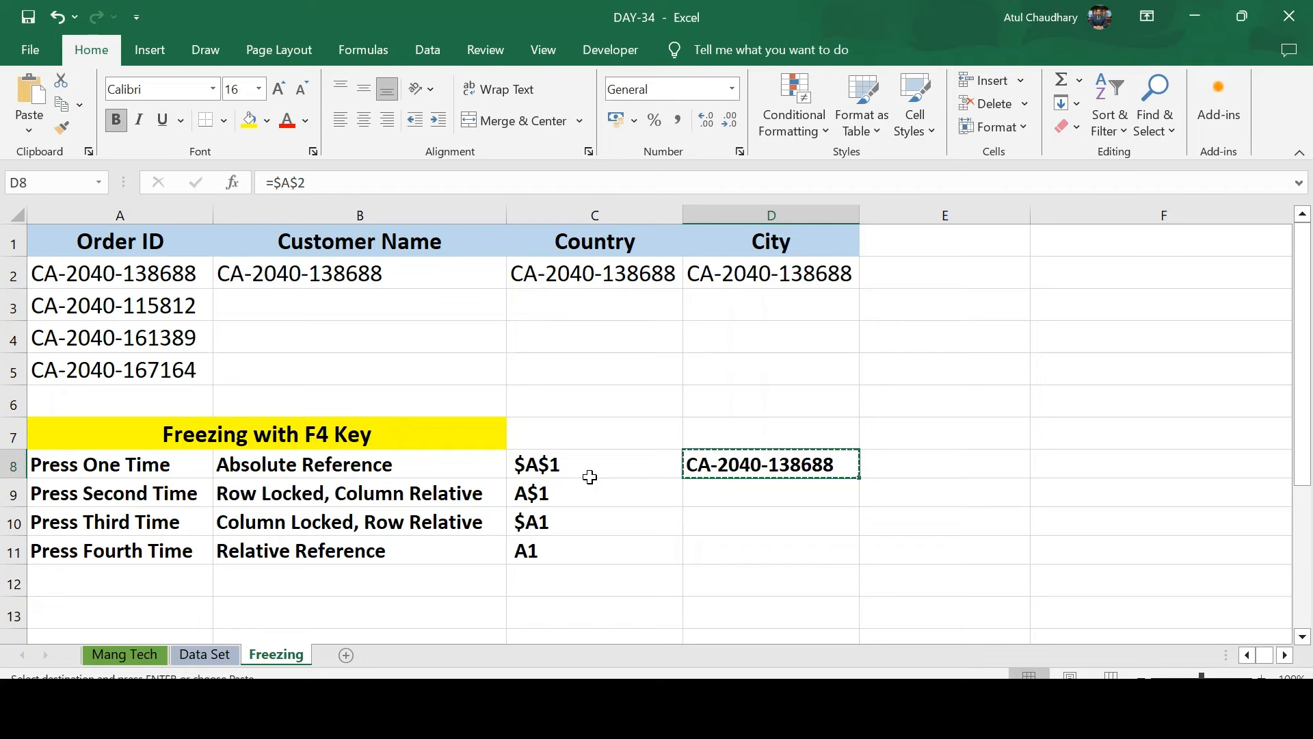
pyautogui.press('Right')
pyautogui.hotkey('ctrl', 'v')
pyautogui.press('Right')
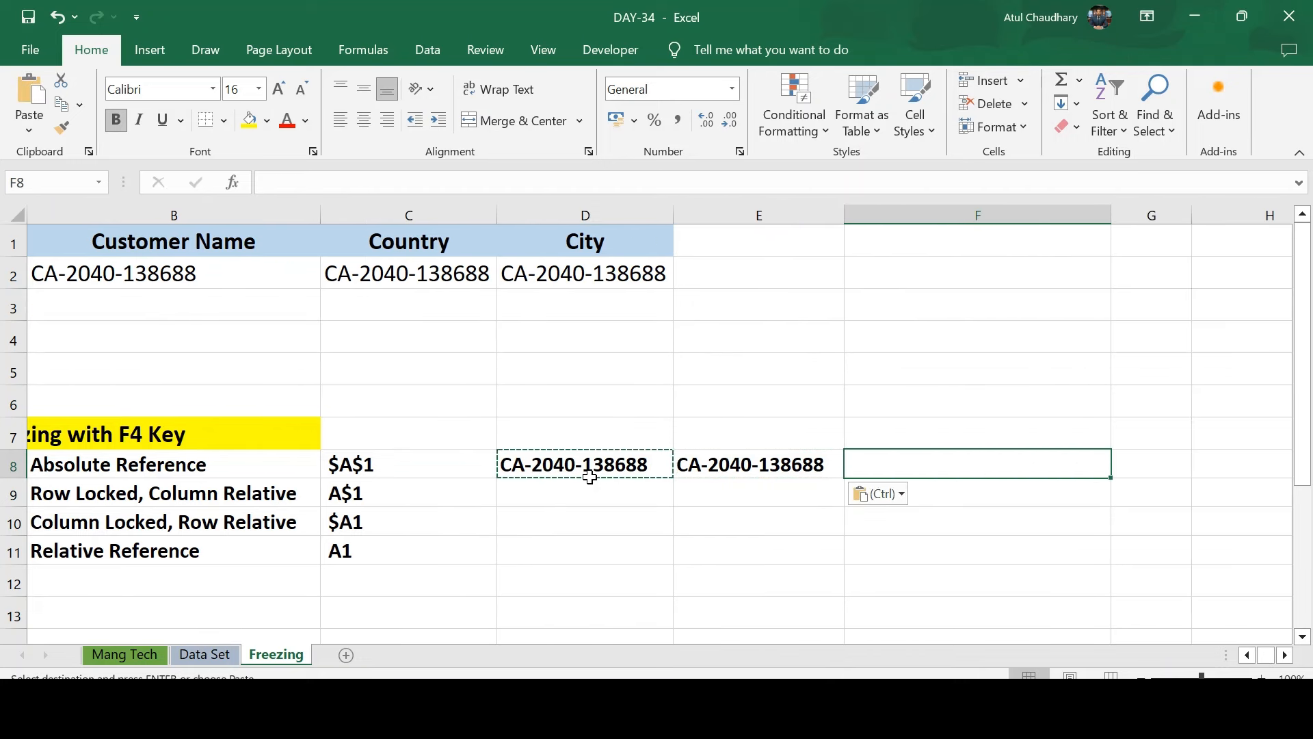
pyautogui.hotkey('ctrl', 'v')
# Inspect the copied formulas in E8 and F8 to see which cell each refers to, leaving both as they are.
pyautogui.press('Left')
pyautogui.press('Left')
pyautogui.press('Left')
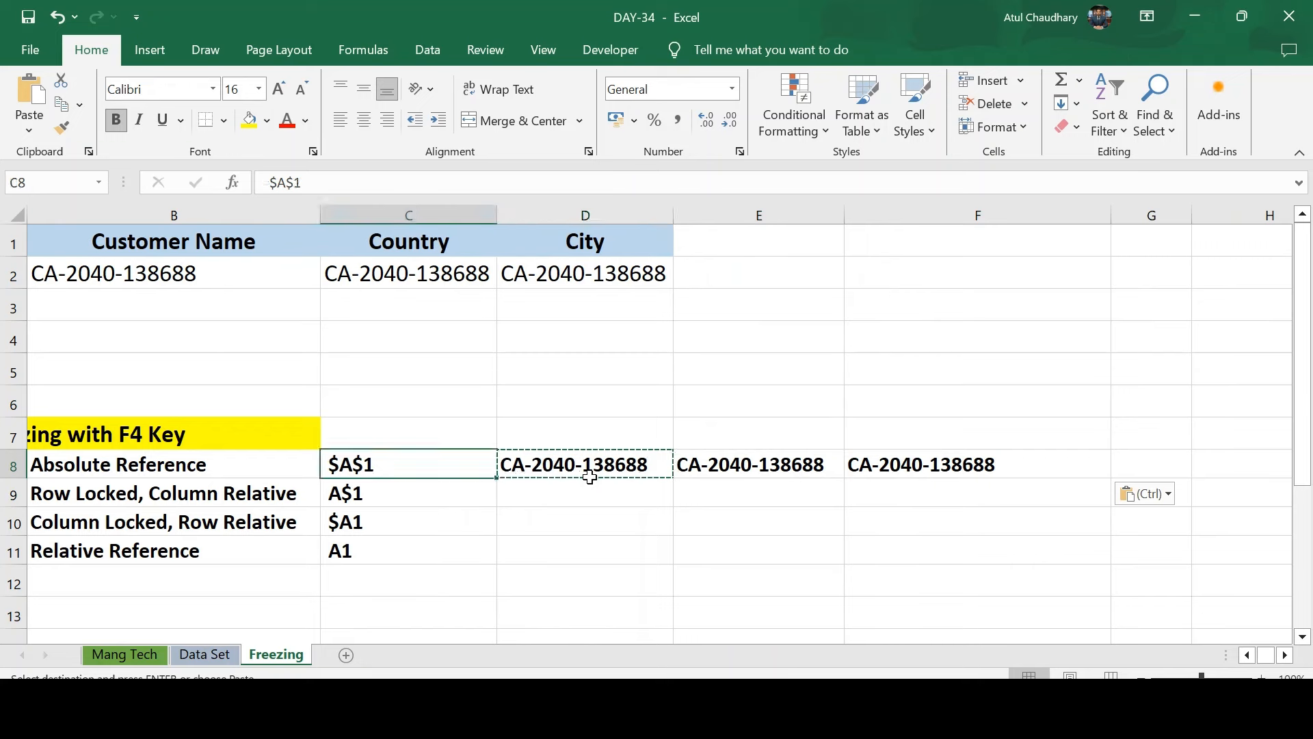
pyautogui.press('Left')
pyautogui.press('Right')
pyautogui.press('Right')
pyautogui.press('Right')
pyautogui.press('F2')
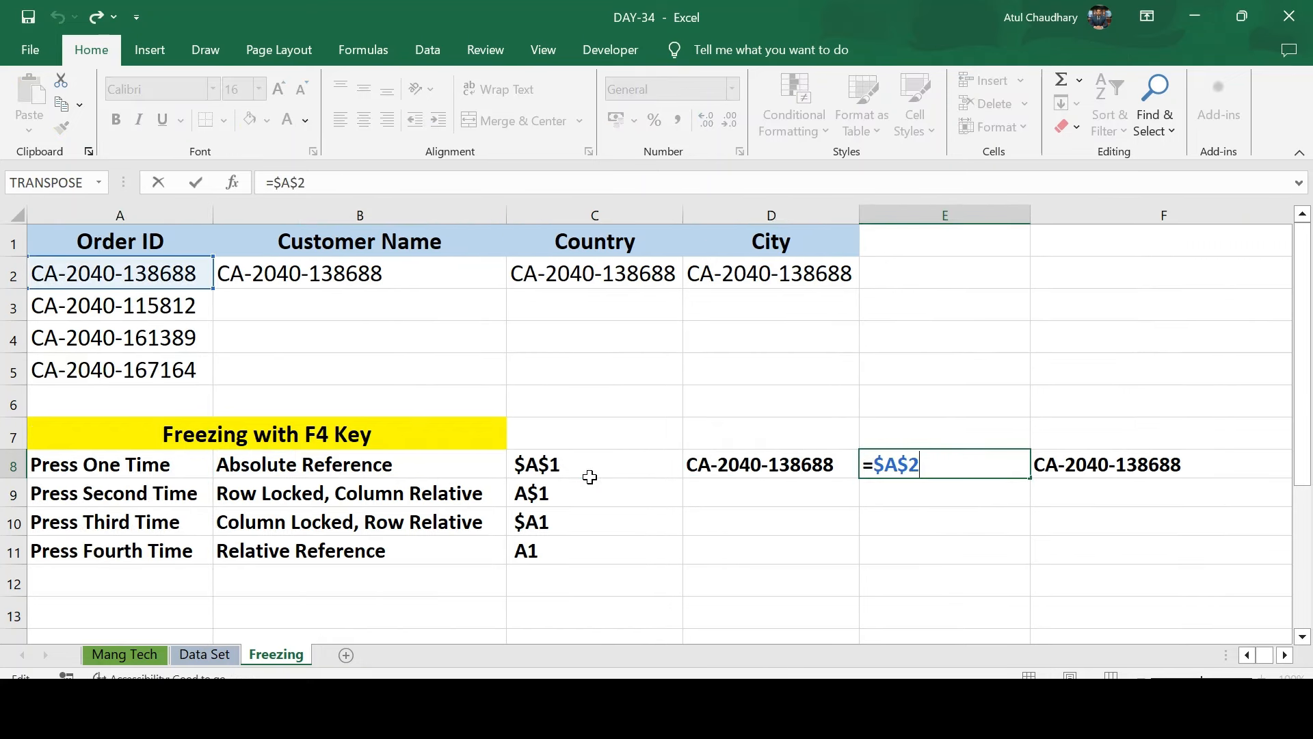
pyautogui.press('Escape')
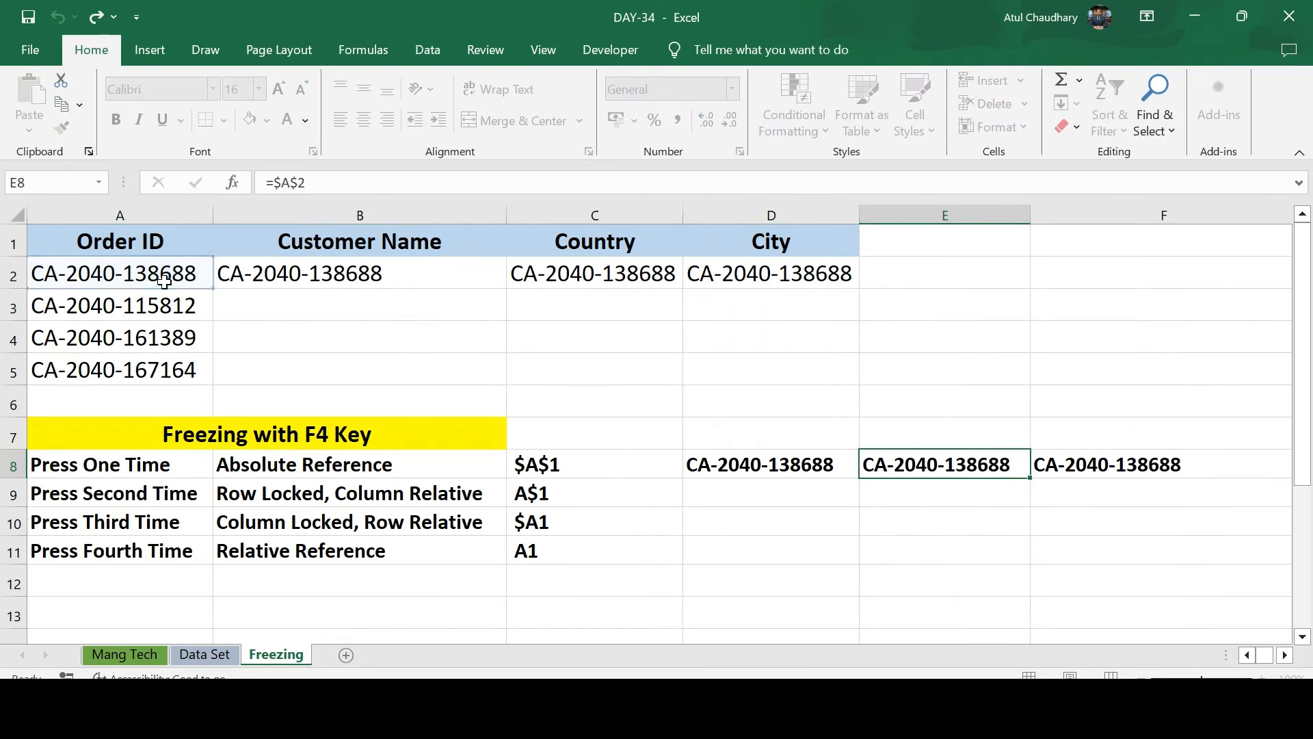
pyautogui.press('Right')
pyautogui.press('F2')
pyautogui.press('Escape')
# Review the Press One Time row and examine the column and row locks in D8's formula without changing it.
pyautogui.press('Left')
pyautogui.press('Left')
pyautogui.press('Left')
pyautogui.press('Left')
pyautogui.press('Left')
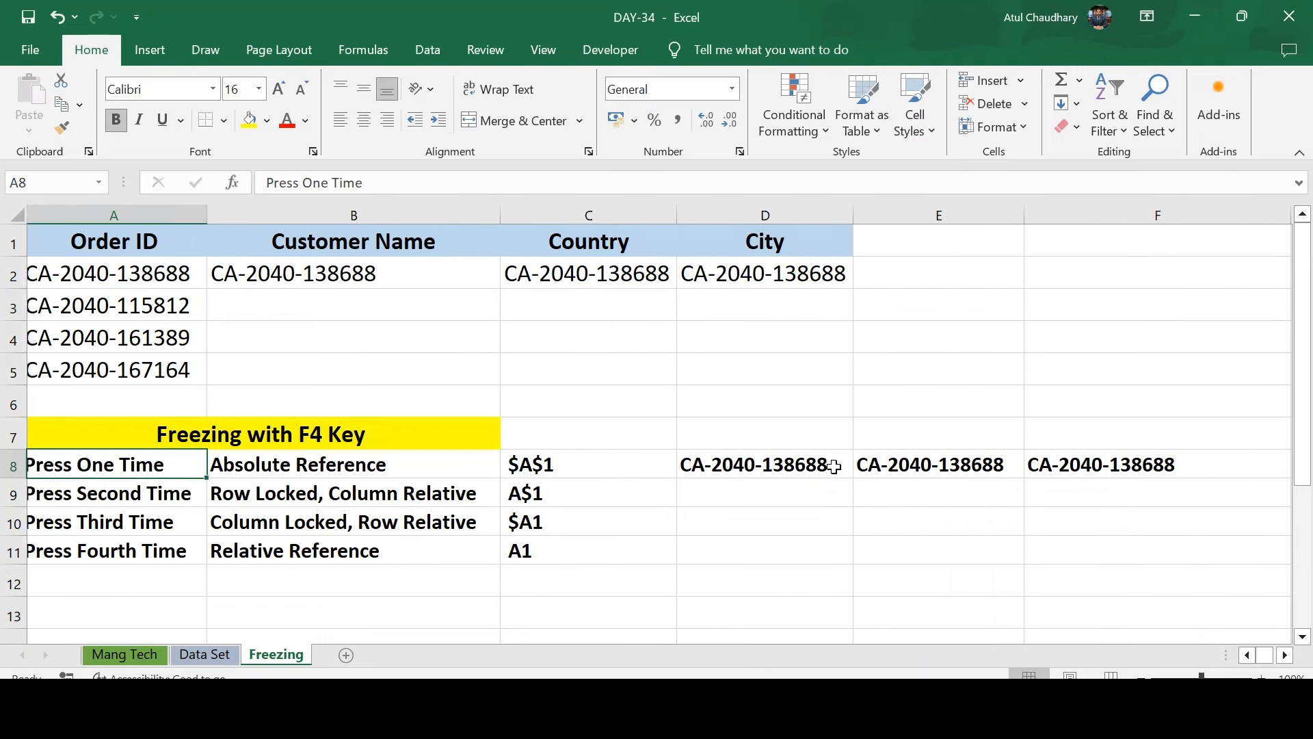
pyautogui.press('Right')
pyautogui.press('Right')
pyautogui.press('Right')
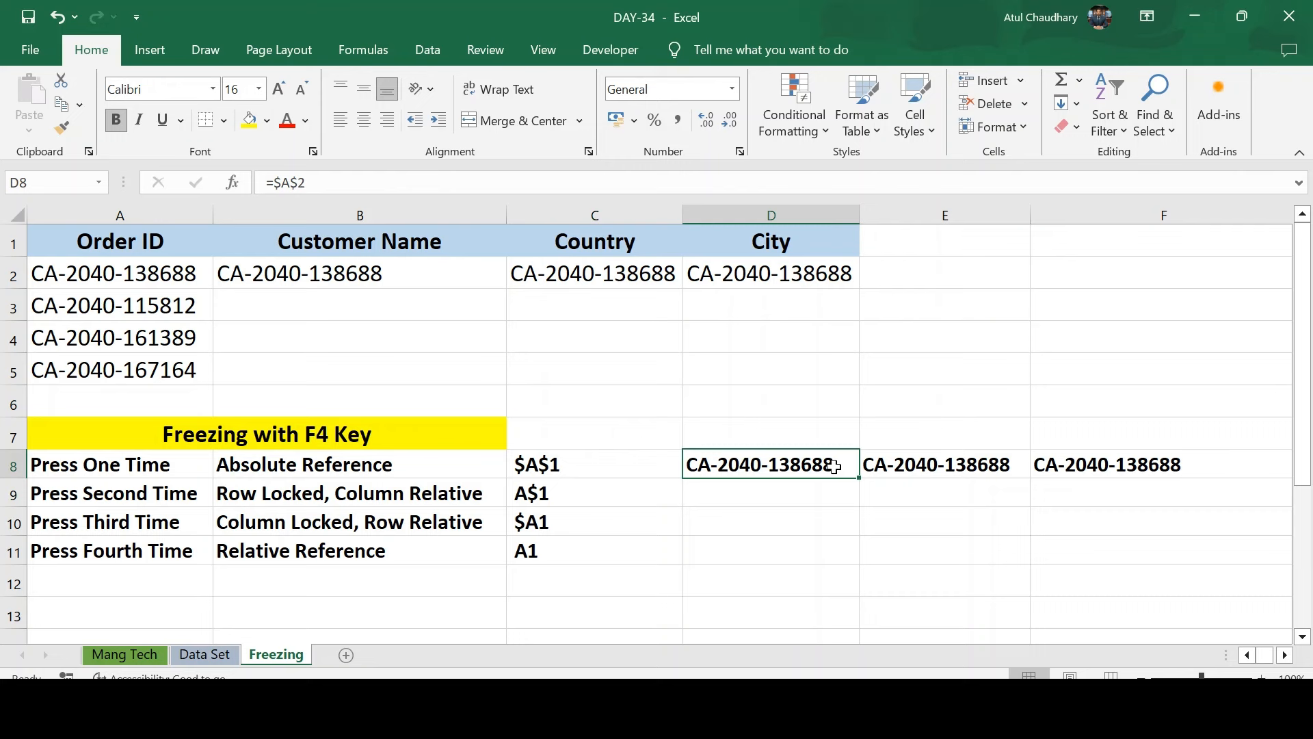
pyautogui.press('F2')
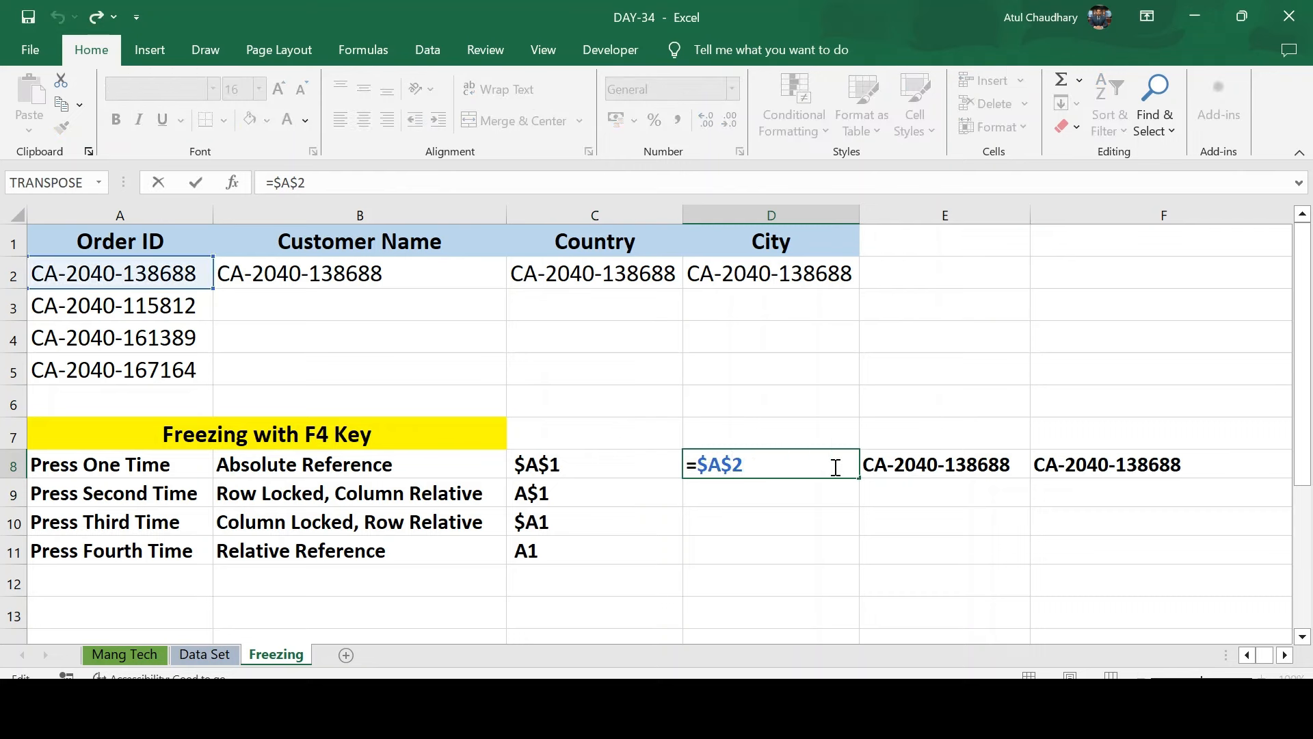
pyautogui.hotkey('shift', 'Left')
pyautogui.press('Left')
pyautogui.press('Left')
pyautogui.hotkey('shift', 'Left')
pyautogui.hotkey('ctrl', 'Return')
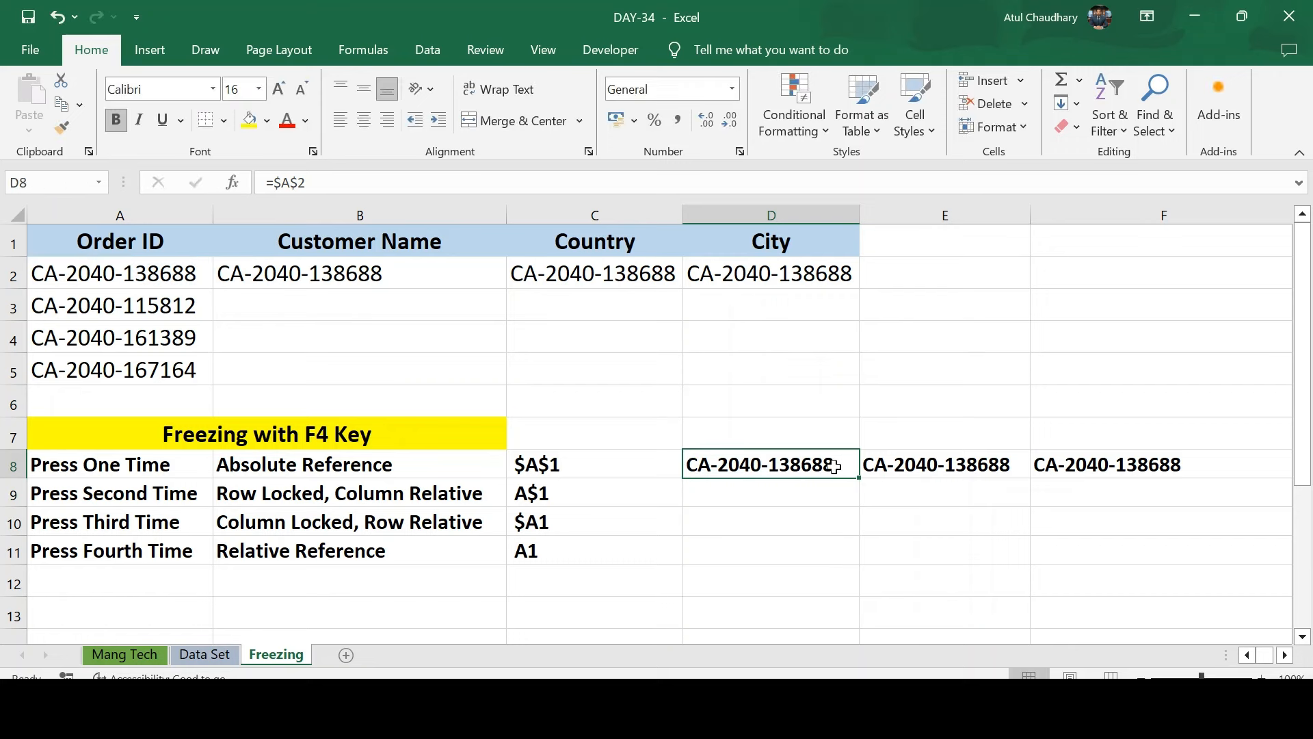
# Enter the formula =A2 in D9, in the Row Locked, Column Relative row.
pyautogui.press('Down')
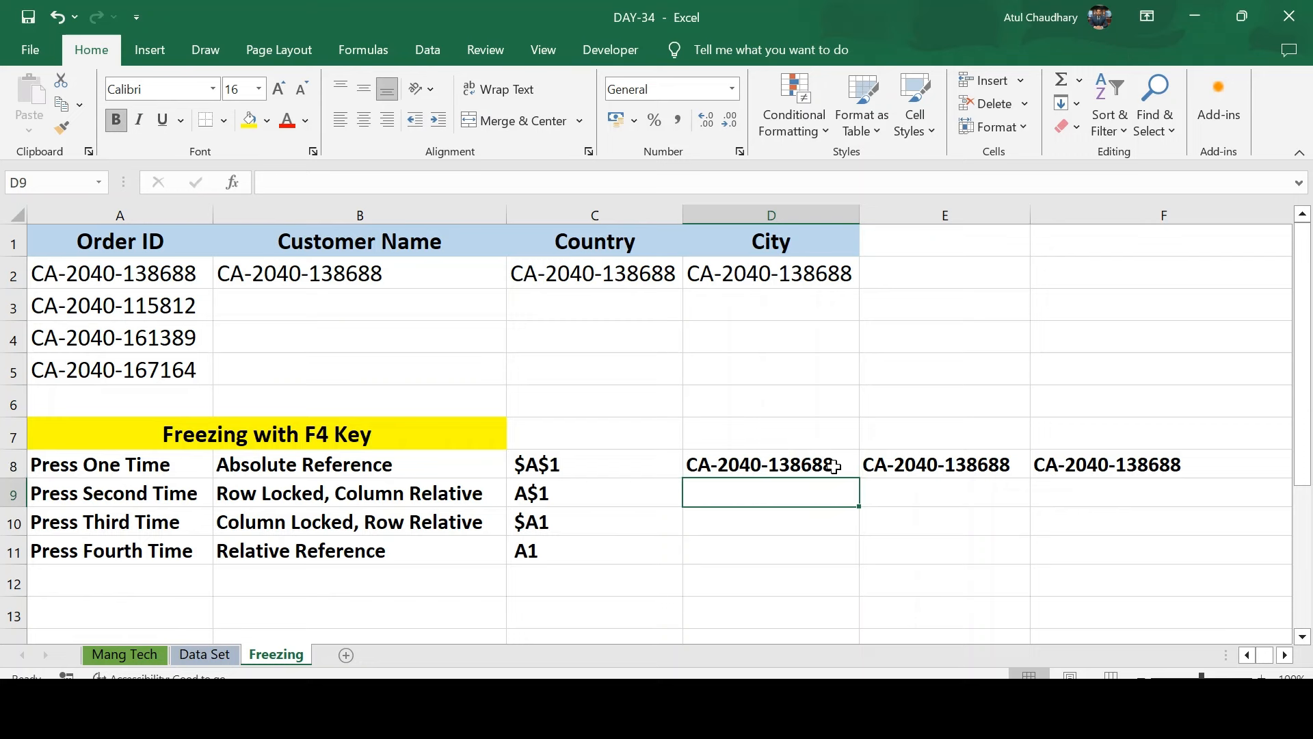
pyautogui.write('=')
pyautogui.press('Left')
pyautogui.press('Left')
pyautogui.press('Left')
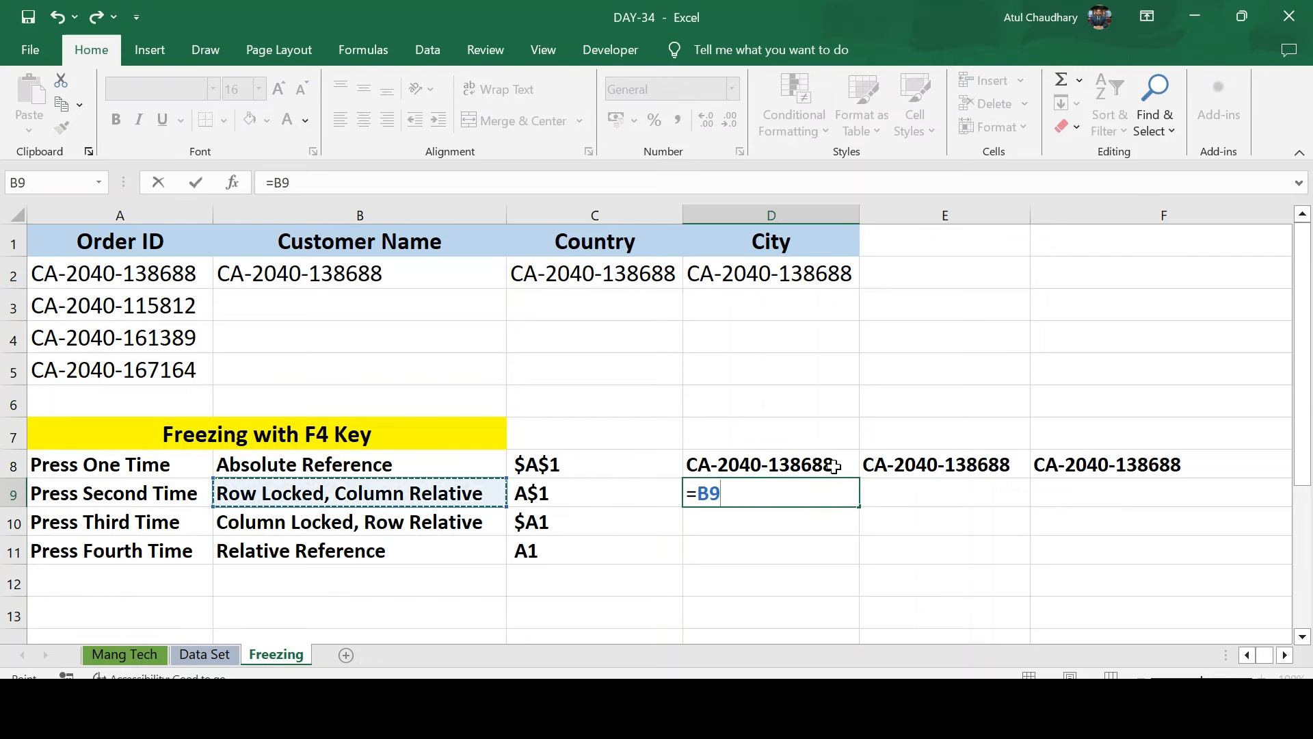
pyautogui.press('Up')
pyautogui.press('Up')
pyautogui.press('Up')
pyautogui.press('Up')
pyautogui.press('Up')
pyautogui.press('Up')
pyautogui.press('Up')
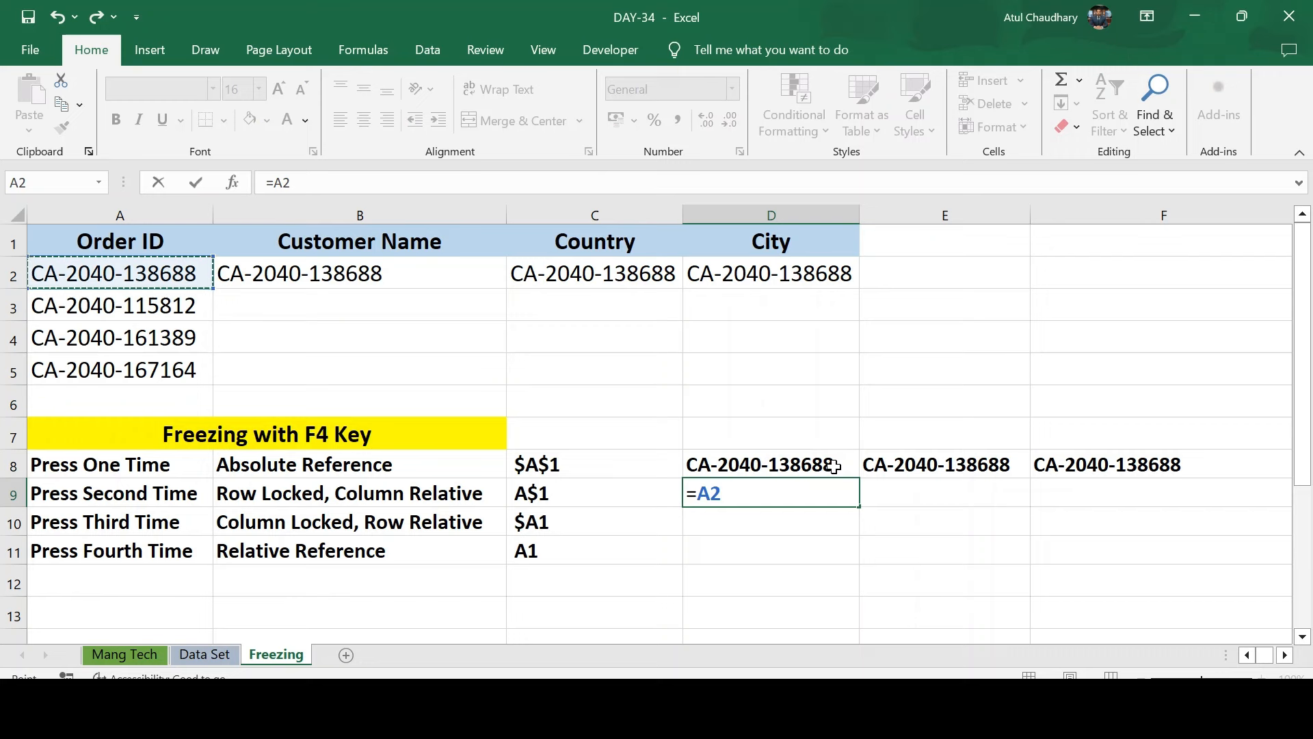
pyautogui.press('Return')
# Lock only the row of the reference in D9, making the formula =A$2.
pyautogui.press('Up')
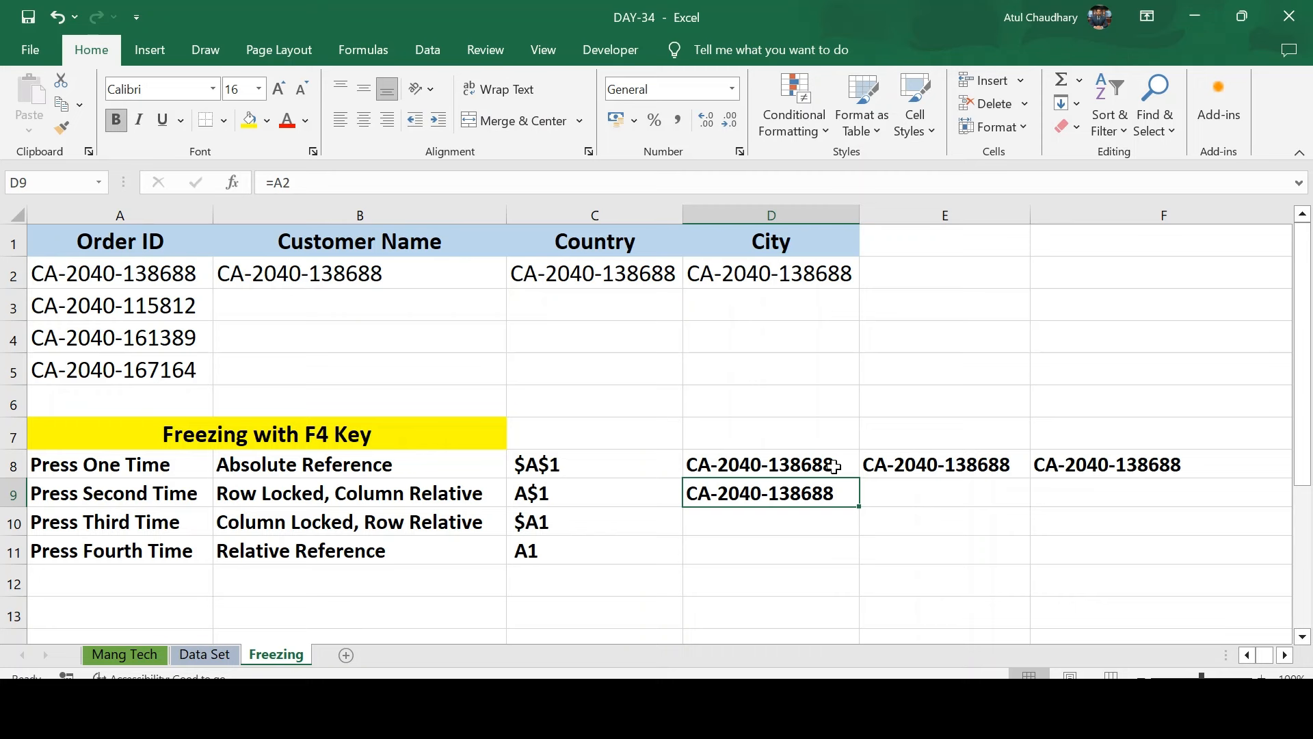
pyautogui.press('F2')
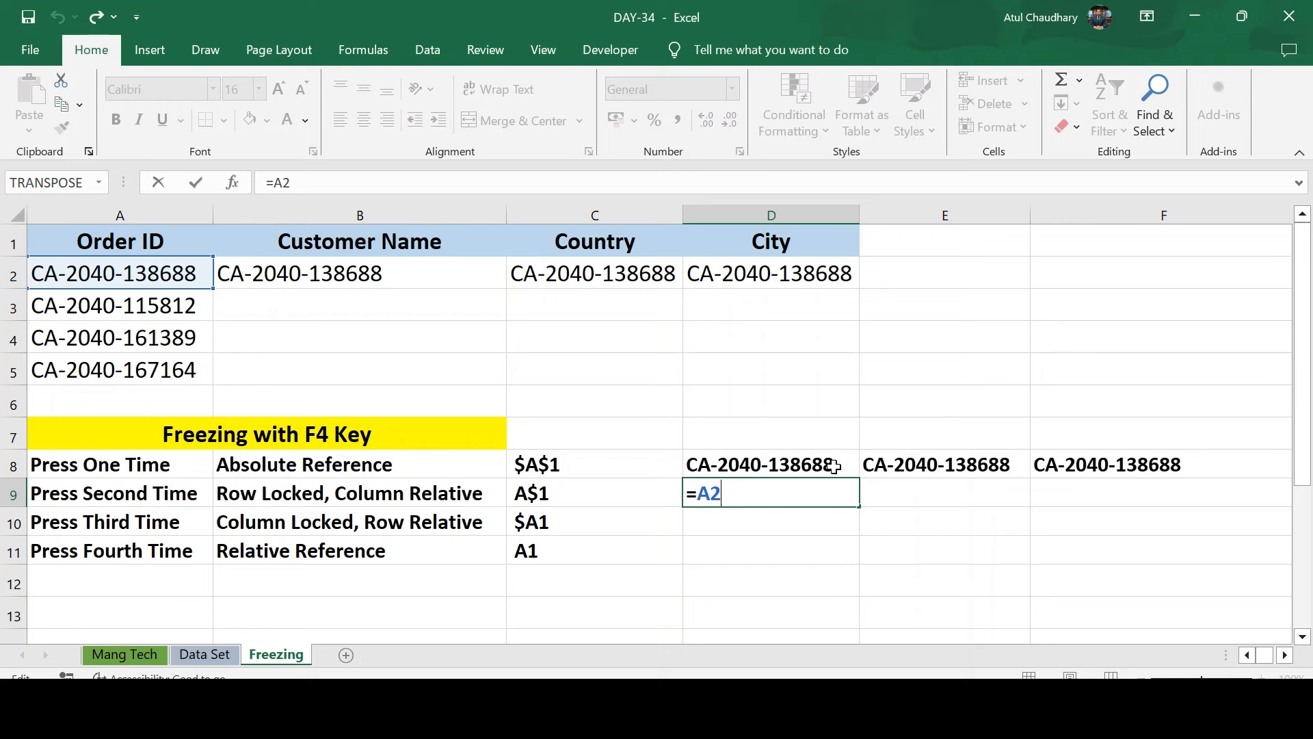
pyautogui.hotkey('shift', 'Left')
pyautogui.press('Right')
pyautogui.press('F4')
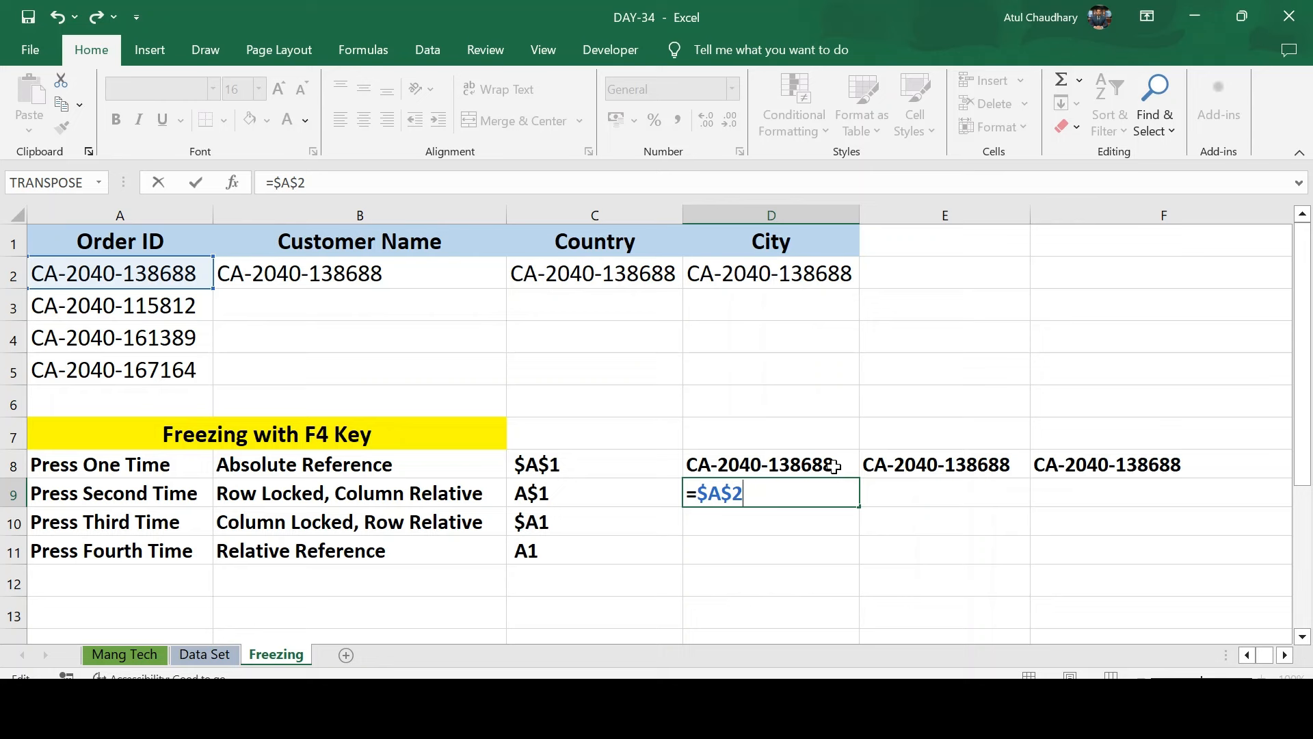
pyautogui.press('F4')
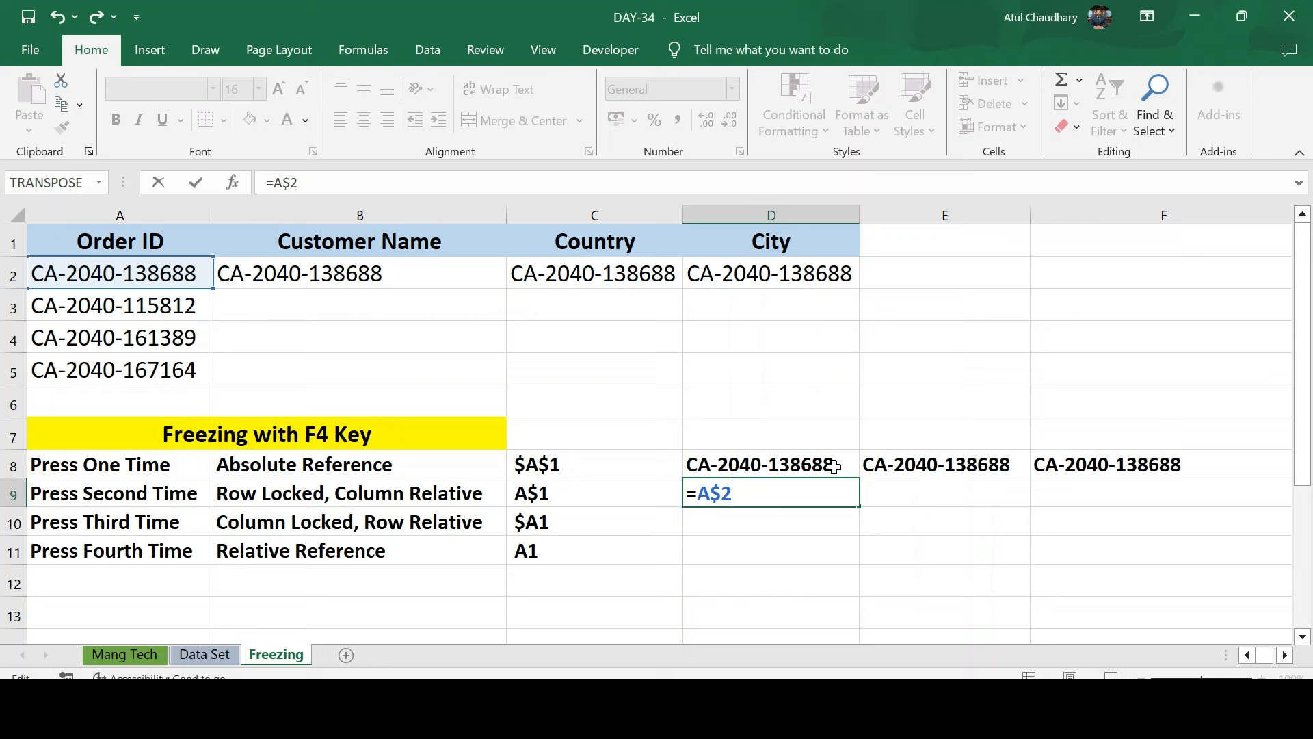
pyautogui.hotkey('shift', 'Left')
pyautogui.hotkey('shift', 'Left')
pyautogui.press('Right')
pyautogui.press('Return')
# Copy the row-locked formula from D9 into E9.
pyautogui.press('Up')
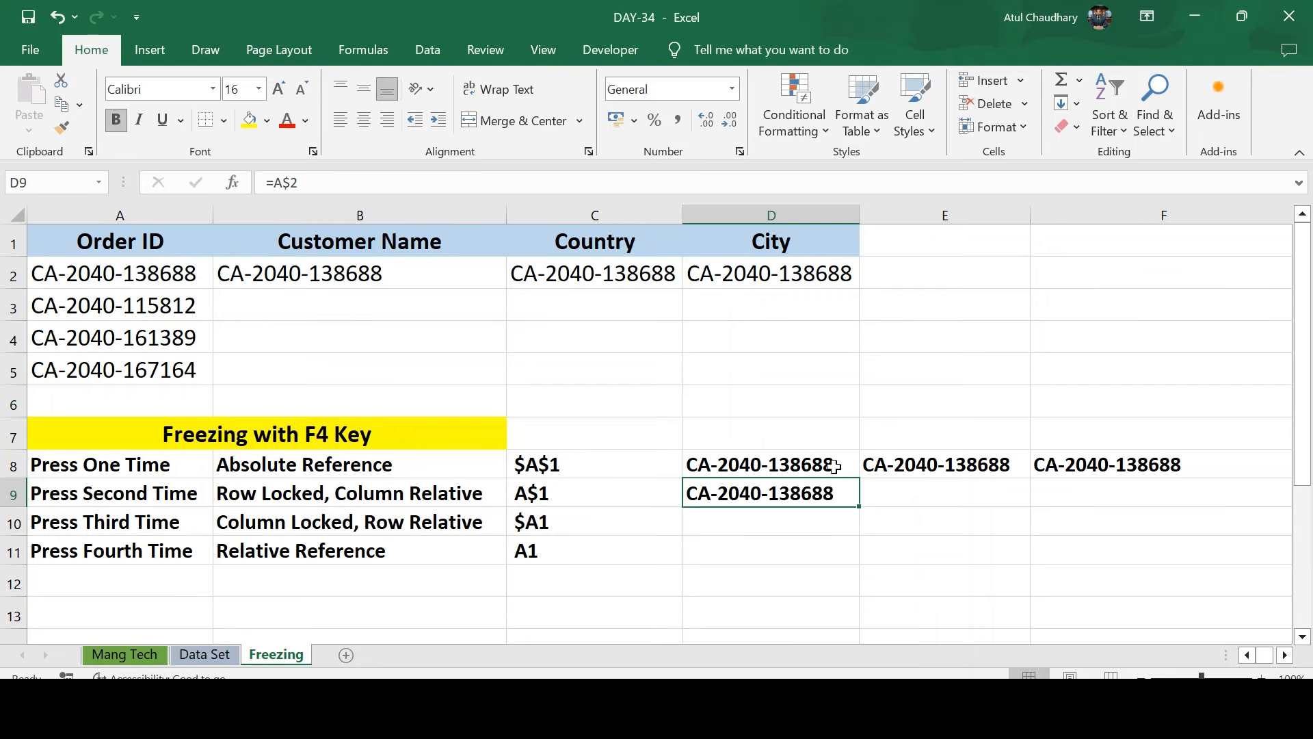
pyautogui.hotkey('ctrl', 'c')
pyautogui.press('Right')
pyautogui.hotkey('ctrl', 'v')
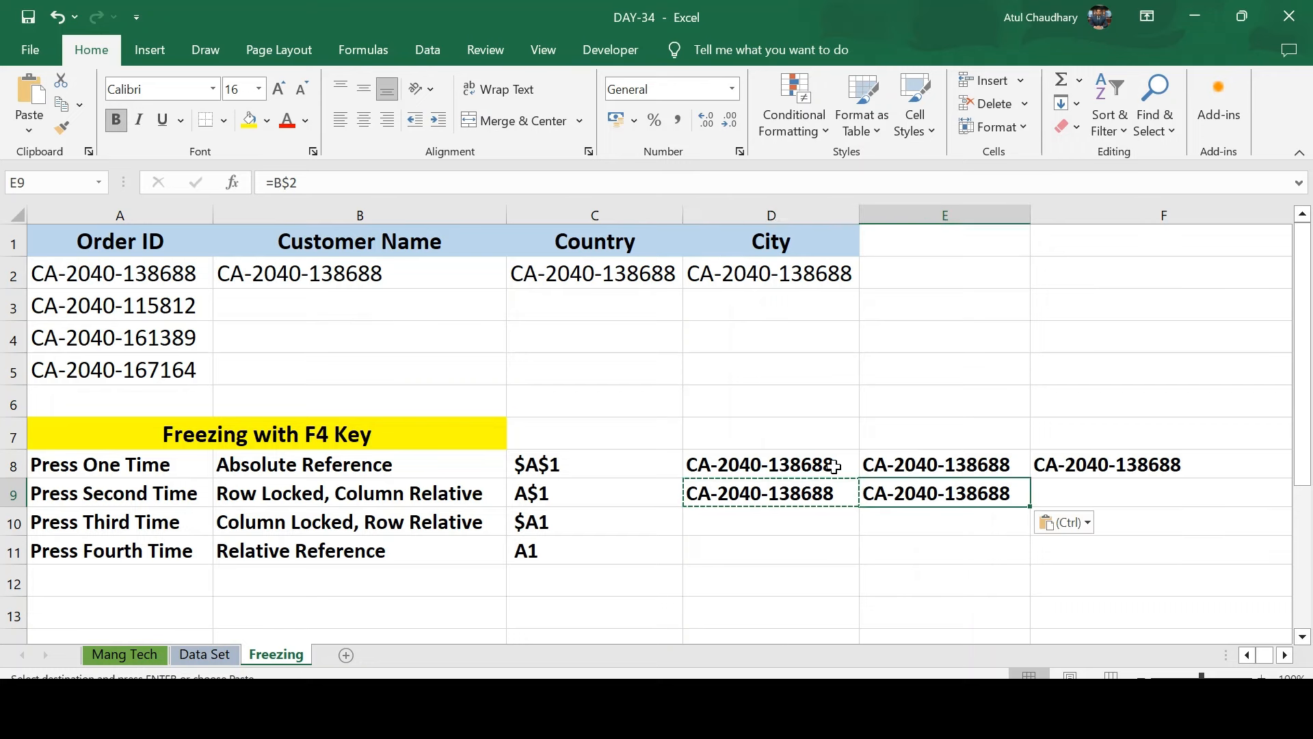
pyautogui.press('Escape')
# Compare the cell references in the formulas of E9 and E8, leaving both formulas as they are.
pyautogui.press('F2')
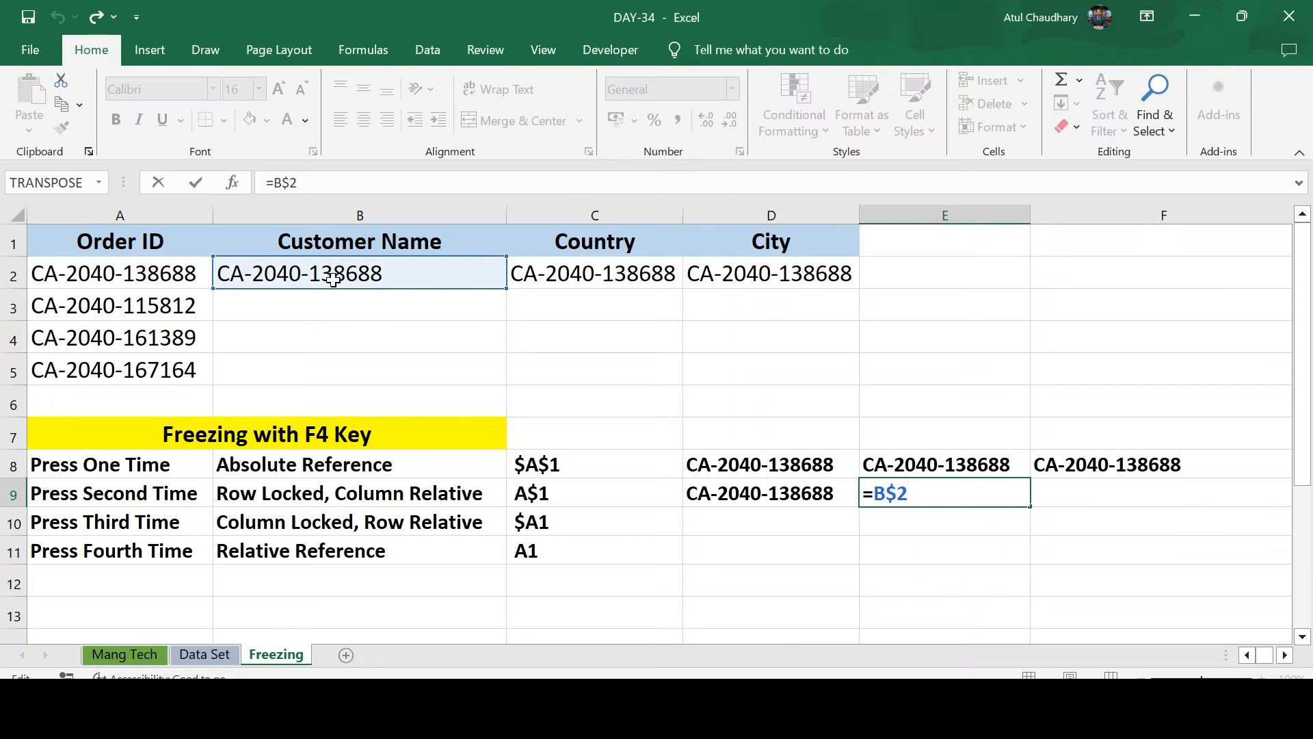
pyautogui.press('Escape')
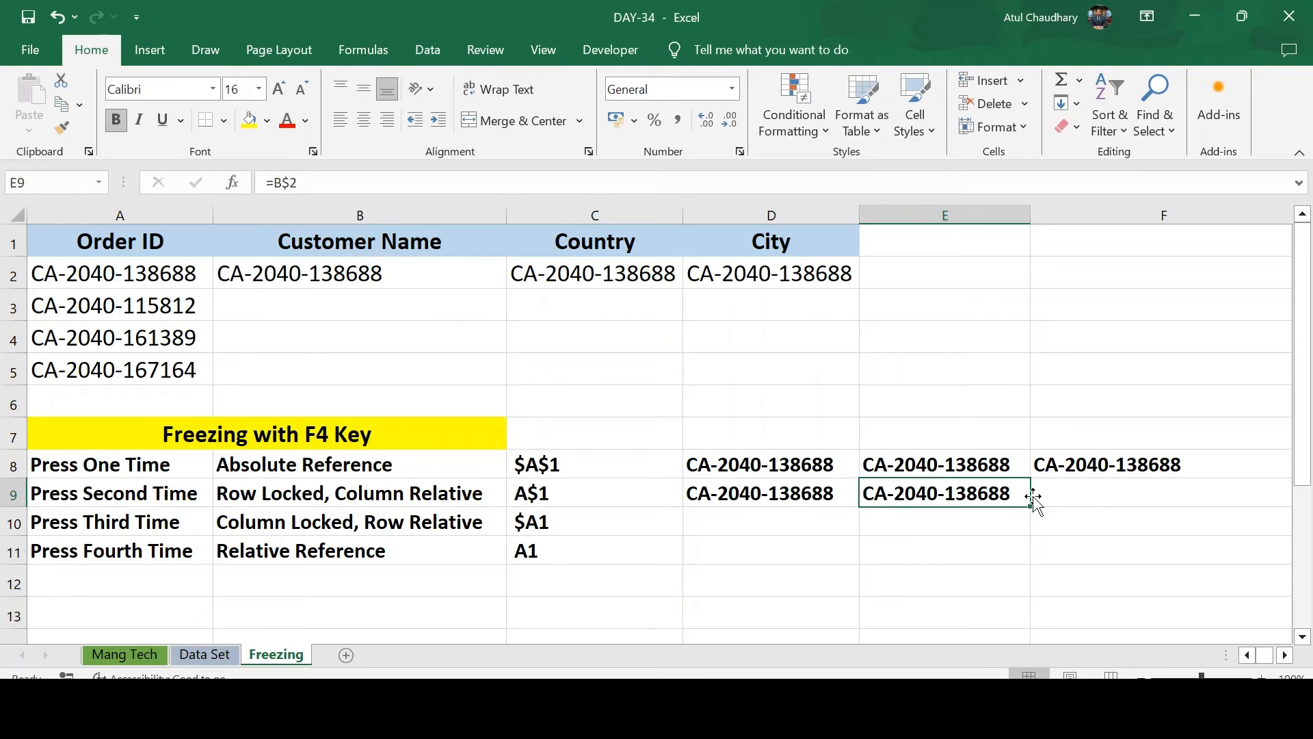
pyautogui.press('Up')
pyautogui.press('F2')
pyautogui.press('Return')
pyautogui.press('F2')
pyautogui.press('Escape')
# Copy the row-locked formula from E9 into F9 and check which cell it refers to.
pyautogui.hotkey('ctrl', 'c')
pyautogui.click(1035, 495)
pyautogui.hotkey('ctrl', 'v')
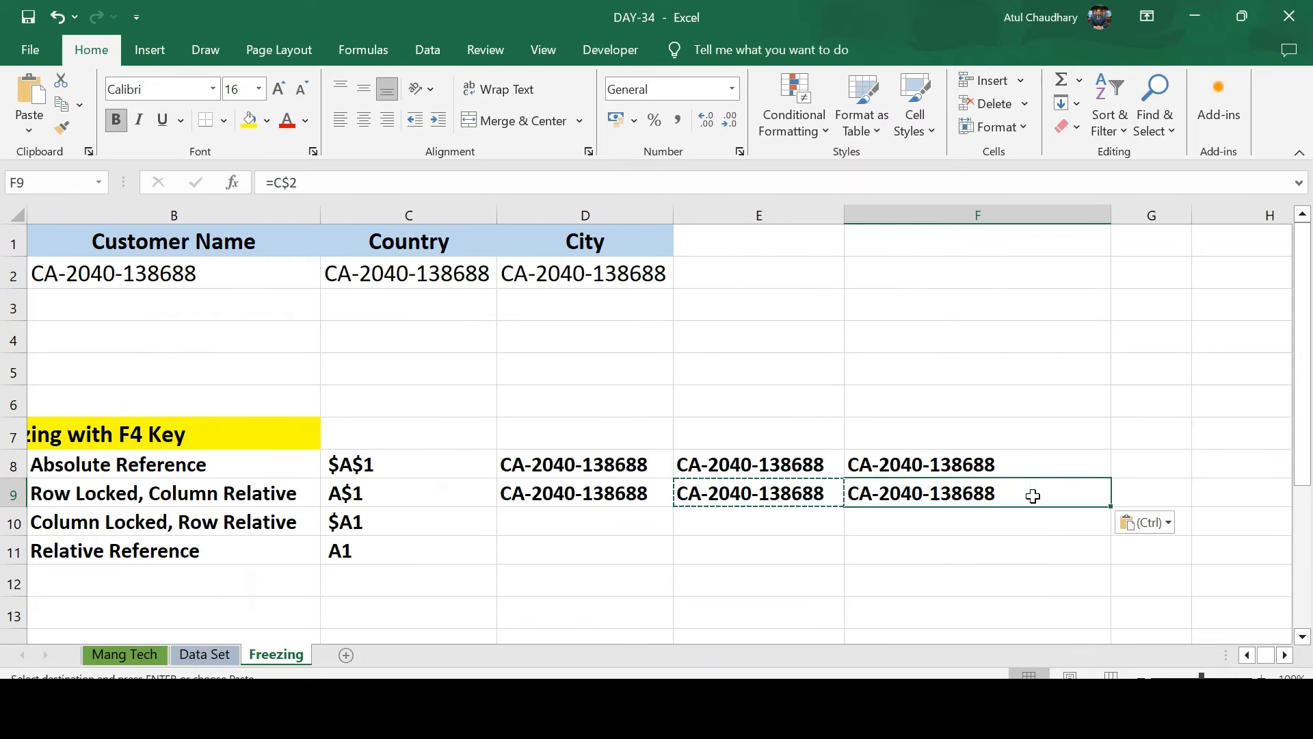
pyautogui.press('F2')
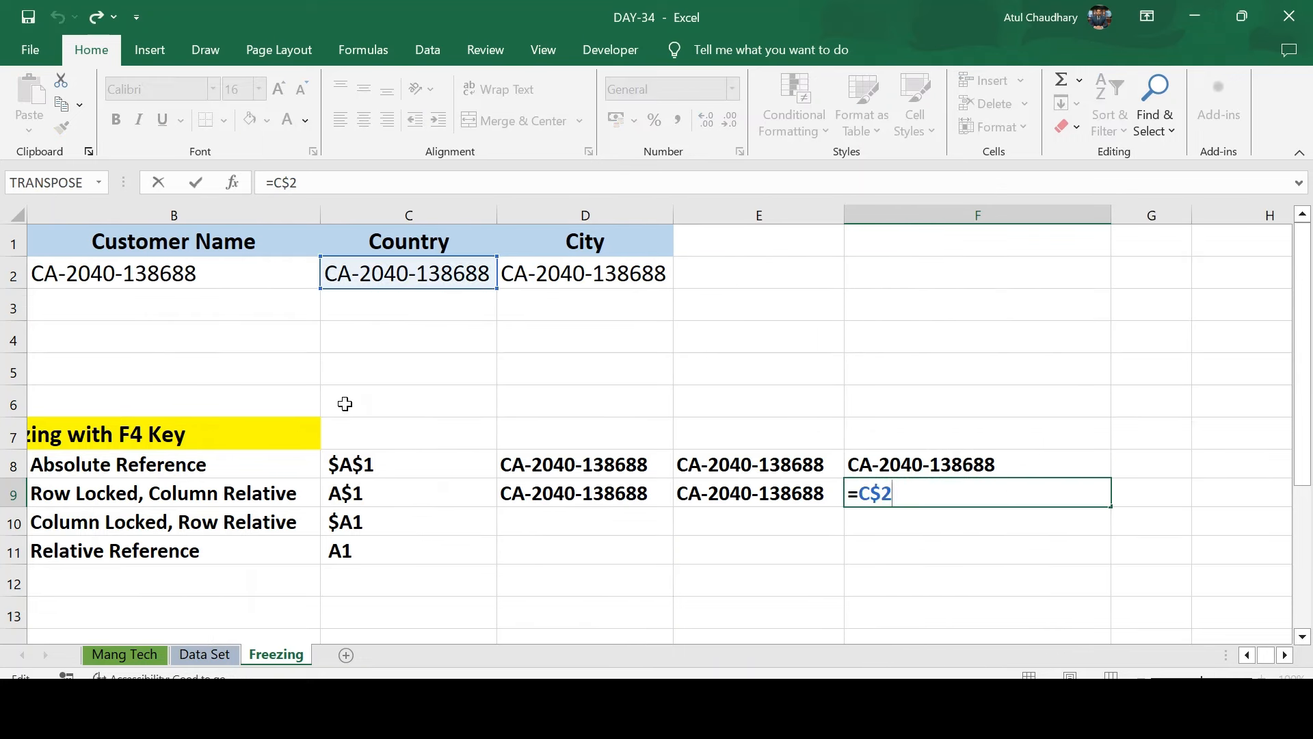
pyautogui.press('Escape')
# Review the Press Second Time row and examine the row lock in D9's formula without changing it.
pyautogui.press('Left')
pyautogui.press('Left')
pyautogui.press('Left')
pyautogui.press('Left')
pyautogui.press('Left')
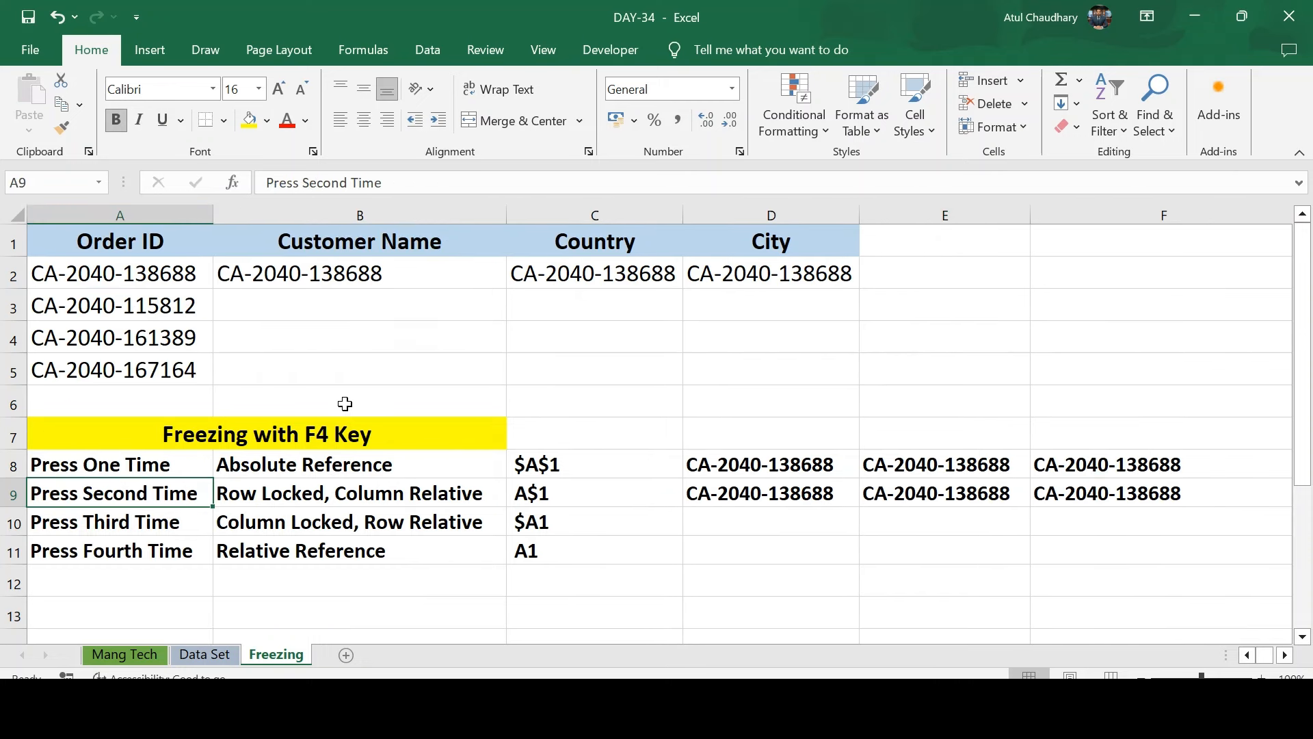
pyautogui.press('Right')
pyautogui.press('Right')
pyautogui.press('Right')
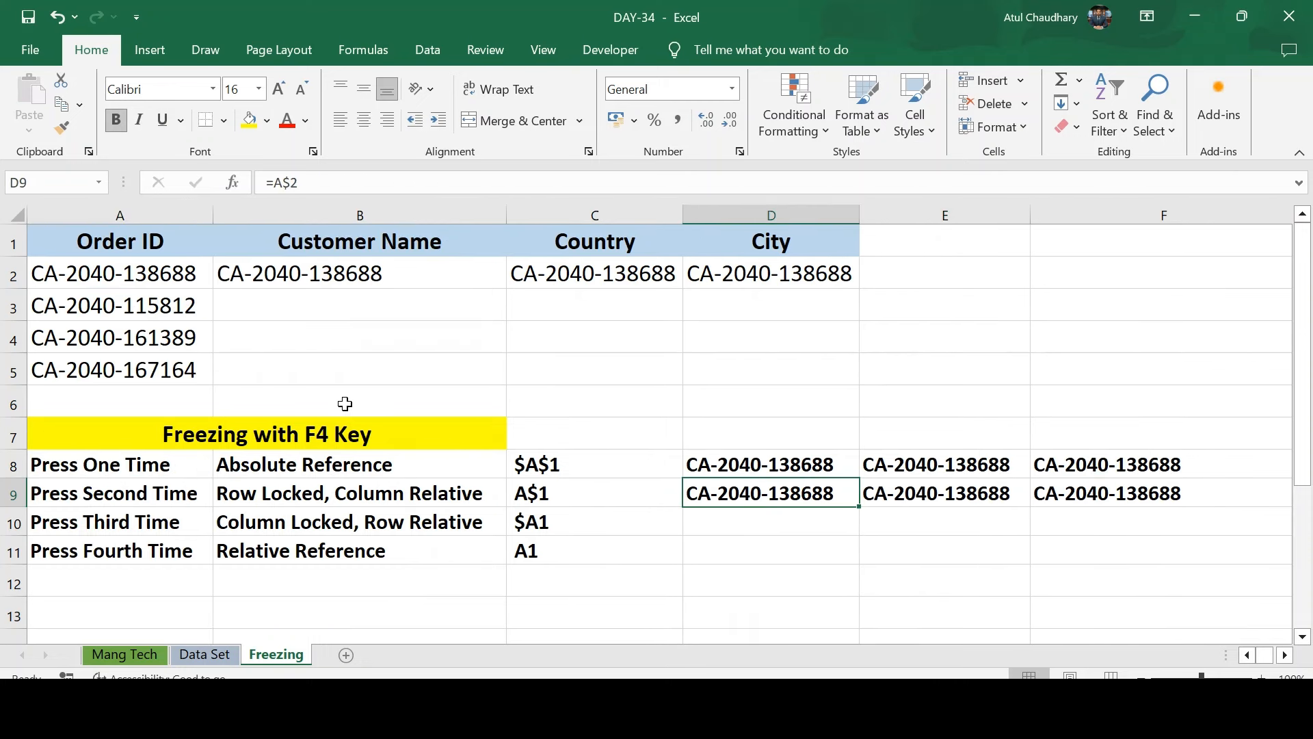
pyautogui.press('F2')
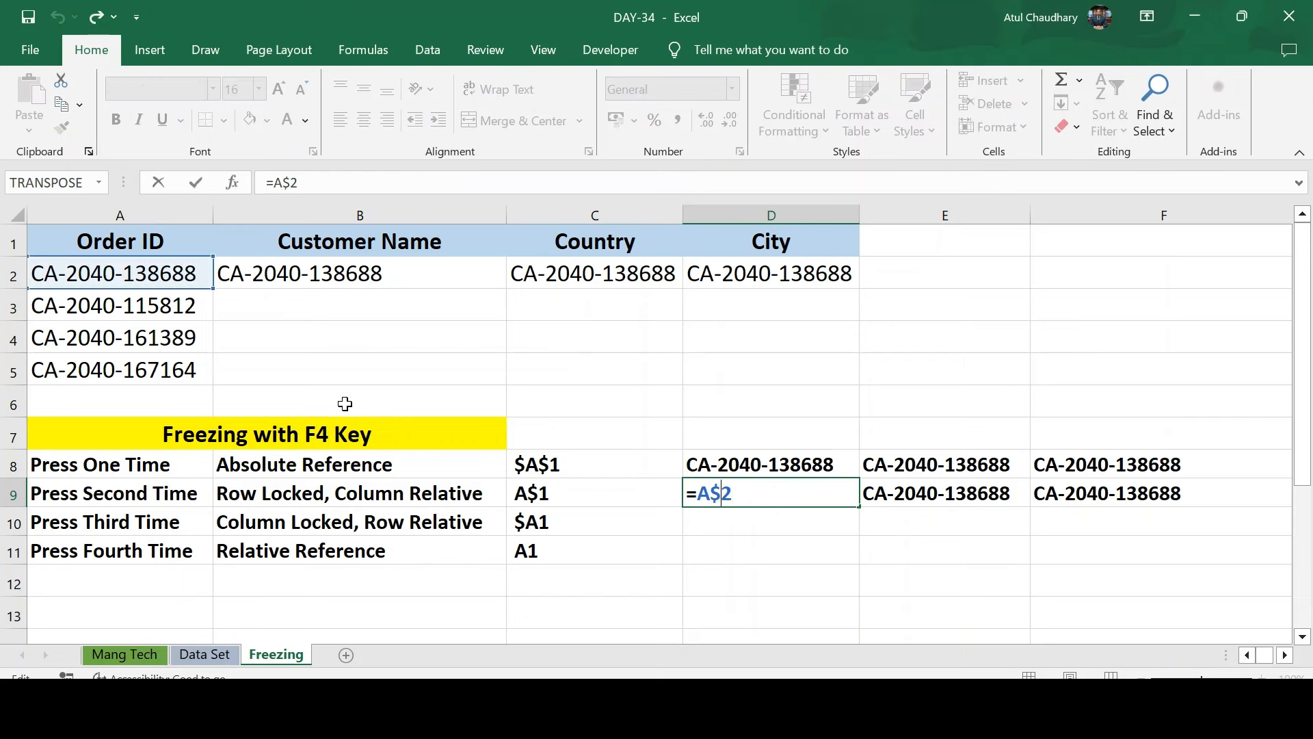
pyautogui.press('Escape')
# Copy the row-locked formula from D9 down into D10 and check which cell it refers to.
pyautogui.hotkey('ctrl', 'c')
pyautogui.press('Down')
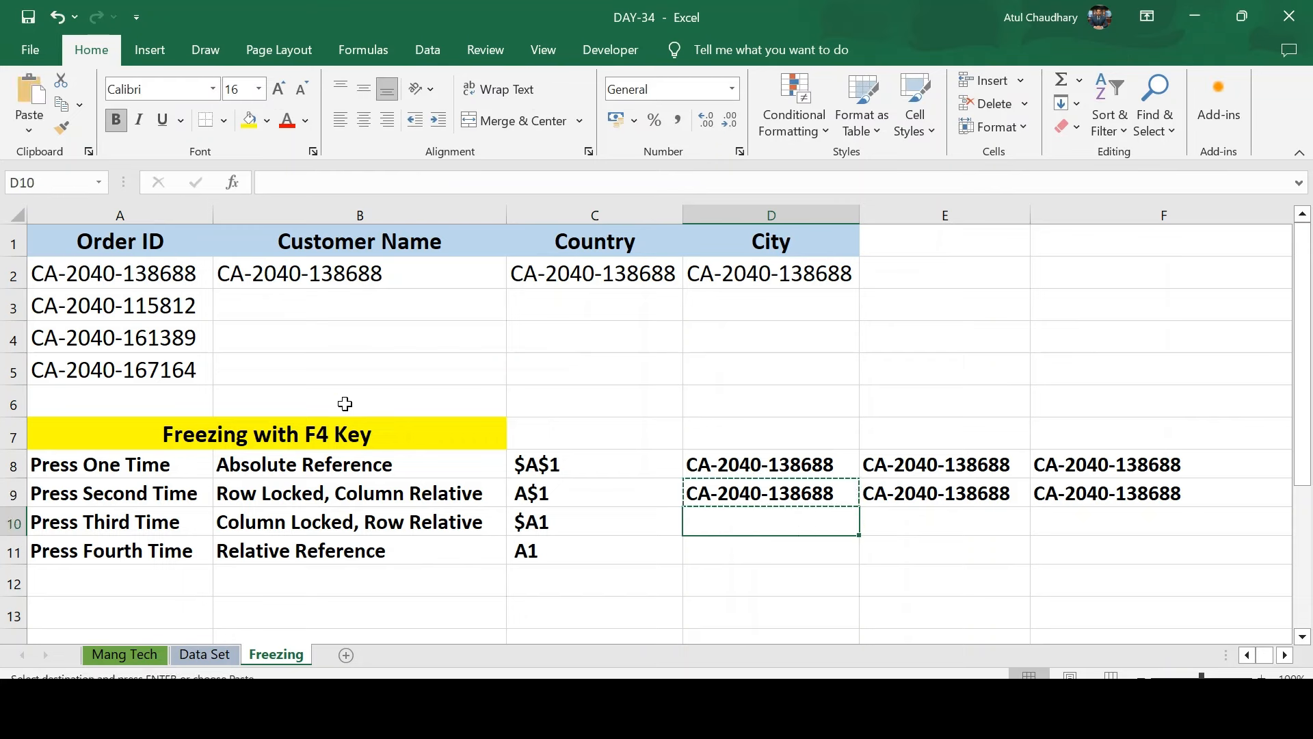
pyautogui.hotkey('ctrl', 'v')
pyautogui.press('F2')
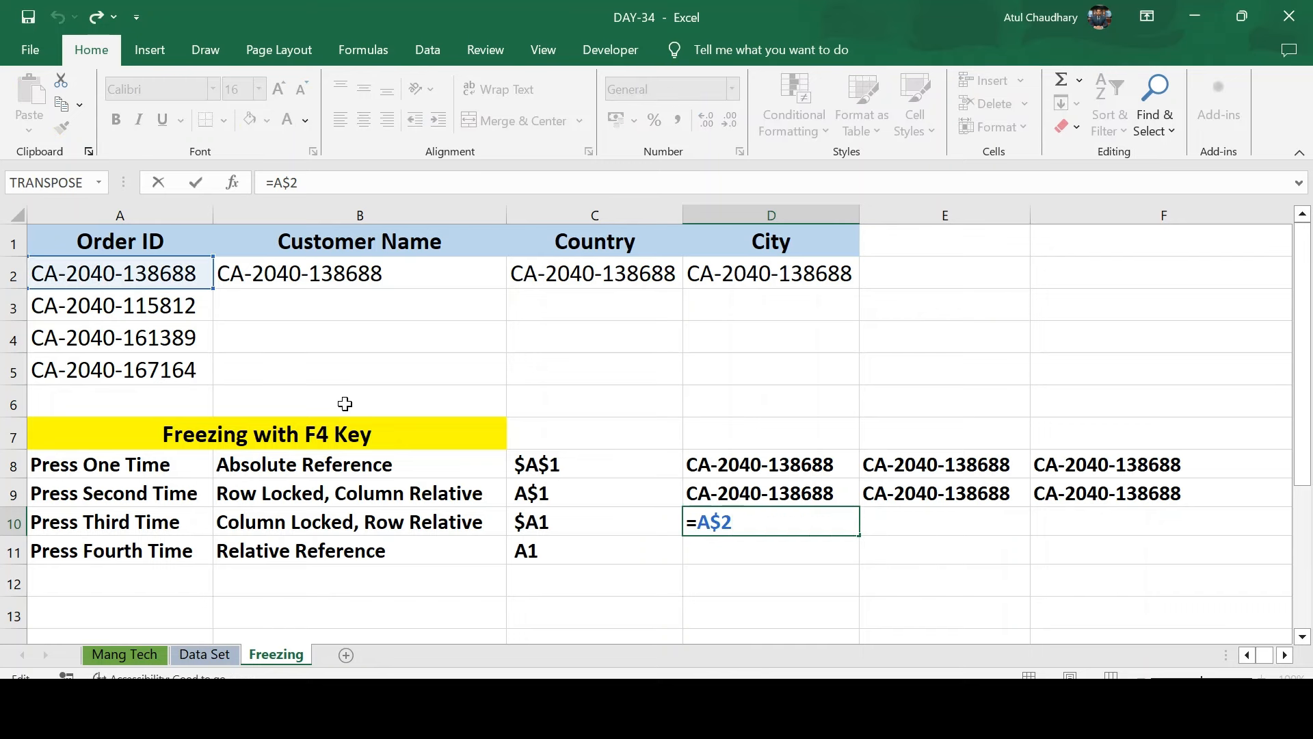
pyautogui.press('Escape')
pyautogui.press('Right')
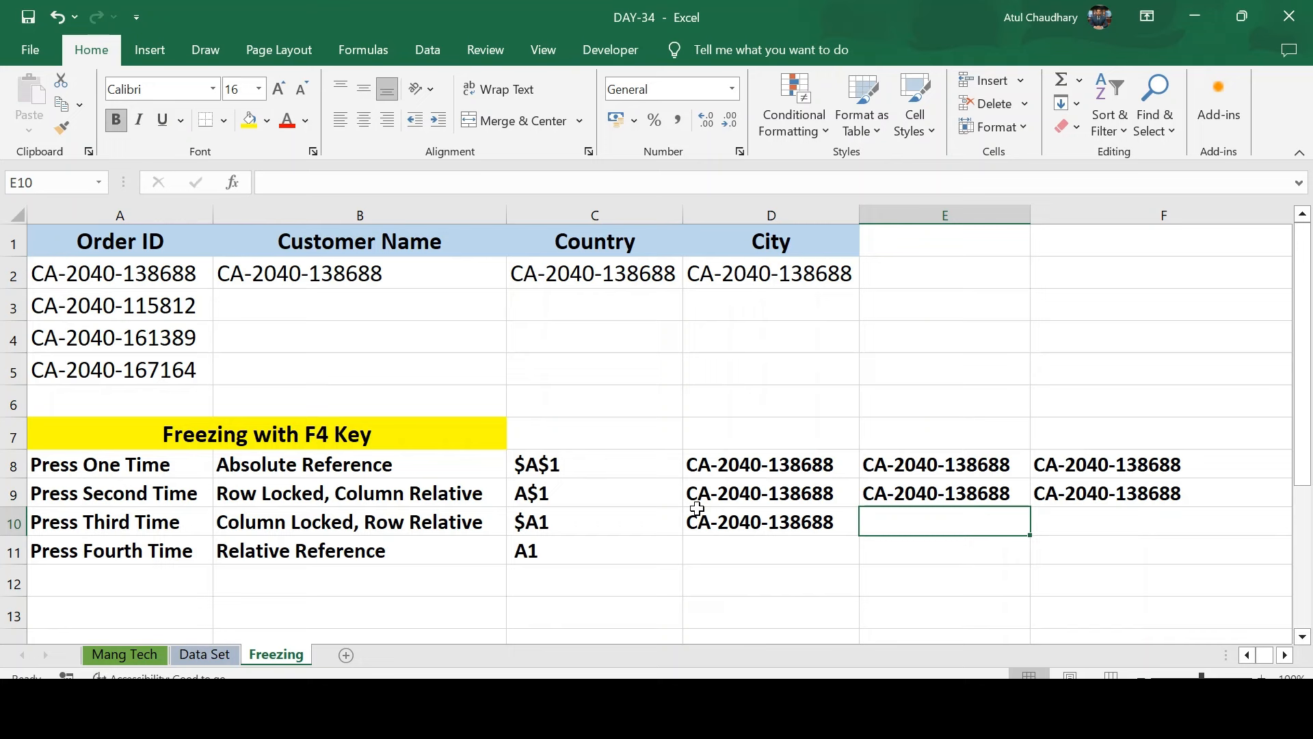
# Copy the row-locked formula from D10 into E10, check which cell it refers to, and select row 2 that the lock holds.
pyautogui.press('Left')
pyautogui.hotkey('ctrl', 'c')
pyautogui.press('Right')
pyautogui.hotkey('ctrl', 'v')
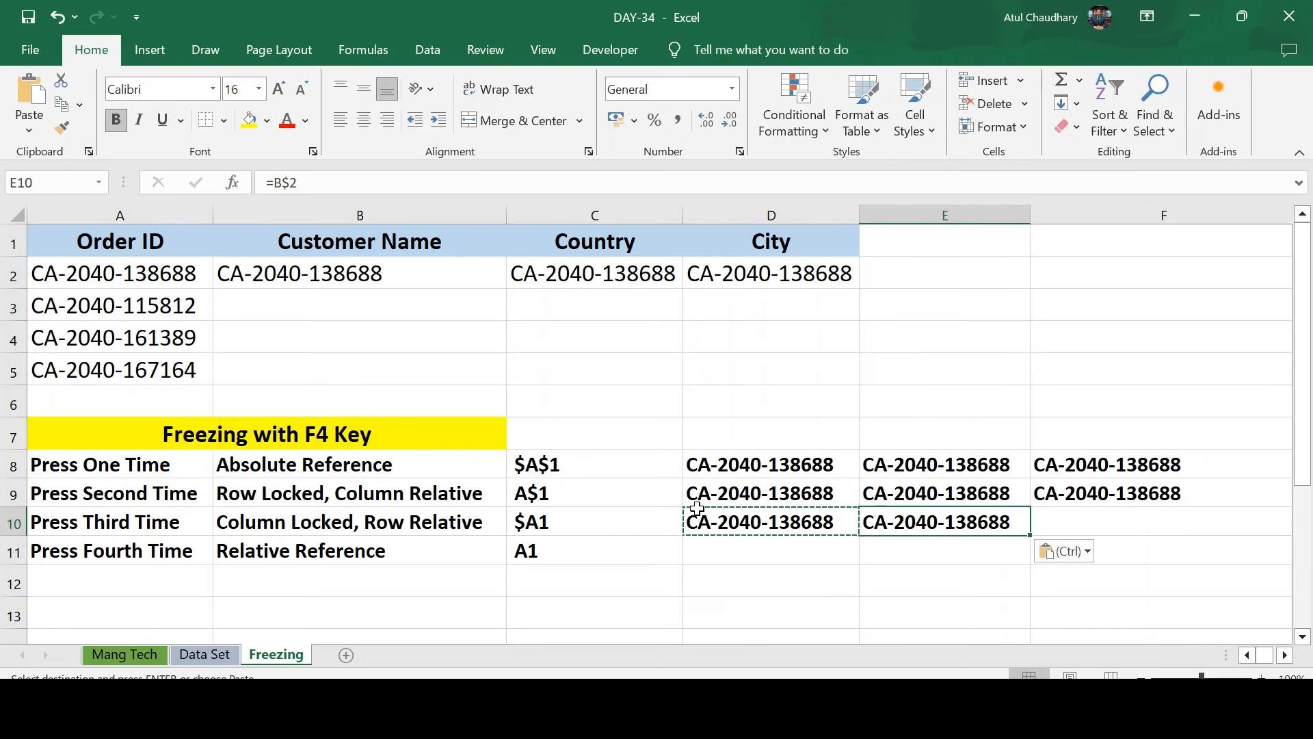
pyautogui.press('F2')
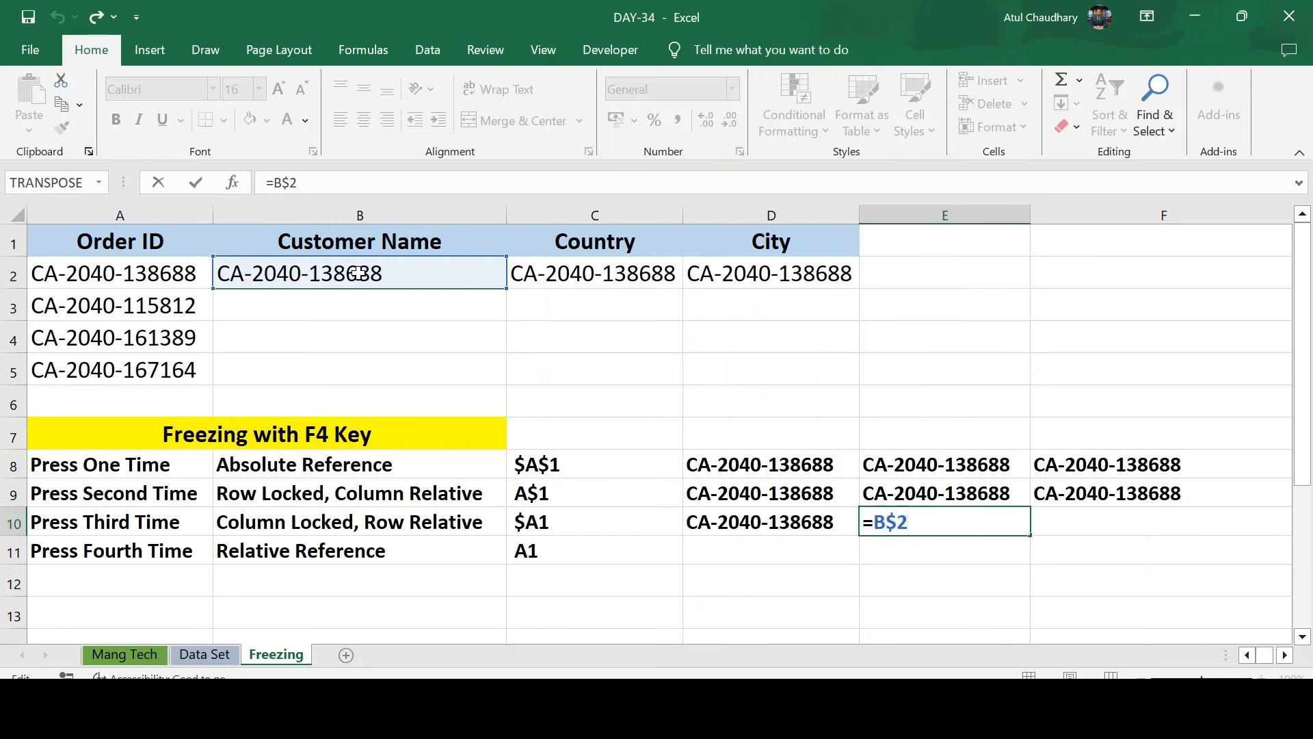
pyautogui.click(8, 277)
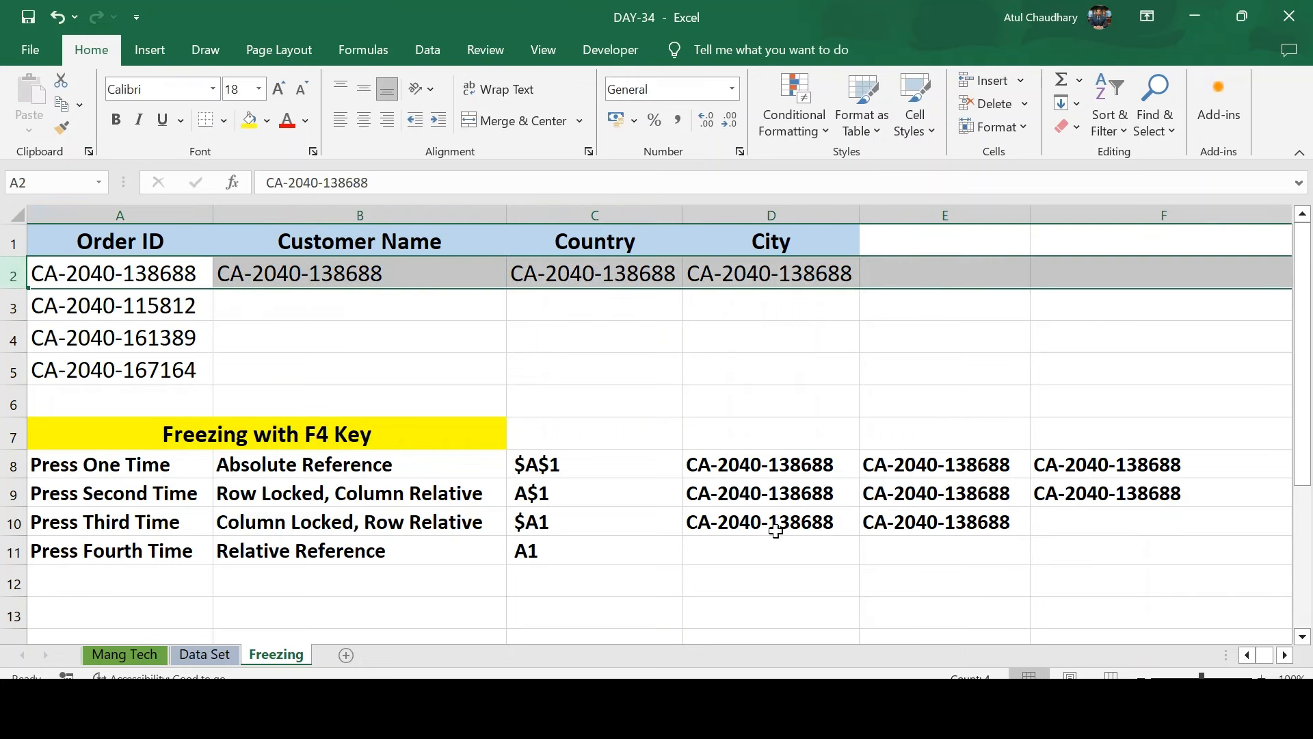
# Enter a relative reference to the first Order ID, =A2, in cell D5.
pyautogui.press('Down')
pyautogui.press('Down')
pyautogui.press('Right')
pyautogui.press('Right')
pyautogui.press('Right')
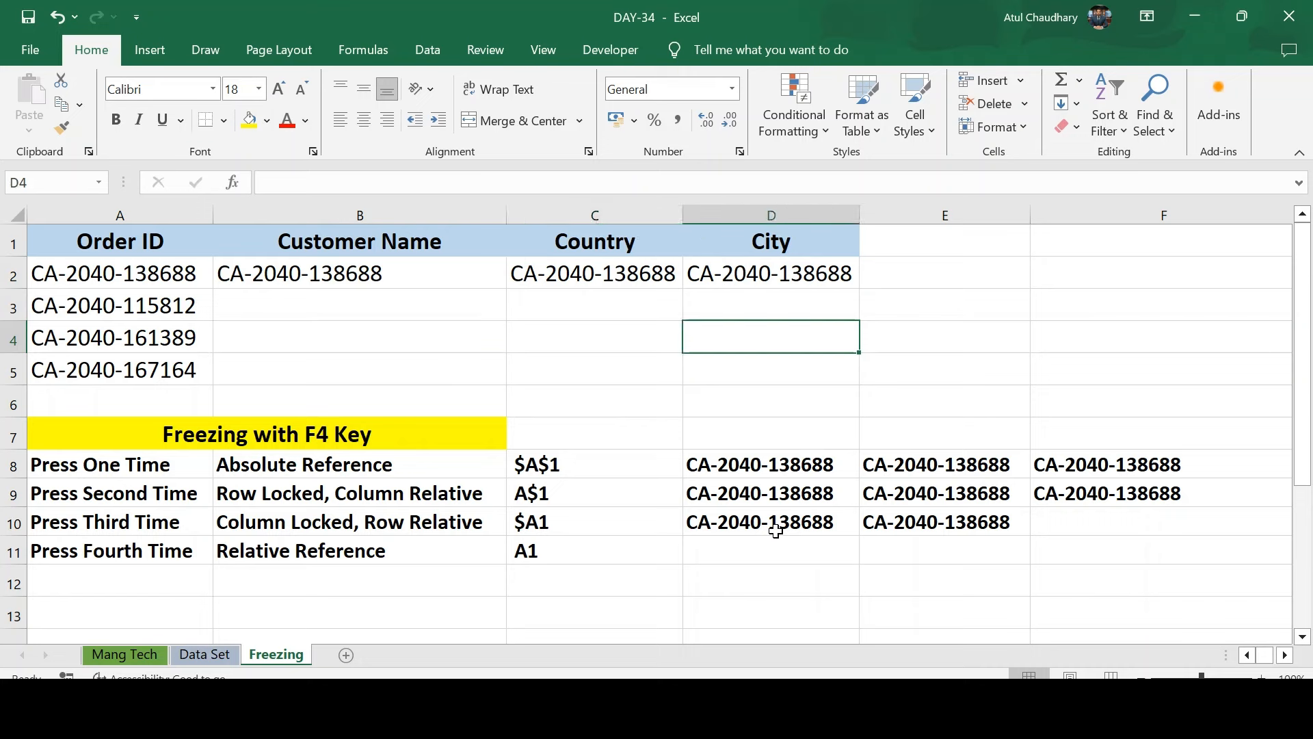
pyautogui.press('Right')
pyautogui.press('Down')
pyautogui.press('Down')
pyautogui.press('Down')
pyautogui.press('Left')
pyautogui.press('Up')
pyautogui.press('Up')
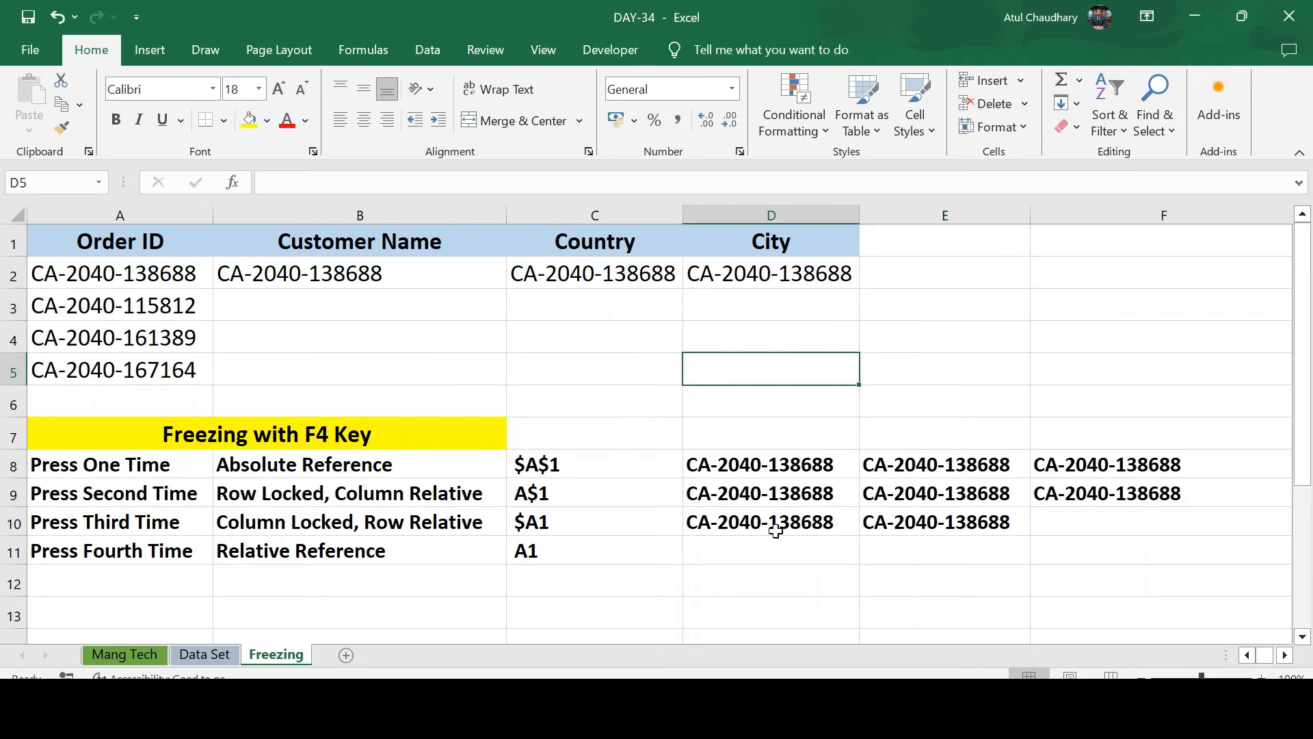
pyautogui.write('=')
pyautogui.press('Left')
pyautogui.press('Left')
pyautogui.press('Left')
pyautogui.press('Up')
pyautogui.press('Up')
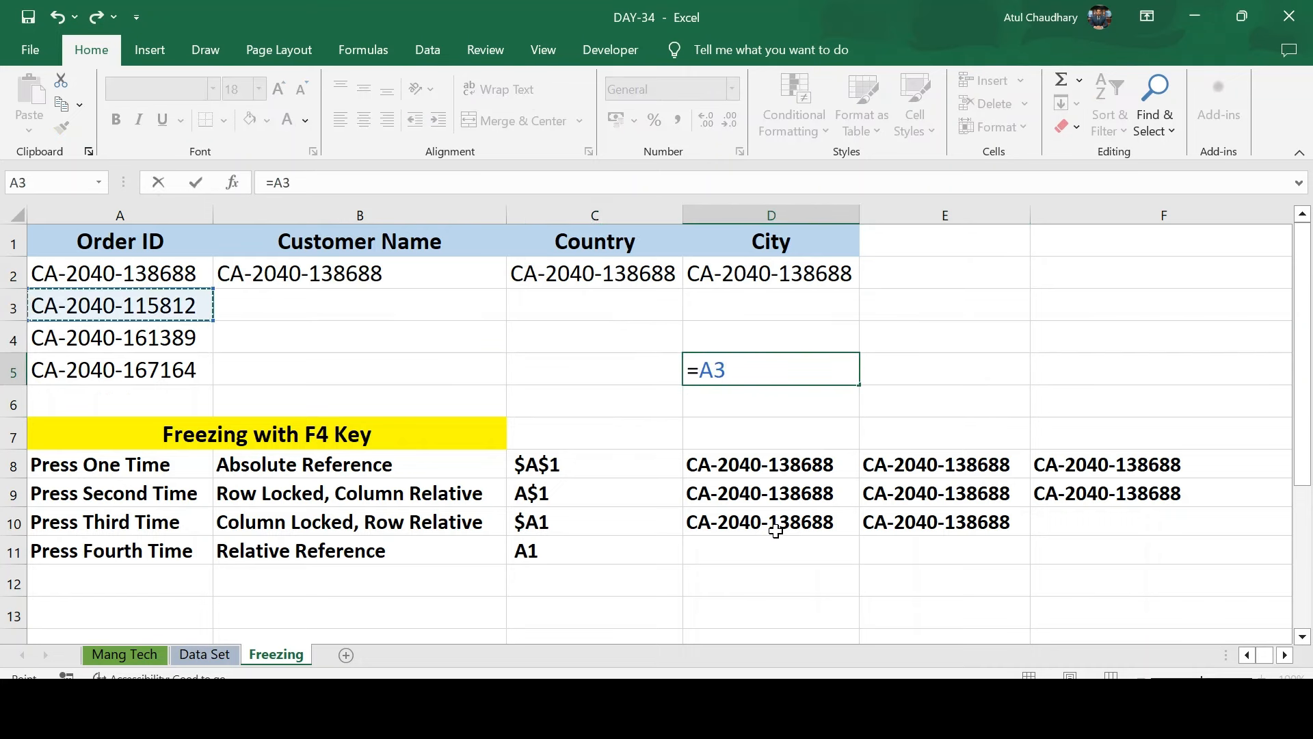
pyautogui.press('Up')
pyautogui.press('Return')
pyautogui.press('Up')
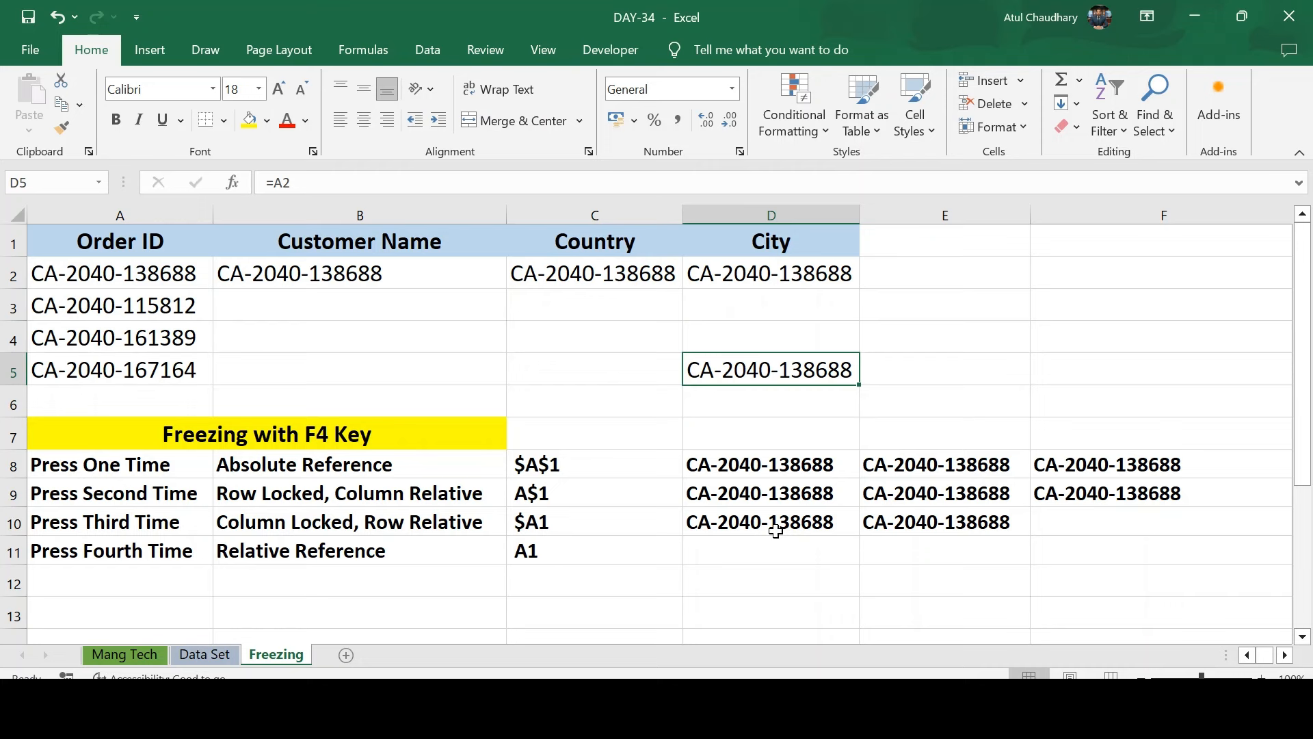
# Copy the relative formula from D5 into E5 and check which cell it refers to.
pyautogui.hotkey('ctrl', 'c')
pyautogui.press('Right')
pyautogui.hotkey('ctrl', 'v')
pyautogui.press('F2')
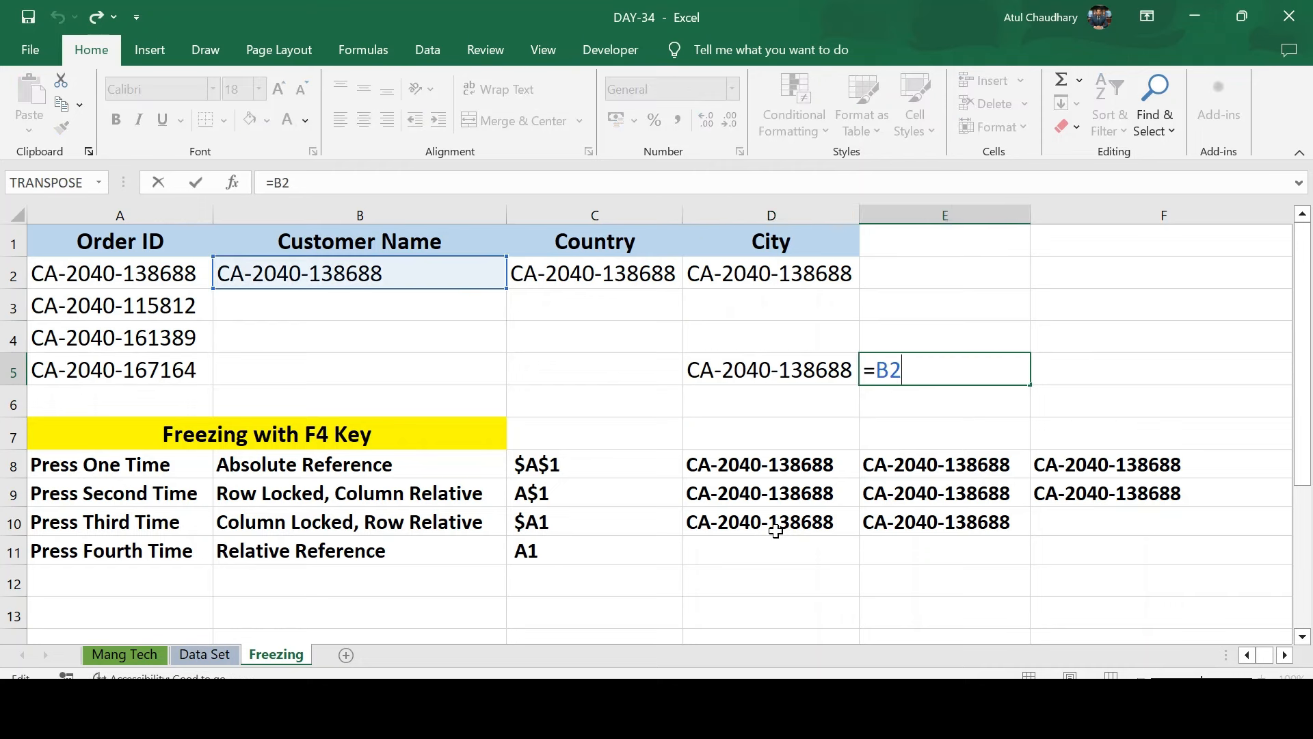
pyautogui.press('Escape')
# Copy the relative formula from D5 down into D6 and select the copied cells for comparison.
pyautogui.press('Left')
pyautogui.hotkey('ctrl', 'c')
pyautogui.press('Down')
pyautogui.hotkey('ctrl', 'v')
pyautogui.press('Escape')
pyautogui.press('Up')
pyautogui.hotkey('shift', 'Right')
pyautogui.hotkey('shift', 'Down')
# Inspect the row-locked reference in D9's formula without changing it and select row 2 that it locks.
pyautogui.press('Down')
pyautogui.press('Down')
pyautogui.press('Down')
pyautogui.press('Down')
pyautogui.press('Down')
pyautogui.press('Down')
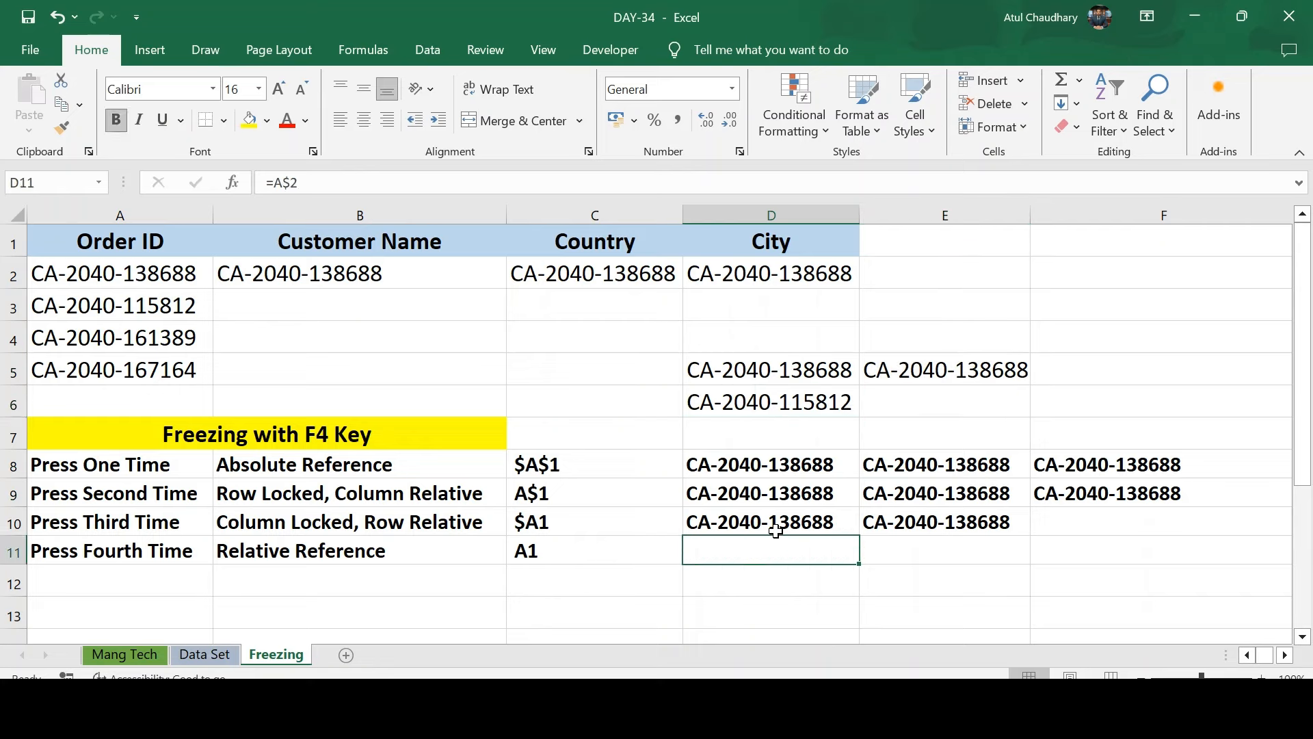
pyautogui.press('Up')
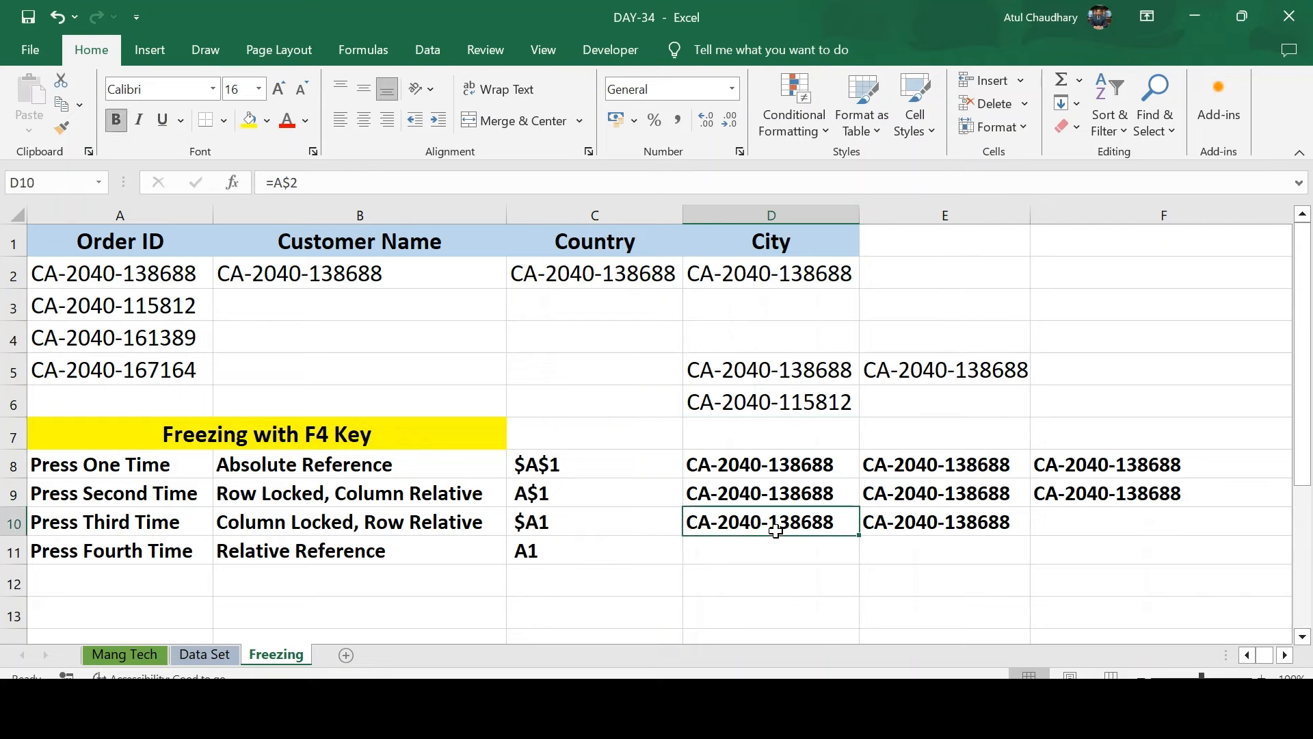
pyautogui.press('Up')
pyautogui.press('F2')
pyautogui.press('Return')
pyautogui.press('Up')
pyautogui.press('F2')
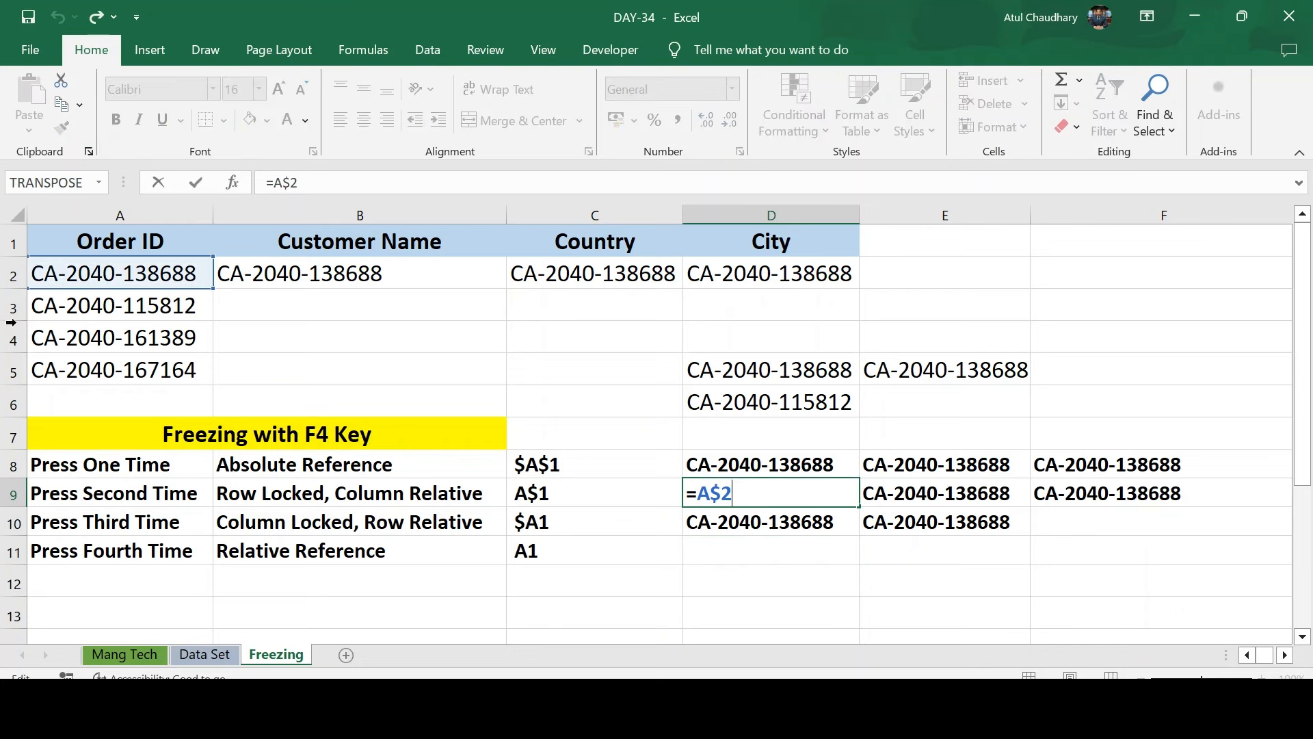
pyautogui.click(5, 275)
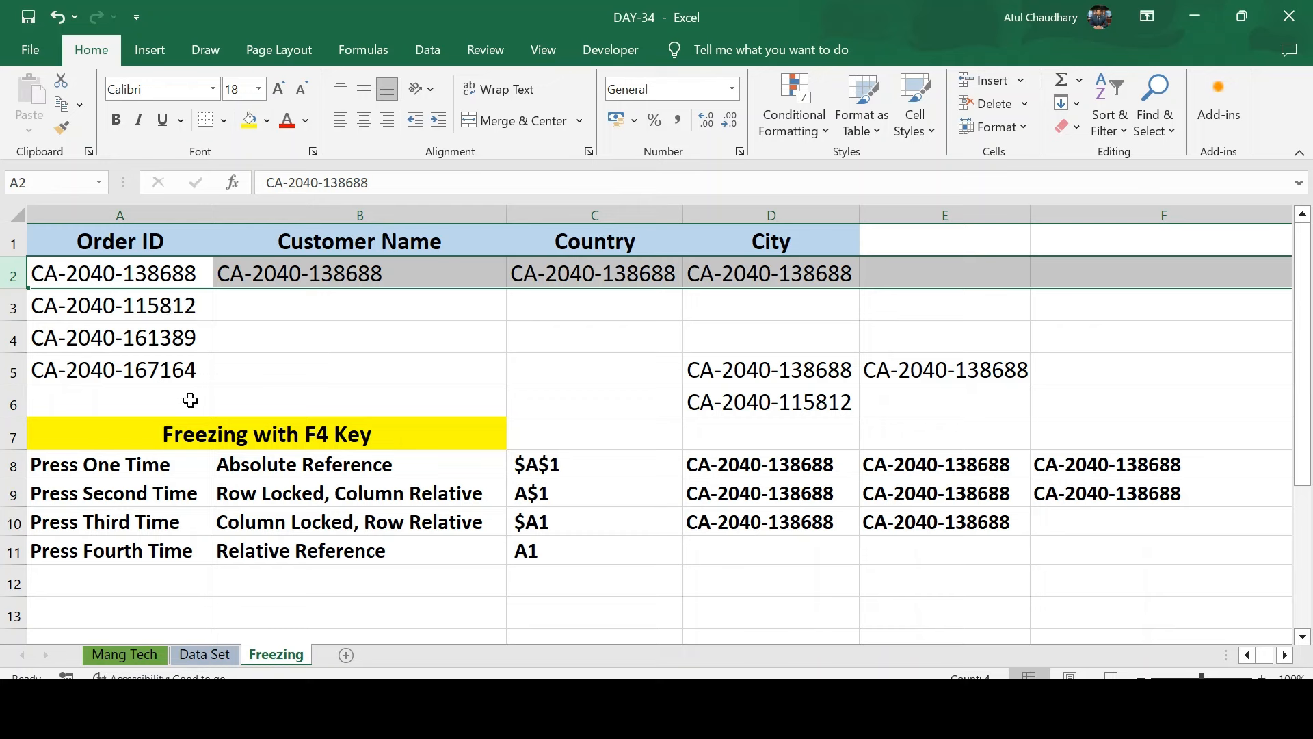
# Clear the row-locked formulas from D10 and E10 in the Press Third Time row.
pyautogui.click(778, 515)
pyautogui.hotkey('shift', 'Right')
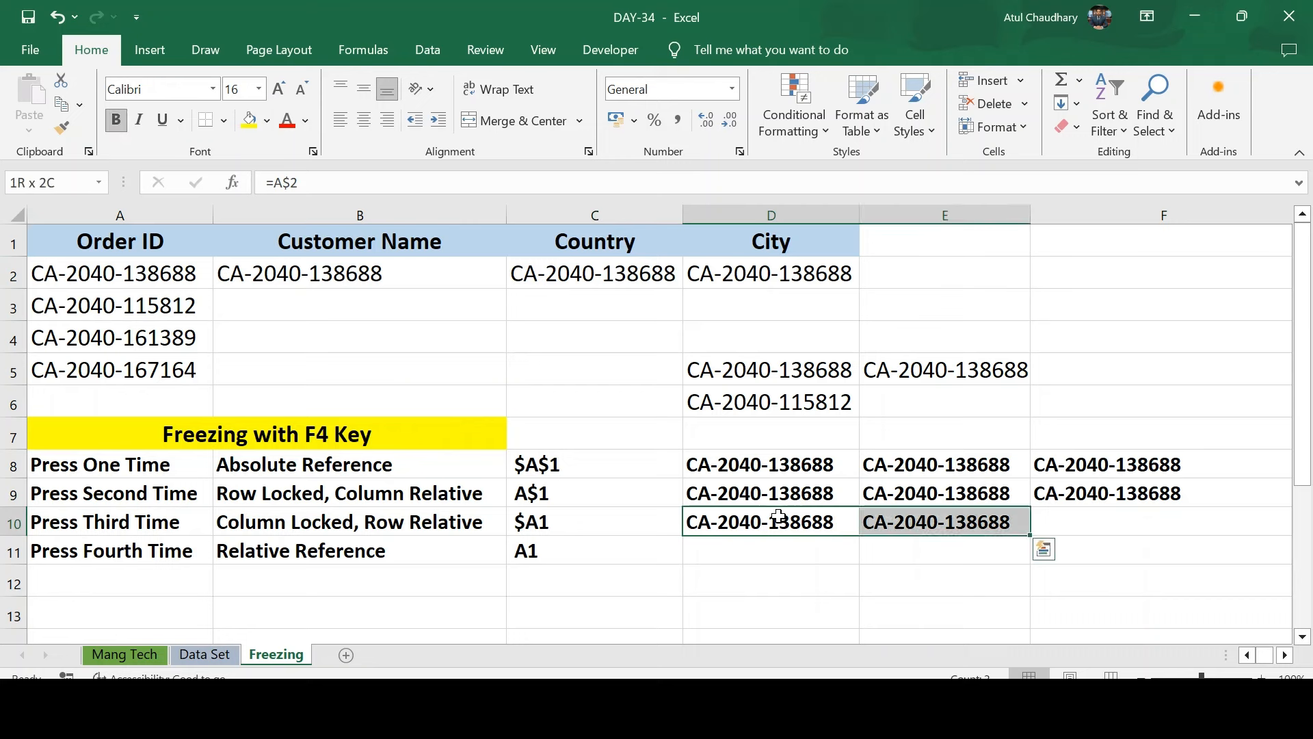
pyautogui.press('Delete')
pyautogui.press('Left')
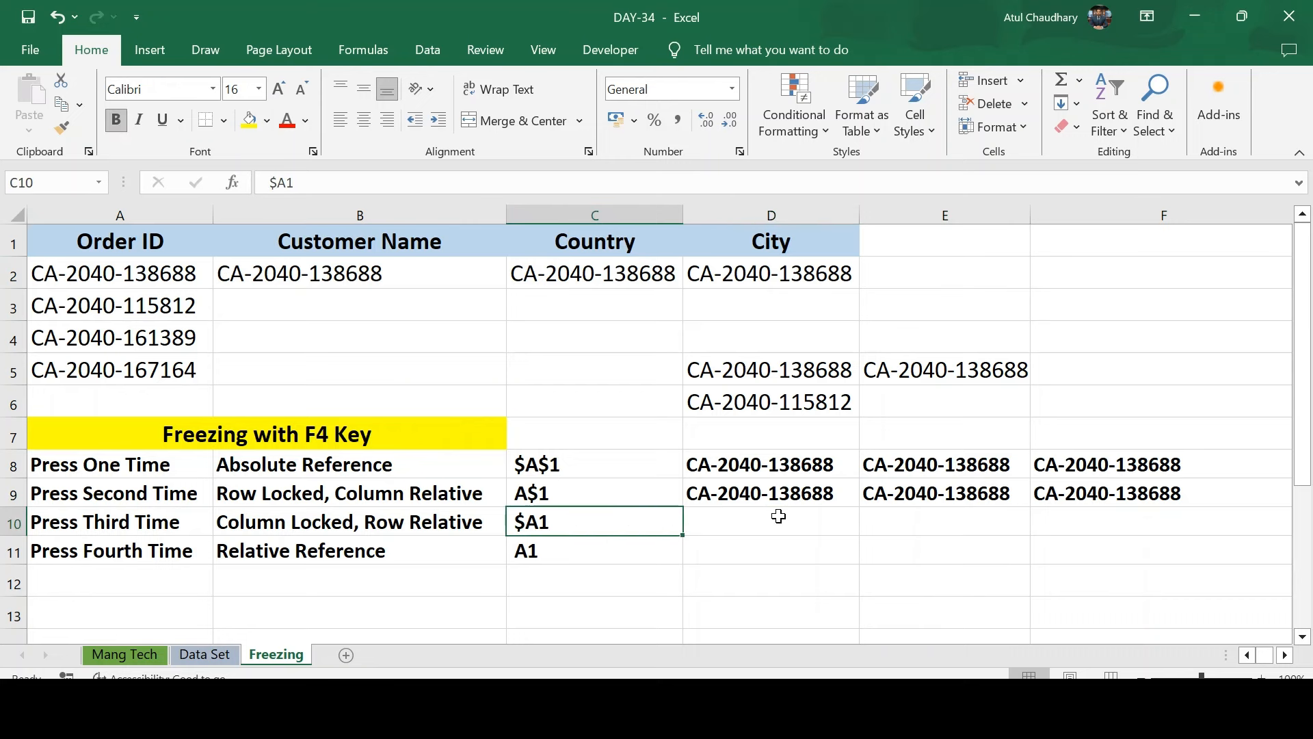
# Enter the formula =A2 in D10 of the Press Third Time row.
pyautogui.click(778, 516)
pyautogui.write('=')
pyautogui.press('Left')
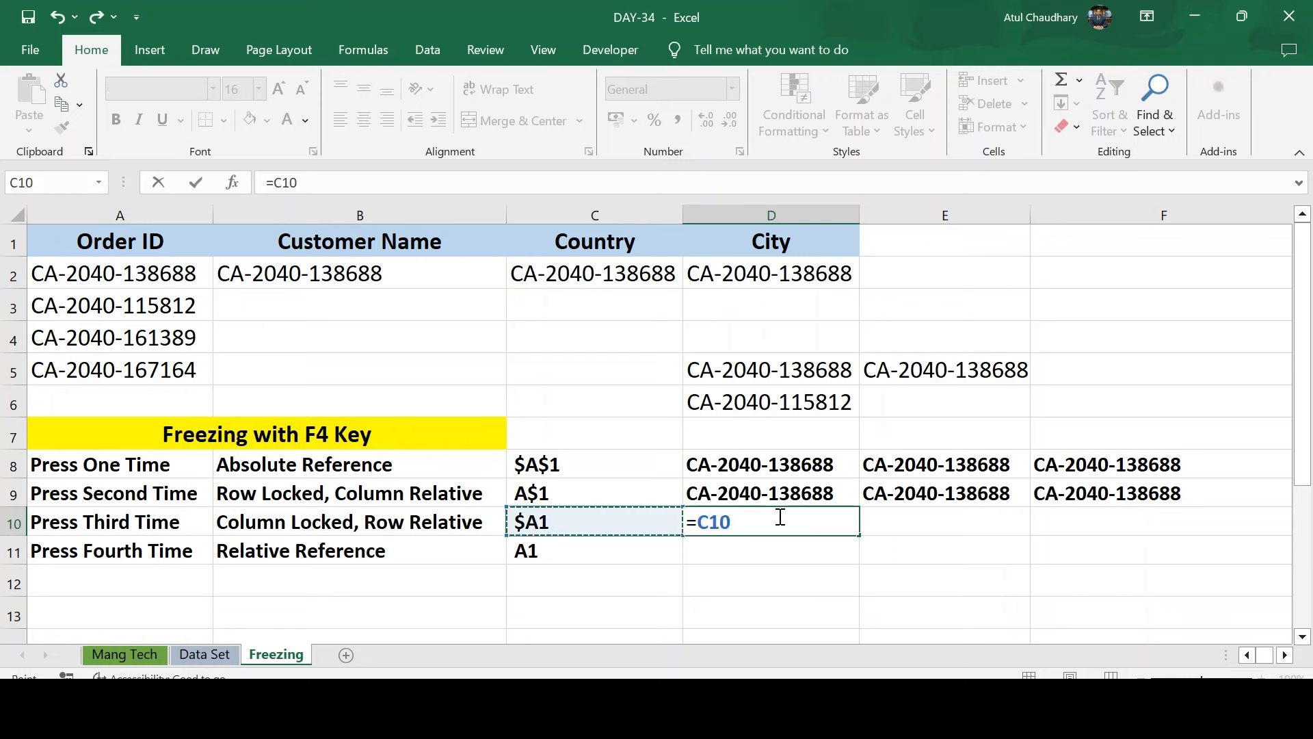
pyautogui.press('Left')
pyautogui.press('Left')
pyautogui.press('Up')
pyautogui.press('Up')
pyautogui.press('Up')
pyautogui.press('Up')
pyautogui.press('Up')
pyautogui.press('Up')
pyautogui.press('Up')
pyautogui.press('Up')
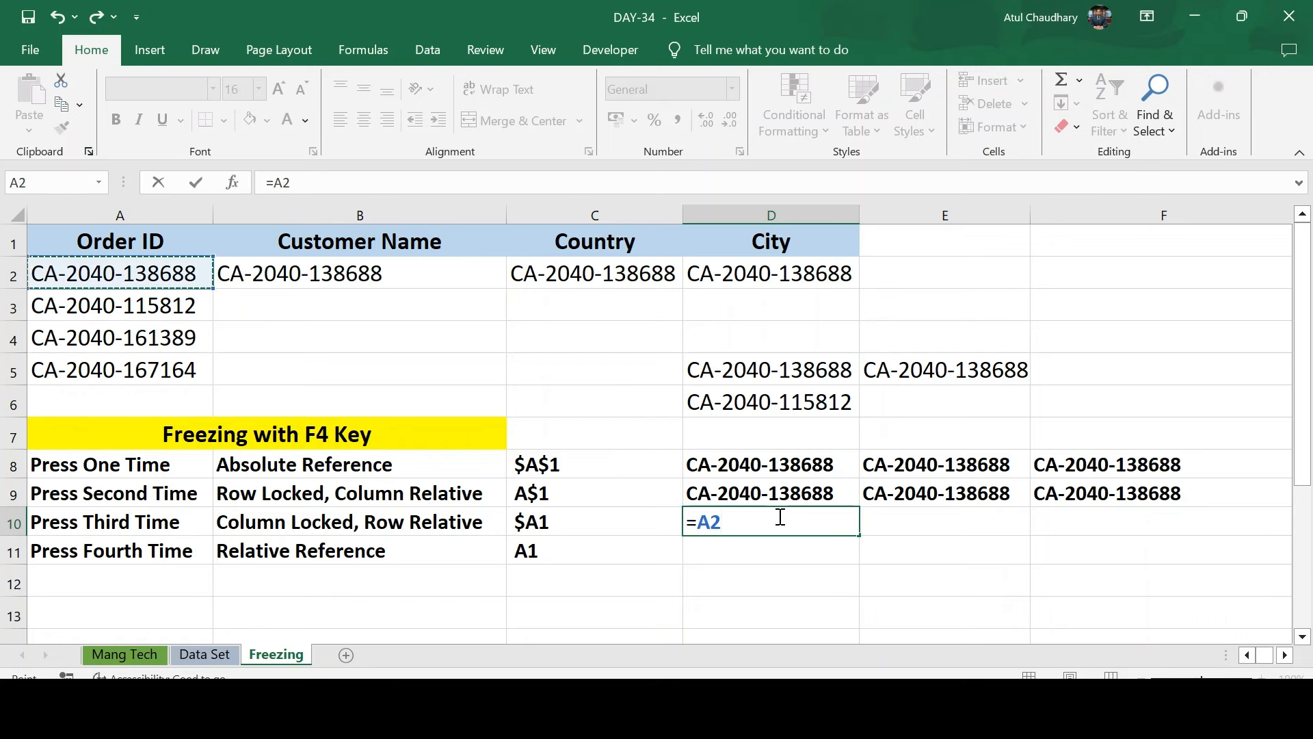
pyautogui.press('Return')
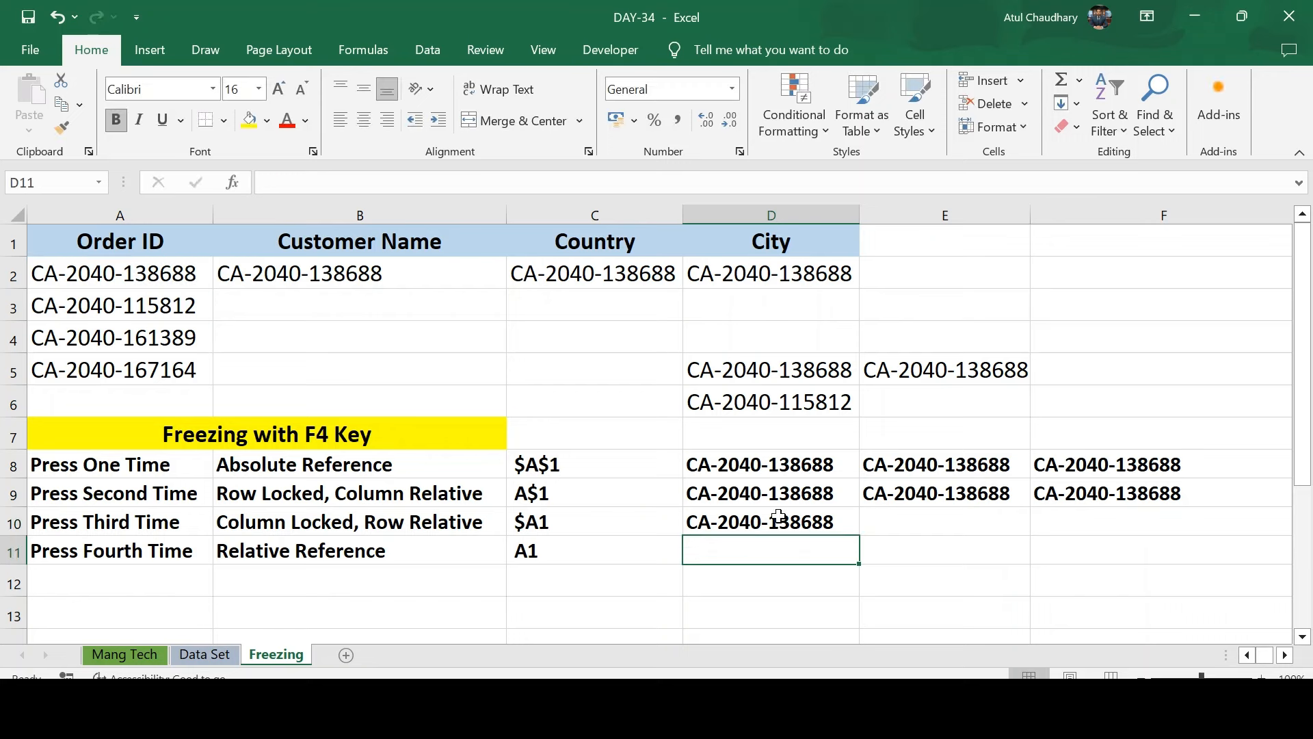
# Cycle the reference in D10's formula to the column-locked form =$A2 and commit it.
pyautogui.click(779, 517)
pyautogui.doubleClick(779, 517)
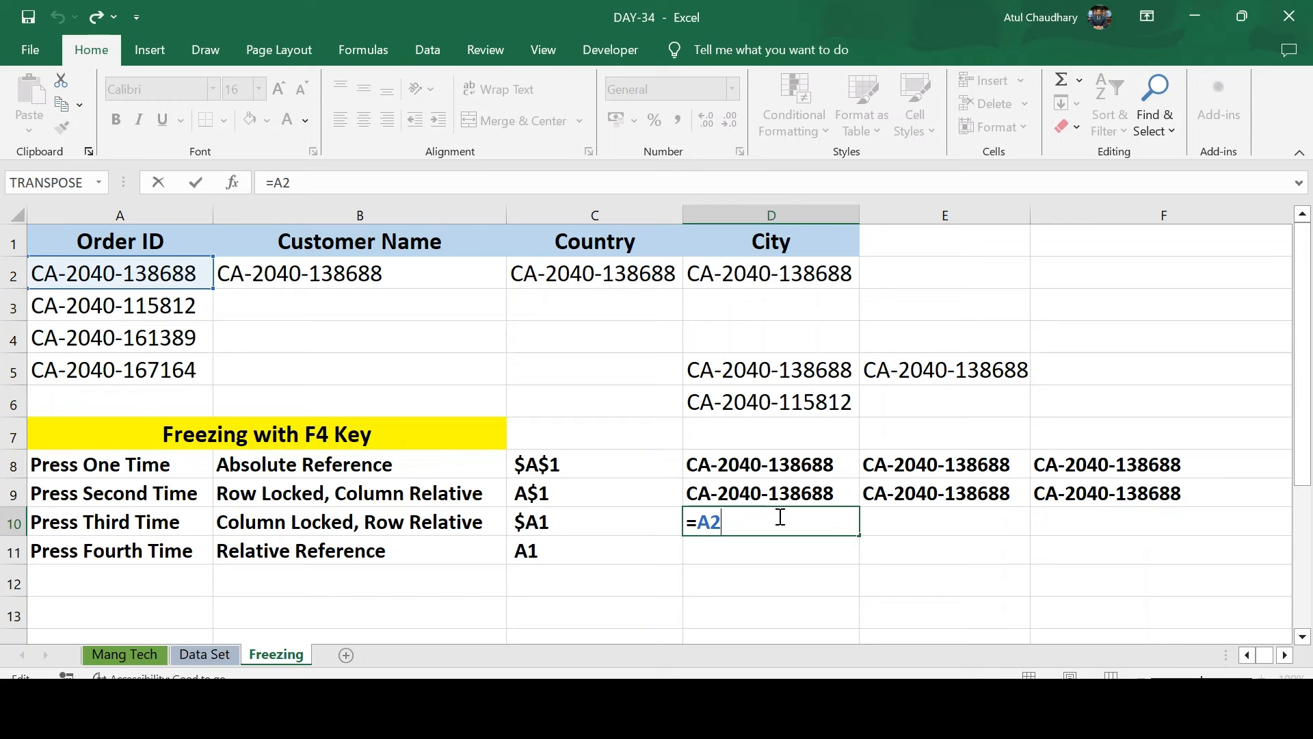
pyautogui.press('F4')
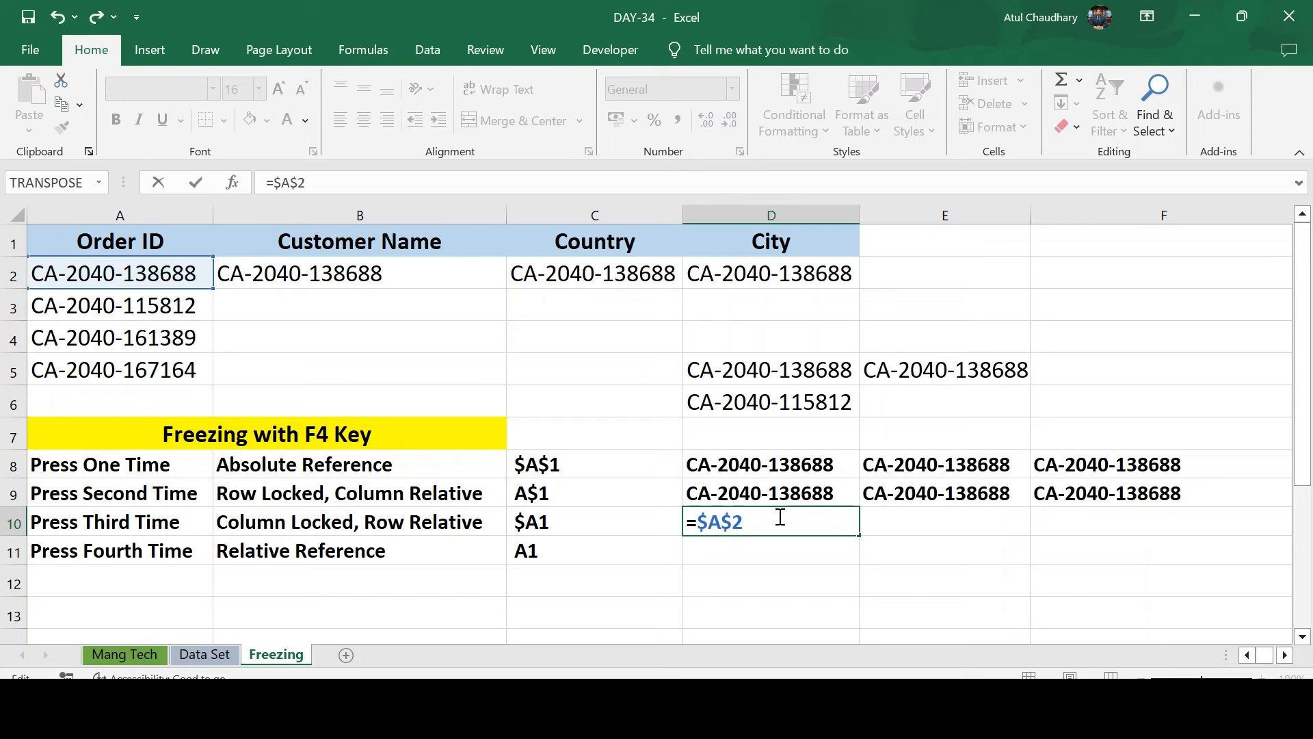
pyautogui.press('F4')
pyautogui.press('F4')
pyautogui.press('Return')
pyautogui.click(778, 517)
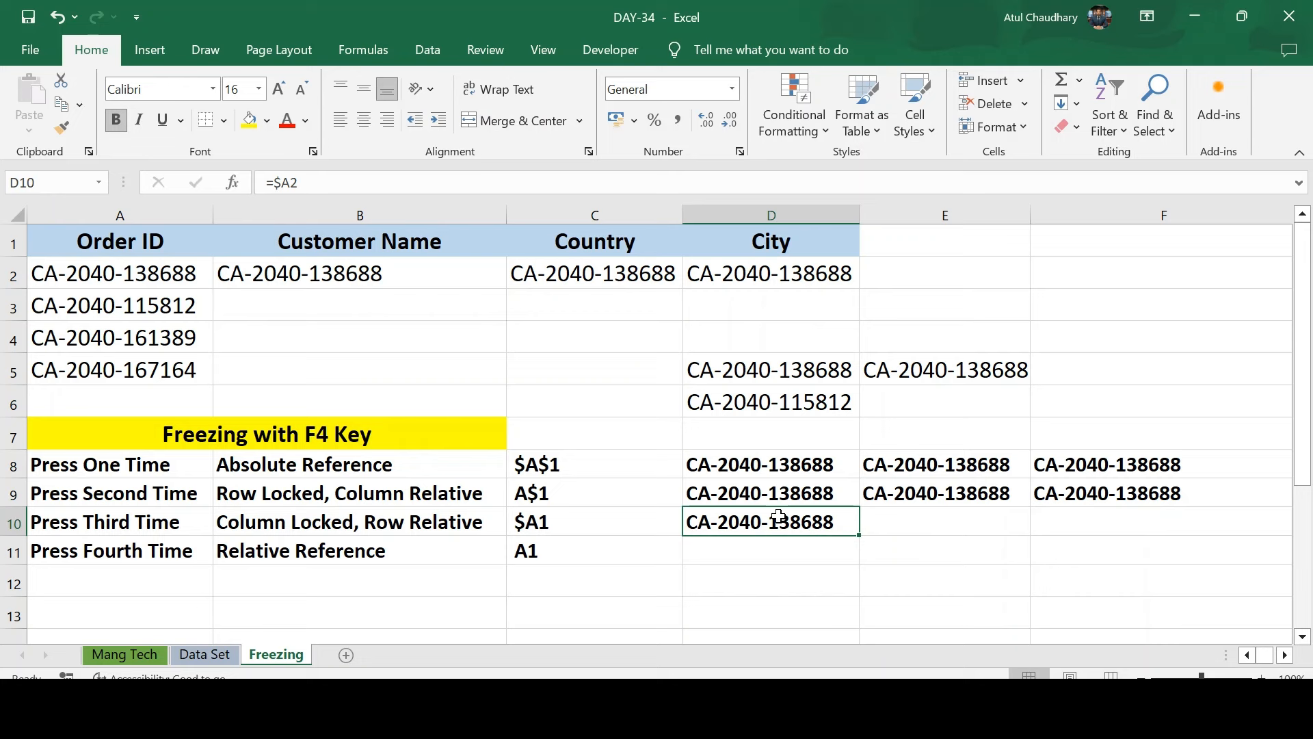
# Copy the column-locked formula from D10 into E10 and check which cell it refers to.
pyautogui.press('Right')
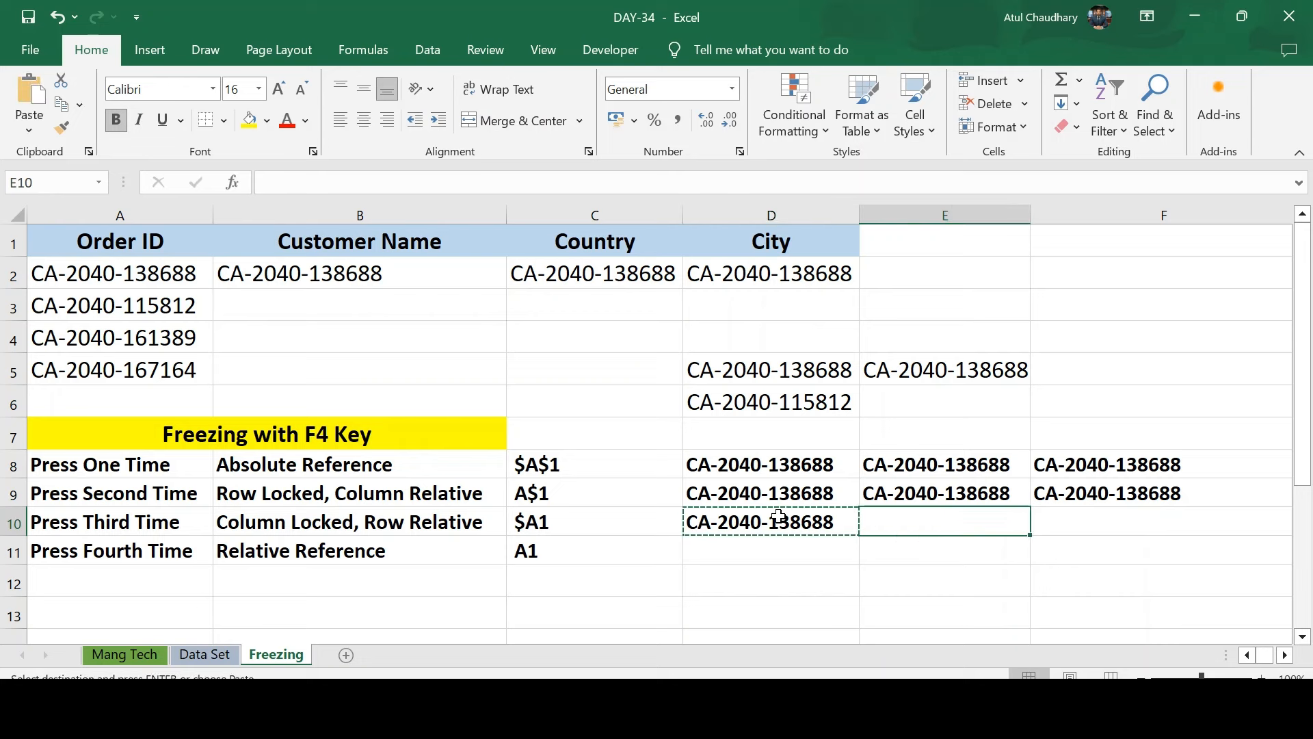
pyautogui.hotkey('ctrl', 'v')
pyautogui.press('F2')
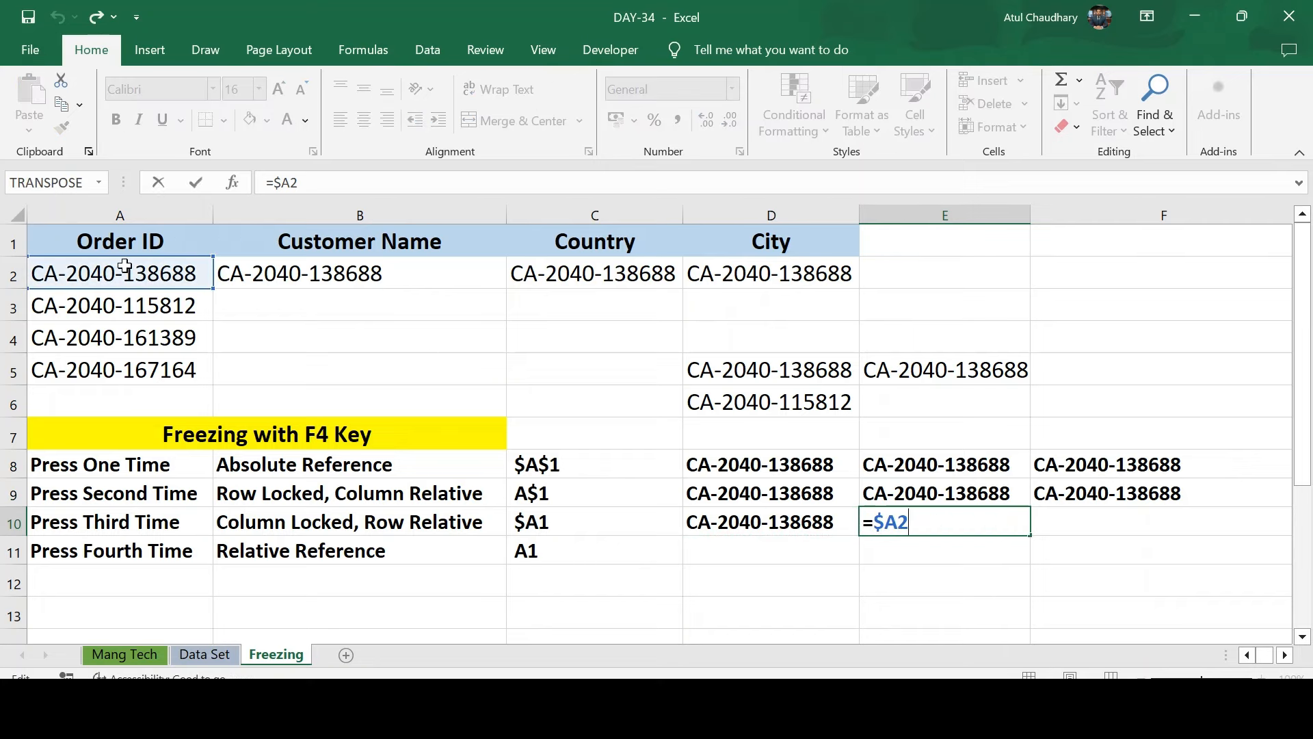
pyautogui.press('Escape')
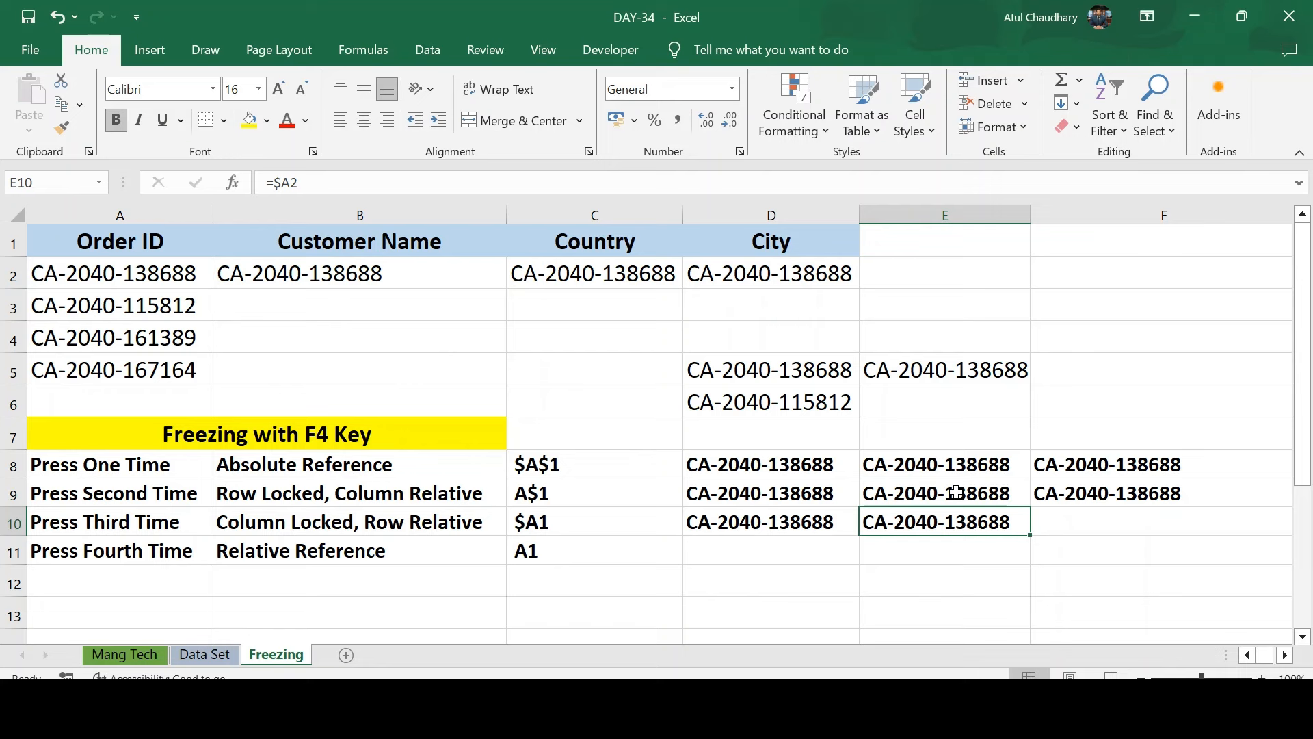
# Inspect the row-locked formula in E9 for comparison with E10, leaving it as it is.
pyautogui.doubleClick(958, 492)
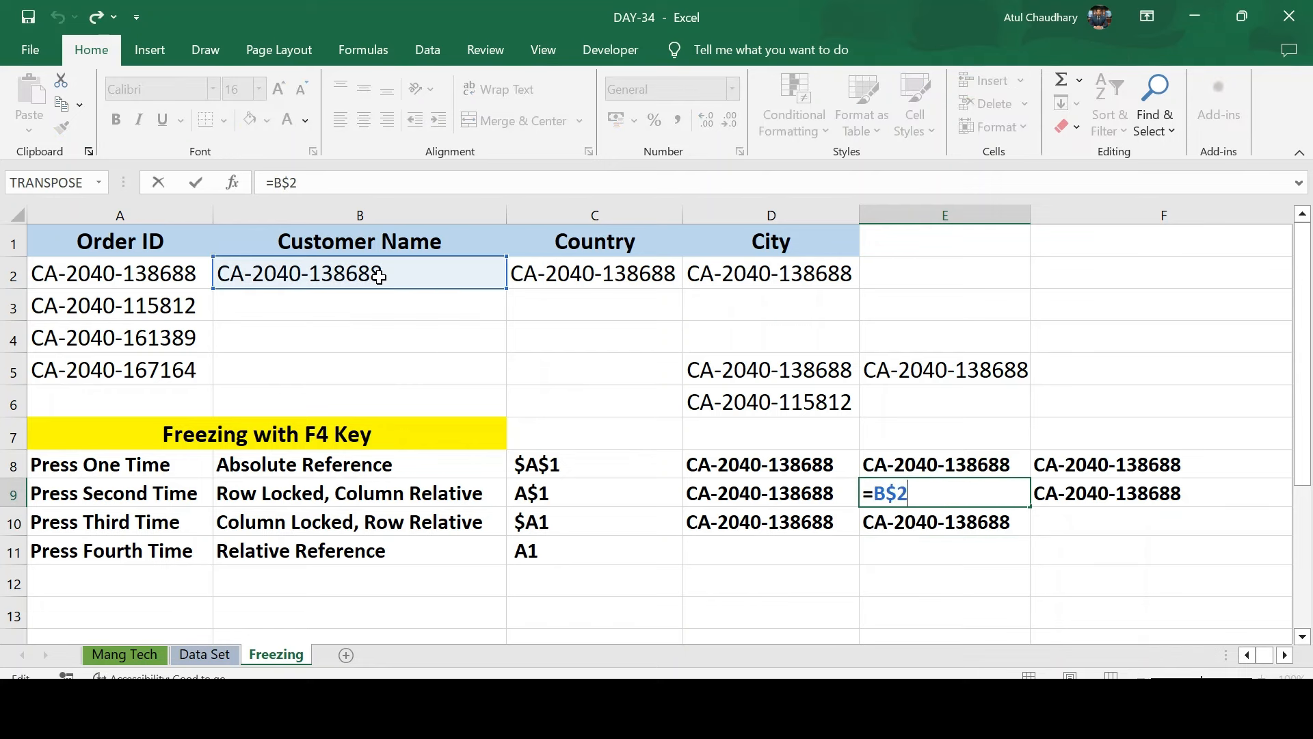
pyautogui.press('Escape')
pyautogui.press('Return')
# Copy the column-locked formula from E10 into F10 and replace the copied reference with E10.
pyautogui.hotkey('ctrl', 'c')
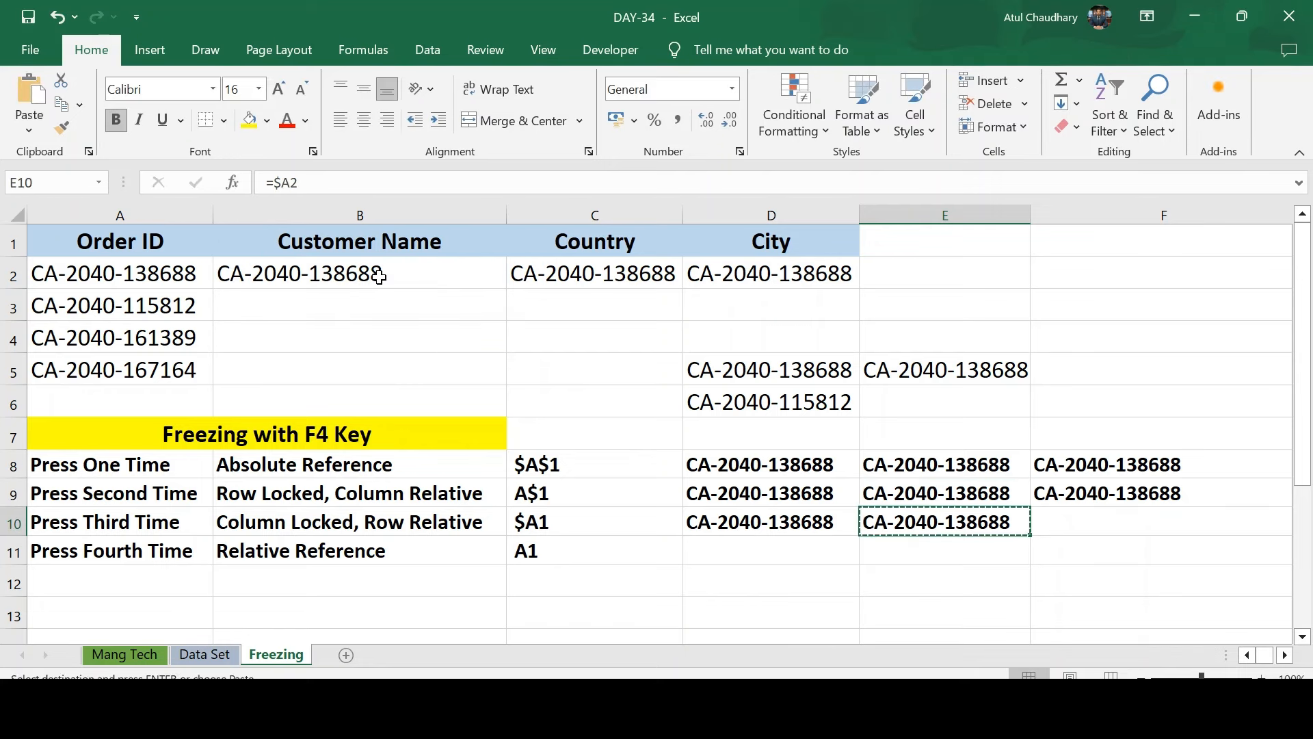
pyautogui.press('Right')
pyautogui.hotkey('ctrl', 'v')
pyautogui.press('F2')
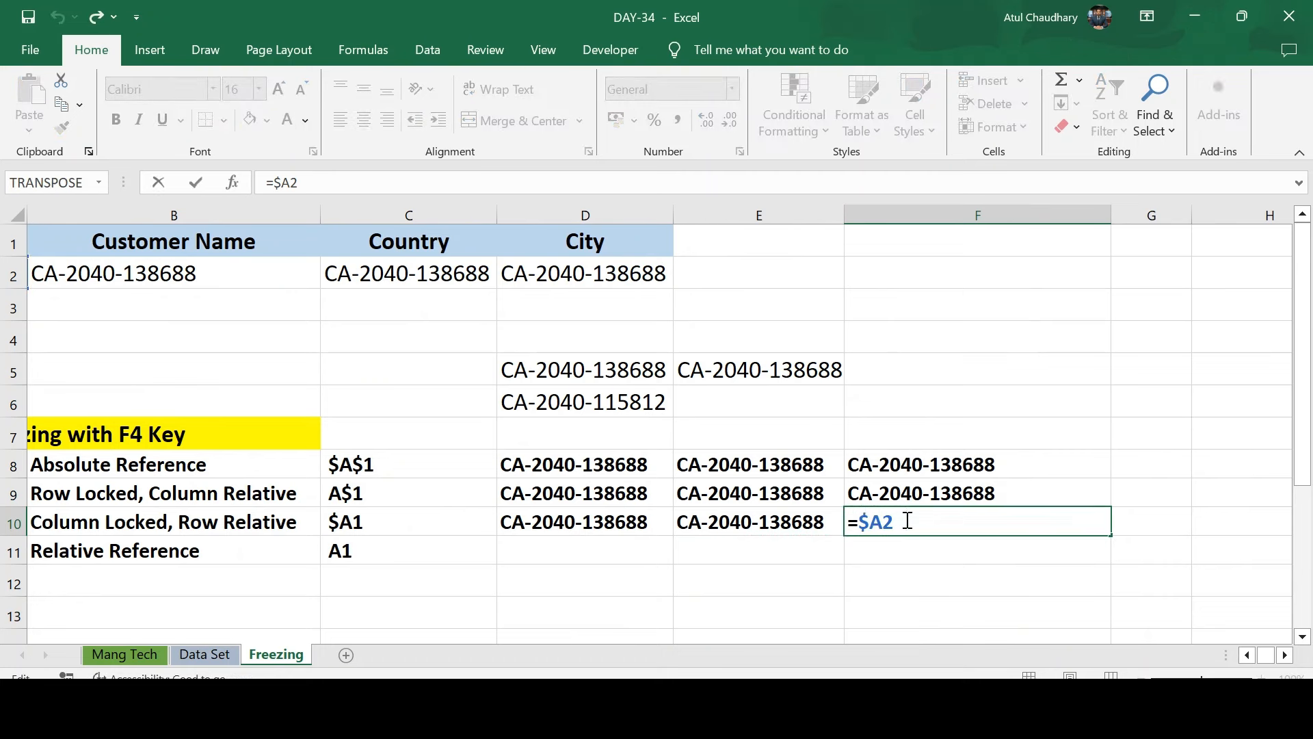
pyautogui.moveTo(908, 521); pyautogui.dragTo(856, 522)
pyautogui.click(750, 515)
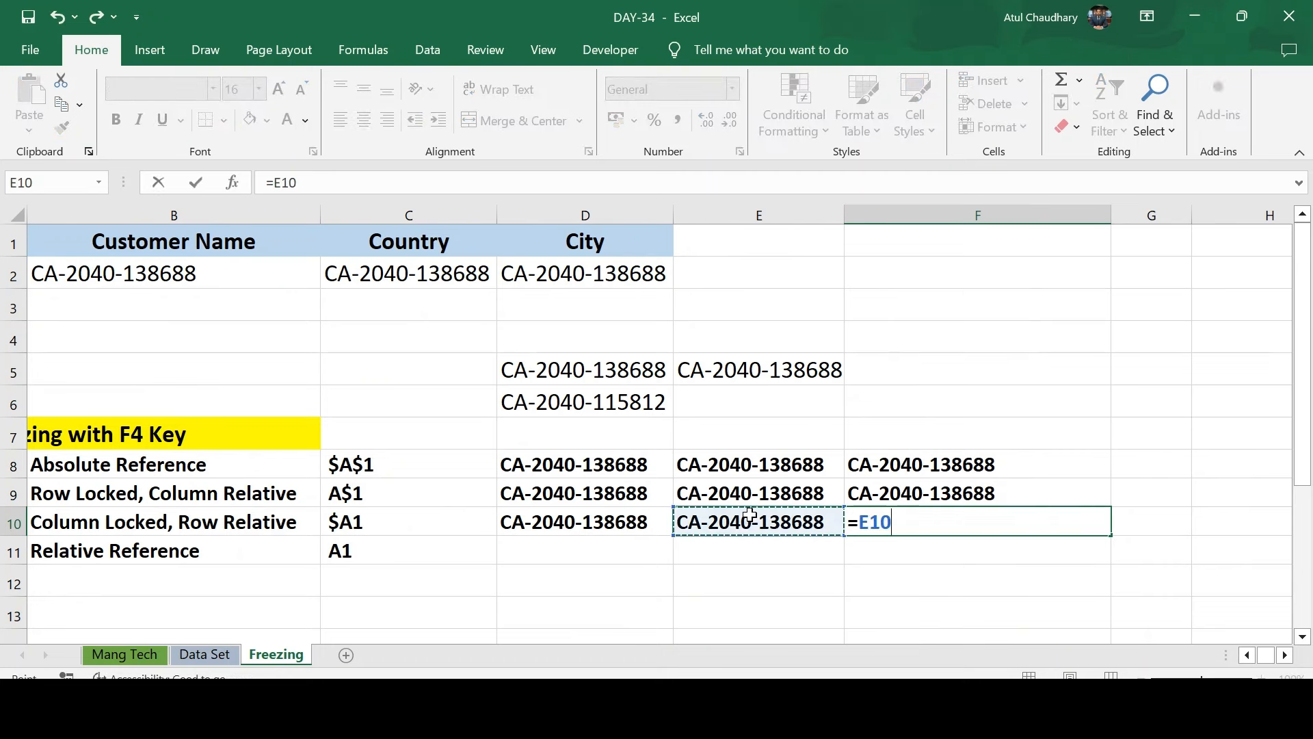
pyautogui.hotkey('ctrl', 'Return')
# Fill the whole Order ID column with yellow to show the locked column, and undo the fill.
pyautogui.click(750, 515)
pyautogui.press('Left')
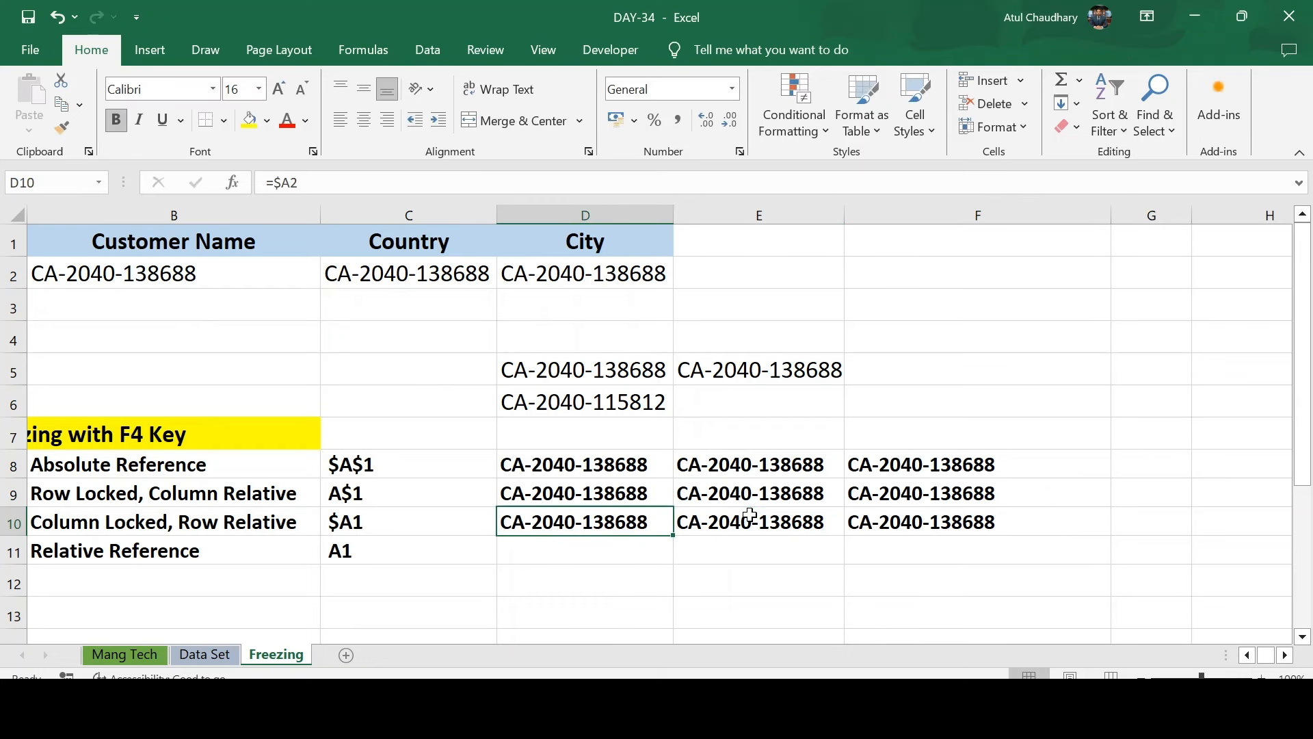
pyautogui.press('Left')
pyautogui.press('Left')
pyautogui.press('Left')
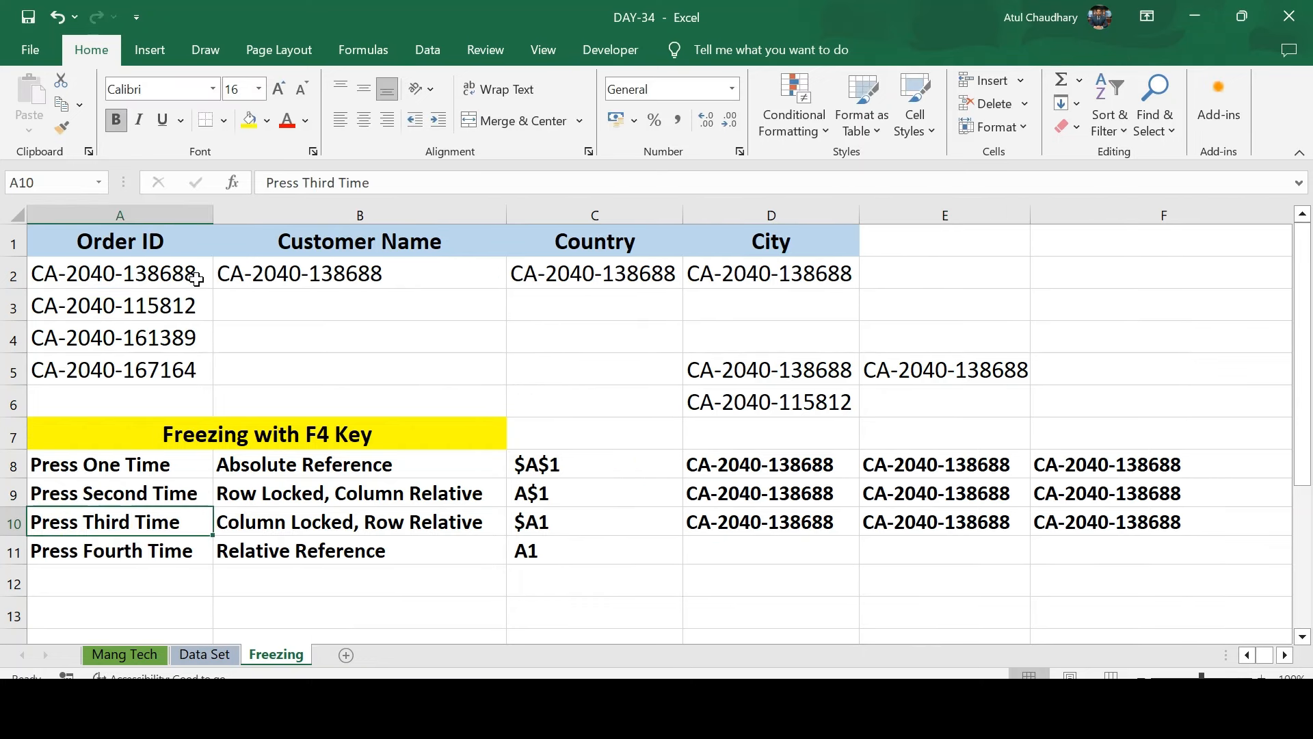
pyautogui.click(196, 277)
pyautogui.press('Down')
pyautogui.click(120, 215)
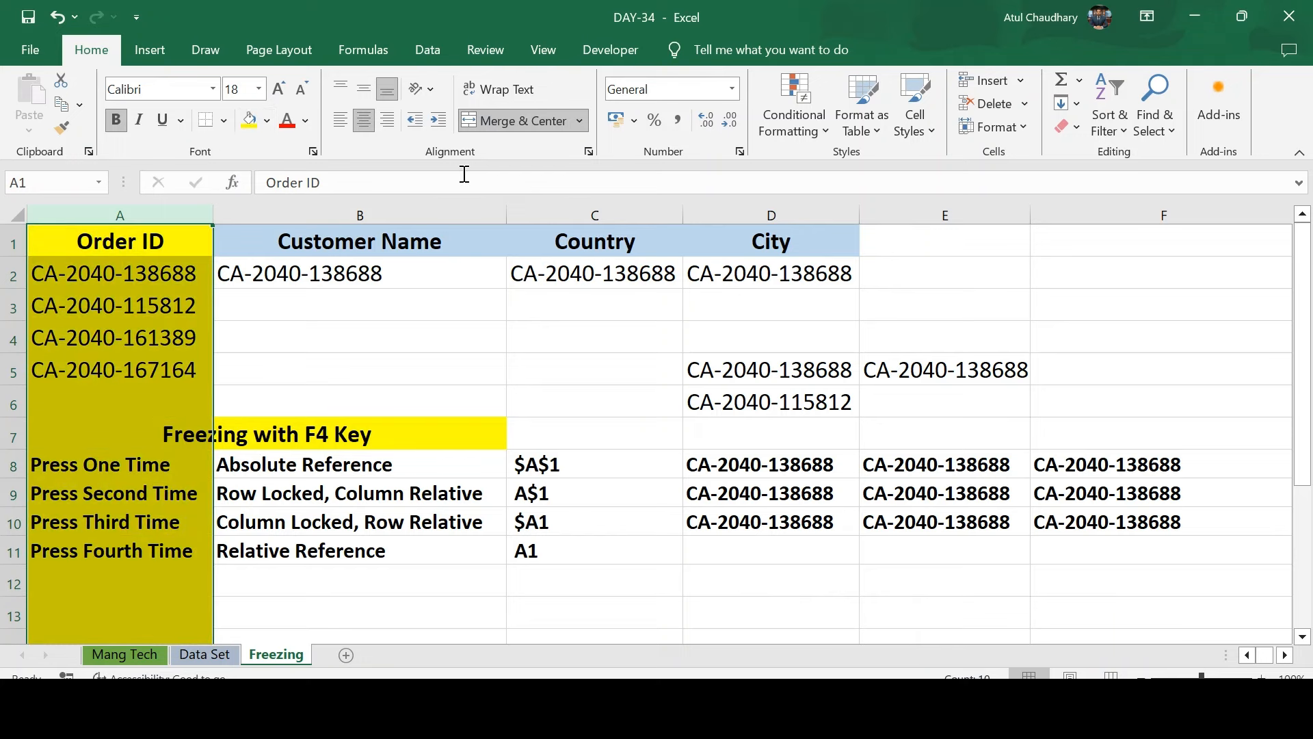
pyautogui.hotkey('ctrl', 'z')
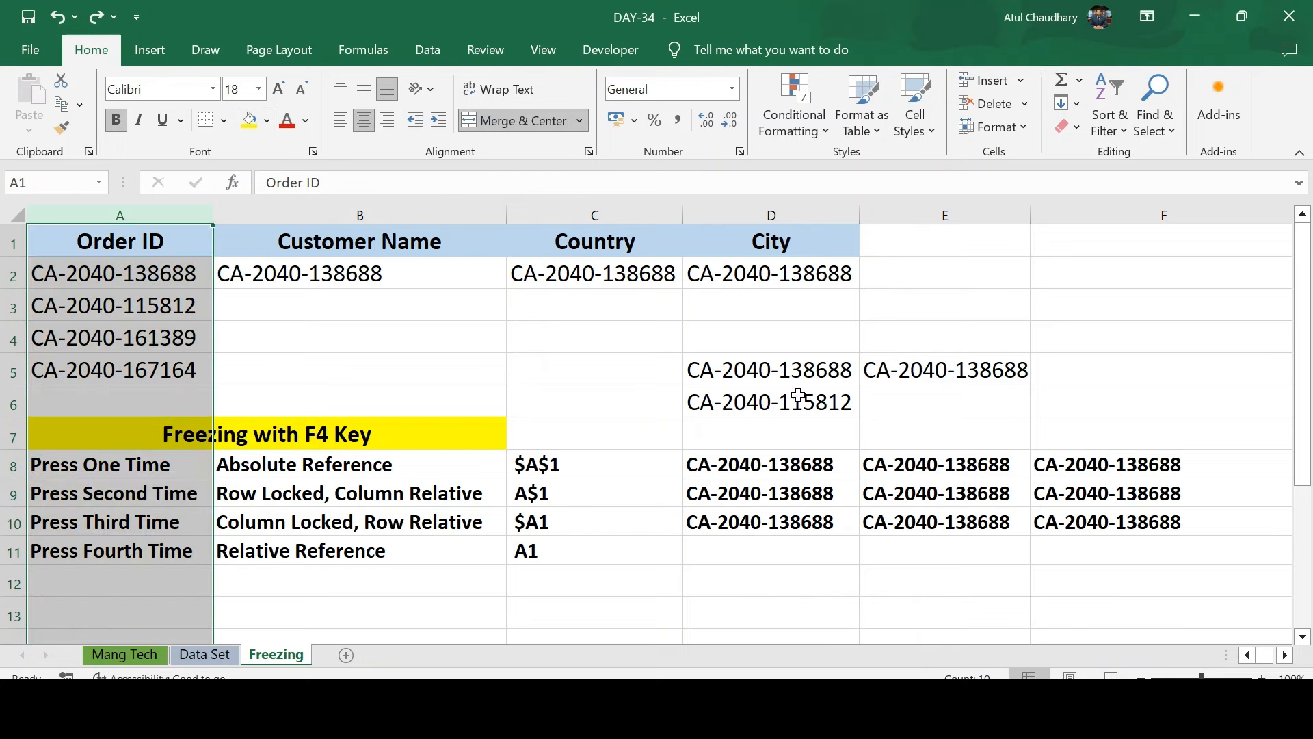
# Highlight the whole of row 2 in yellow as the locked row.
pyautogui.click(797, 485)
pyautogui.click(13, 276)
pyautogui.click(249, 121)
# Review the row-locked formulas across row 9 against the highlighted row 2.
pyautogui.click(773, 494)
pyautogui.press('Right')
pyautogui.press('Right')
pyautogui.press('Left')
pyautogui.press('Left')
pyautogui.press('Down')
pyautogui.press('Up')
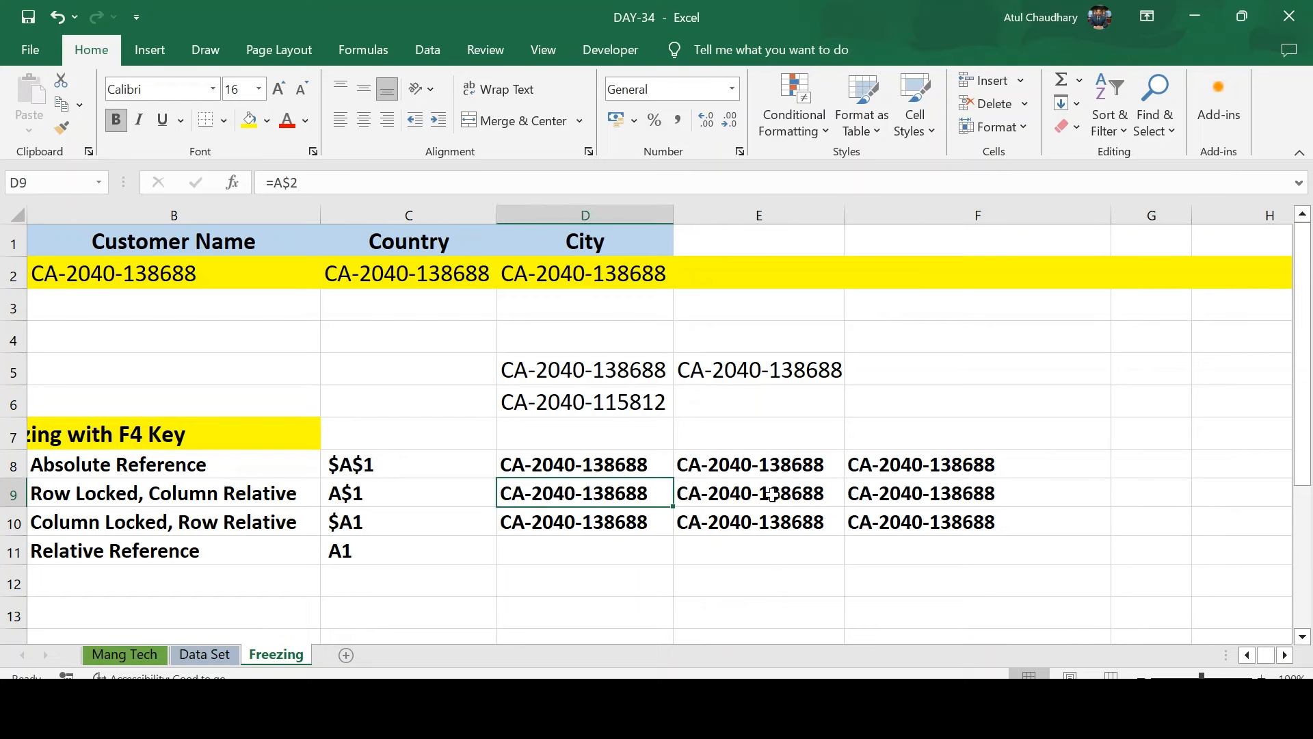
# Replace the first Order ID in A2 with abc.
pyautogui.press('Left')
pyautogui.press('Left')
pyautogui.press('Left')
pyautogui.press('Up')
pyautogui.press('Up')
pyautogui.press('Up')
pyautogui.press('Up')
pyautogui.press('Up')
pyautogui.press('Up')
pyautogui.press('Up')
pyautogui.press('Up')
pyautogui.press('Down')
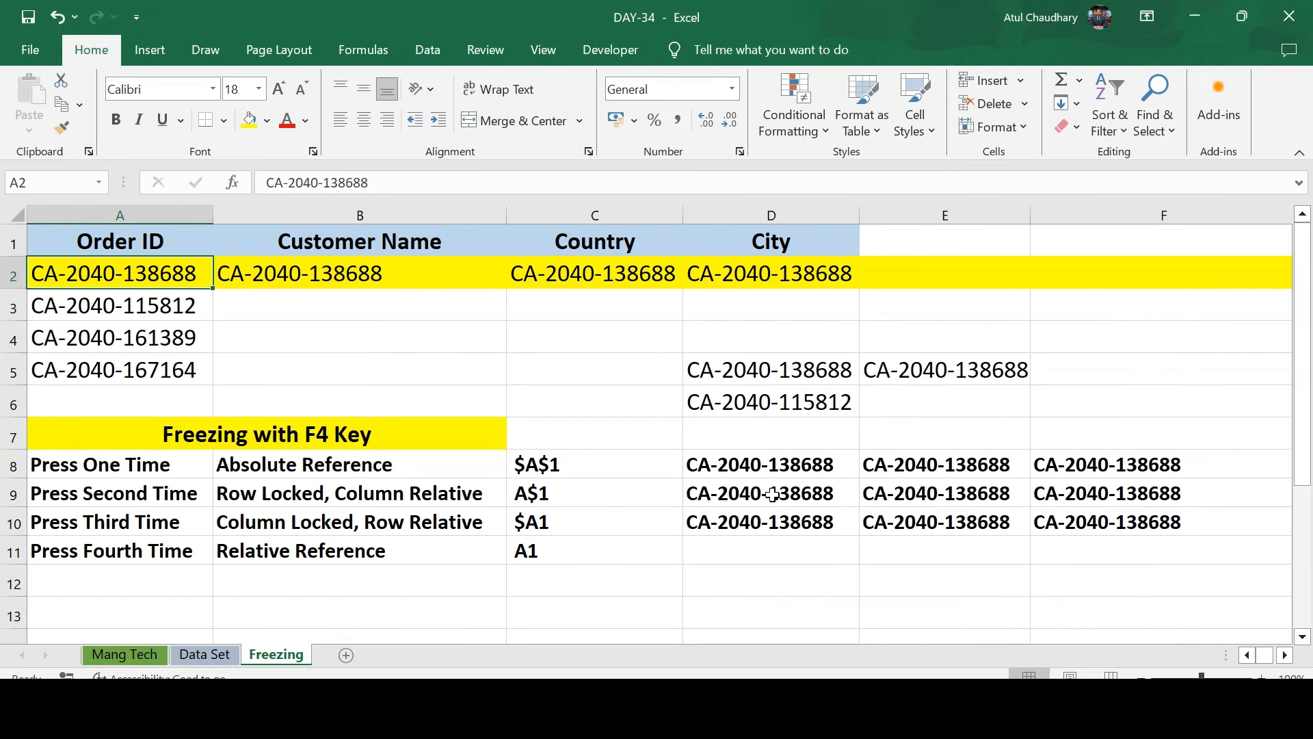
pyautogui.write('abc')
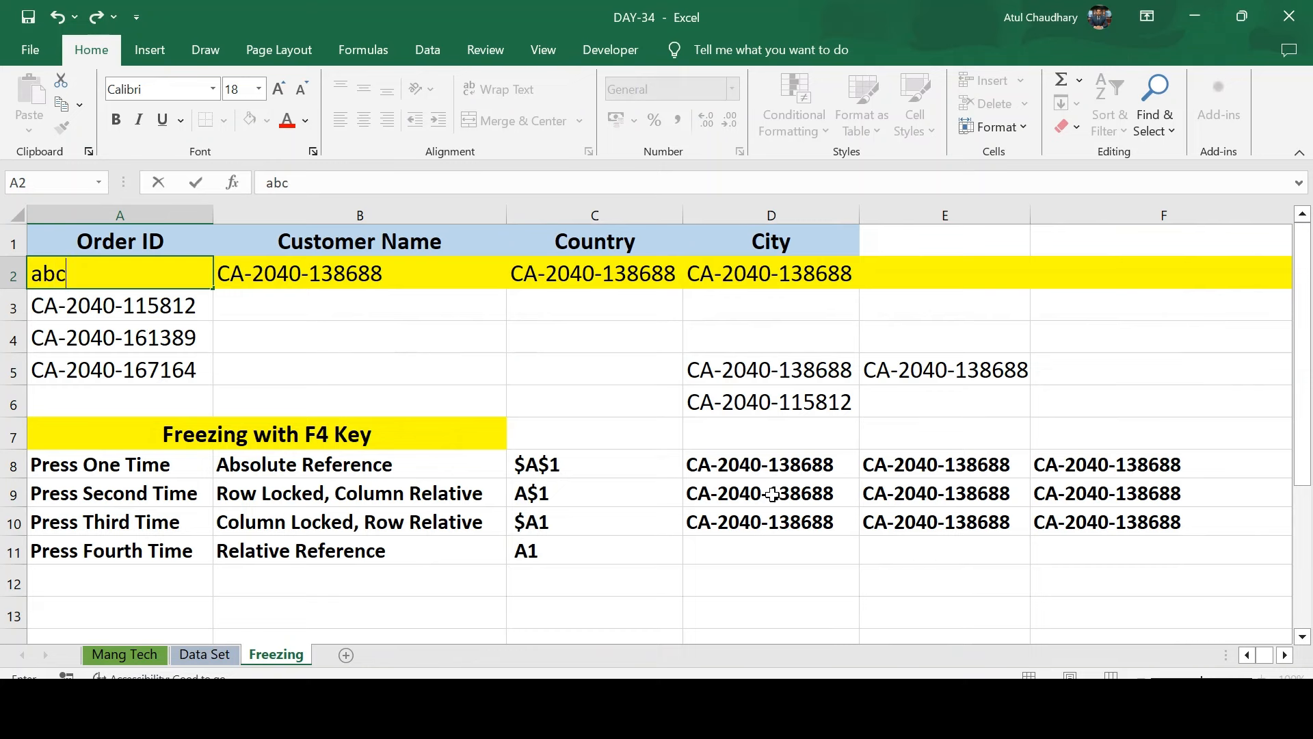
pyautogui.press('Return')
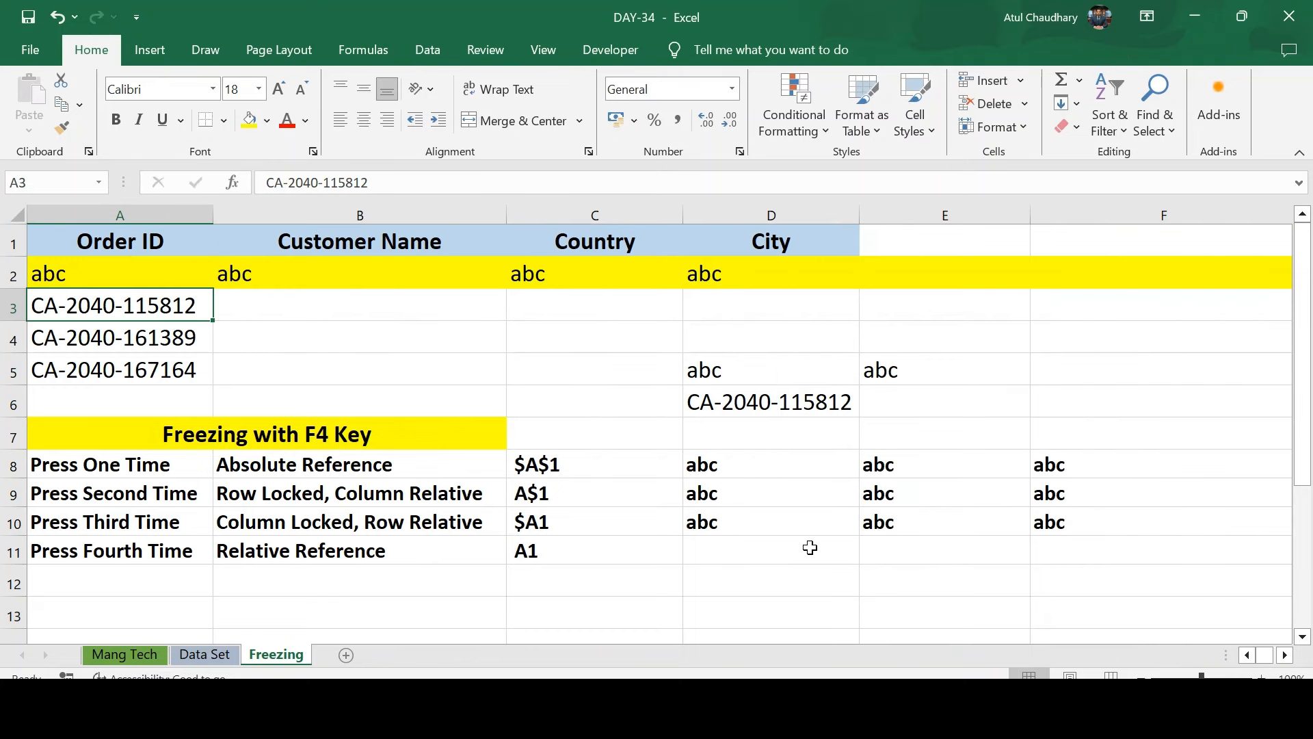
# Inspect the column-locked formulas in D10 and E10 to see which source cell they reference.
pyautogui.click(712, 509)
pyautogui.press('F2')
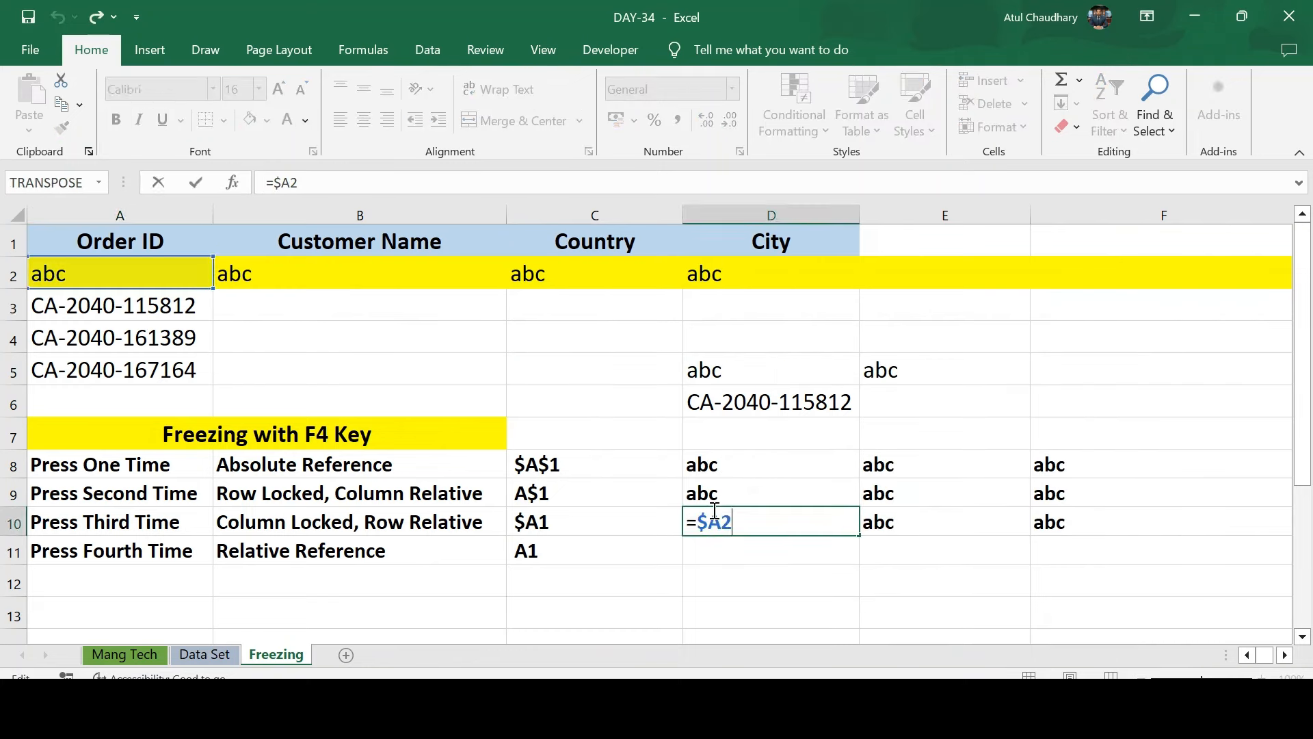
pyautogui.press('Escape')
pyautogui.press('Right')
pyautogui.press('F2')
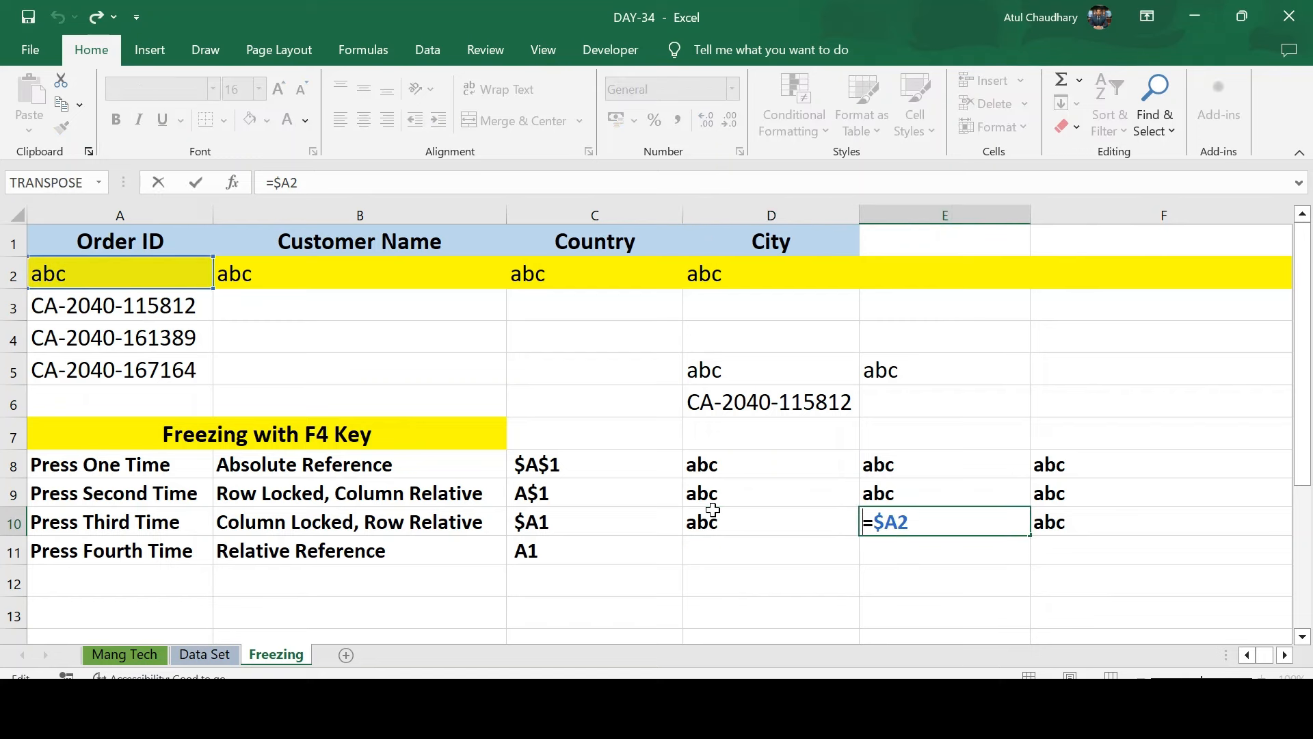
pyautogui.press('Escape')
# Replace the formula in B2 under Customer Name with the text CDF.
pyautogui.press('Right')
pyautogui.press('Up')
pyautogui.press('Up')
pyautogui.press('Up')
pyautogui.press('Up')
pyautogui.press('Up')
pyautogui.press('Up')
pyautogui.press('Up')
pyautogui.press('Up')
pyautogui.press('Up')
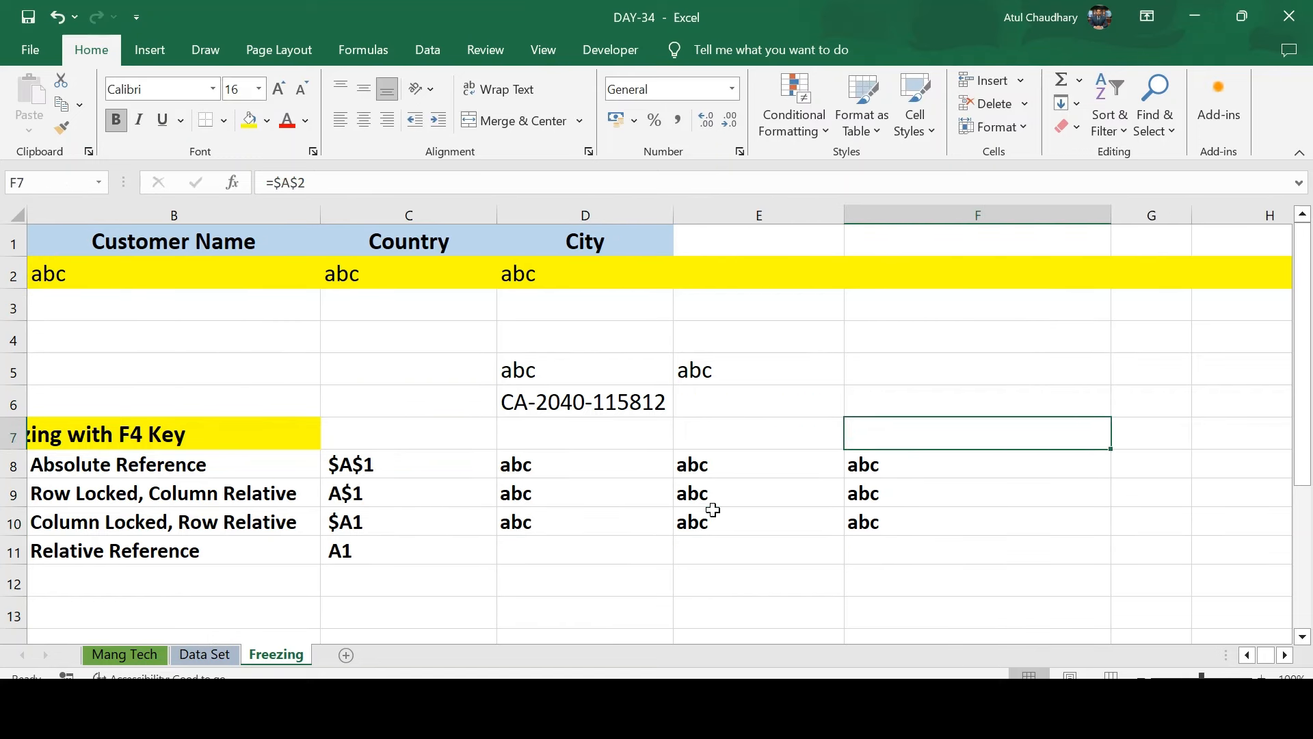
pyautogui.press('Left')
pyautogui.press('Left')
pyautogui.press('Left')
pyautogui.press('Left')
pyautogui.press('Left')
pyautogui.press('Down')
pyautogui.press('Right')
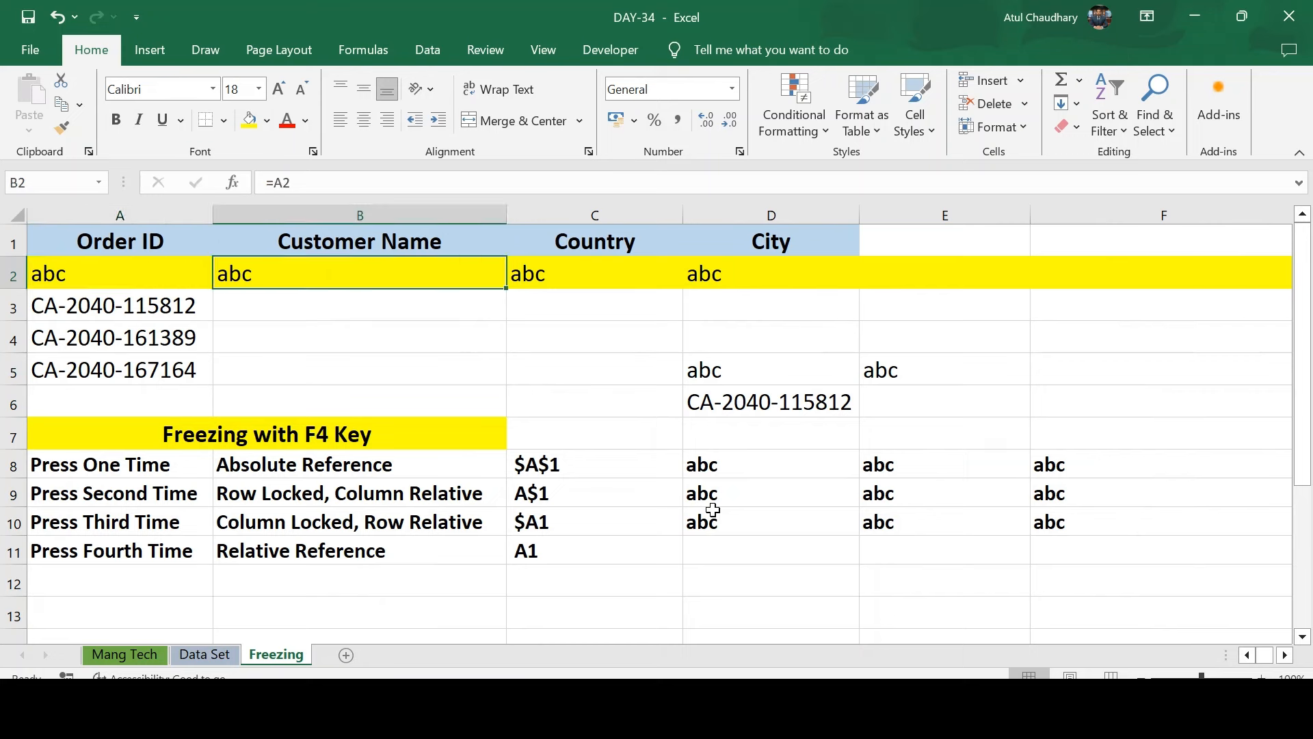
pyautogui.write('CDF')
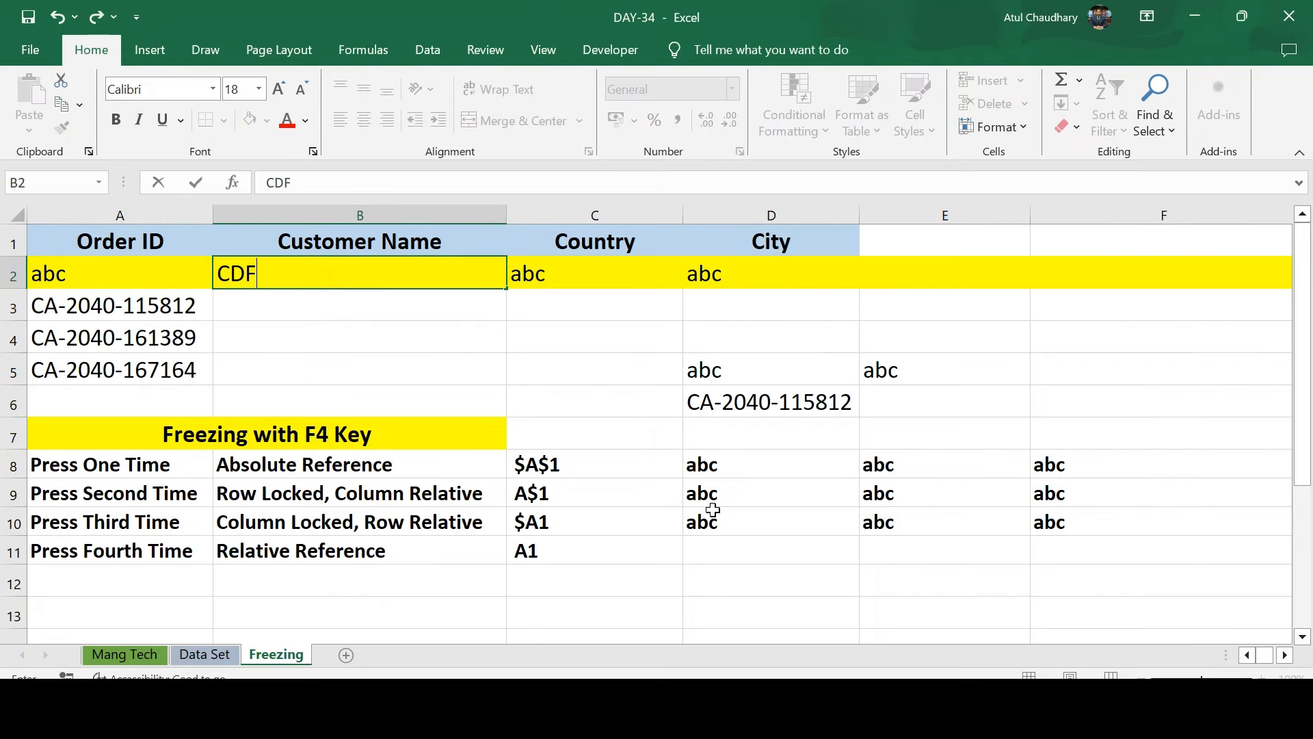
pyautogui.press('Return')
# Replace the formula in C2 under Country with the text SDF.
pyautogui.press('Up')
pyautogui.press('Right')
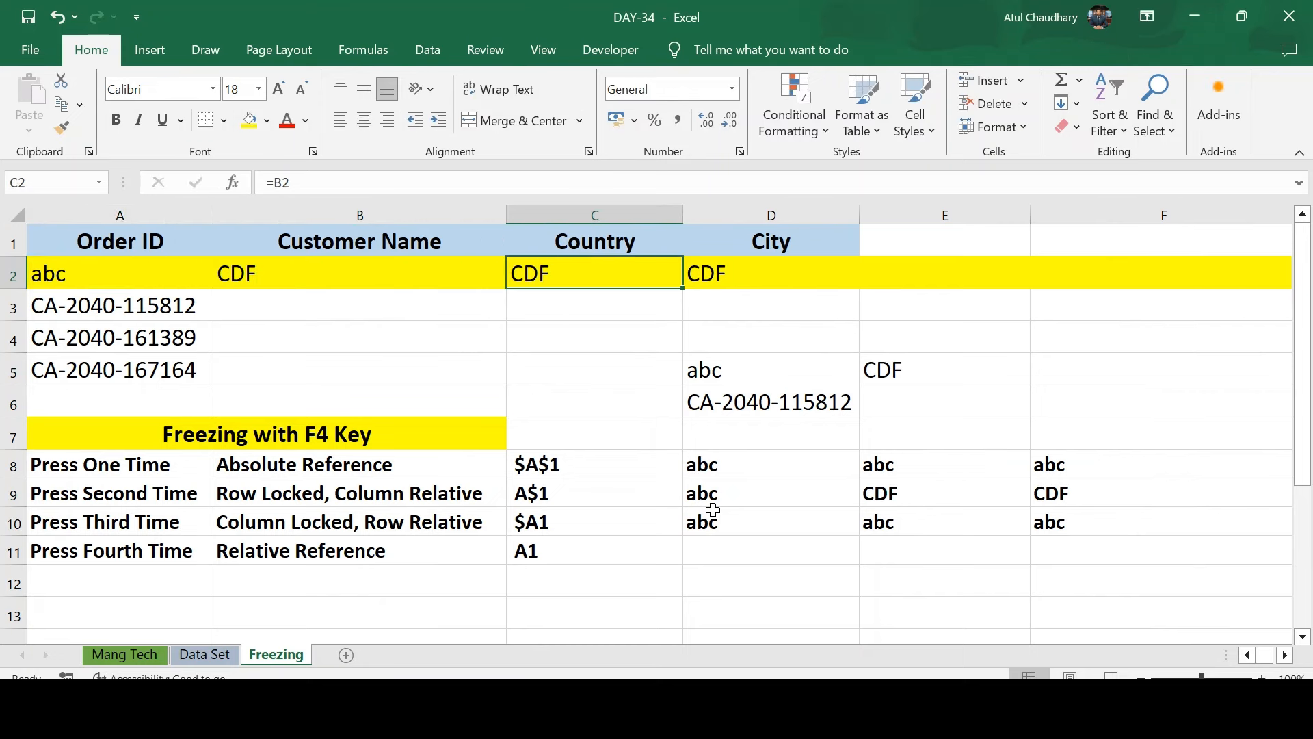
pyautogui.press('F2')
pyautogui.press('BackSpace')
pyautogui.press('BackSpace')
pyautogui.press('BackSpace')
pyautogui.write('SDF')
pyautogui.press('Return')
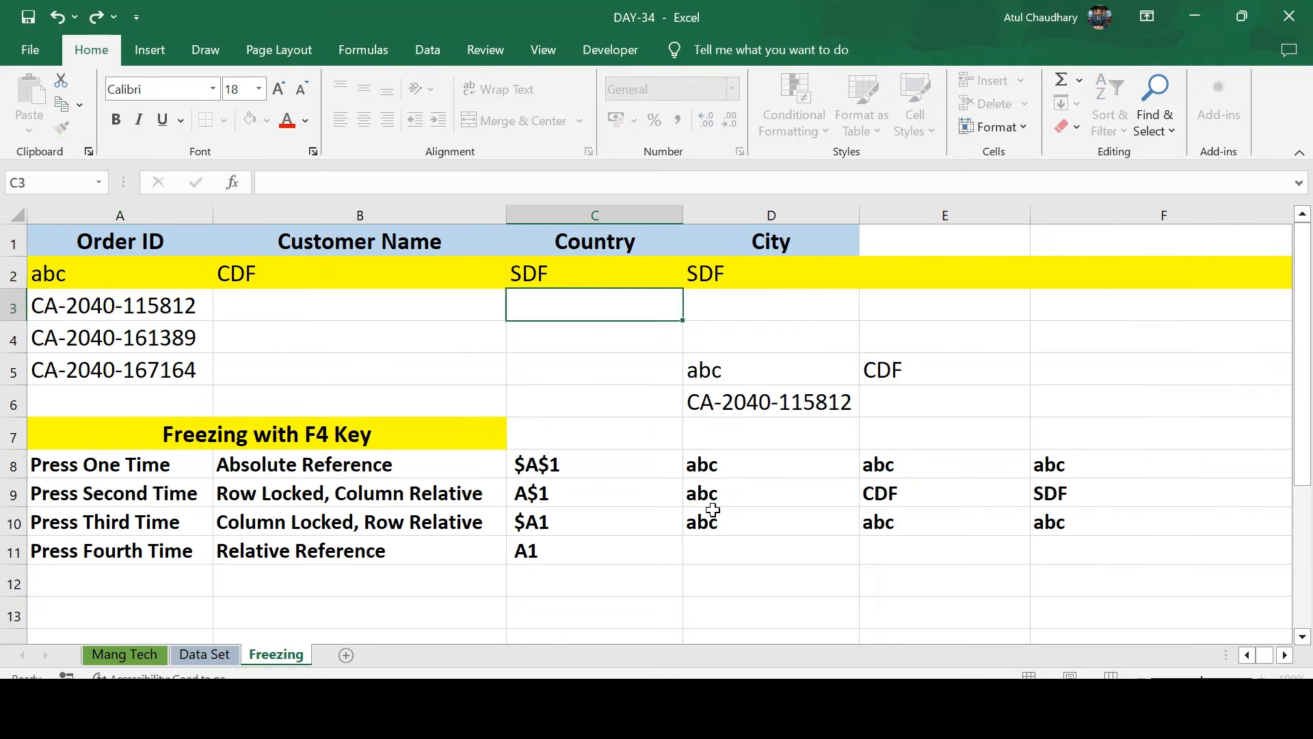
# Replace the entry in D2 under City with the text NTV.
pyautogui.press('Up')
pyautogui.press('Right')
pyautogui.write('N')
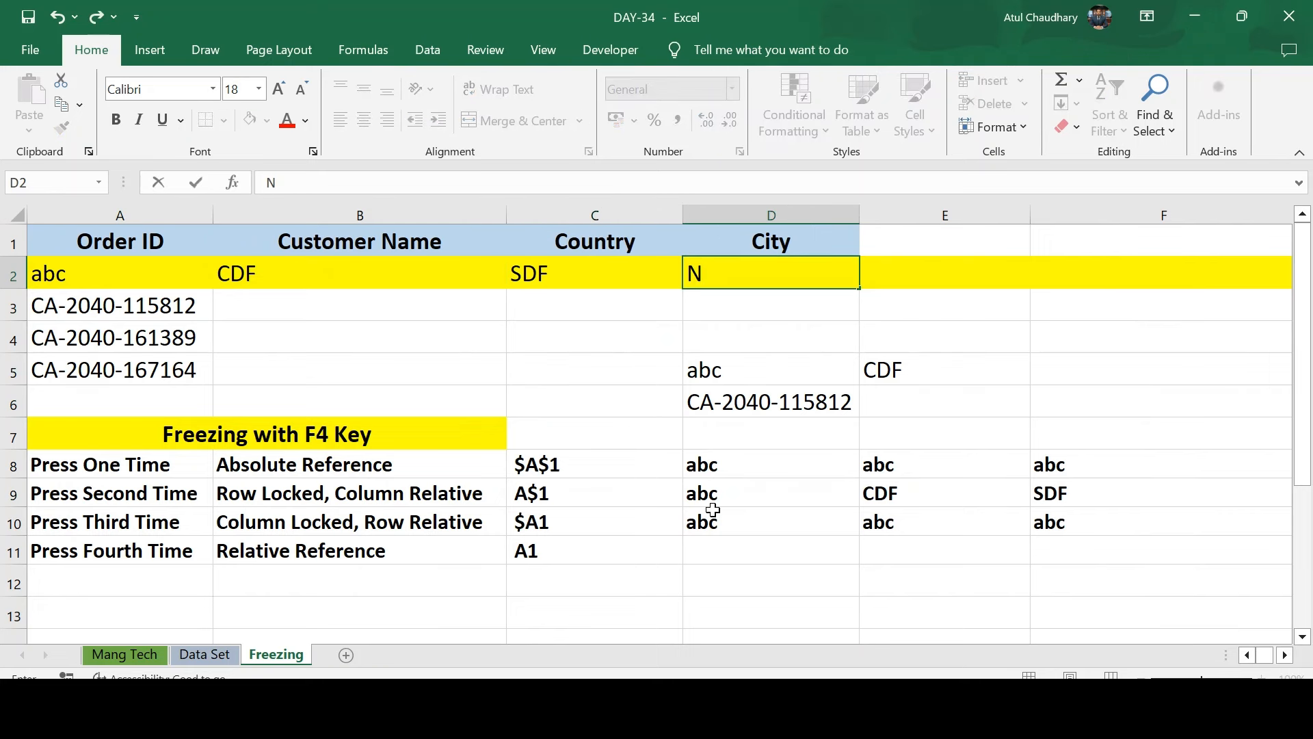
pyautogui.write('TV')
pyautogui.press('Return')
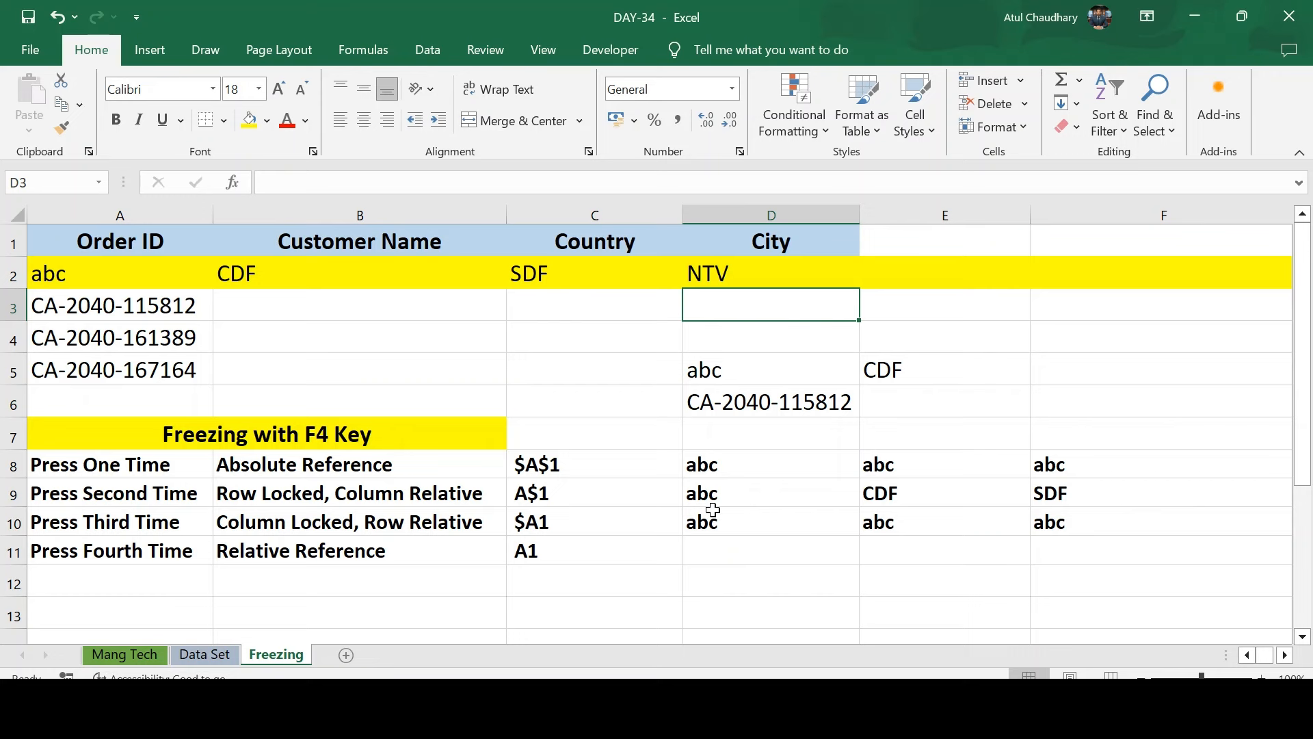
# Examine the row-locked formulas in D9, E9 and F9 against their source cells in row 2.
pyautogui.click(743, 486)
pyautogui.press('F2')
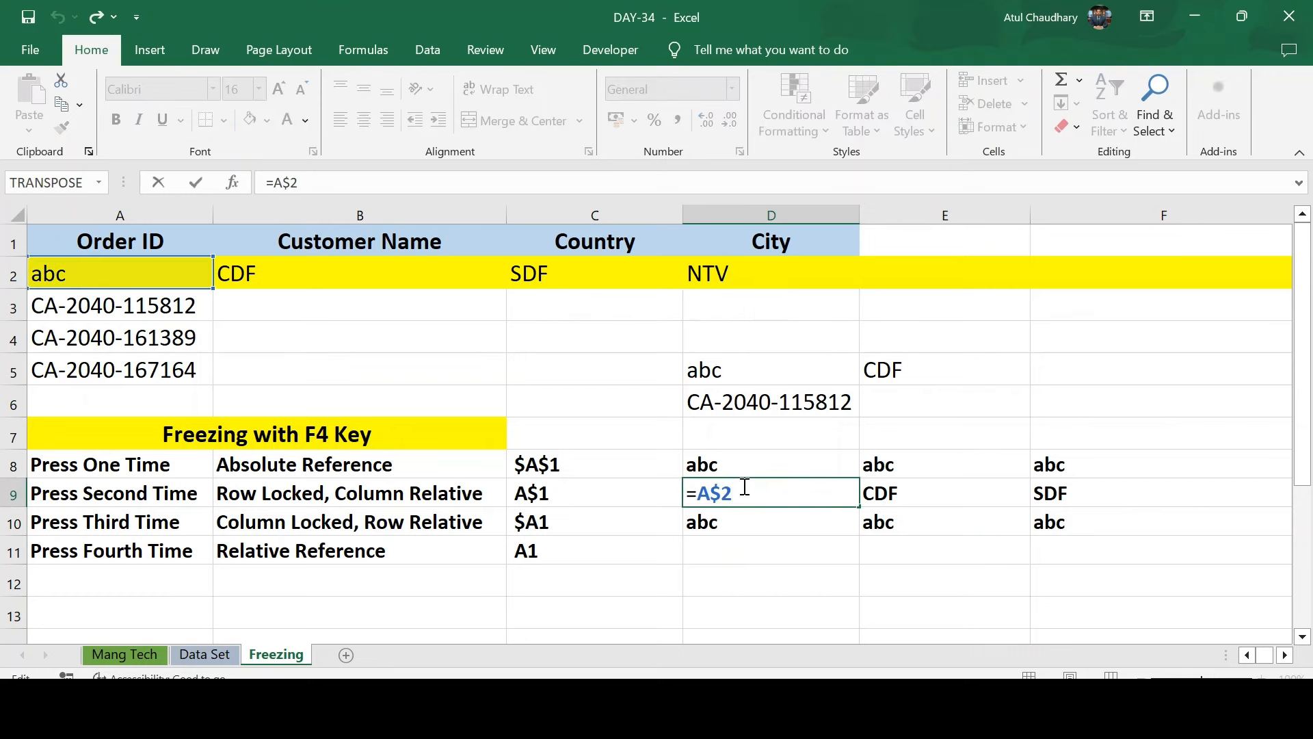
pyautogui.press('Tab')
pyautogui.press('F2')
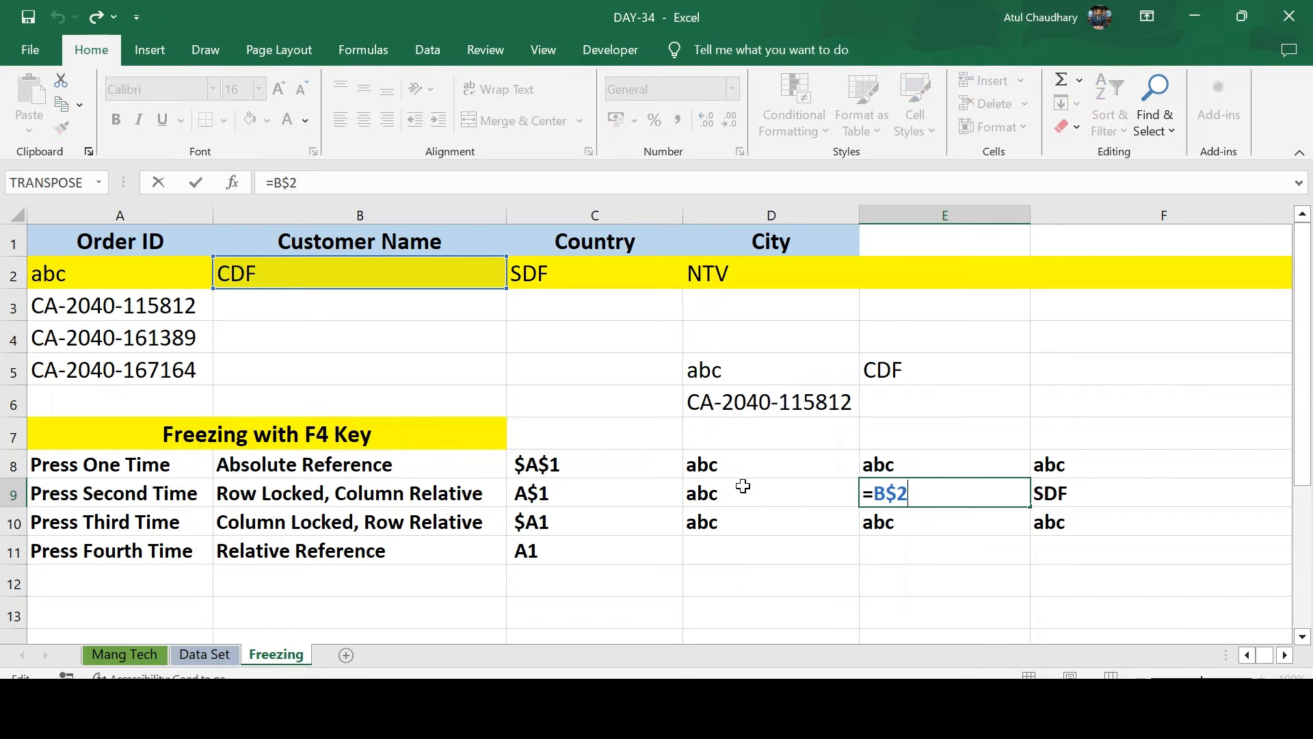
pyautogui.press('Tab')
pyautogui.press('F2')
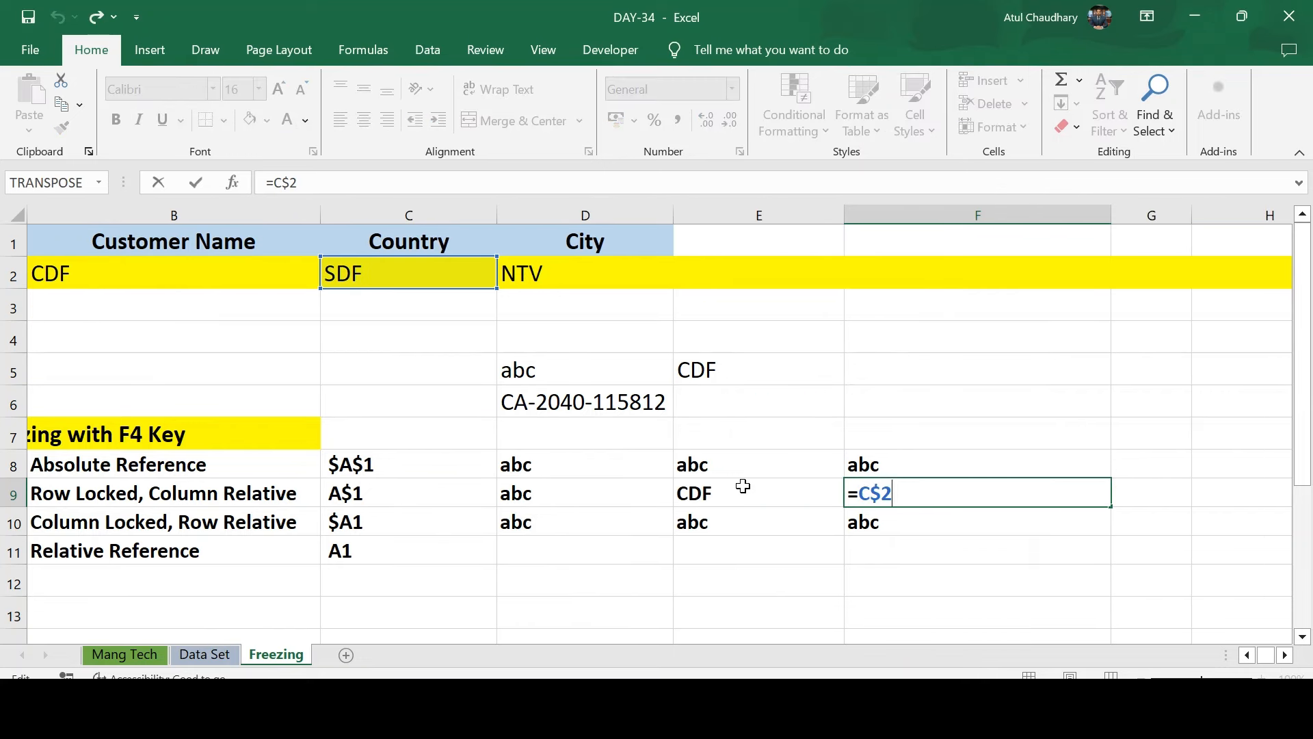
pyautogui.hotkey('shift', 'Tab')
pyautogui.press('Left')
pyautogui.press('Left')
pyautogui.press('Left')
pyautogui.press('Left')
pyautogui.press('Right')
pyautogui.press('Right')
pyautogui.press('Right')
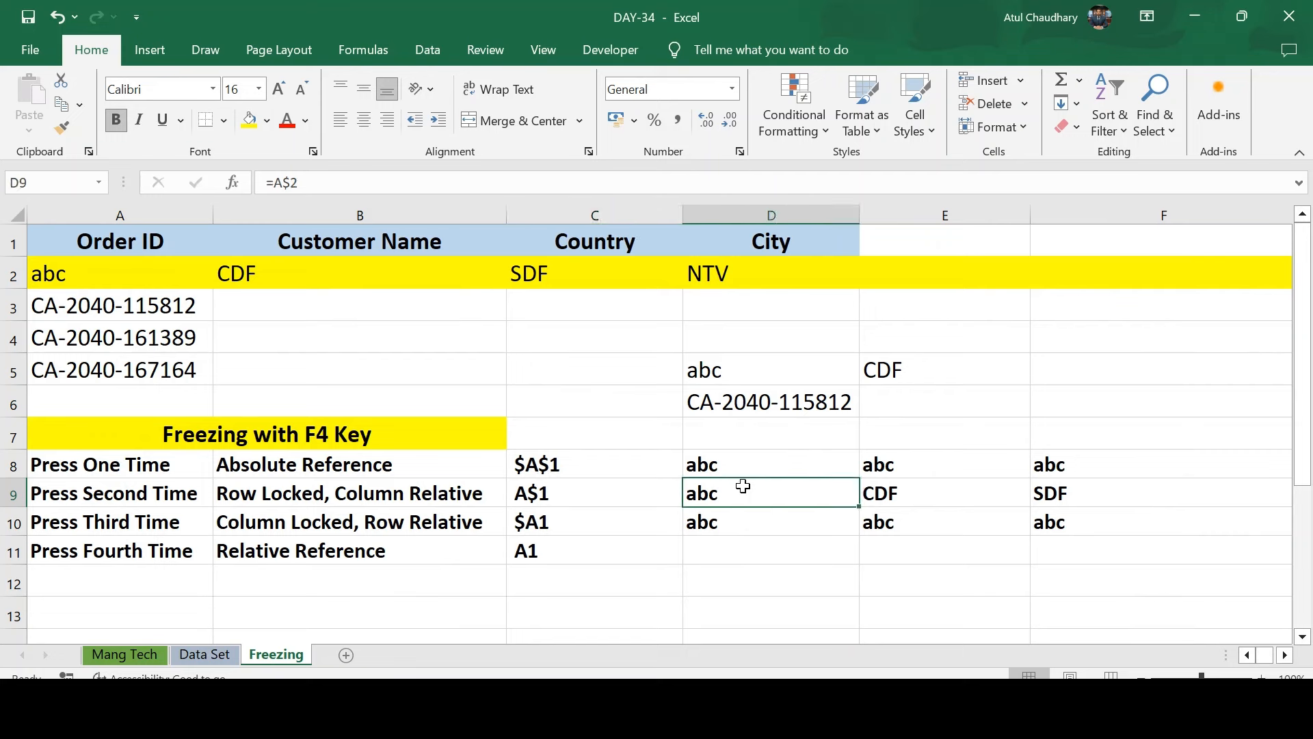
# Examine the column-locked formulas in D10, E10 and F10 against their source cell in column A.
pyautogui.press('Down')
pyautogui.press('F2')
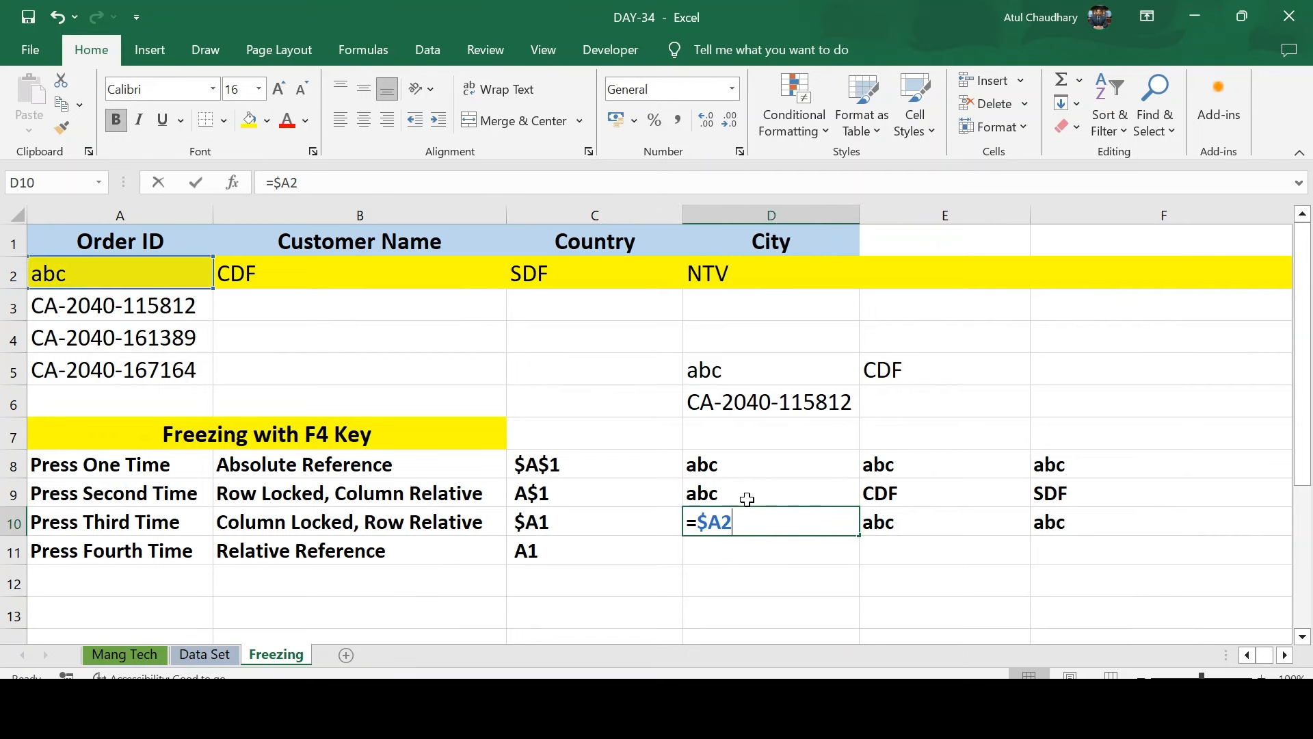
pyautogui.press('Tab')
pyautogui.press('F2')
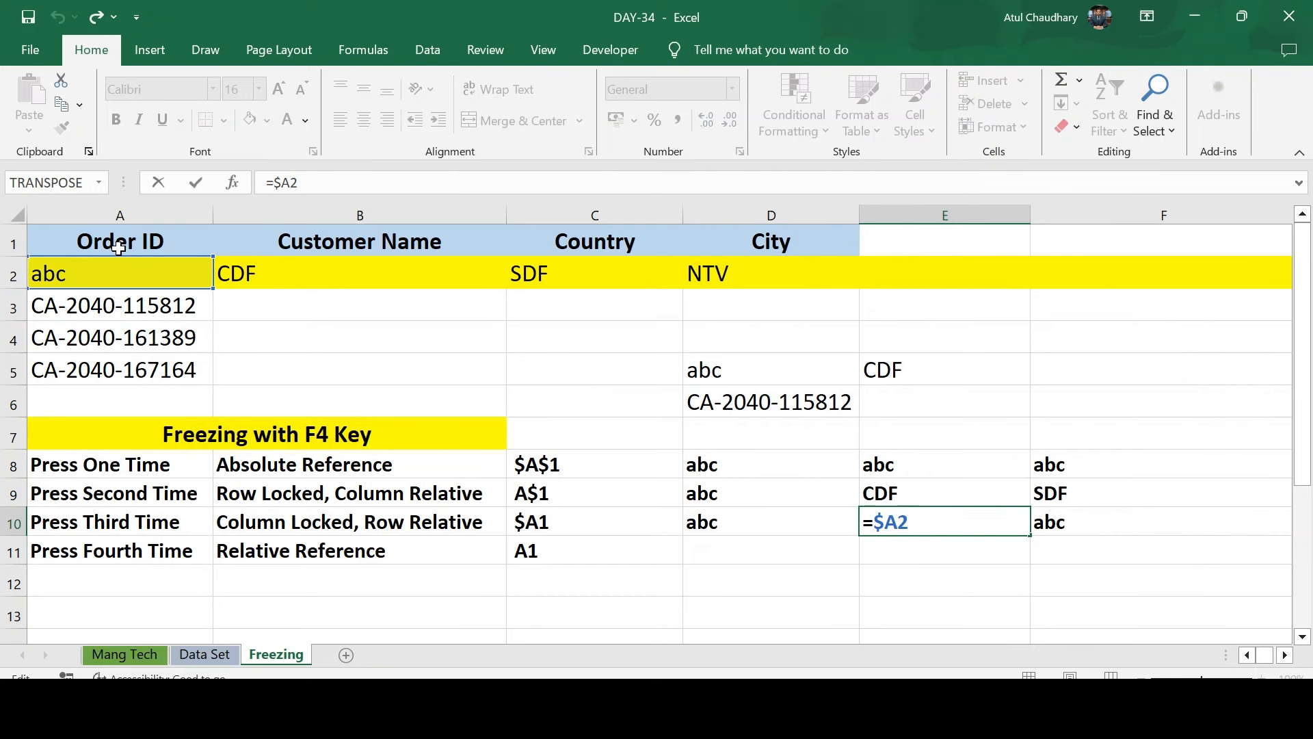
pyautogui.press('Tab')
pyautogui.press('F2')
pyautogui.press('Escape')
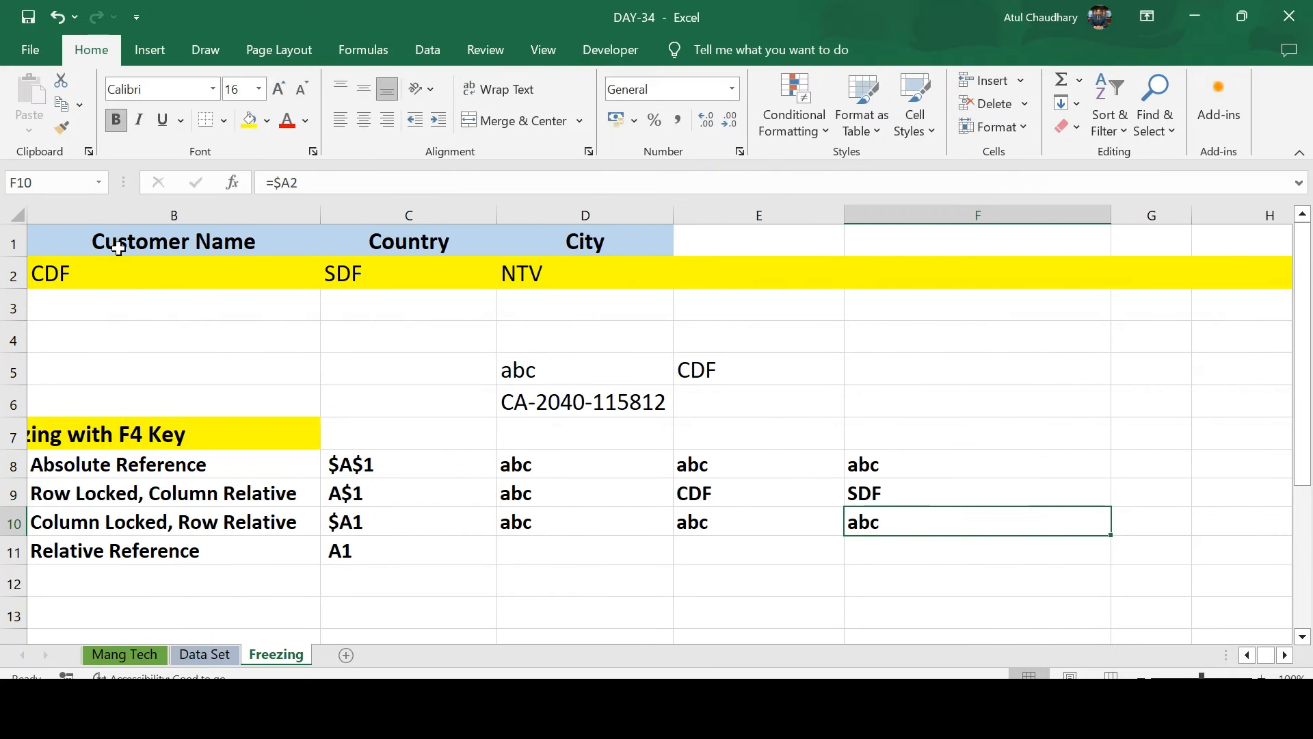
pyautogui.press('Left')
pyautogui.press('Left')
pyautogui.press('Left')
pyautogui.press('Left')
pyautogui.hscroll(-2, 118, 247)
pyautogui.press('Right')
pyautogui.press('Right')
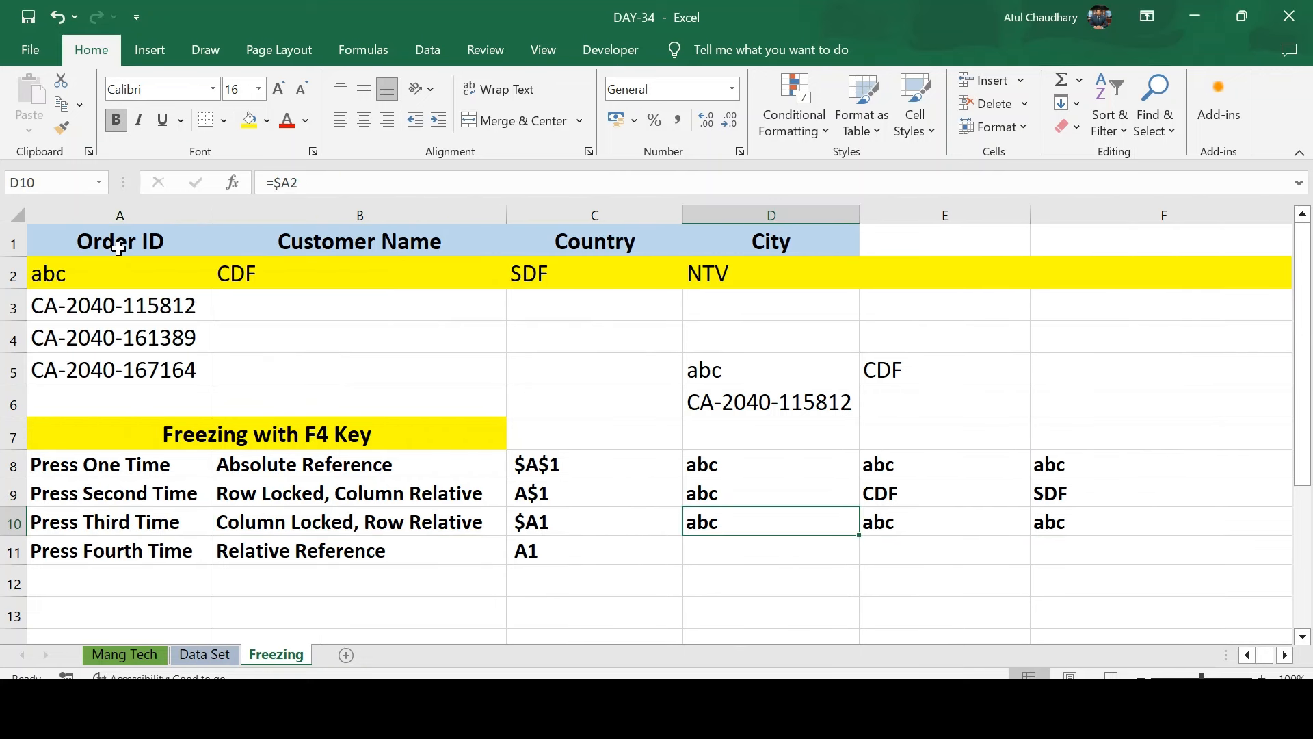
# Fill the column-locked formula from D10 down into D11 and check the copied reference.
pyautogui.hotkey('shift', 'Down')
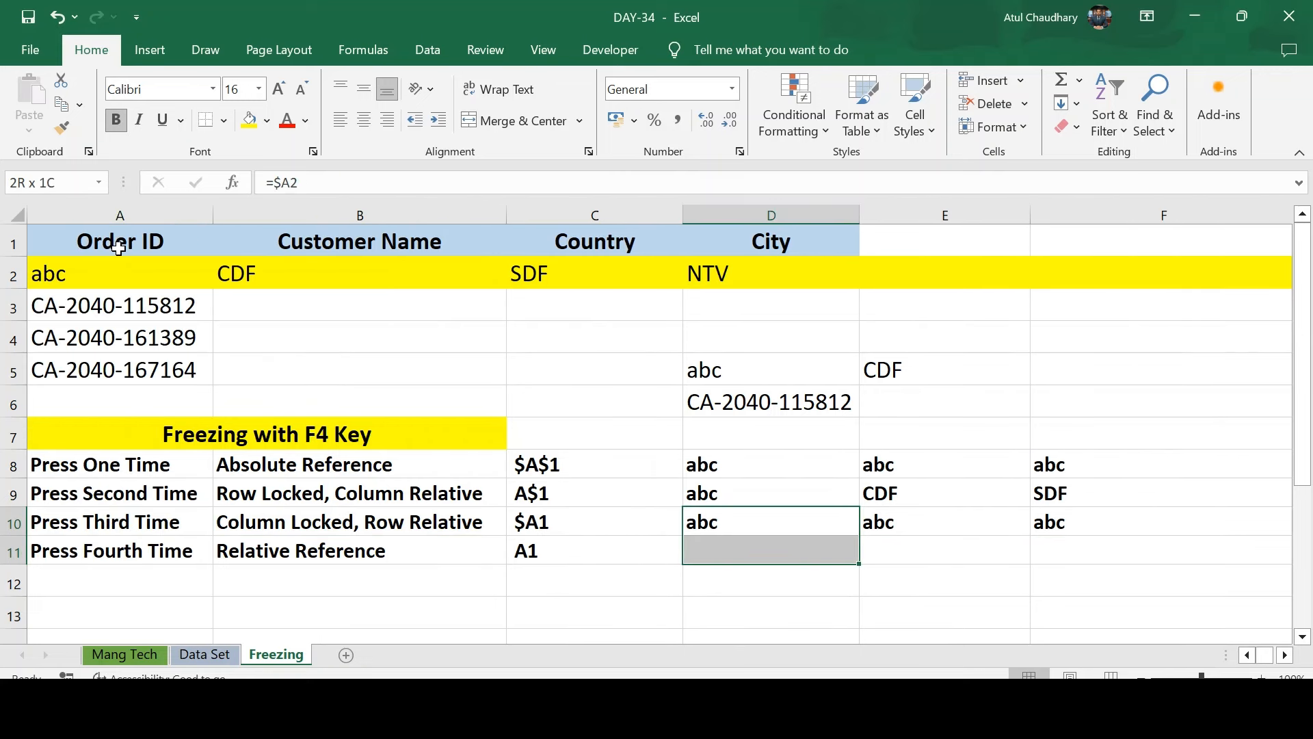
pyautogui.hotkey('ctrl', 'd')
pyautogui.press('Down')
pyautogui.press('F2')
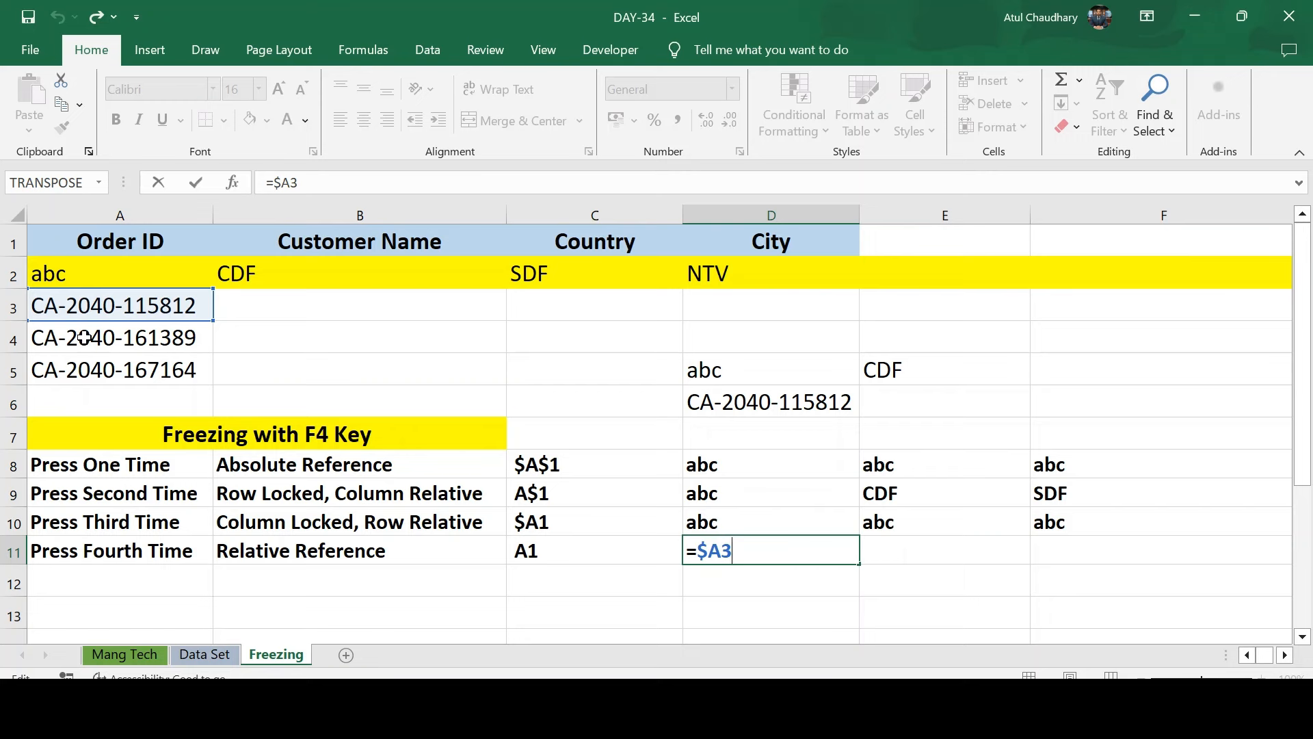
pyautogui.hotkey('ctrl', 'Return')
# Copy the column-locked formula from D11 across to E11 and check its reference.
pyautogui.hotkey('ctrl', 'c')
pyautogui.press('Right')
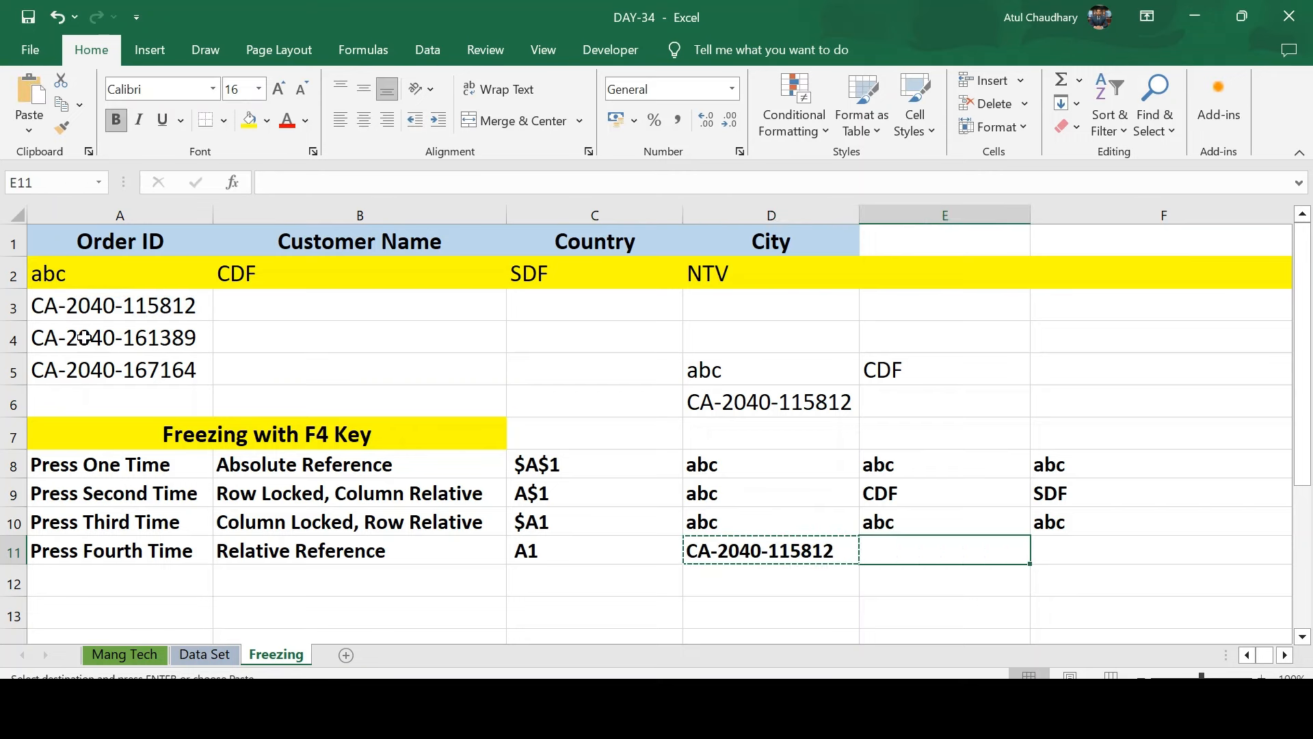
pyautogui.hotkey('ctrl', 'v')
pyautogui.press('F2')
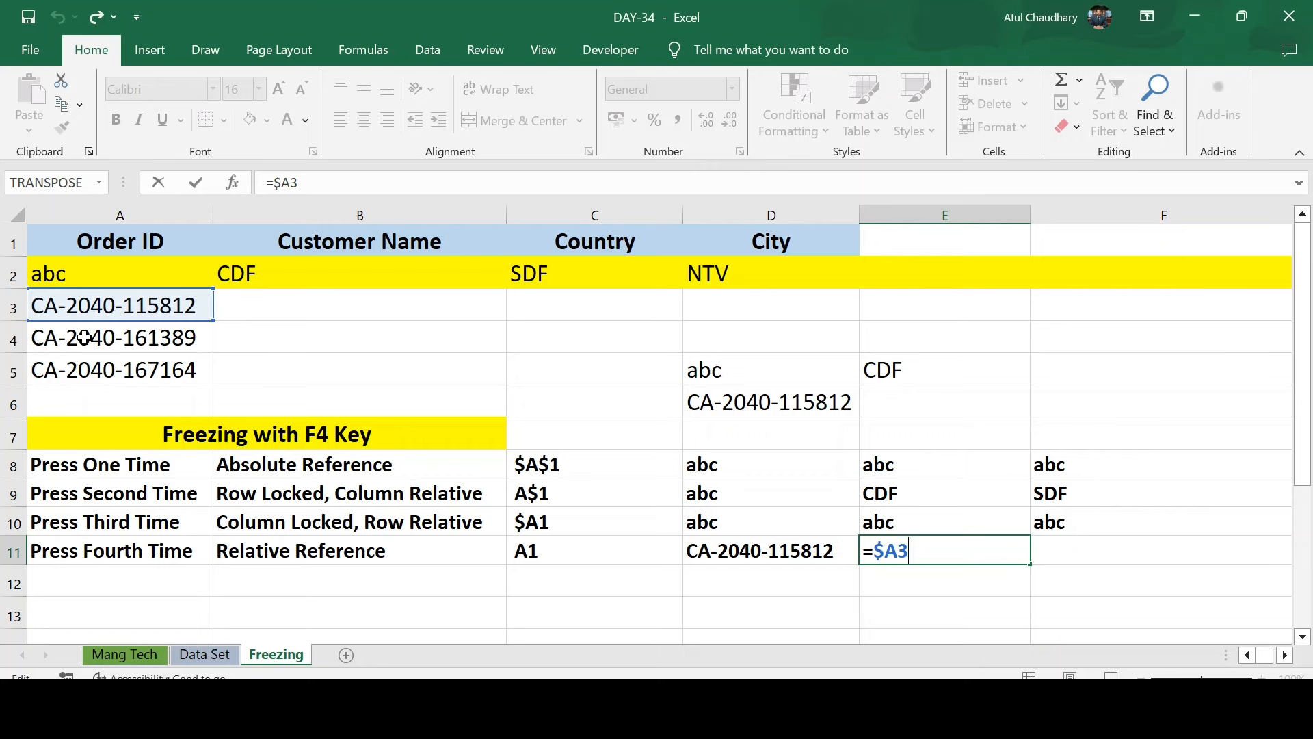
pyautogui.hotkey('ctrl', 'Return')
# Compare the column-locked formula in E10 with the row-locked formula in E9.
pyautogui.press('Up')
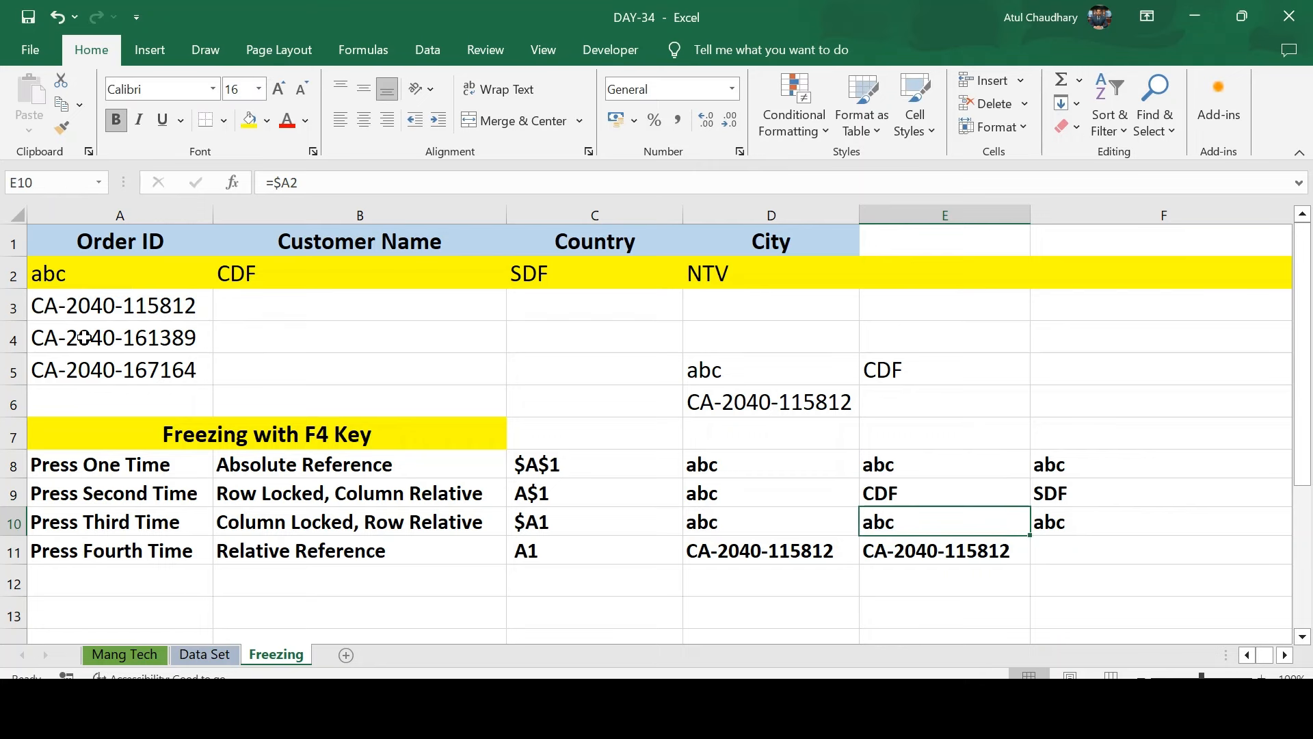
pyautogui.press('F2')
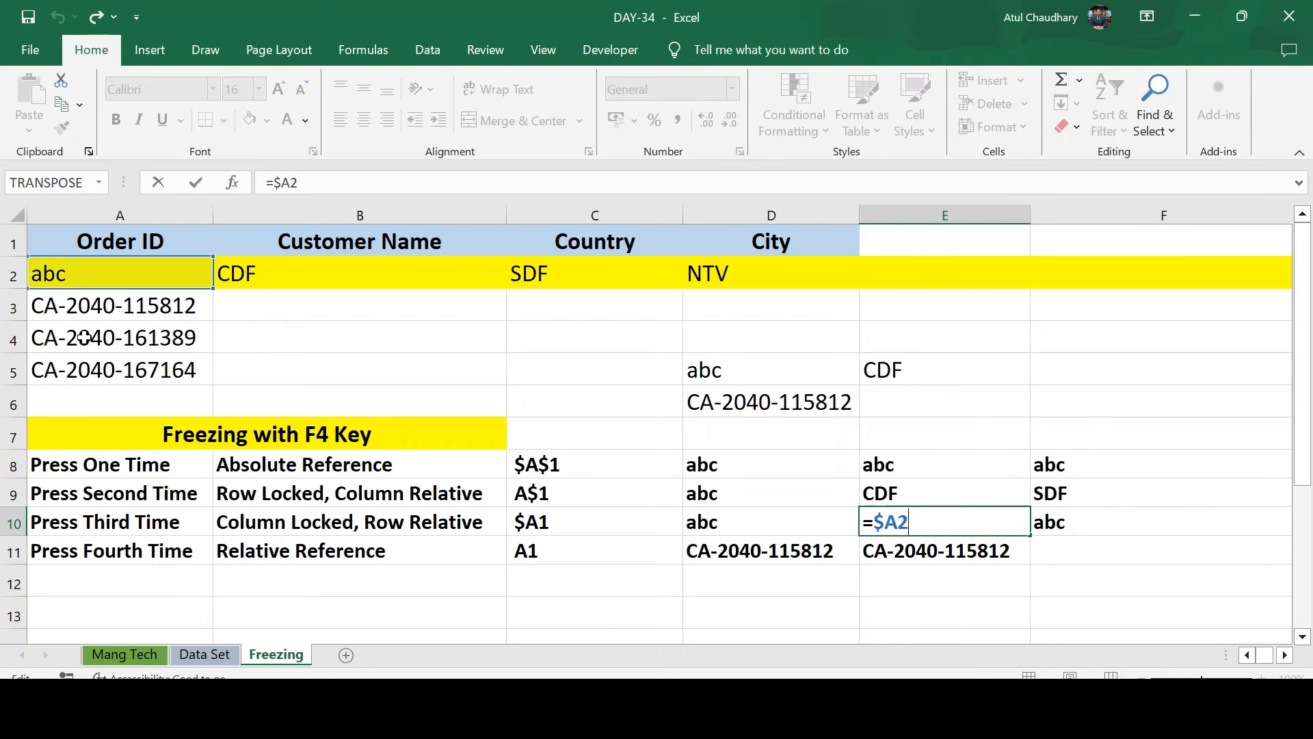
pyautogui.hotkey('ctrl', 'Return')
pyautogui.press('Up')
pyautogui.press('F2')
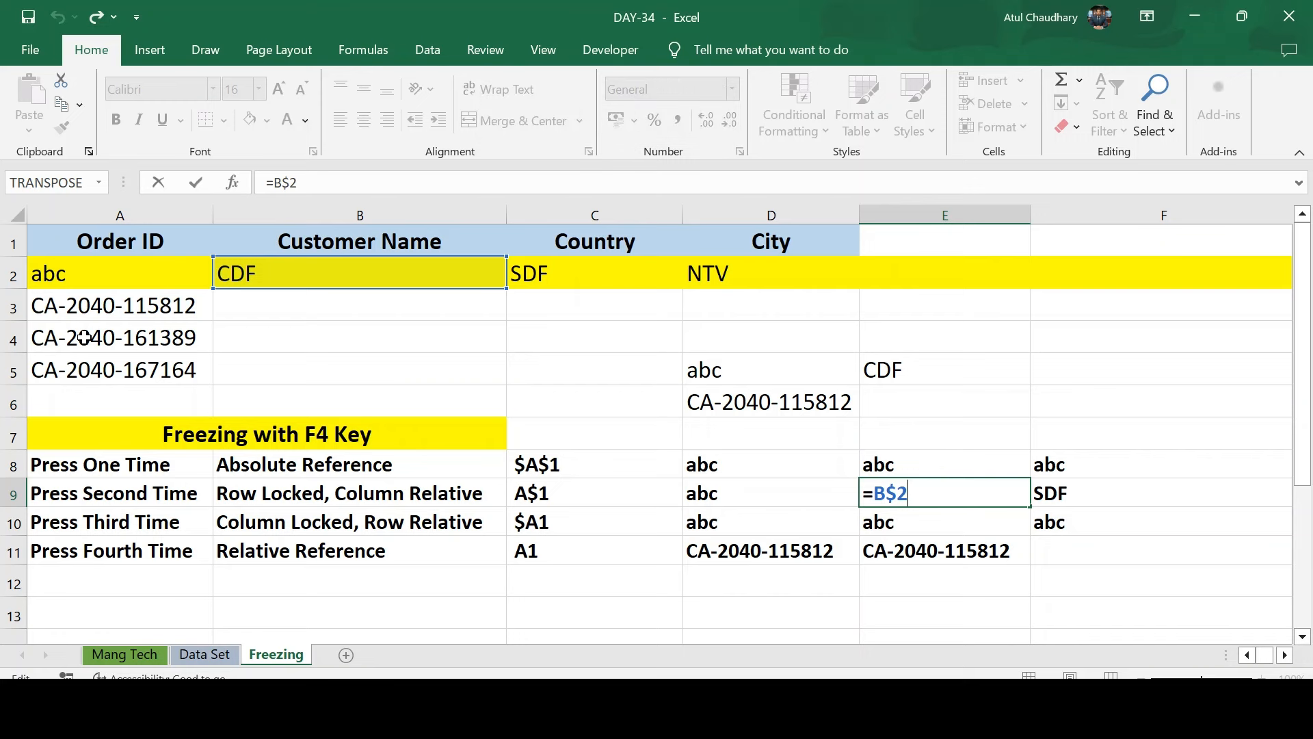
pyautogui.hotkey('ctrl', 'Return')
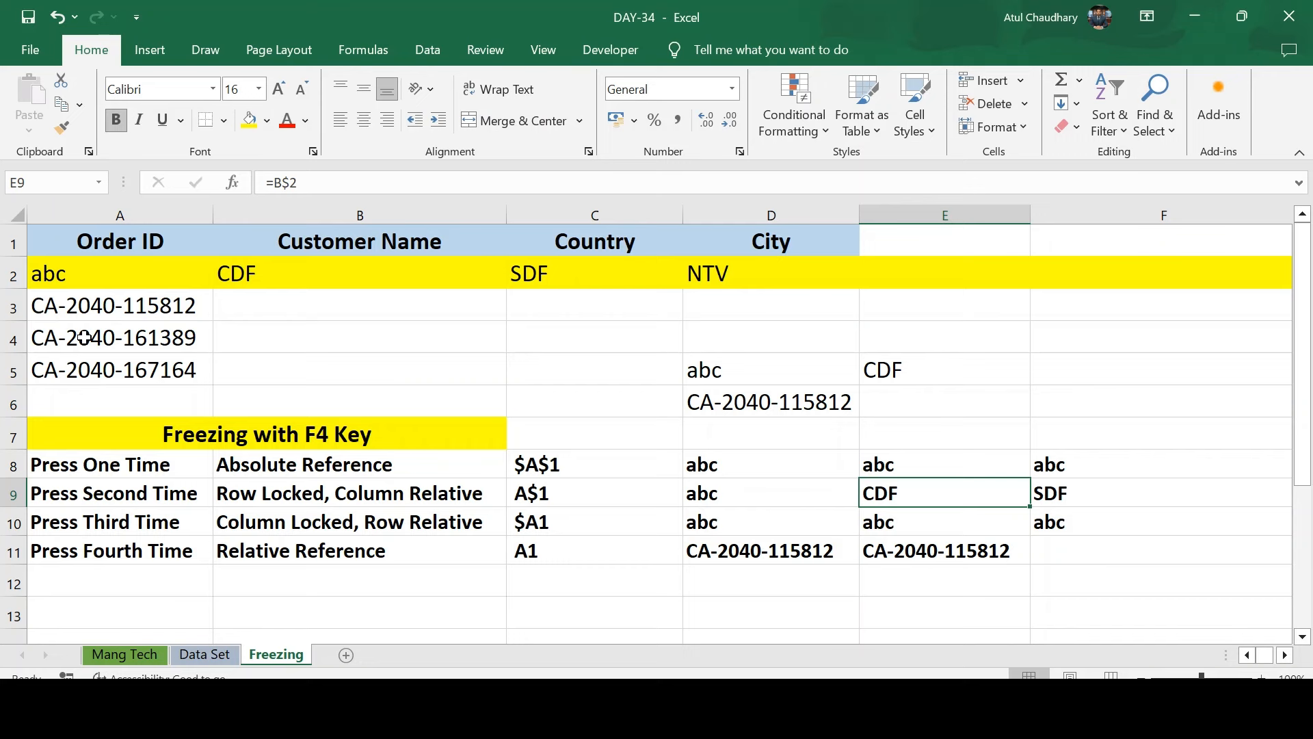
pyautogui.press('Down')
pyautogui.press('Down')
pyautogui.press('Down')
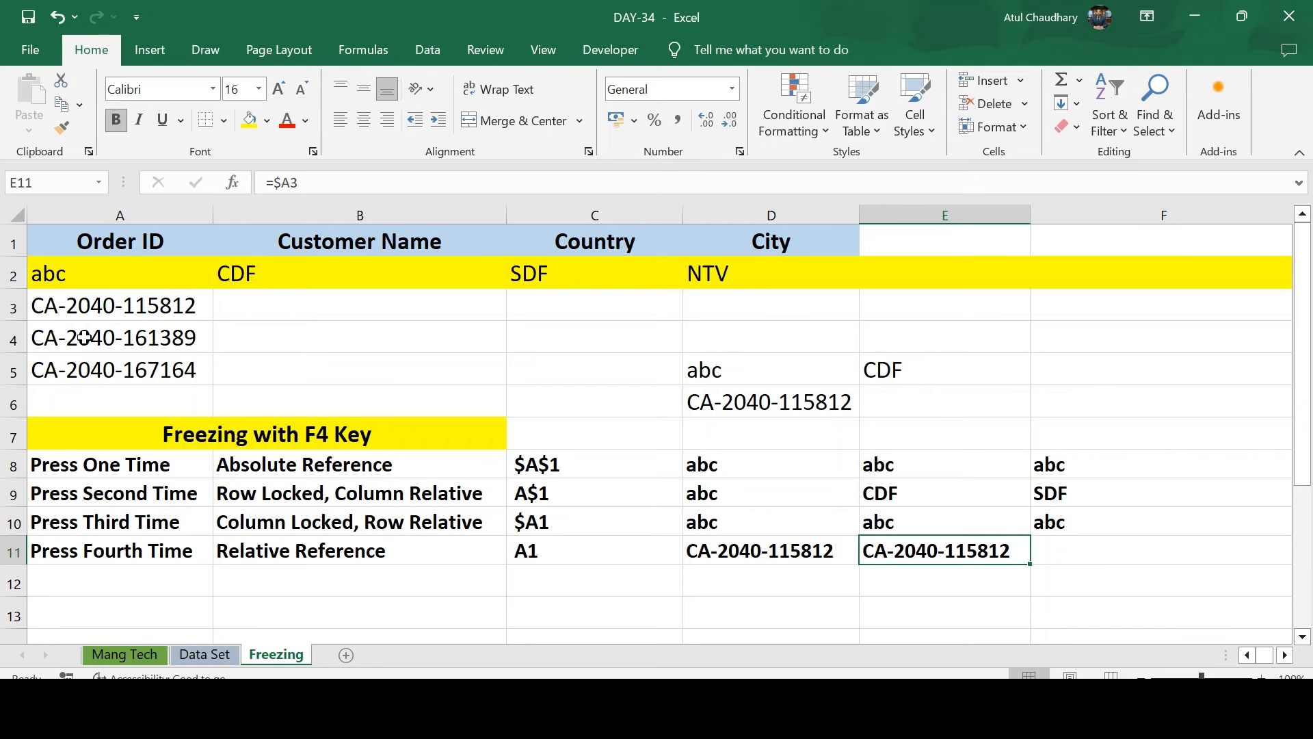
# Clear the copied formulas from D11 and E11 in the Relative Reference row.
pyautogui.press('Left')
pyautogui.press('Left')
pyautogui.press('Up')
pyautogui.press('Right')
pyautogui.hotkey('shift', 'Right')
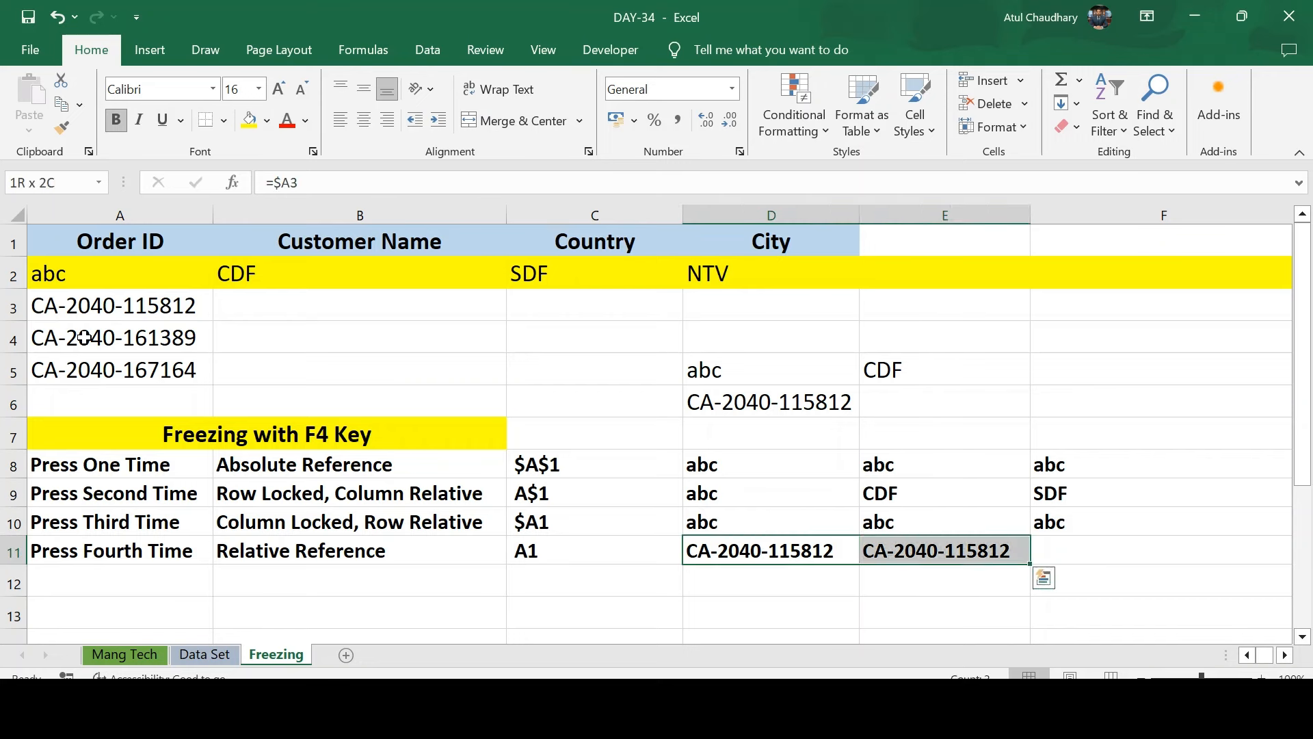
pyautogui.press('Delete')
pyautogui.press('Left')
pyautogui.press('Left')
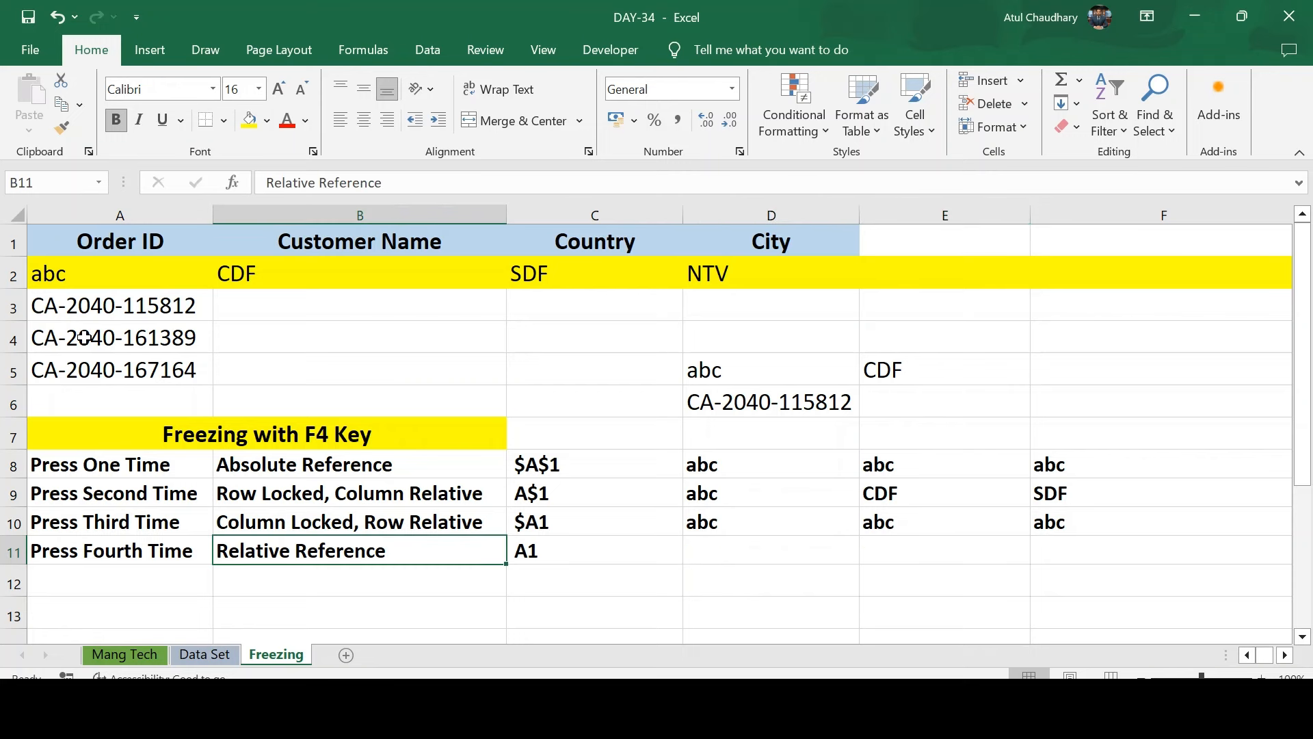
# Enter the relative reference =A2 in D11.
pyautogui.press('Right')
pyautogui.press('Right')
pyautogui.write('=')
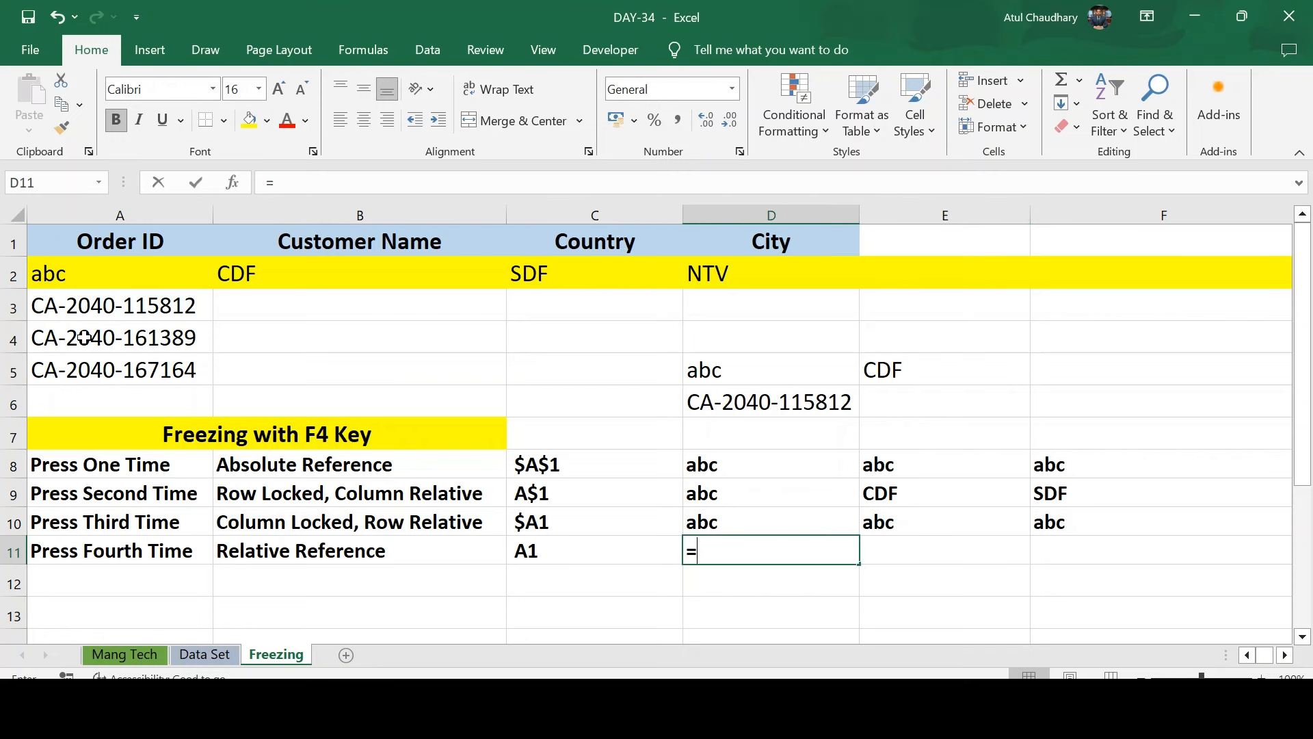
pyautogui.press('Up')
pyautogui.click(85, 338)
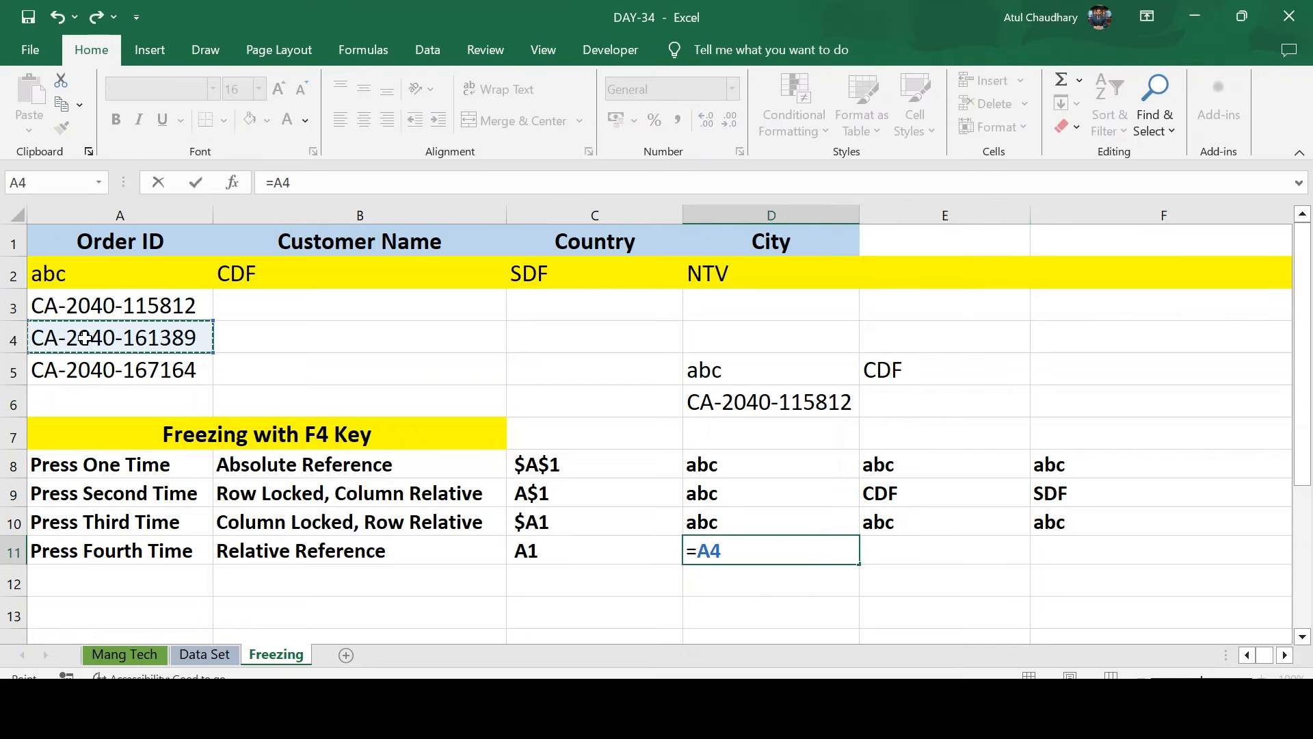
pyautogui.press('Up')
pyautogui.press('Up')
pyautogui.press('Return')
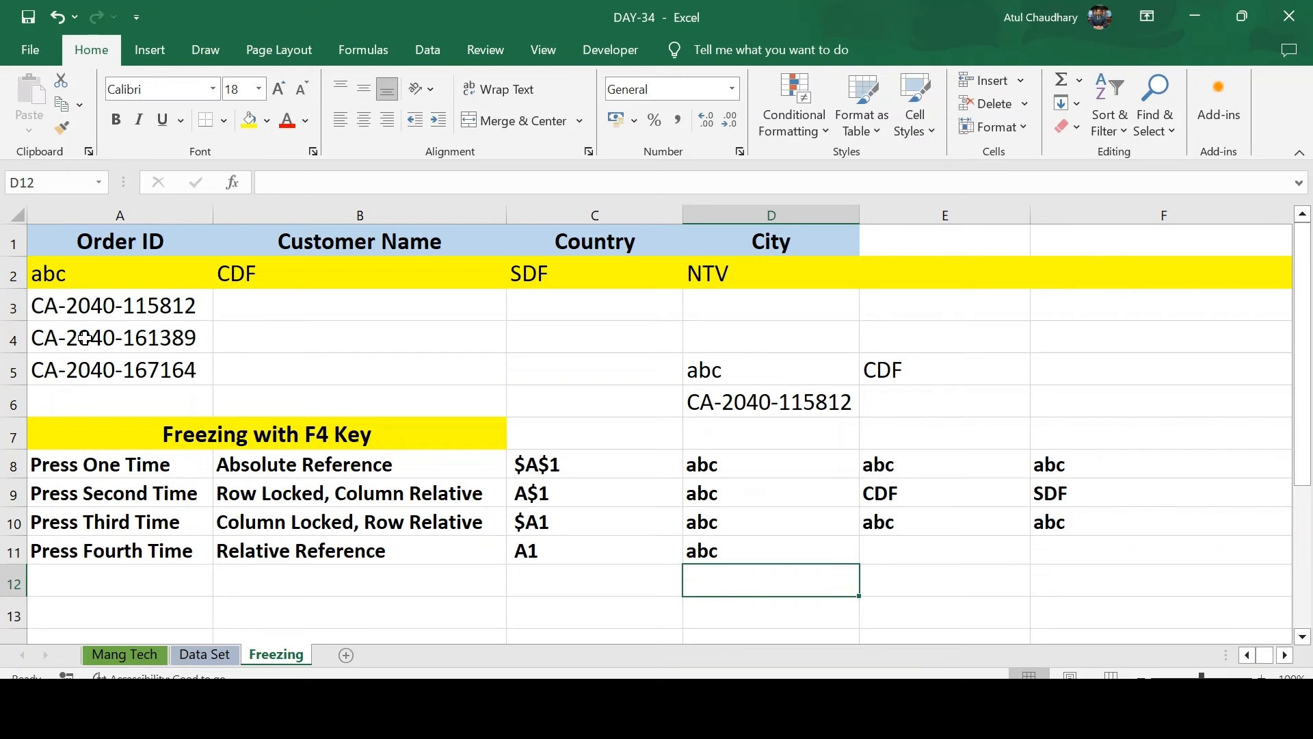
# Set the formula in D11 to the relative reference =A5 and inspect its source cell.
pyautogui.press('Up')
pyautogui.write('=')
pyautogui.press('Left')
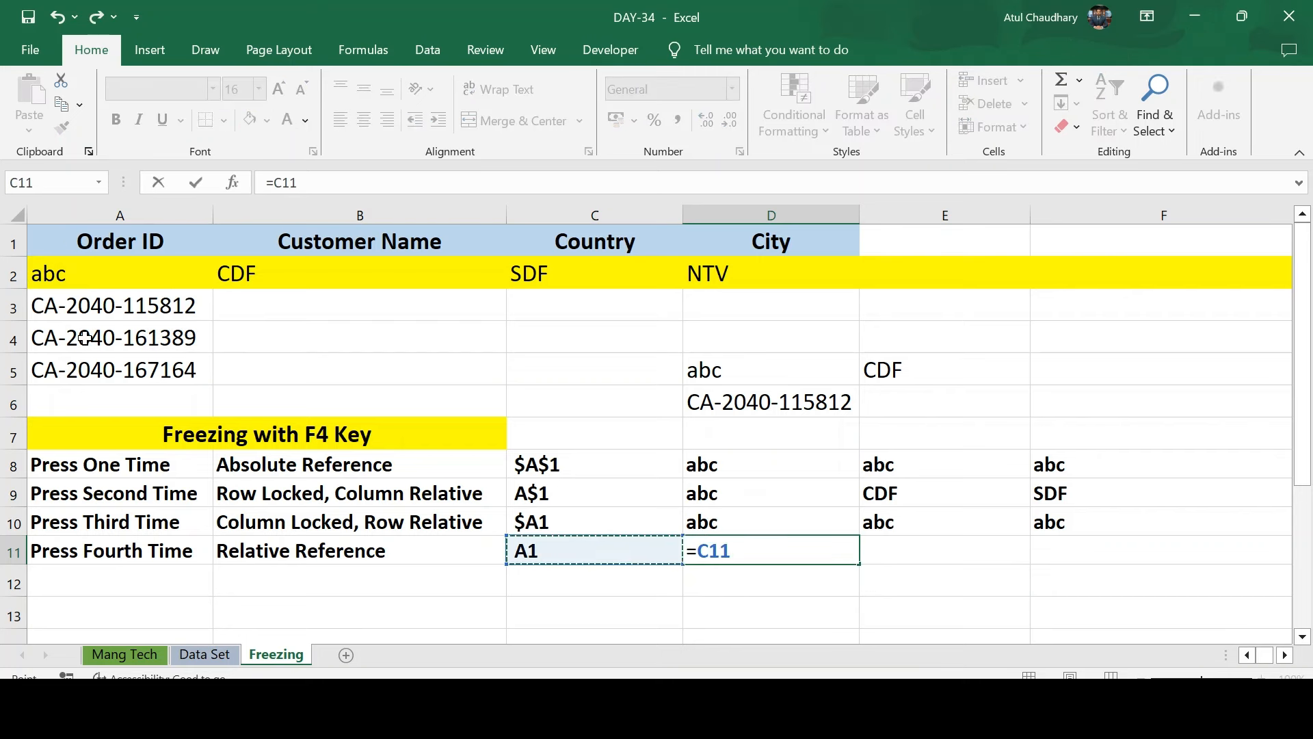
pyautogui.press('Left')
pyautogui.press('Left')
pyautogui.press('Up')
pyautogui.press('Up')
pyautogui.press('Up')
pyautogui.press('Up')
pyautogui.press('Up')
pyautogui.press('Up')
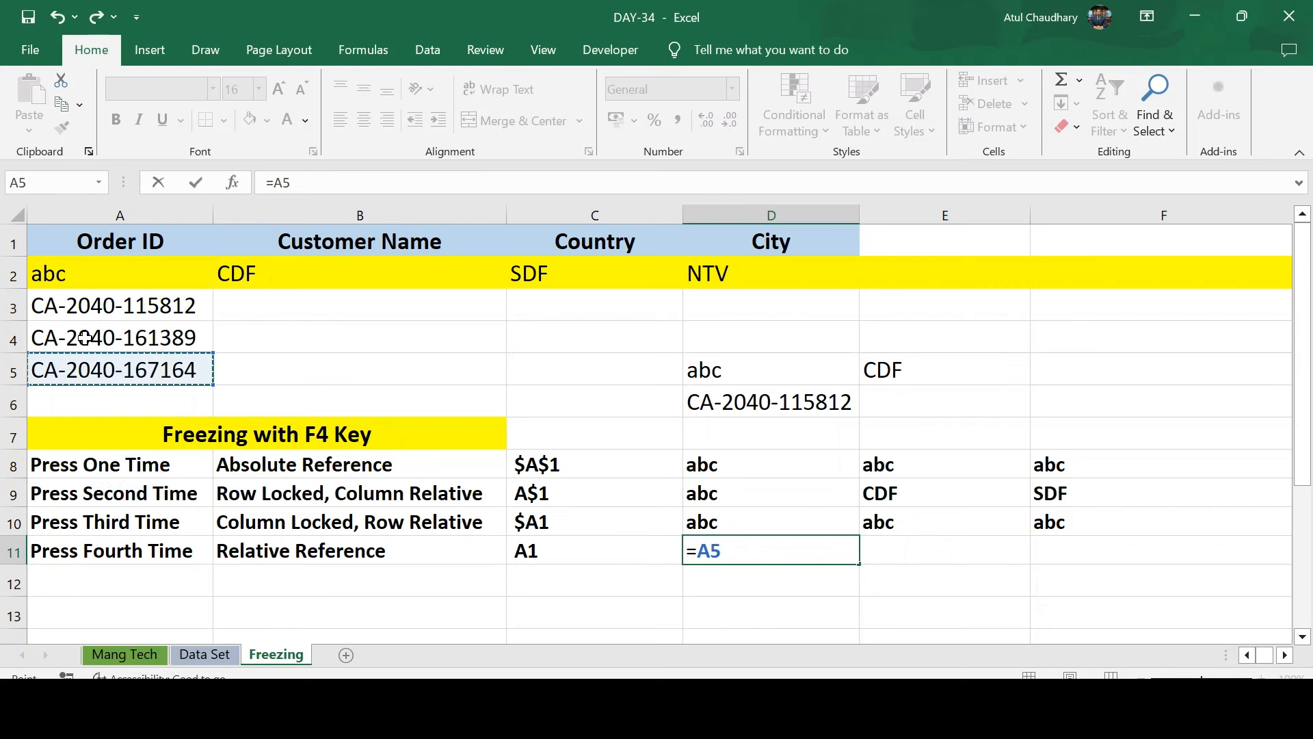
pyautogui.press('Return')
pyautogui.press('Up')
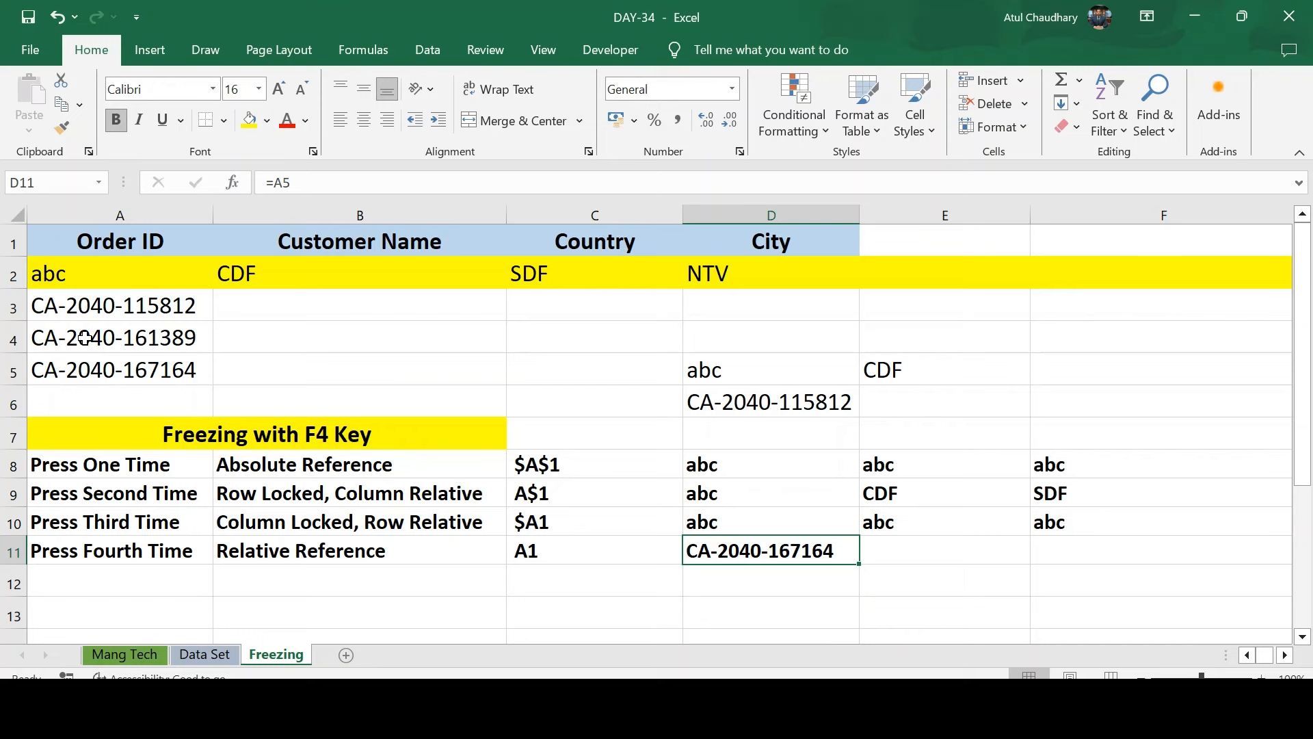
pyautogui.press('F2')
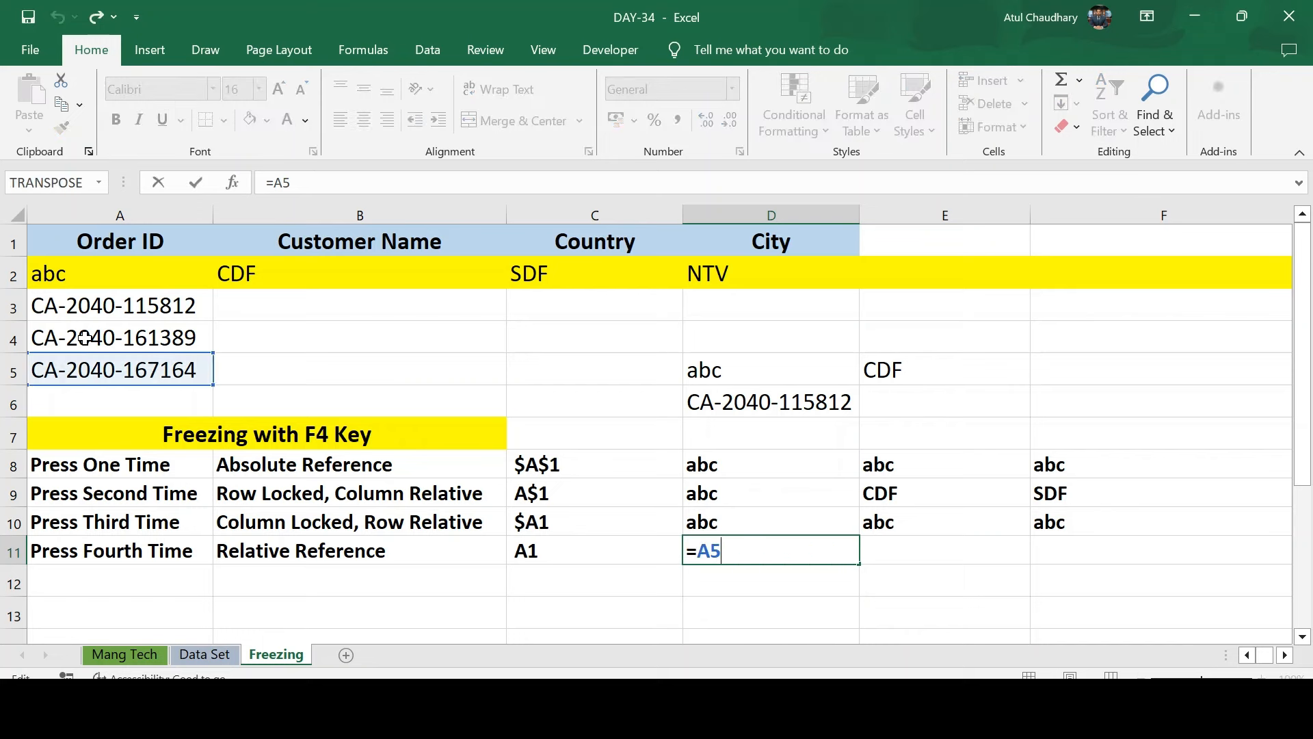
# Cycle the A5 reference in D11 through its absolute and mixed forms back to the relative reference =A5 and confirm the formula.
pyautogui.press('F4')
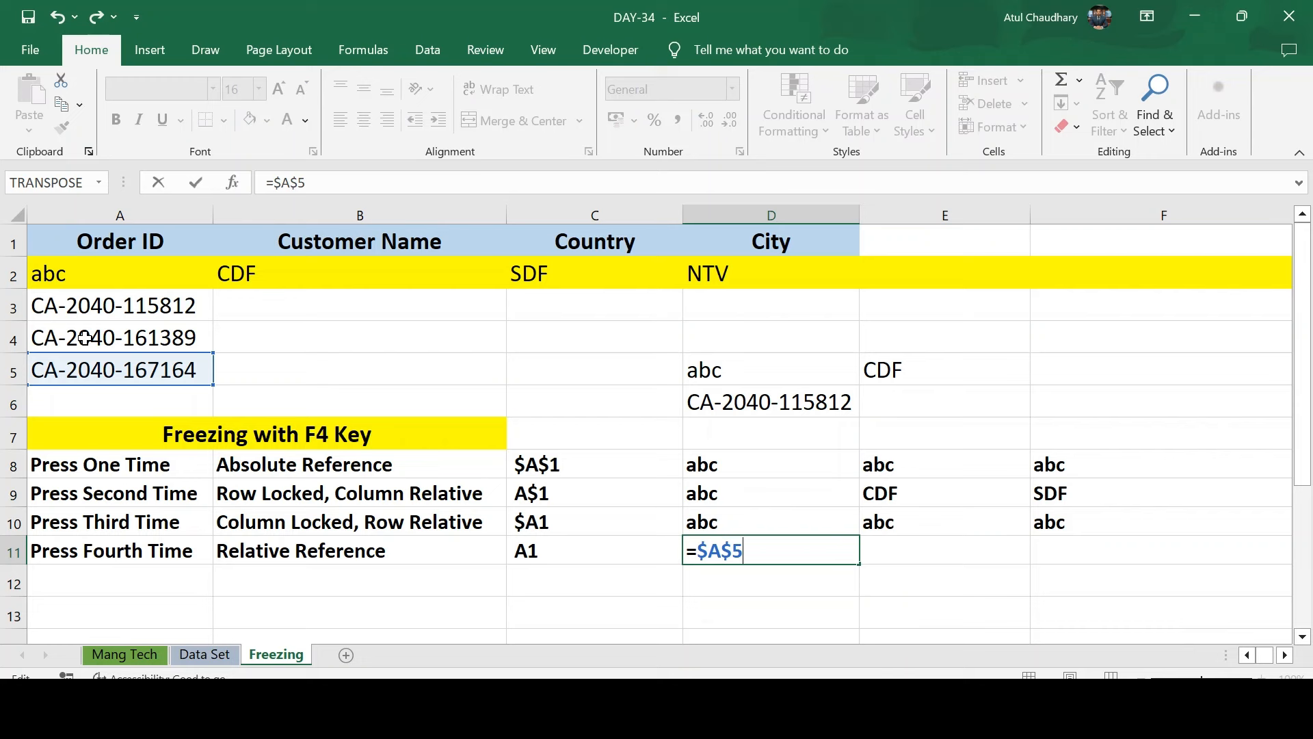
pyautogui.press('F4')
pyautogui.press('F4')
pyautogui.press('F4')
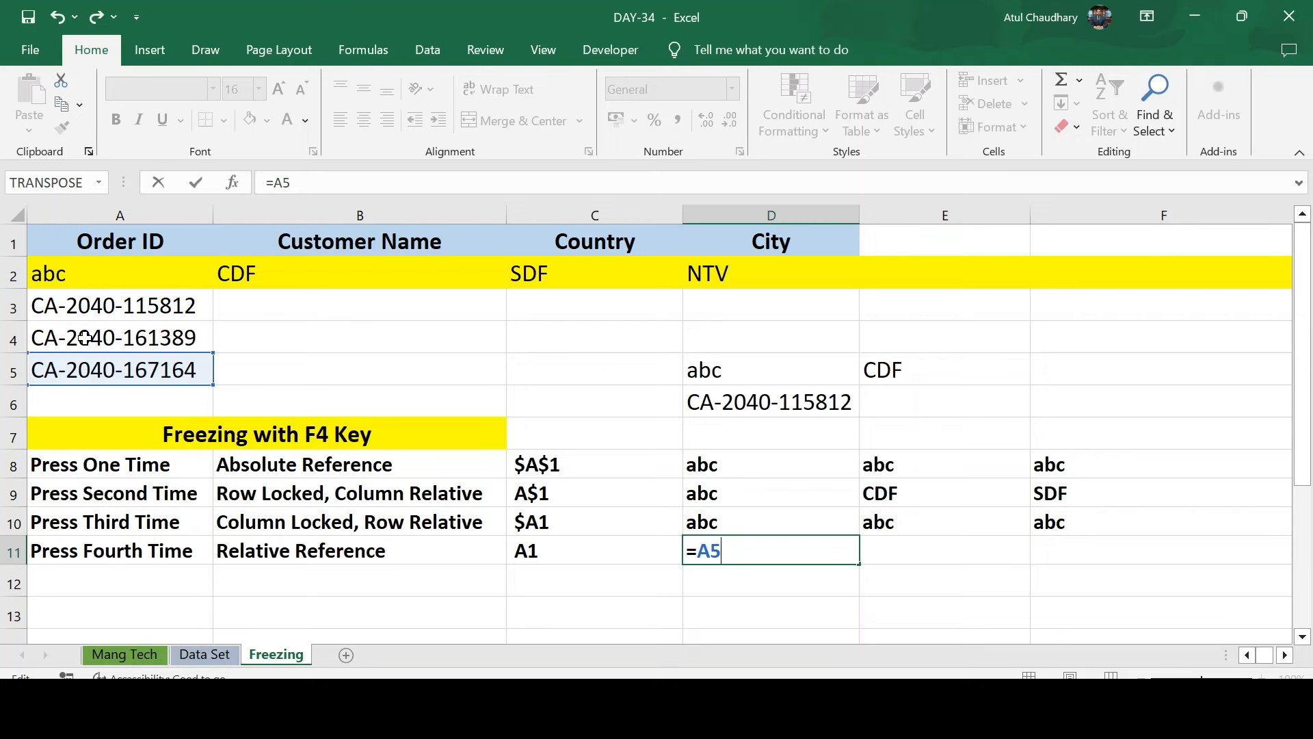
pyautogui.press('Return')
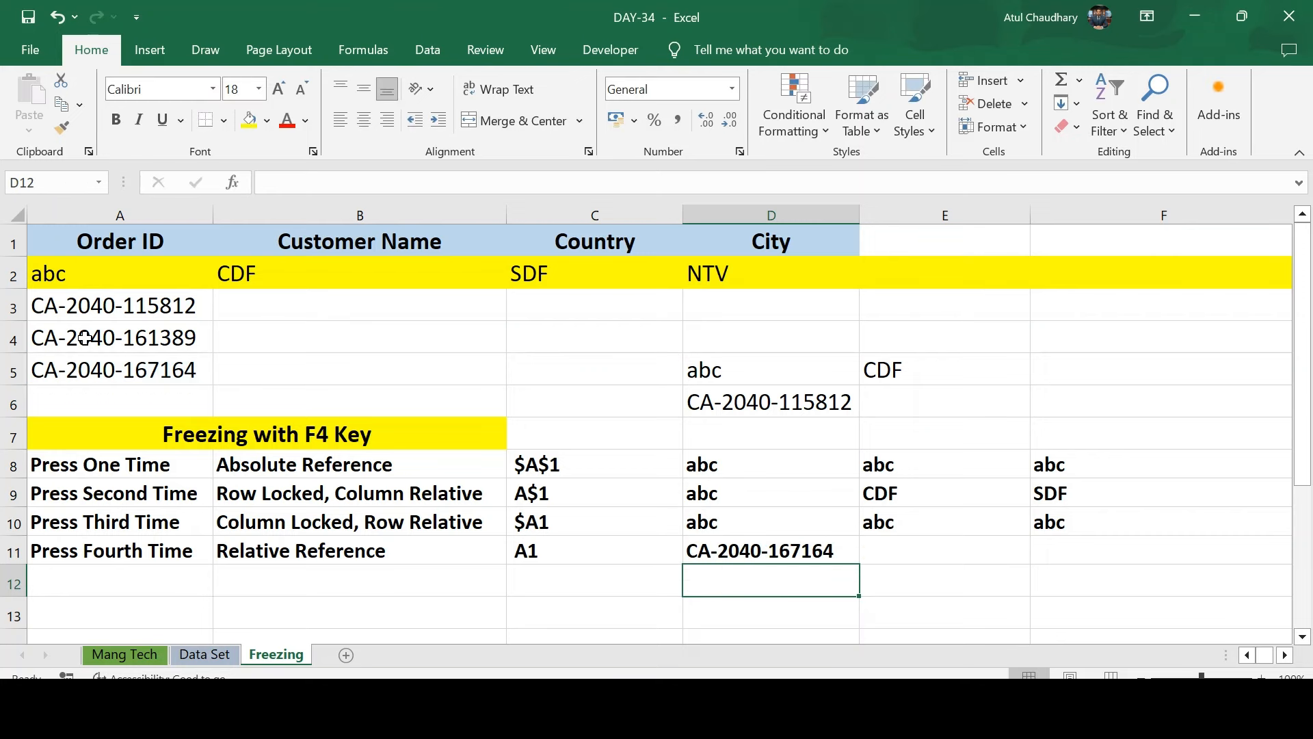
# Fill the relative formula from D11 across to E11 and F11.
pyautogui.press('Up')
pyautogui.hotkey('shift', 'Right')
pyautogui.hotkey('shift', 'Right')
pyautogui.hotkey('ctrl', 'r')
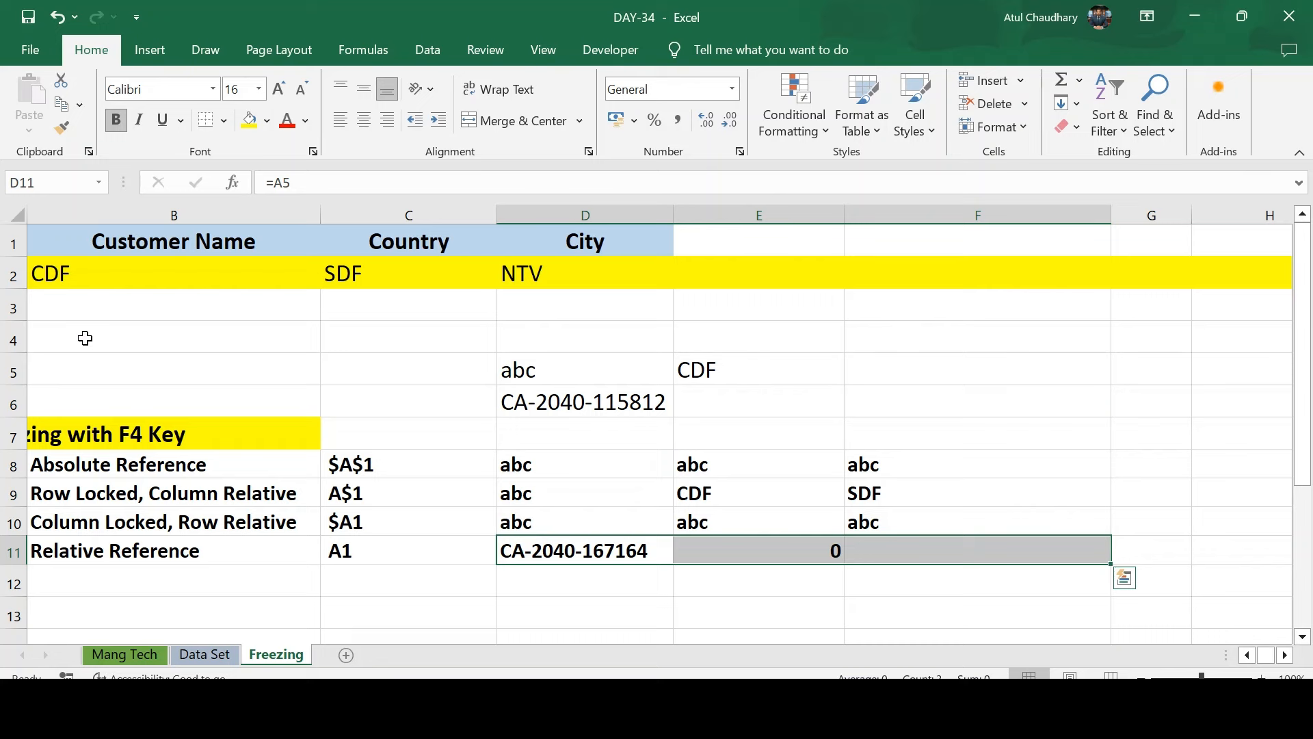
# Enter the sample text jdhg in B5 and fkdhfg in C5 as source values for the relative formulas.
pyautogui.press('Left')
pyautogui.press('Left')
pyautogui.press('Left')
pyautogui.press('Up')
pyautogui.press('Up')
pyautogui.press('Up')
pyautogui.press('Up')
pyautogui.press('Up')
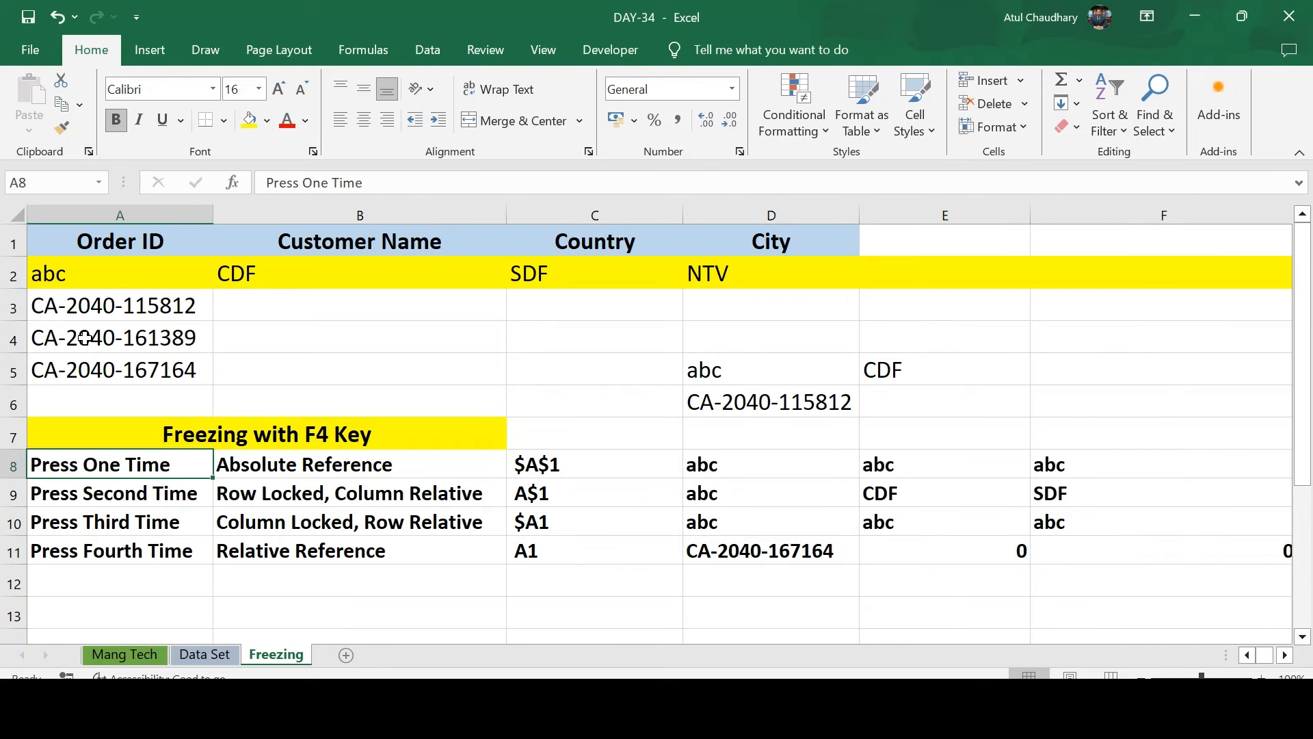
pyautogui.press('Right')
pyautogui.press('Up')
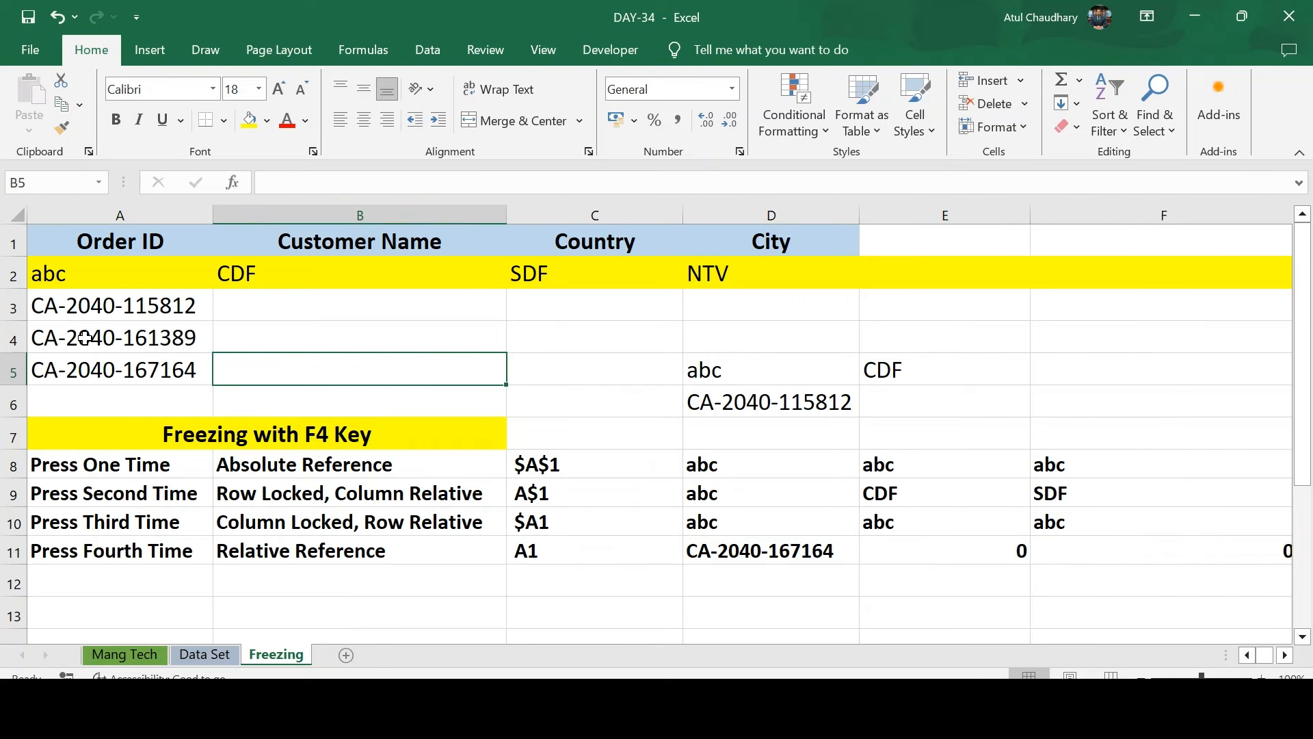
pyautogui.write('jdhg')
pyautogui.press('Right')
pyautogui.press('Up')
pyautogui.press('Down')
pyautogui.write('fkdhfg')
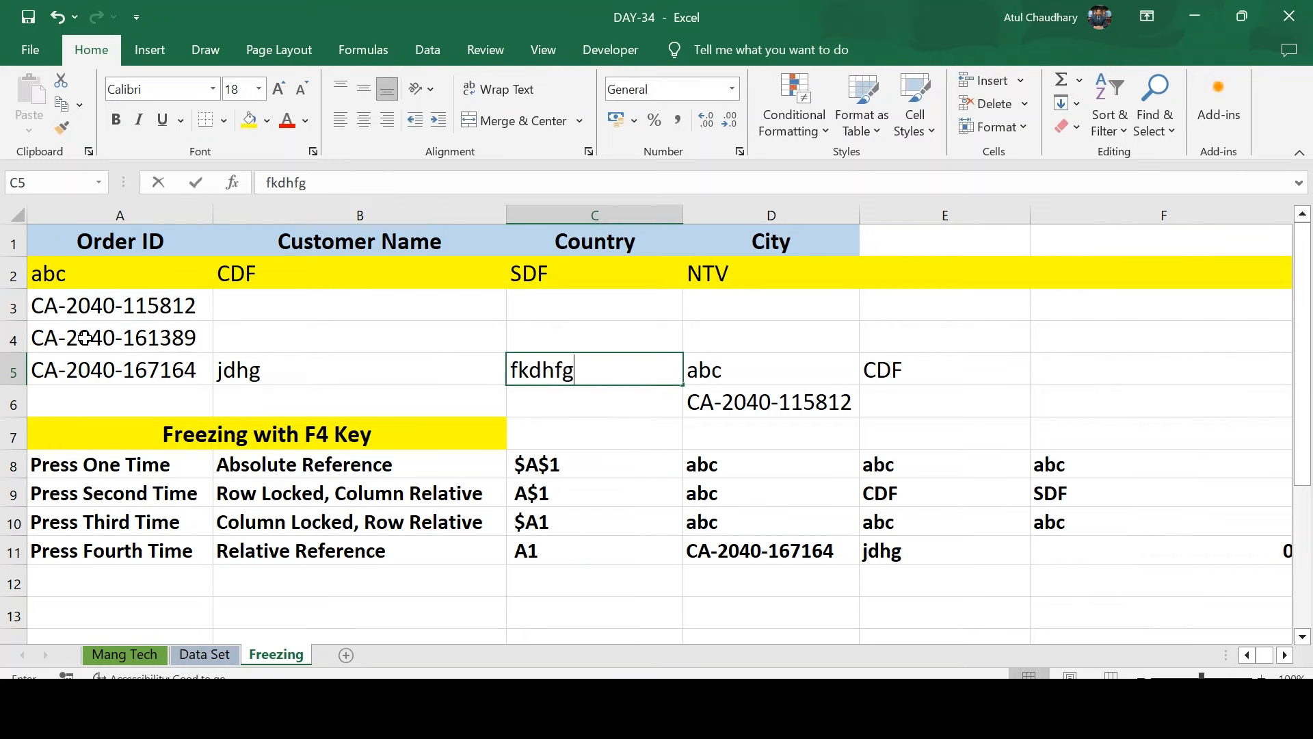
pyautogui.press('Return')
# Fill the relative formulas in D11:F11 down to row 12.
pyautogui.press('Down')
pyautogui.press('Down')
pyautogui.press('Down')
pyautogui.press('Down')
pyautogui.press('Down')
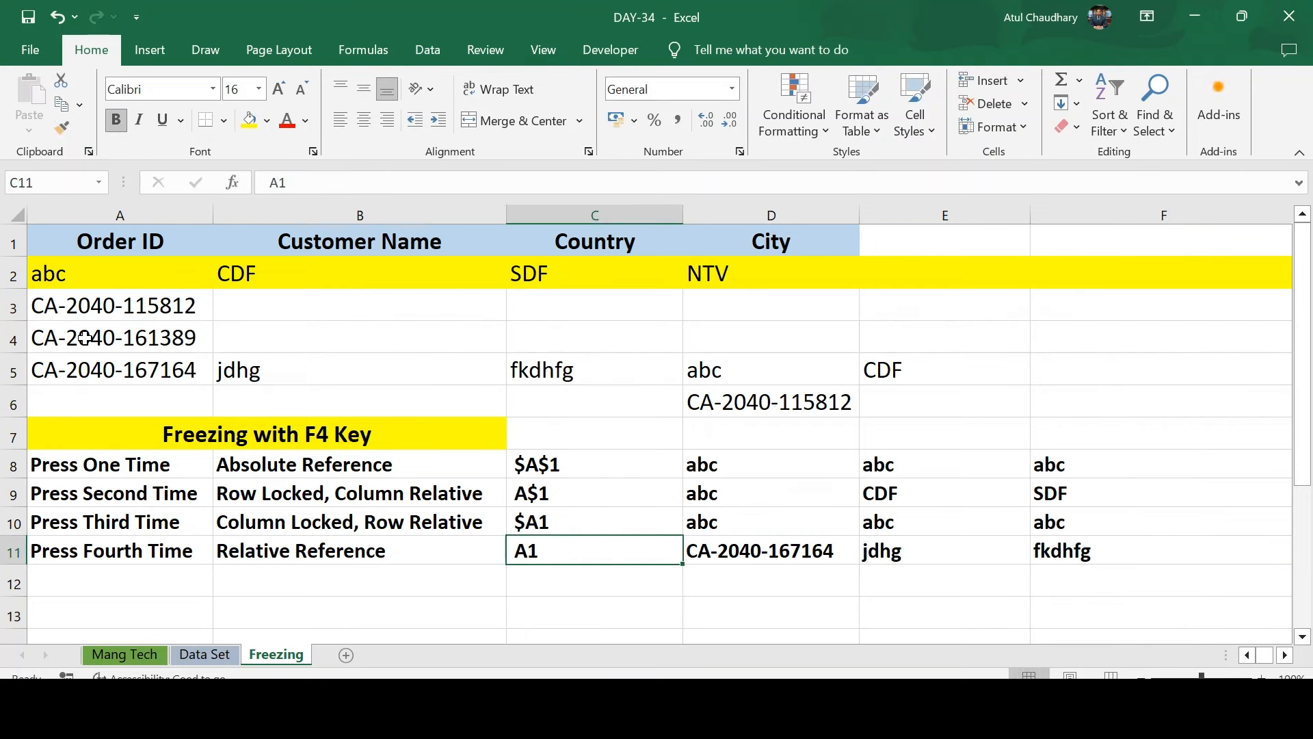
pyautogui.press('Right')
pyautogui.hotkey('shift', 'Down')
pyautogui.hotkey('shift', 'Right')
pyautogui.hotkey('shift', 'Right')
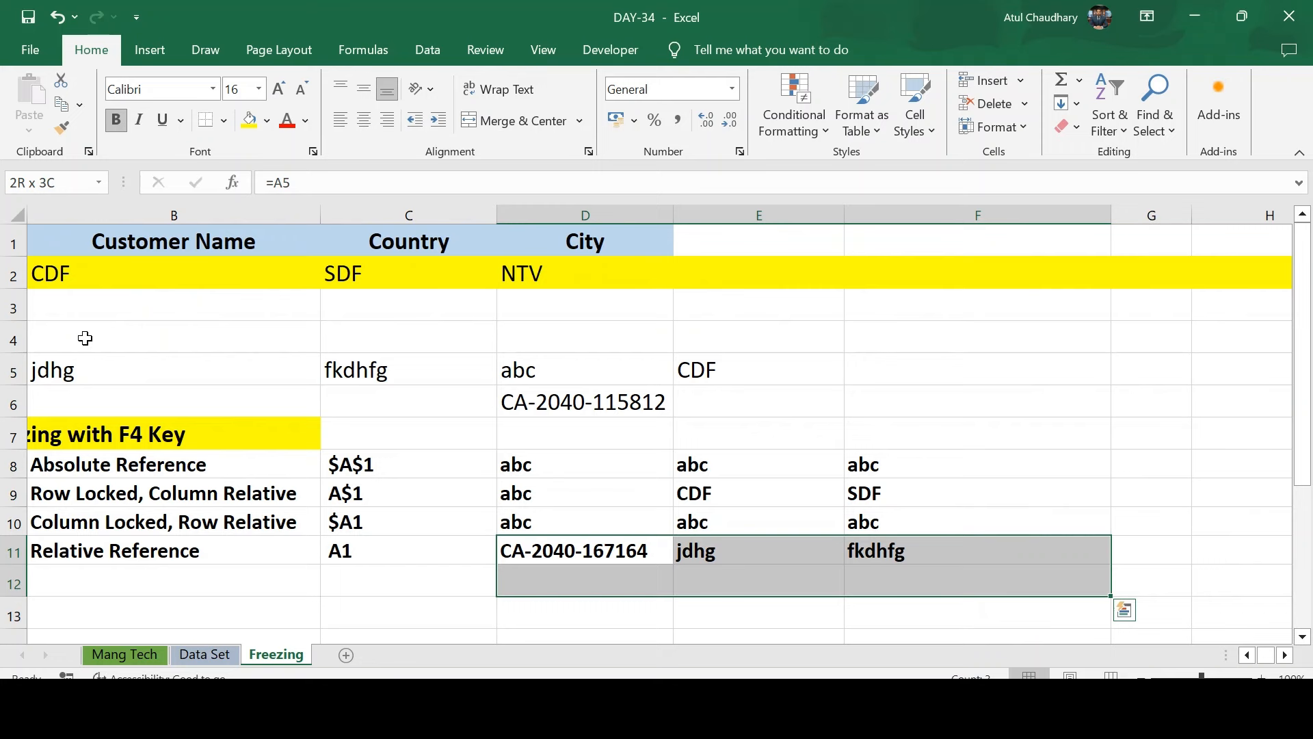
pyautogui.hotkey('ctrl', 'd')
# Inspect the formulas in D12, E12 and F12 and the source cells they reference.
pyautogui.press('Left')
pyautogui.press('Up')
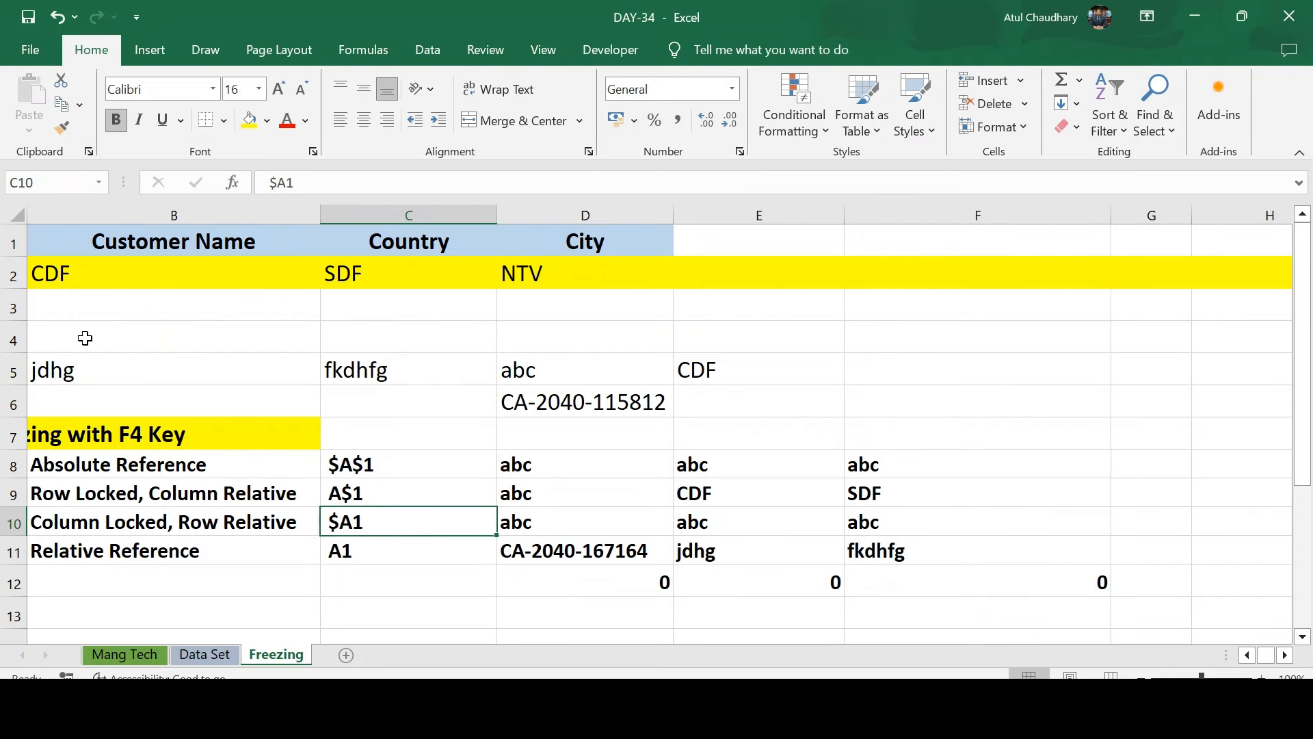
pyautogui.press('Down')
pyautogui.press('Left')
pyautogui.press('Left')
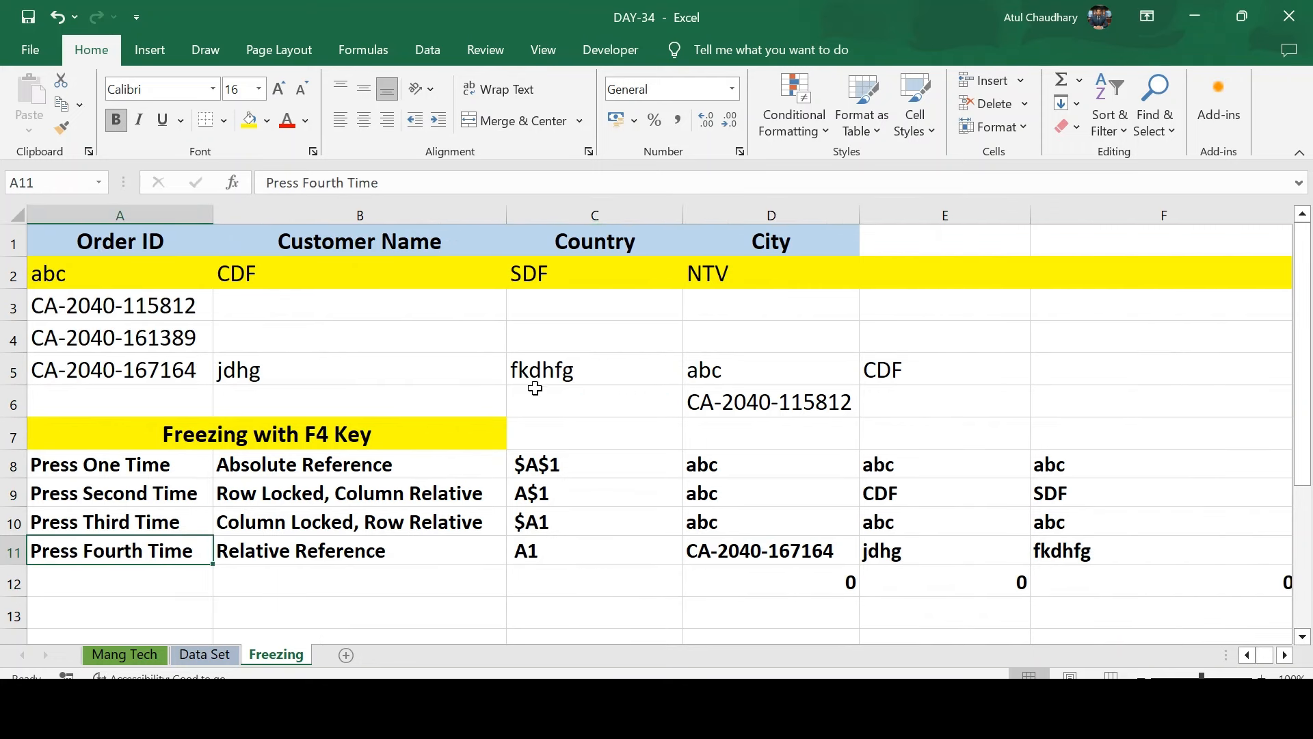
pyautogui.click(750, 585)
pyautogui.write('=A6')
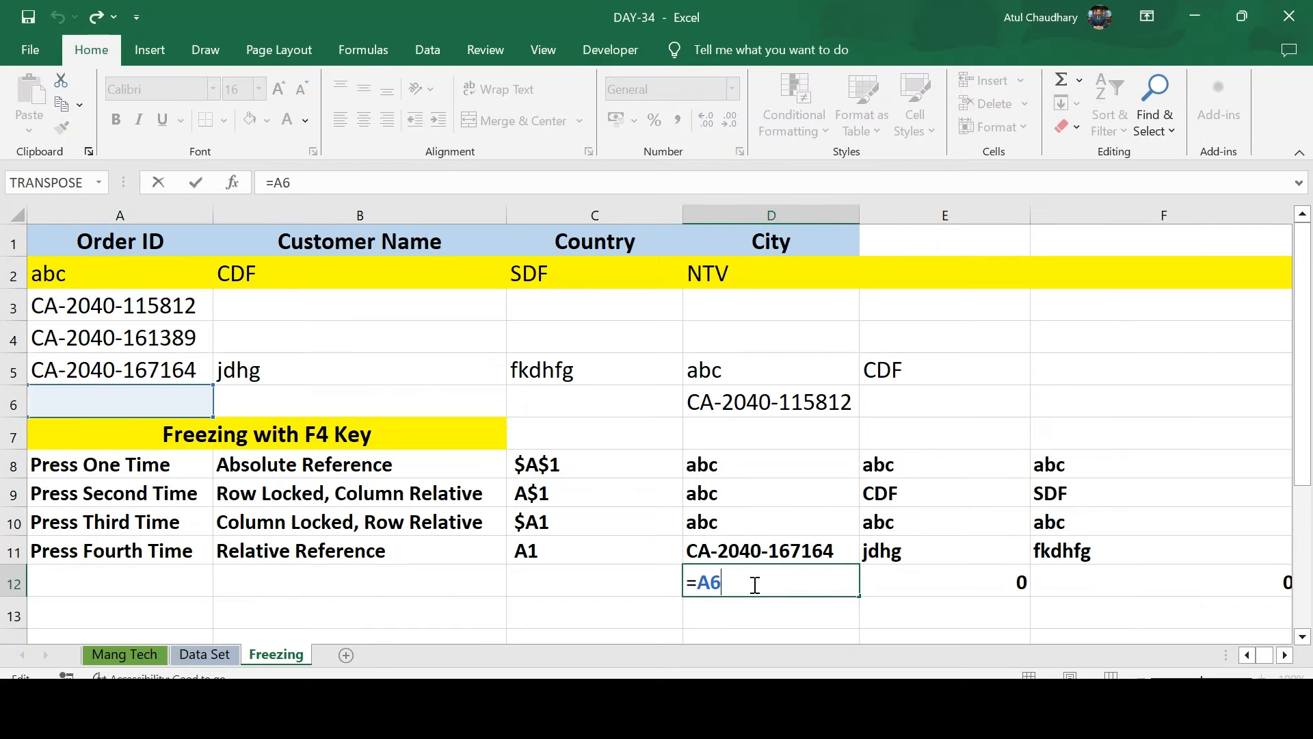
pyautogui.hotkey('ctrl', 'Return')
pyautogui.press('Right')
pyautogui.press('F2')
pyautogui.press('Escape')
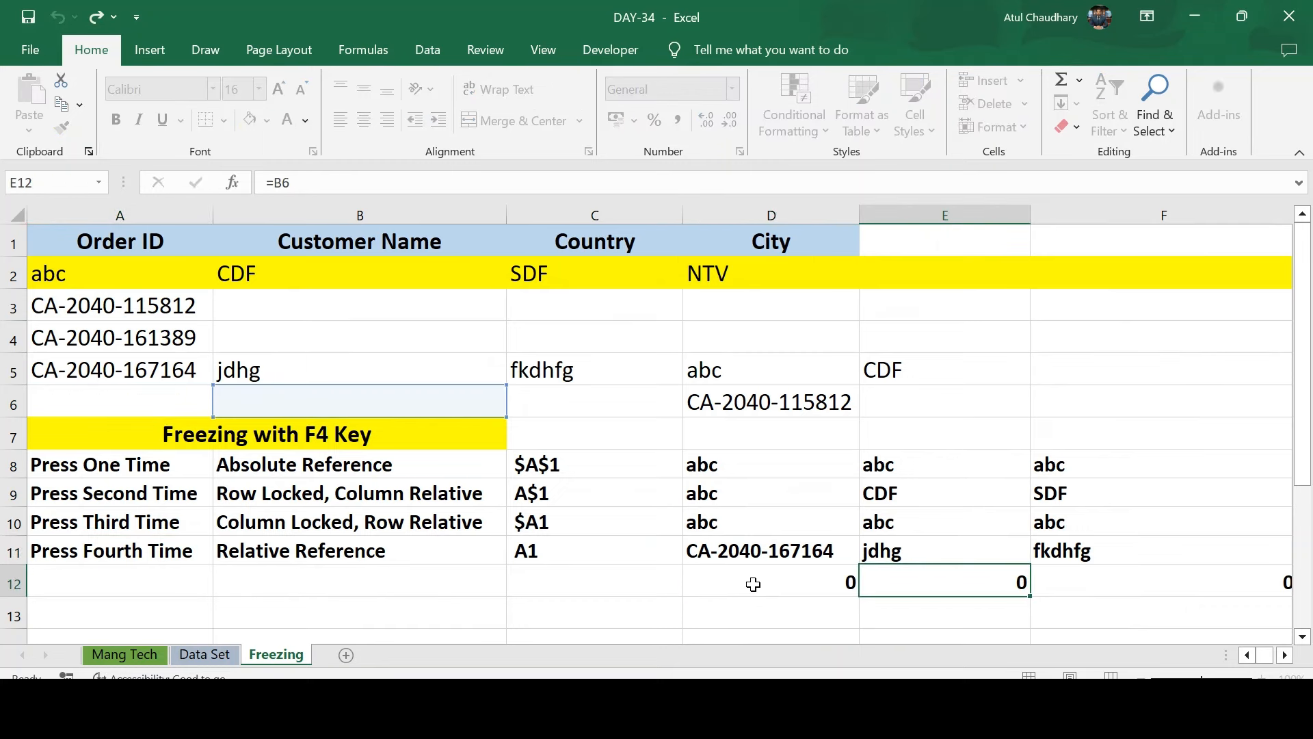
pyautogui.press('Right')
pyautogui.press('F2')
pyautogui.press('Escape')
pyautogui.press('Left')
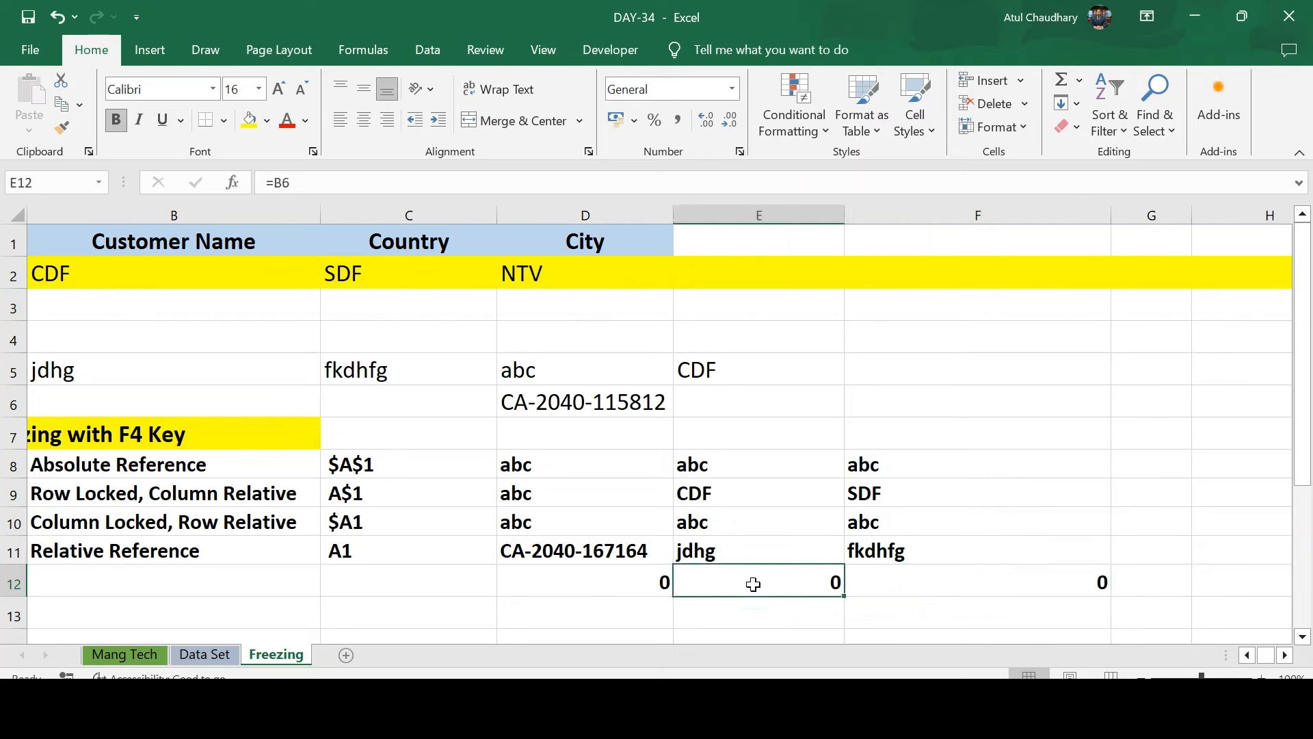
# Examine cells A6 to C6, which the relative formulas in row 12 refer to.
pyautogui.press('Left')
pyautogui.press('Left')
pyautogui.press('Left')
pyautogui.press('Left')
pyautogui.press('Up')
pyautogui.press('Up')
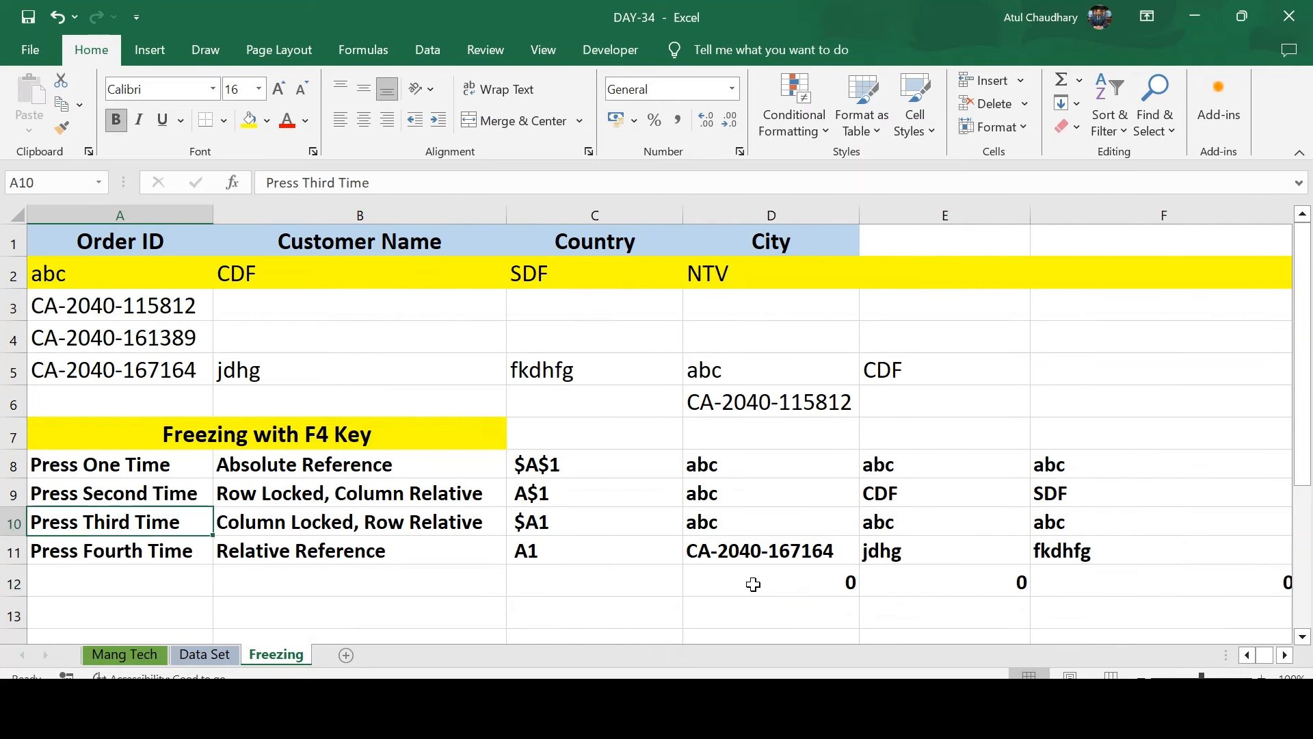
pyautogui.press('Up')
pyautogui.press('Up')
pyautogui.press('Up')
pyautogui.press('Up')
pyautogui.press('Right')
pyautogui.press('Right')
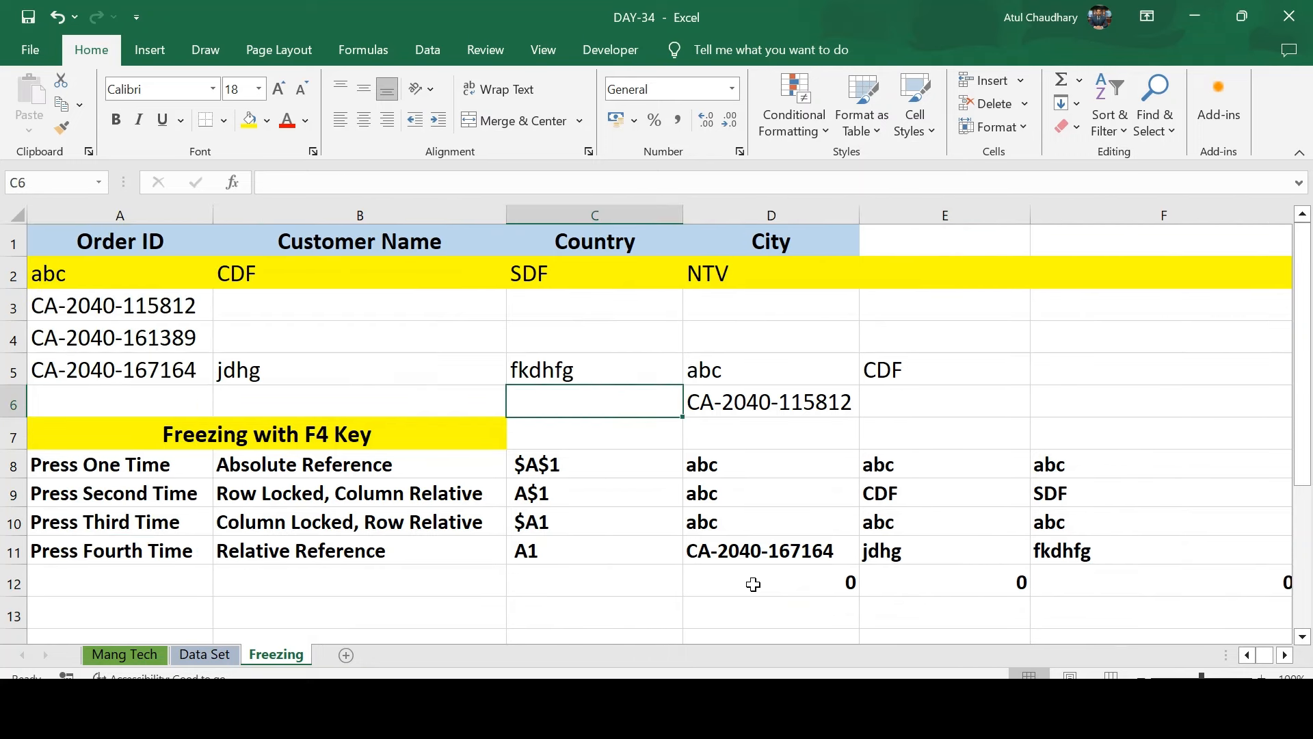
# Review the source cells B2:B5 and the whole highlighted row 2.
pyautogui.press('Up')
pyautogui.press('Up')
pyautogui.press('Left')
pyautogui.press('Left')
pyautogui.hotkey('shift', 'Up')
pyautogui.hotkey('shift', 'Up')
pyautogui.hotkey('shift', 'Up')
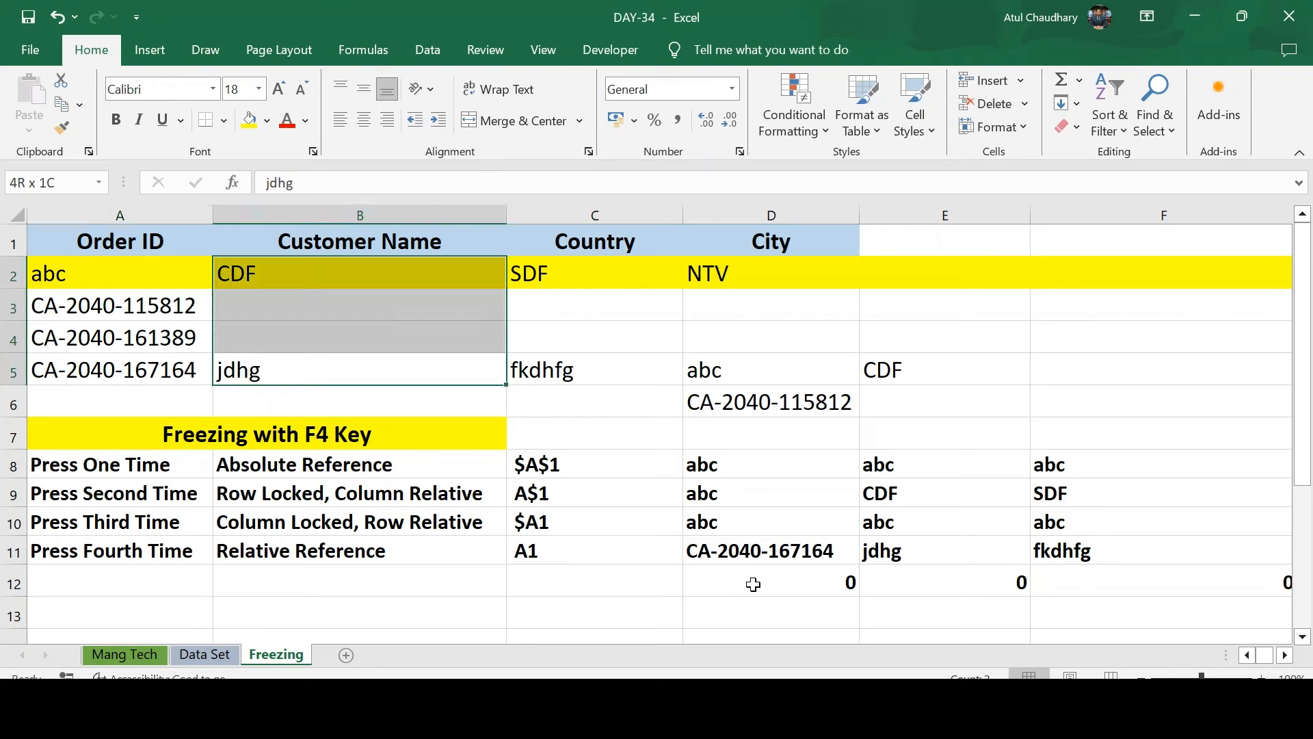
pyautogui.press('Left')
pyautogui.press('Up')
pyautogui.press('Up')
pyautogui.press('Up')
pyautogui.hotkey('shift', 'space')
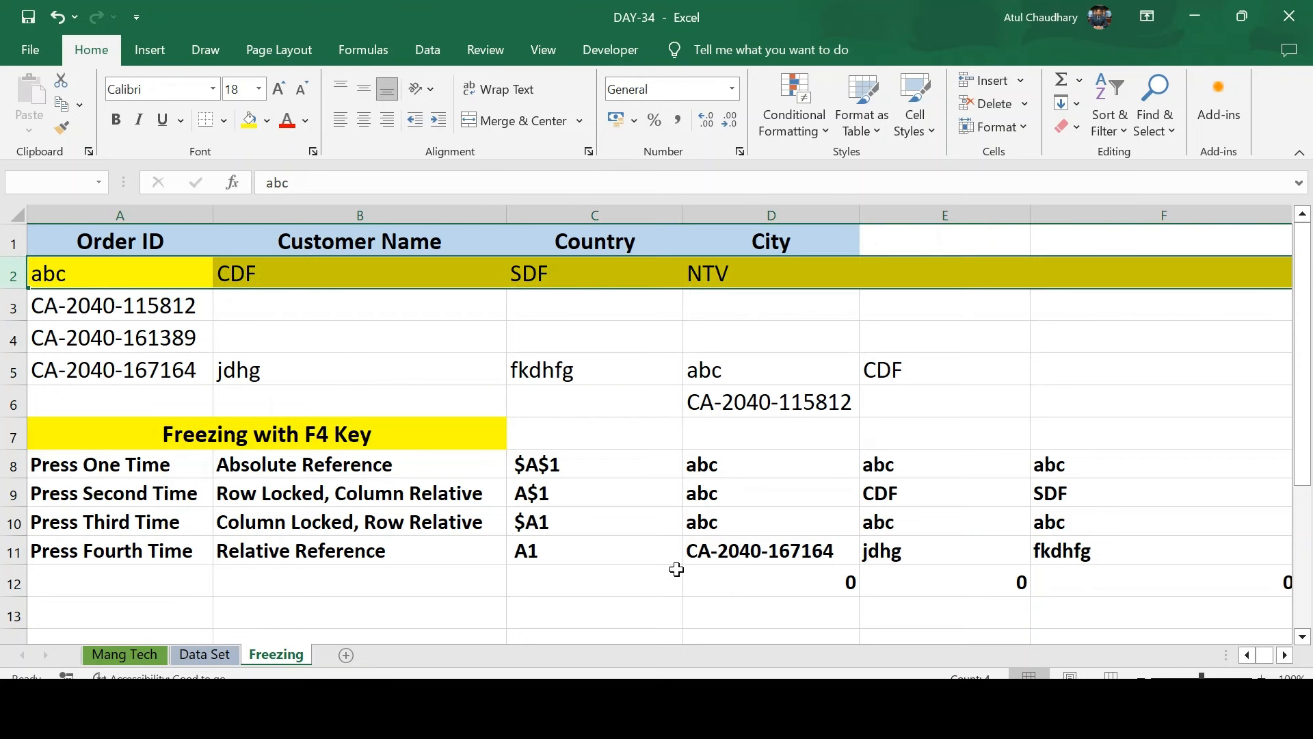
# Paste the order ID from A13 of the Data Set sheet into A2 of the Freezing sheet as values only.
pyautogui.click(128, 296)
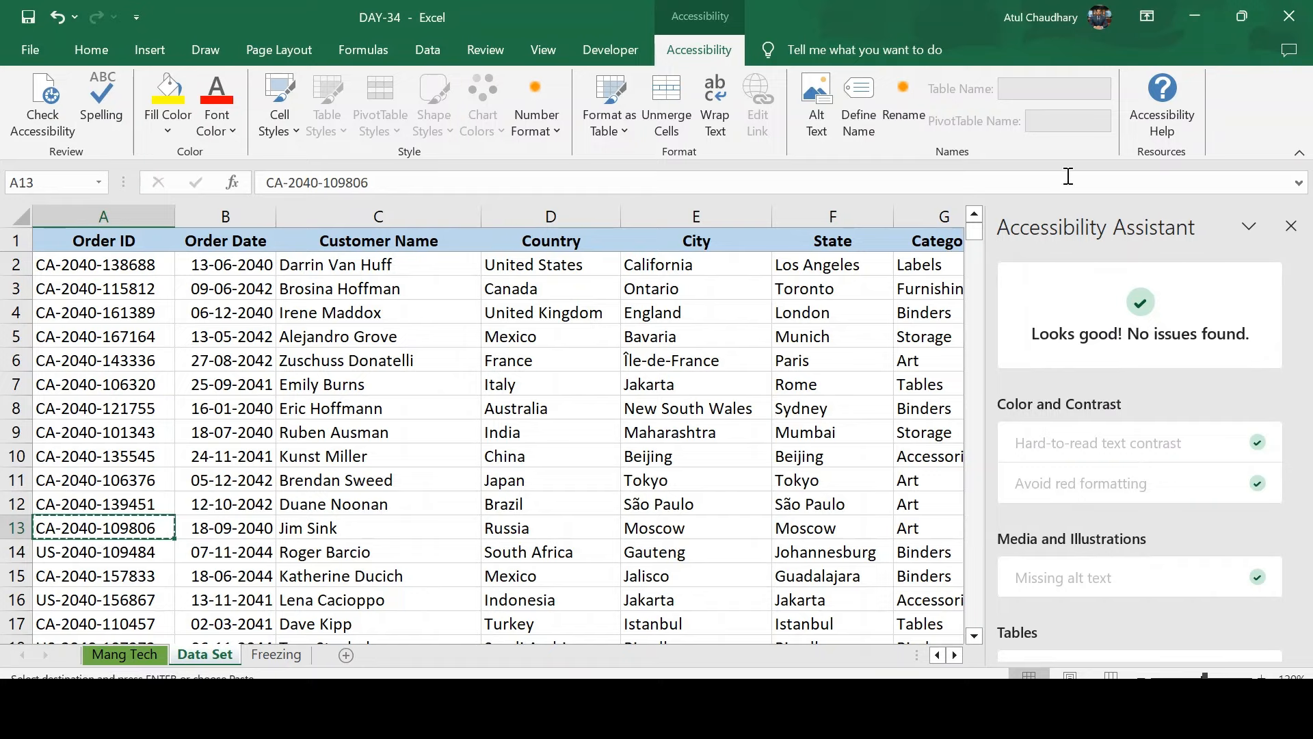
pyautogui.click(1291, 229)
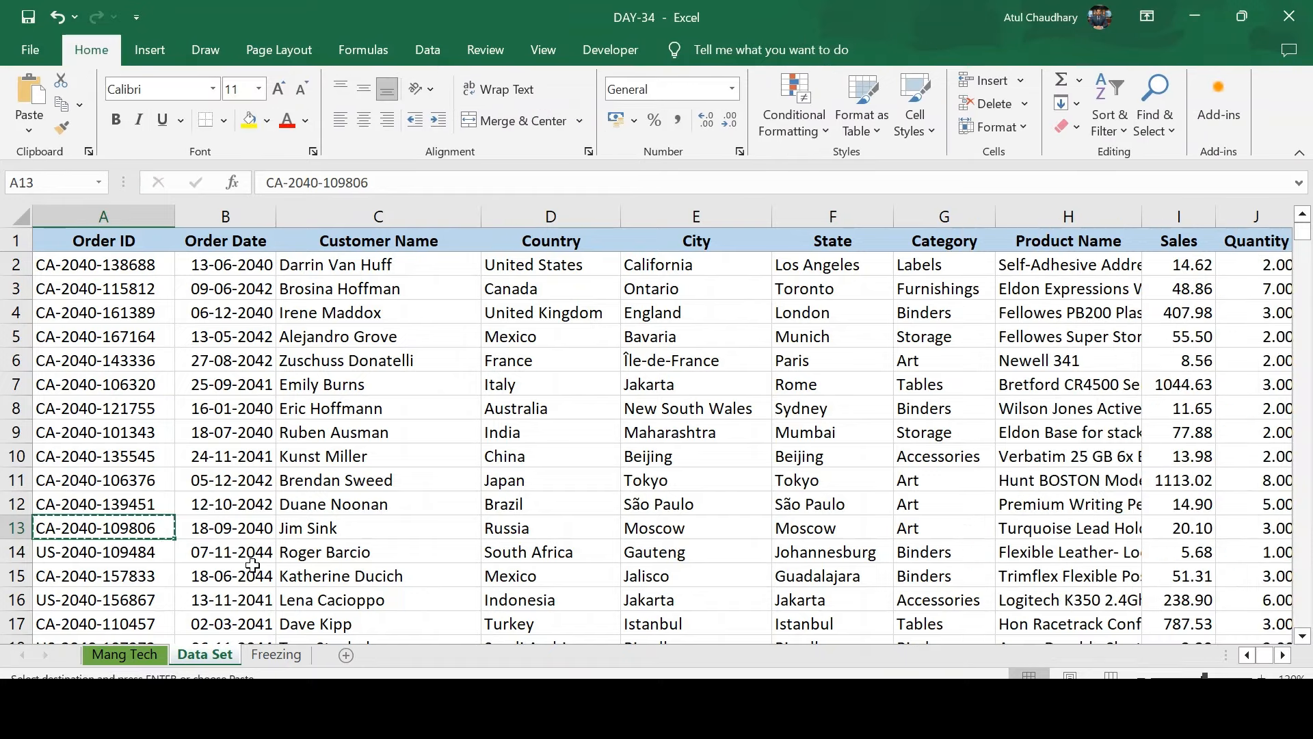
pyautogui.click(275, 655)
pyautogui.press('Up')
pyautogui.press('Up')
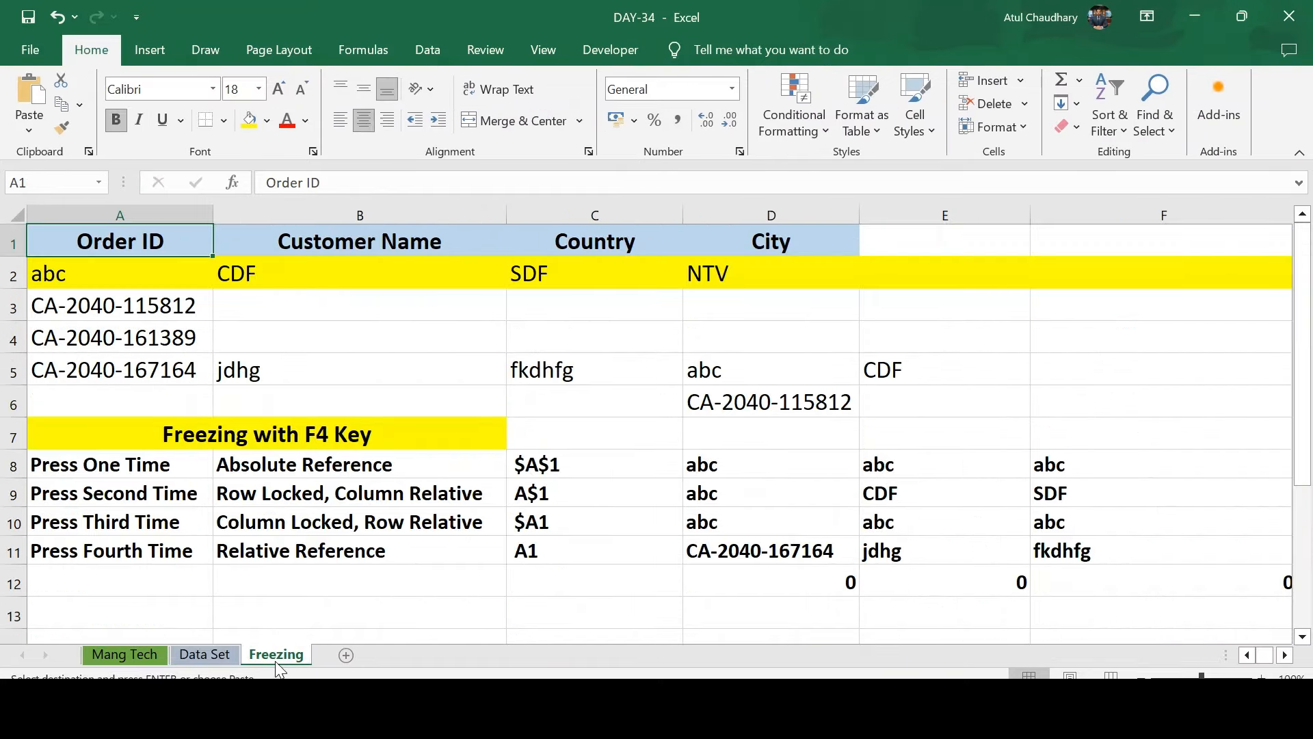
pyautogui.press('Down')
pyautogui.hotkey('ctrl', 'alt', 'v')
pyautogui.press('Down')
pyautogui.press('Down')
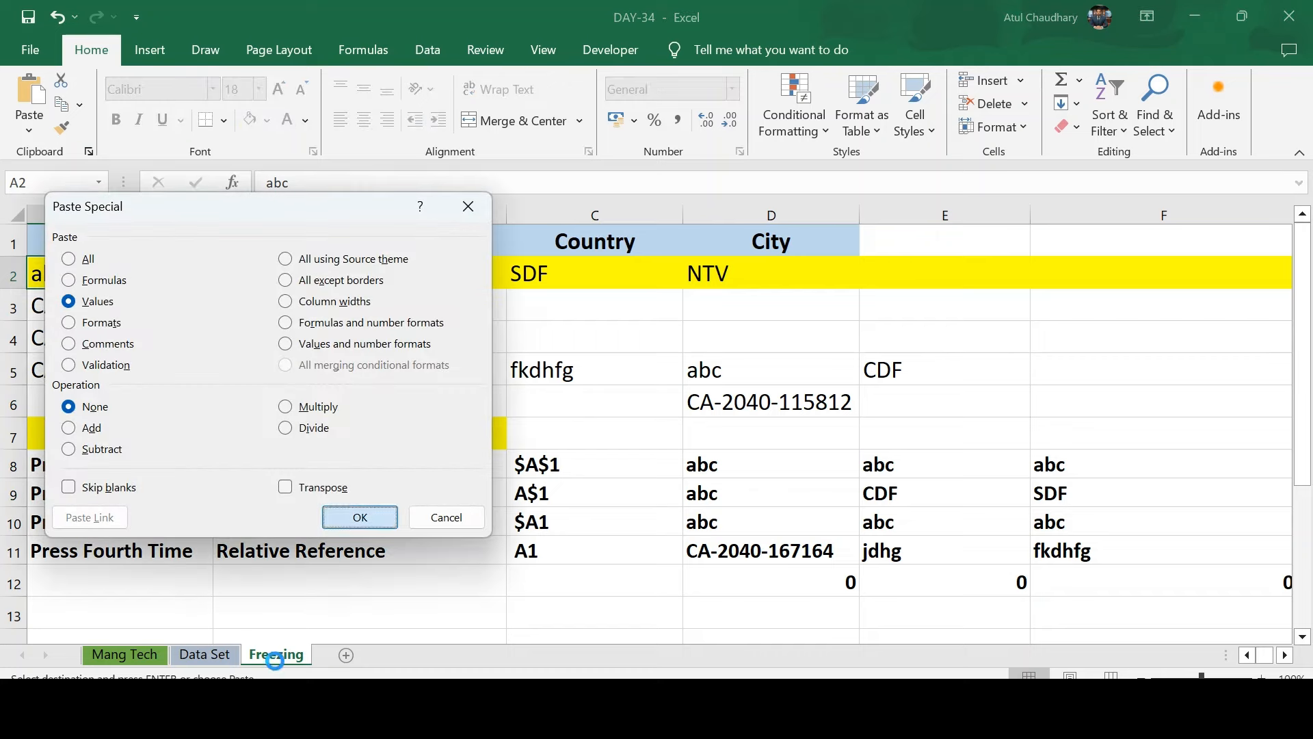
pyautogui.press('Return')
# Clear the contents of B2:D5 under the Customer Name, Country and City headings.
pyautogui.click(237, 265)
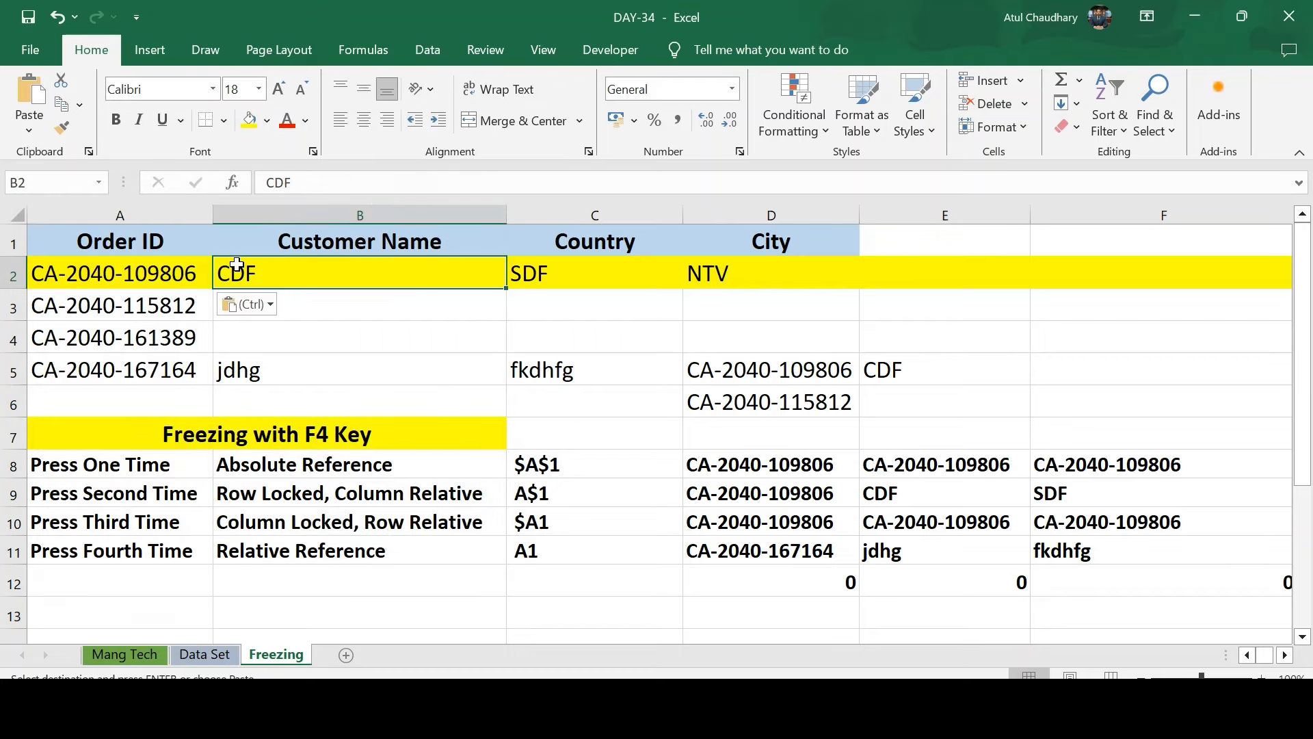
pyautogui.hotkey('shift', 'Down')
pyautogui.hotkey('shift', 'Down')
pyautogui.hotkey('shift', 'Down')
pyautogui.hotkey('shift', 'Right')
pyautogui.hotkey('shift', 'Right')
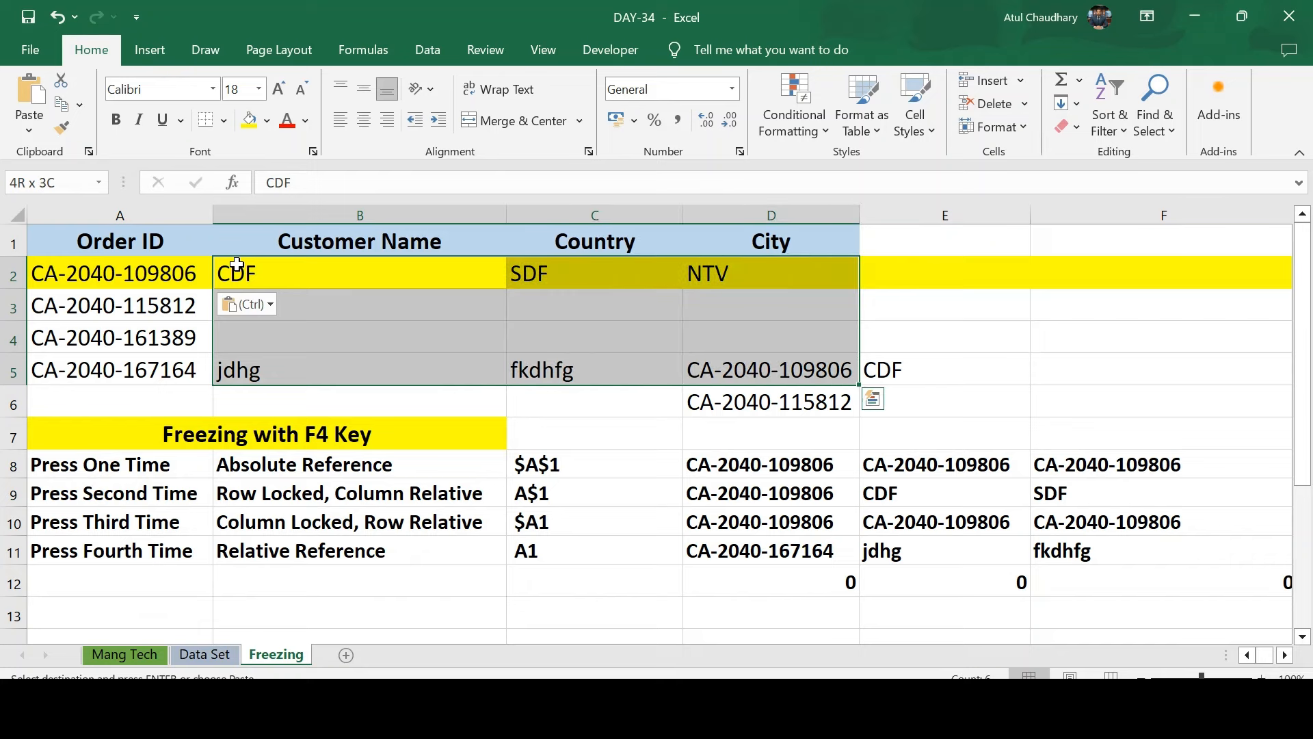
pyautogui.press('Delete')
pyautogui.press('Up')
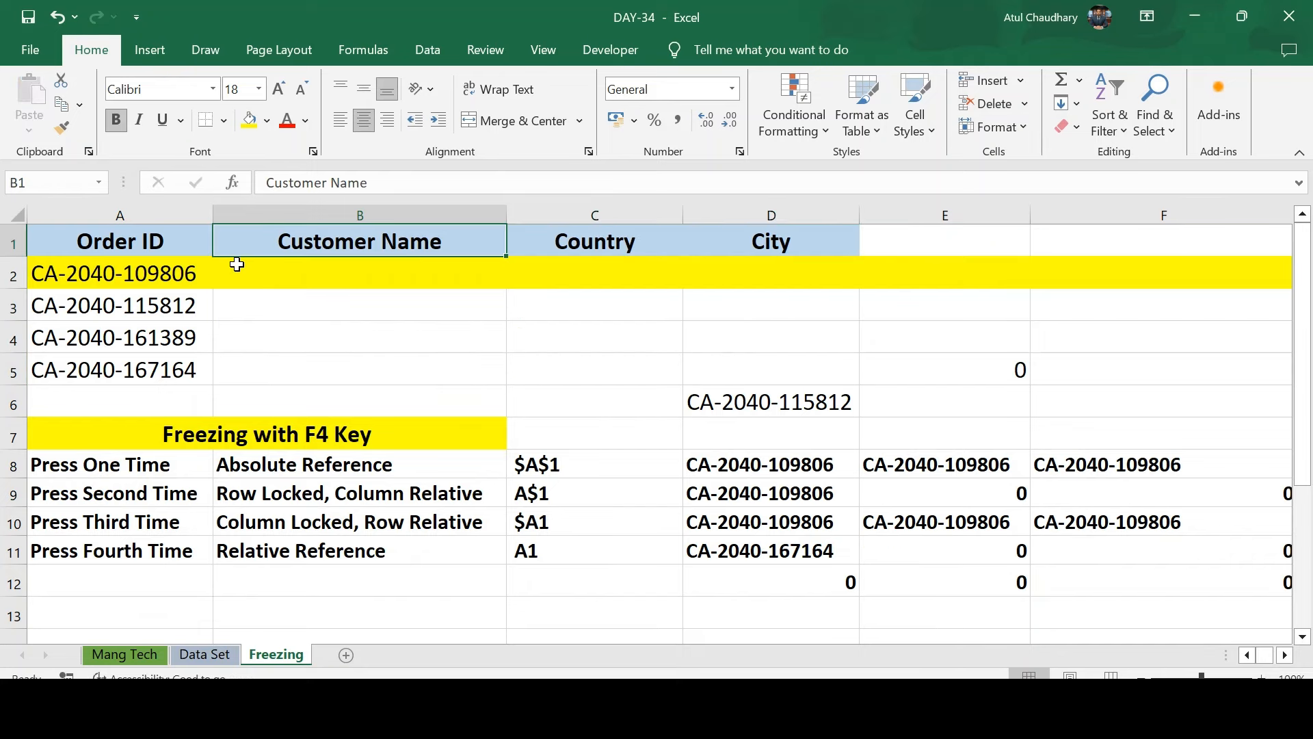
# Remove the yellow fill from the whole of row 2.
pyautogui.press('Right')
pyautogui.press('Right')
pyautogui.press('Down')
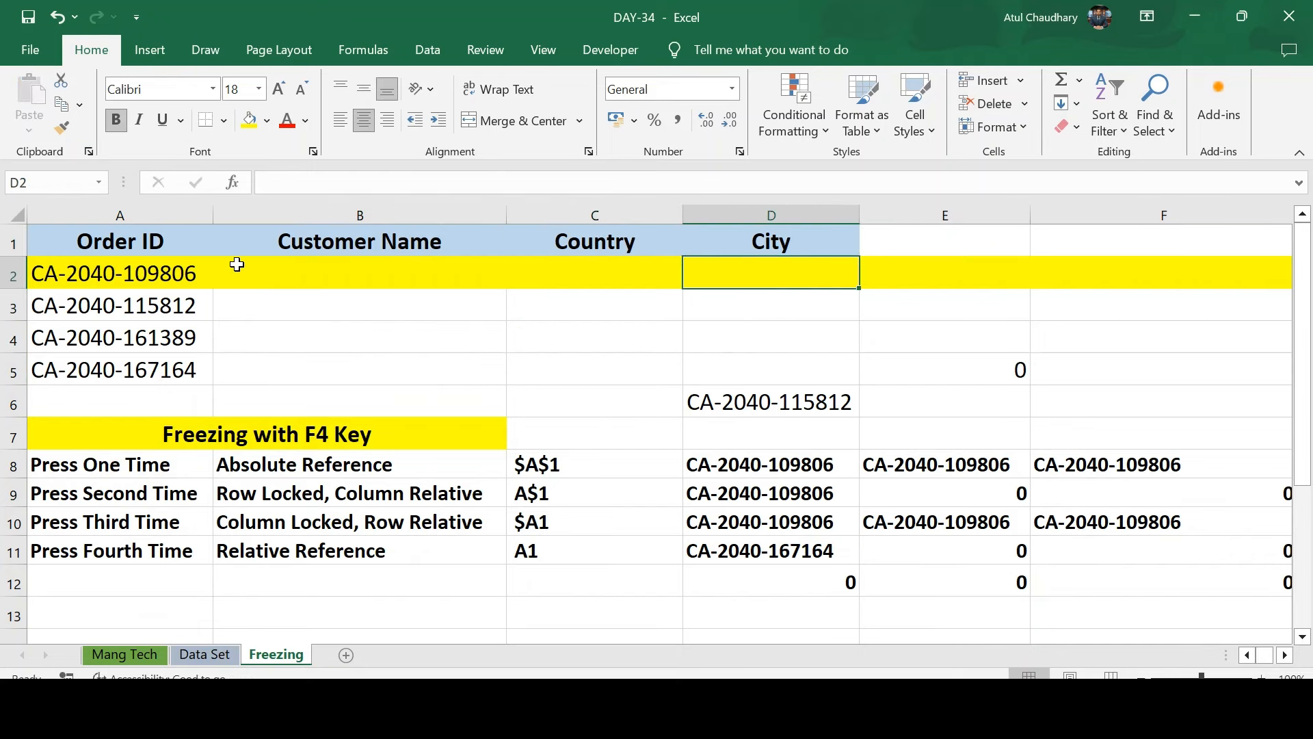
pyautogui.press('Left')
pyautogui.press('Left')
pyautogui.hotkey('shift', 'space')
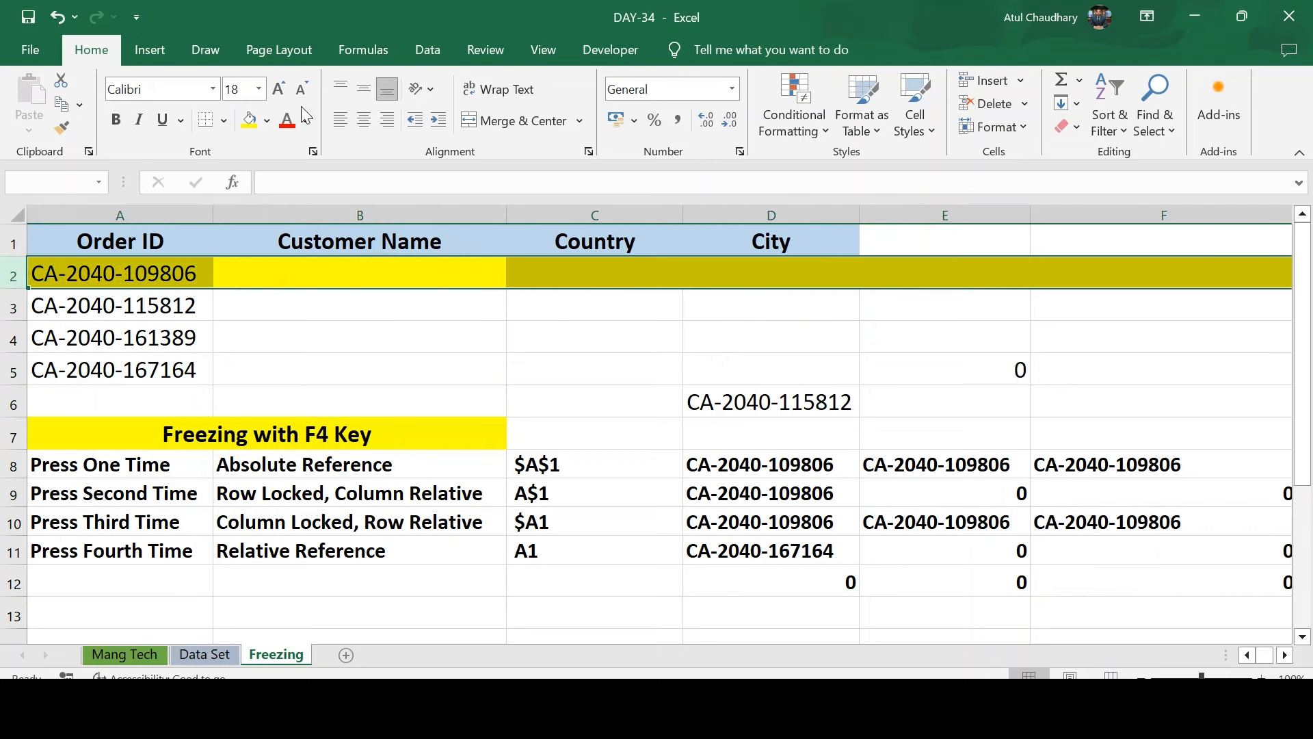
pyautogui.click(266, 123)
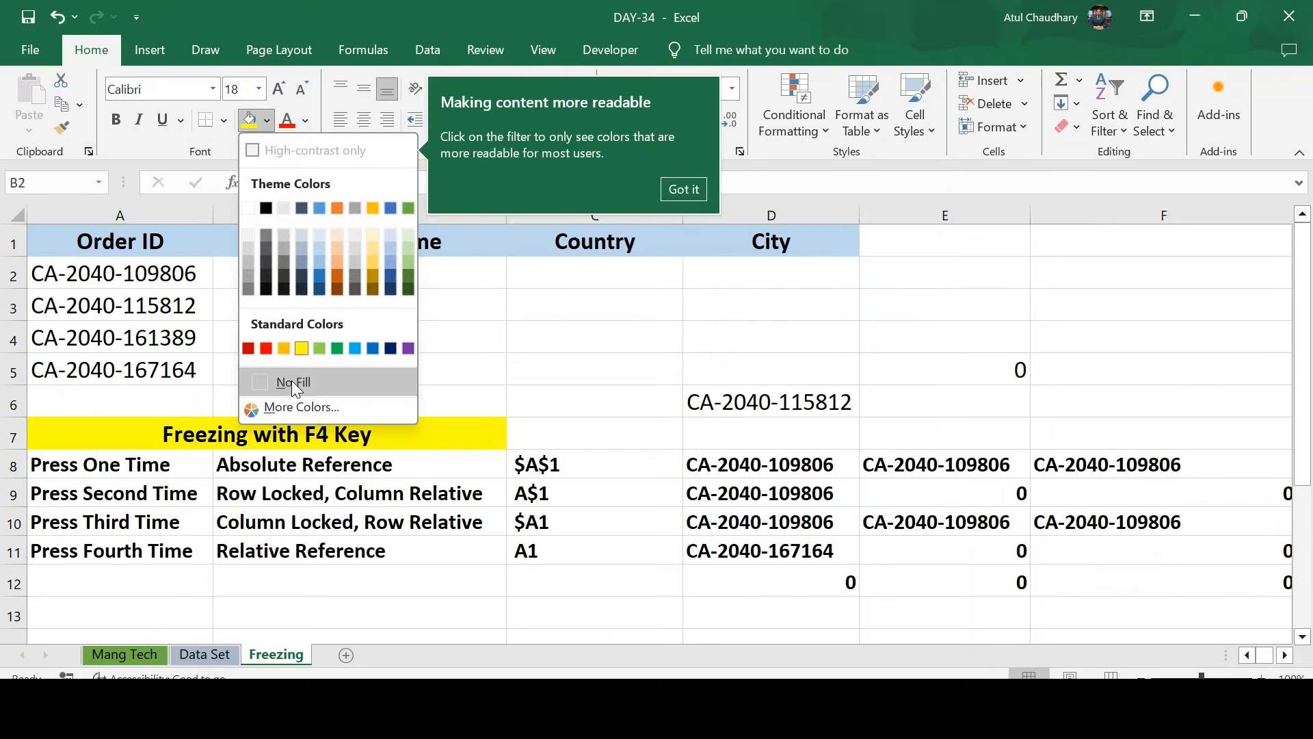
pyautogui.click(292, 380)
# Compare the Customer Name, Country and City headings on the Freezing sheet with the columns on the Data Set sheet.
pyautogui.press('Left')
pyautogui.press('Up')
pyautogui.press('Right')
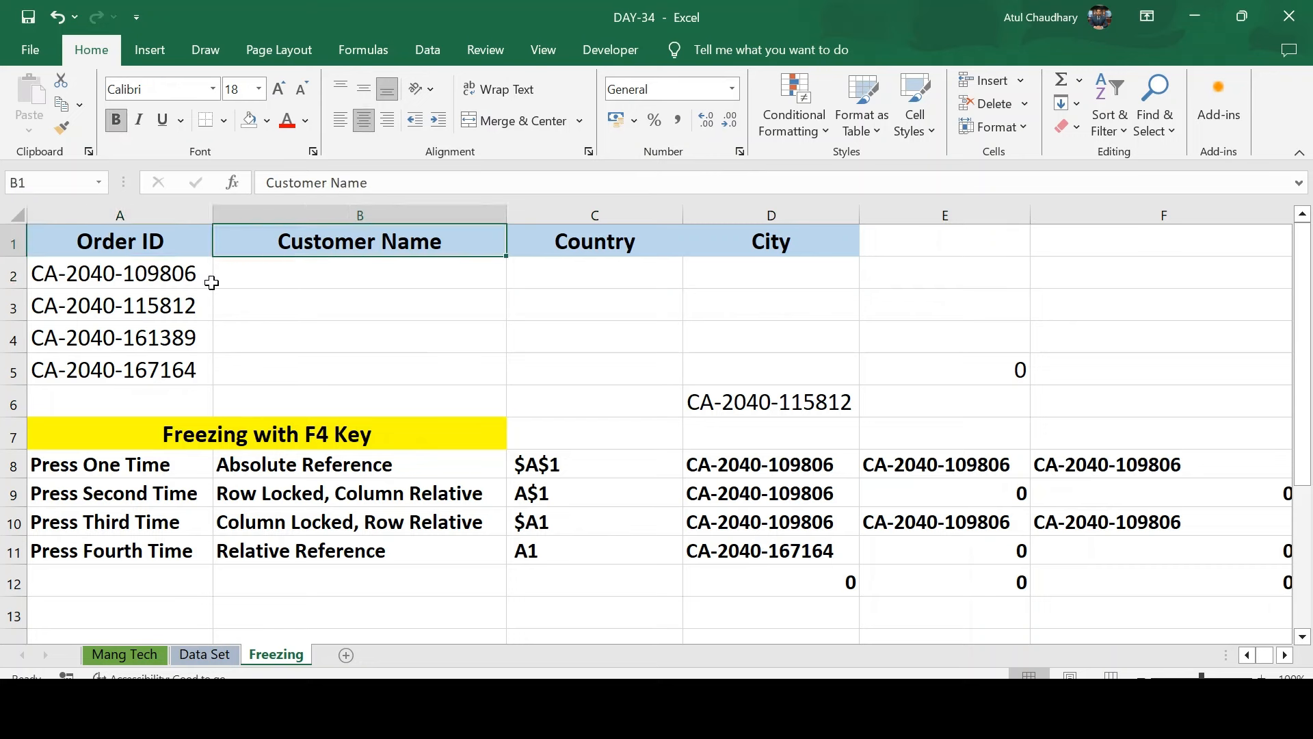
pyautogui.press('Right')
pyautogui.press('Down')
pyautogui.press('Right')
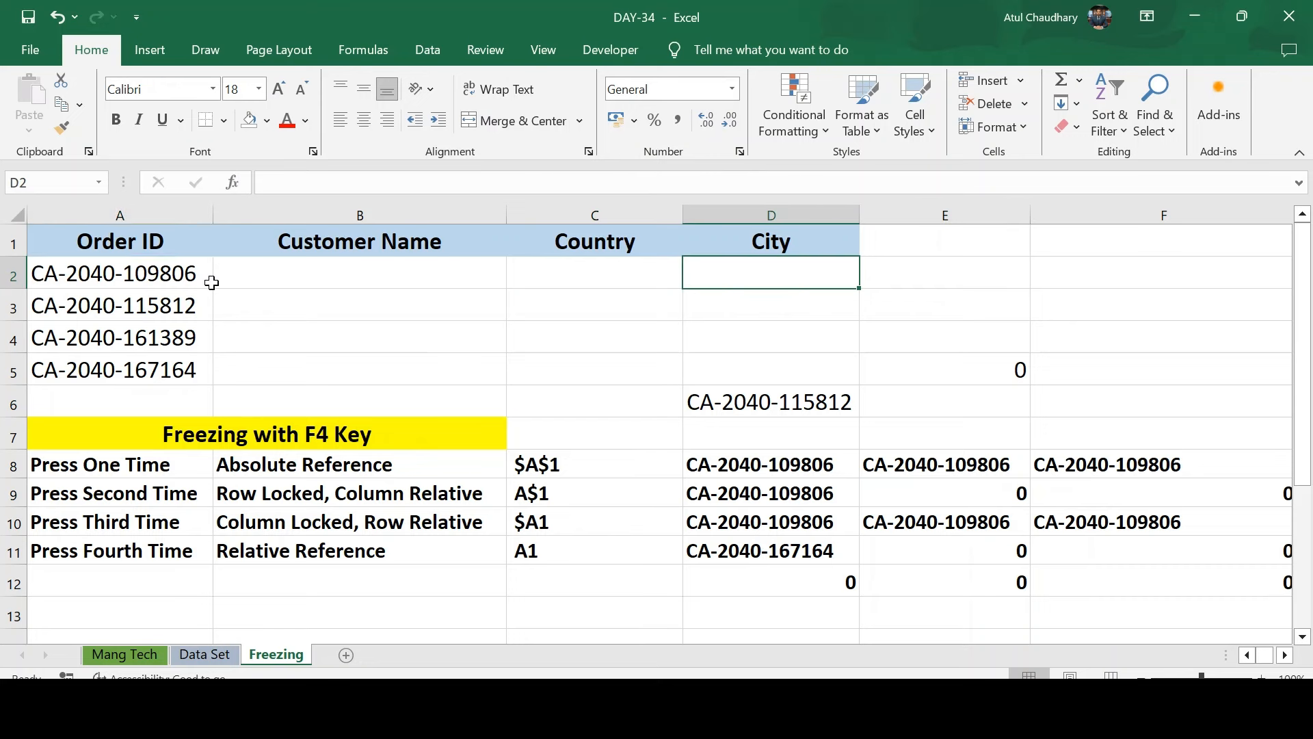
pyautogui.press('Up')
pyautogui.press('Left')
pyautogui.press('Left')
pyautogui.press('Left')
pyautogui.press('Right')
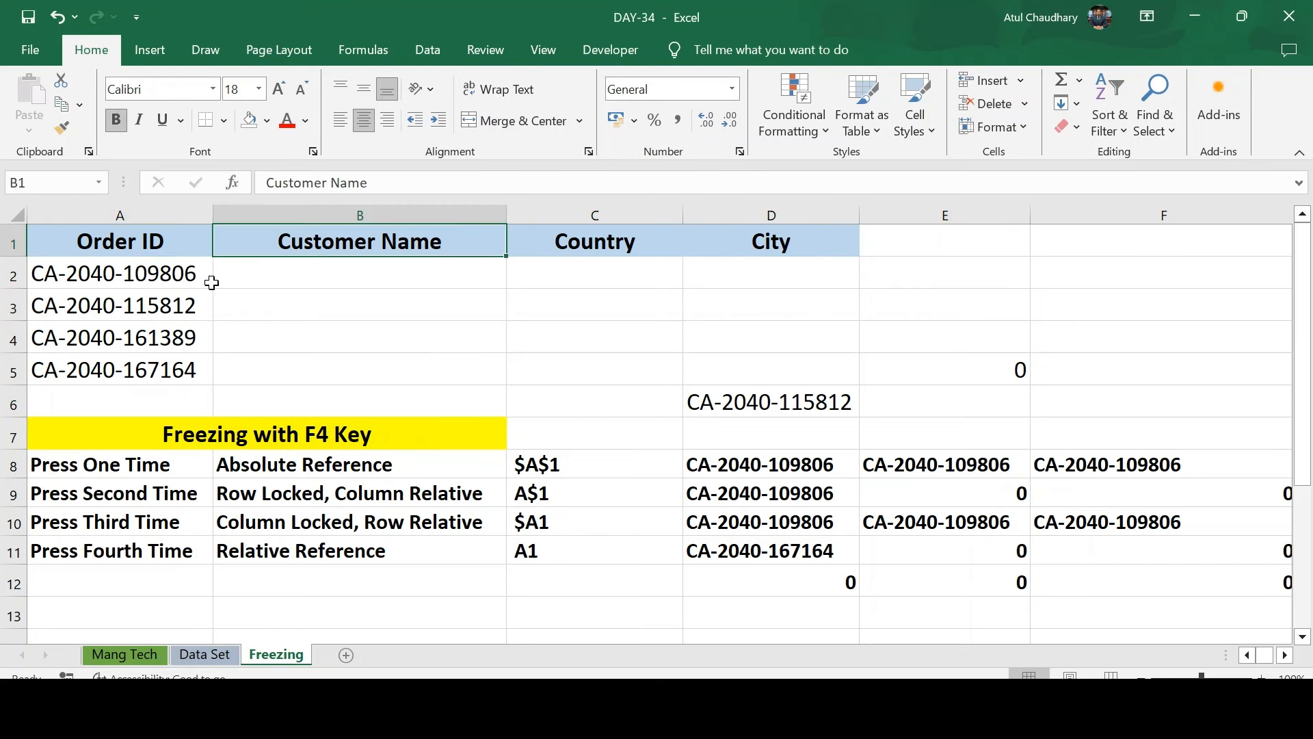
pyautogui.hotkey('ctrl', 'pageup')
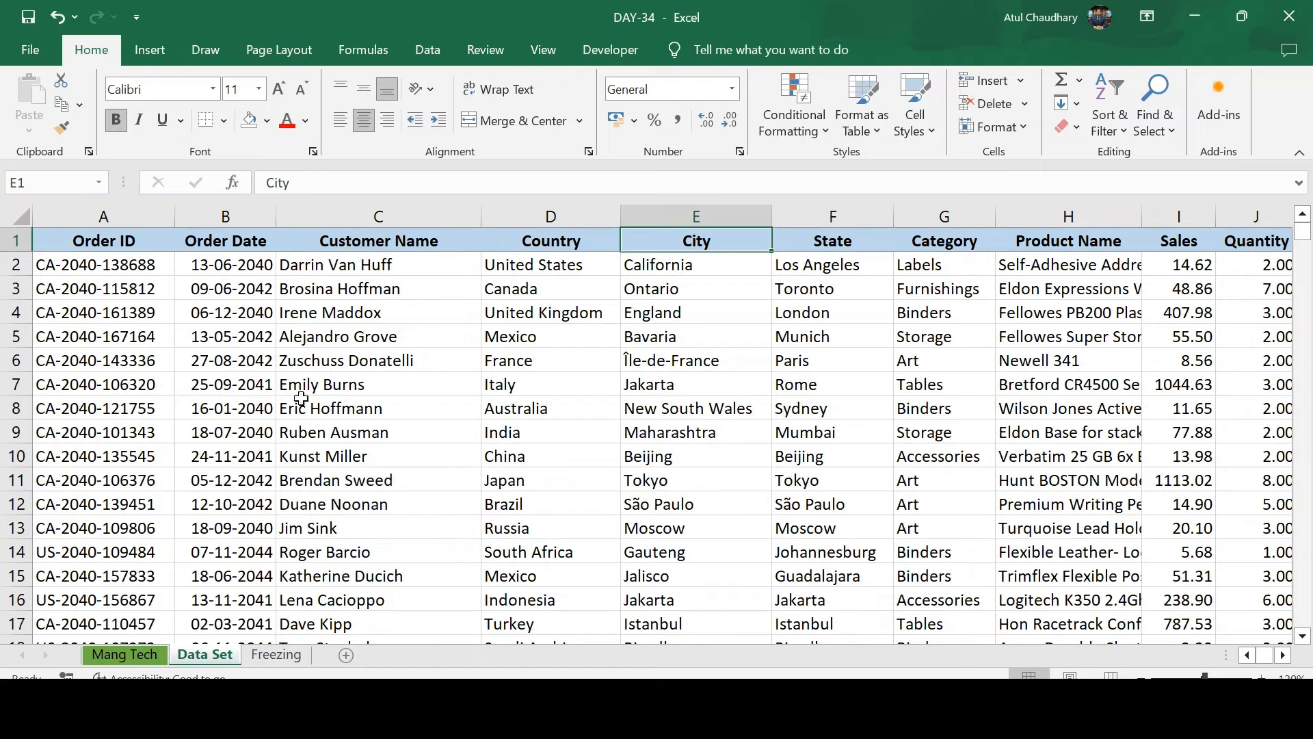
pyautogui.click(285, 660)
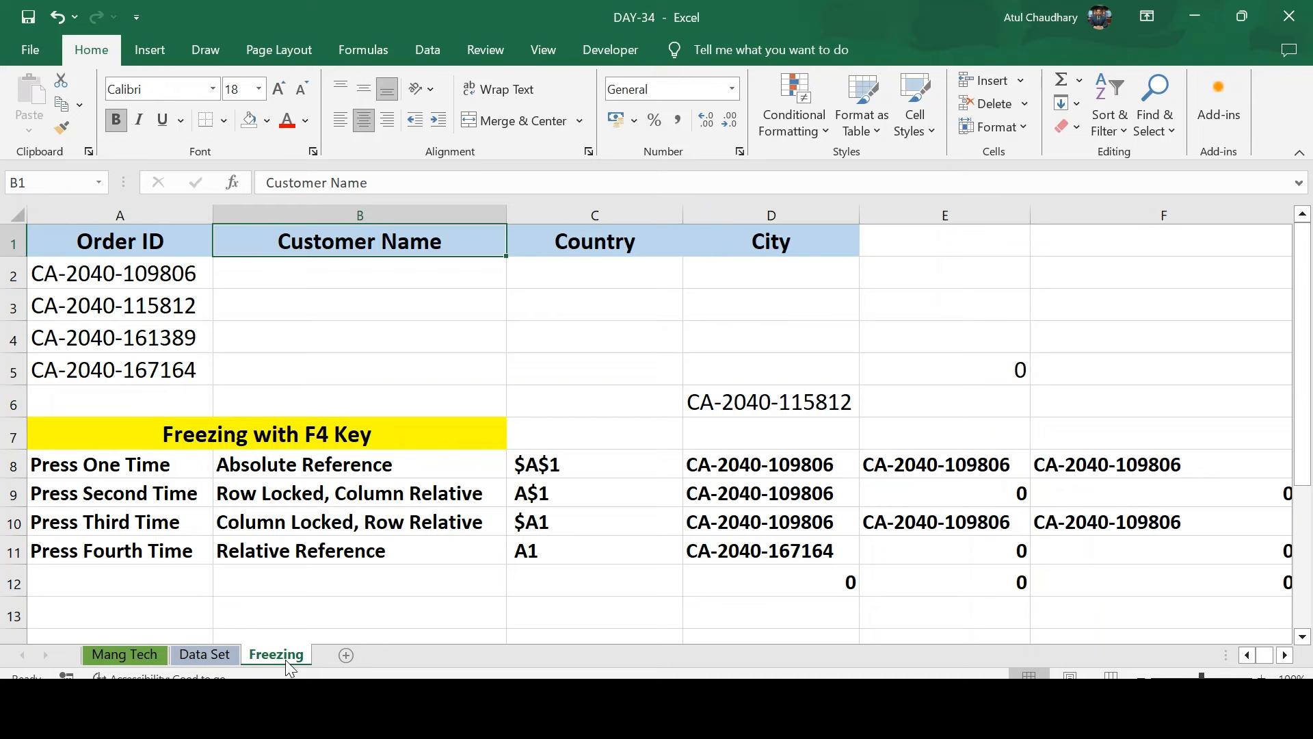
pyautogui.press('Down')
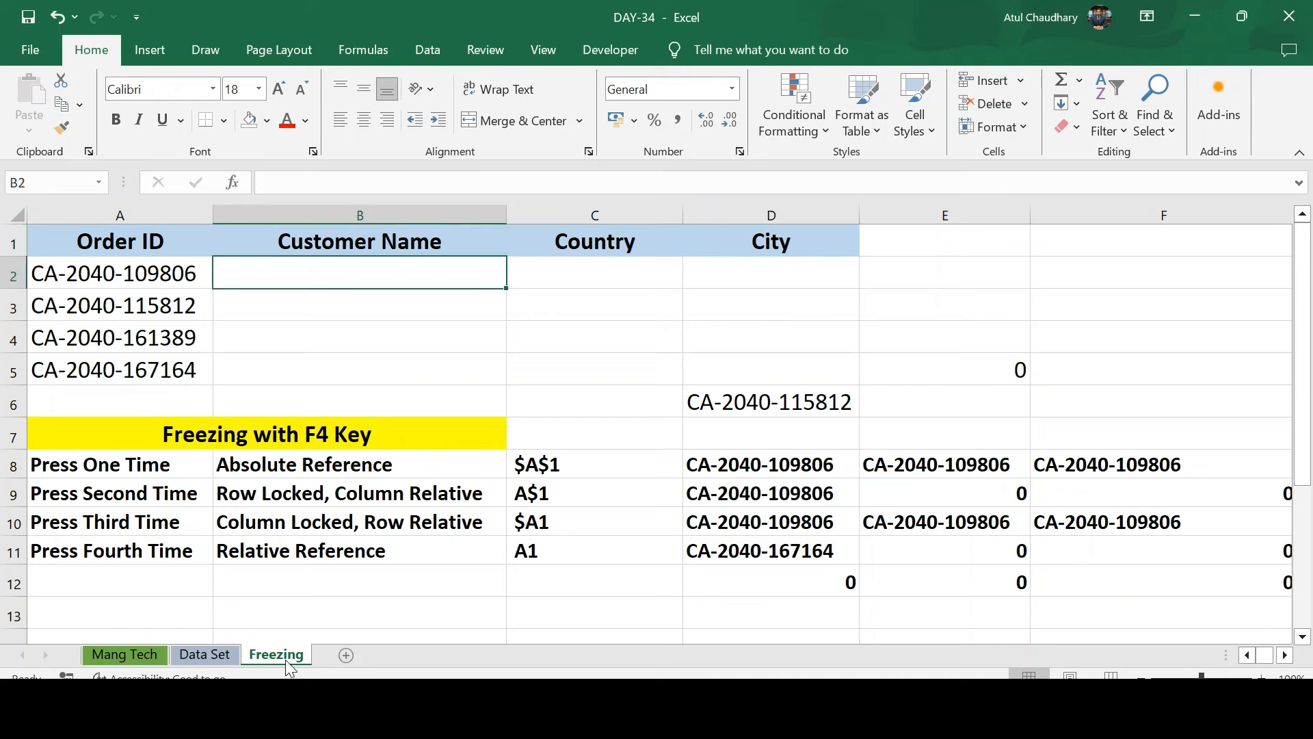
pyautogui.write('=VLOOKUP(')
pyautogui.press('Left')
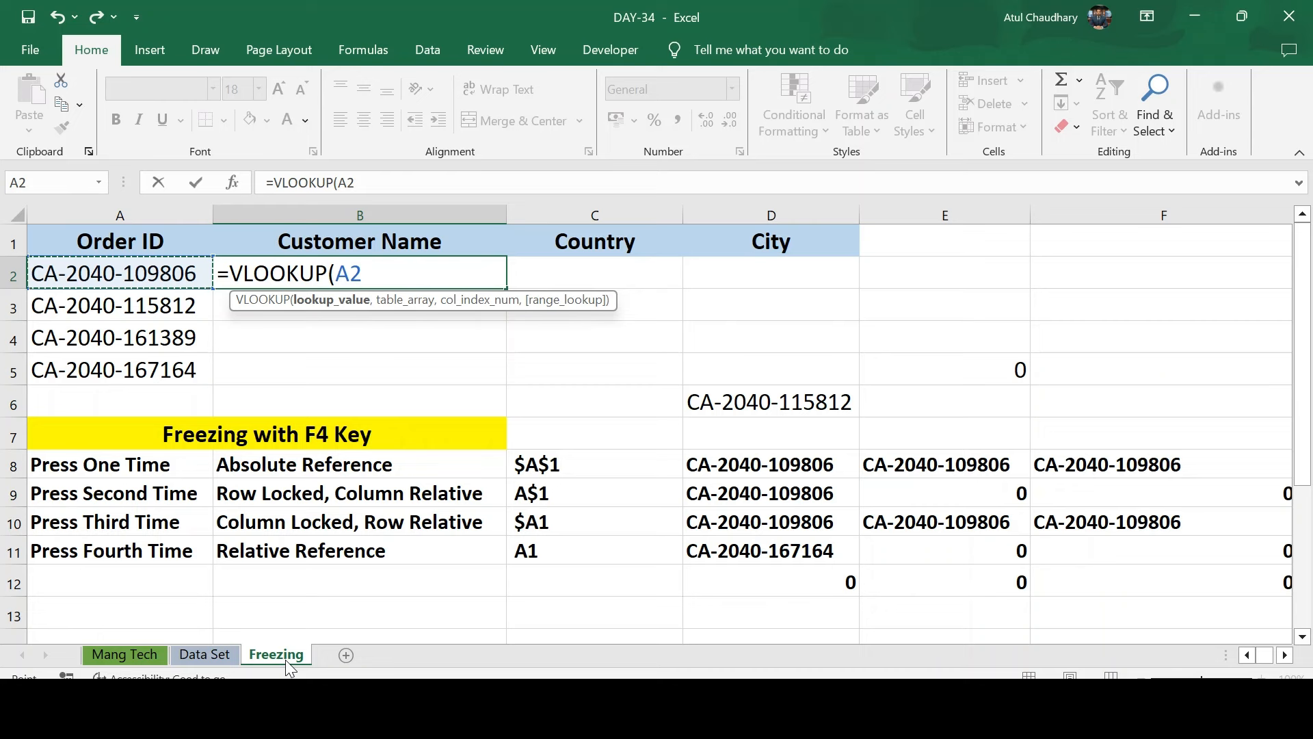
pyautogui.press('F4')
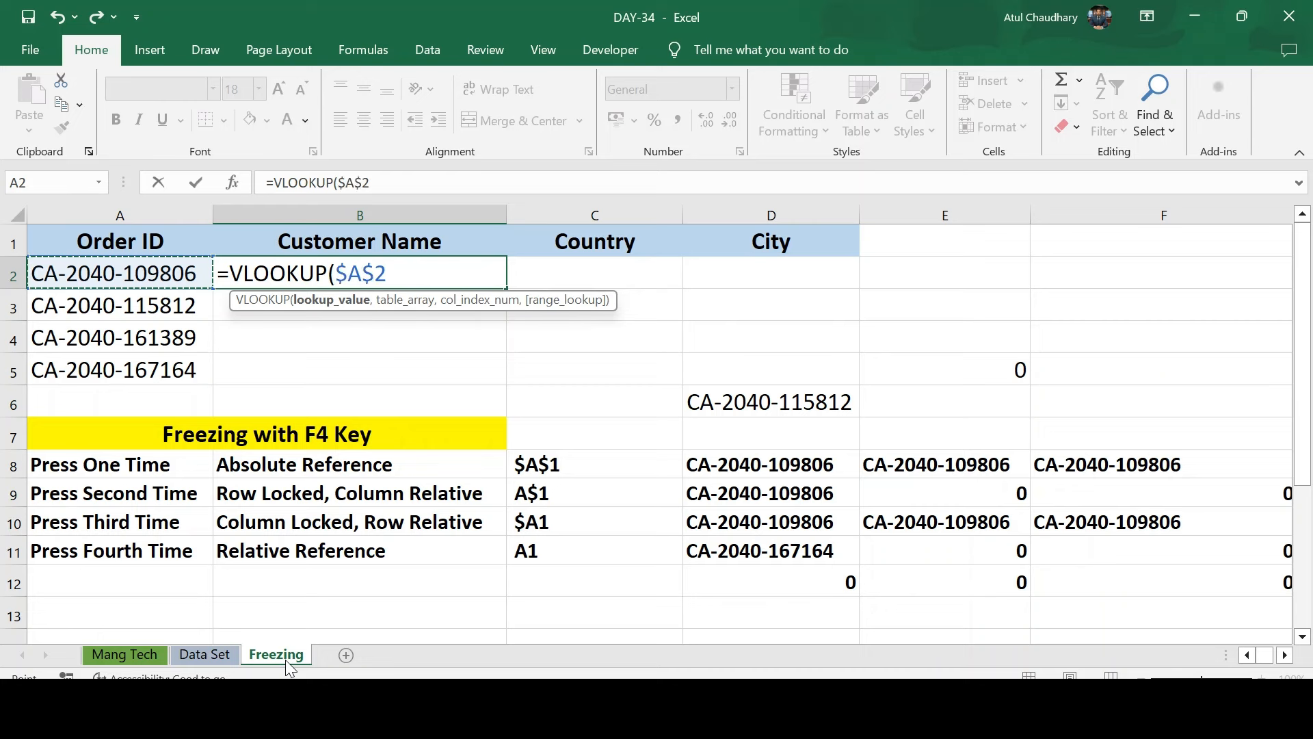
pyautogui.press('F4')
pyautogui.press('BackSpace')
pyautogui.press('BackSpace')
pyautogui.press('BackSpace')
pyautogui.press('BackSpace')
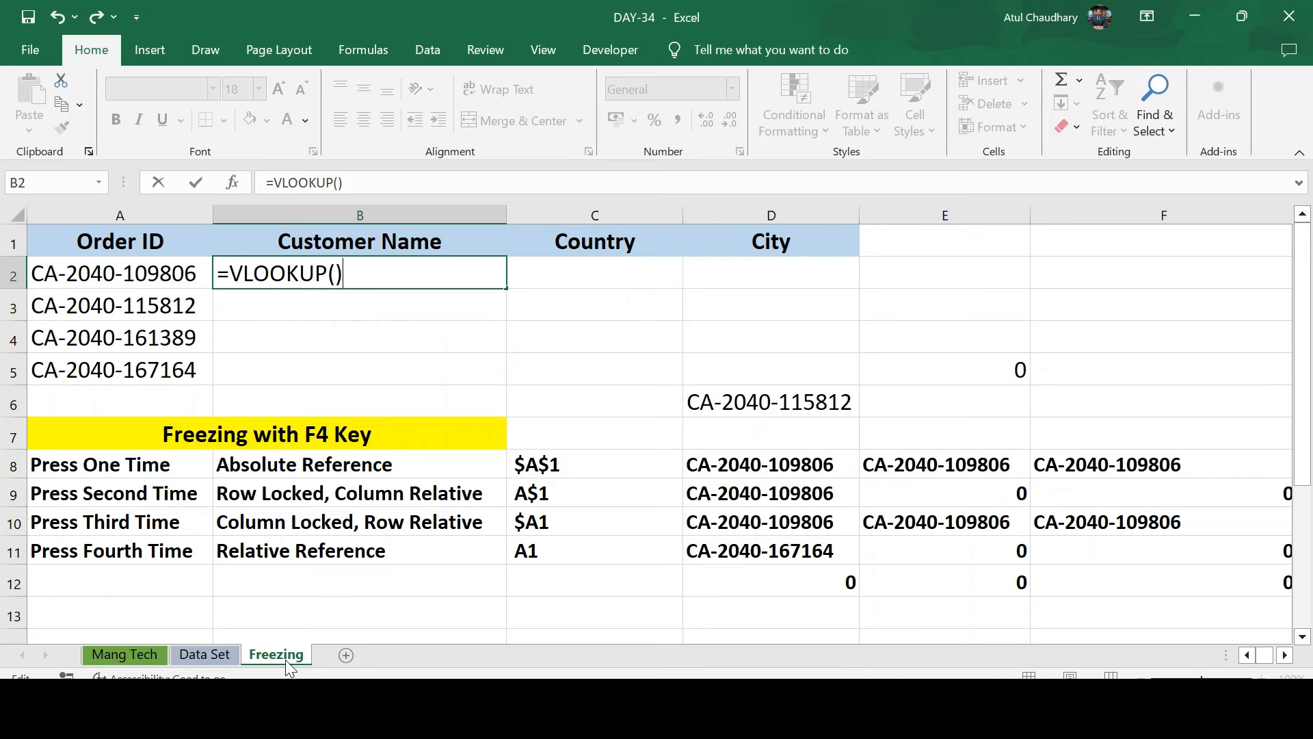
pyautogui.click(141, 274)
pyautogui.press('Return')
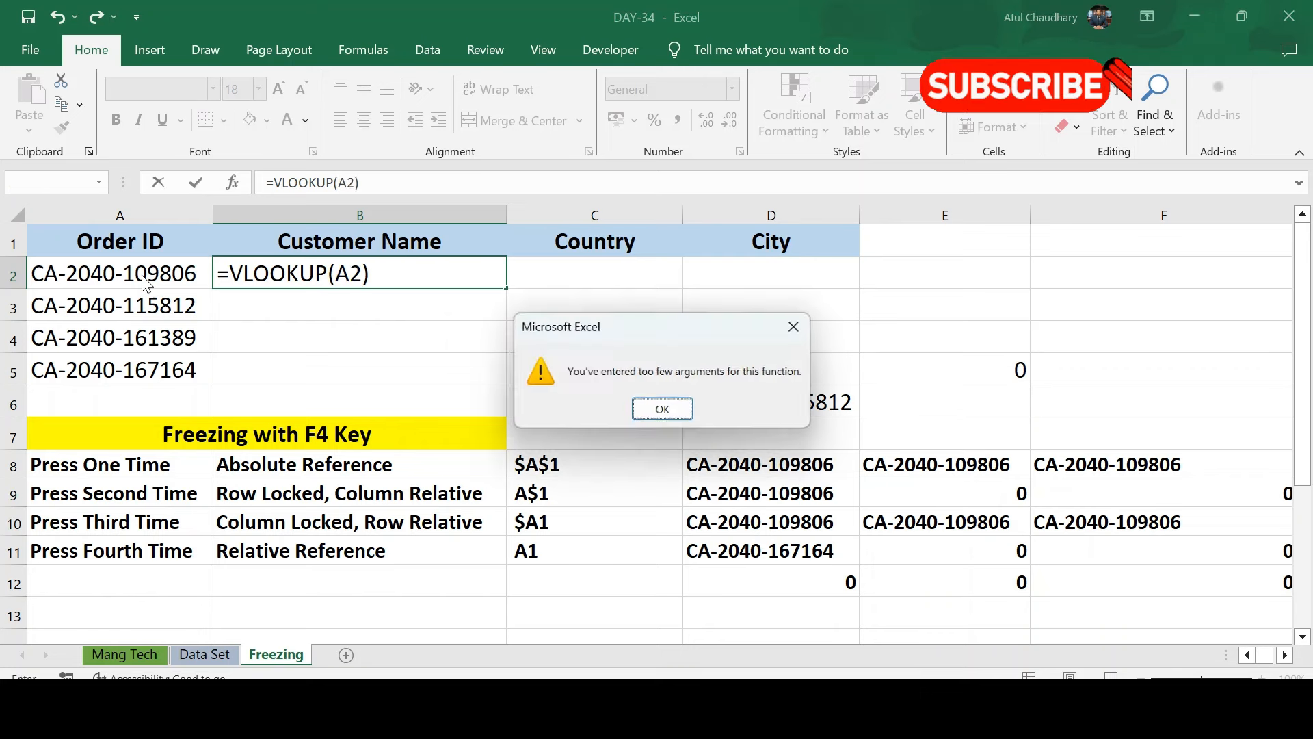
pyautogui.press('Return')
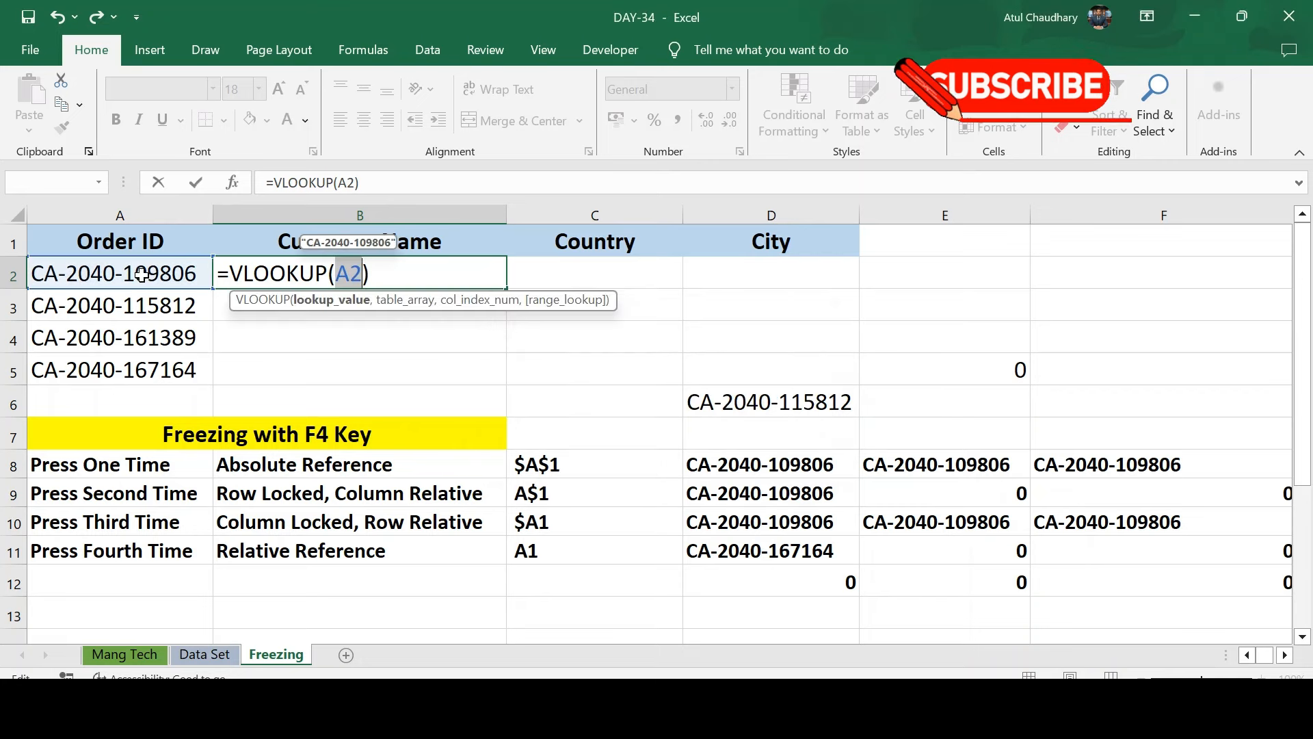
pyautogui.press('Escape')
# Enter a column-locked reference to the first order ID, =$A2, in B2 of the Freezing sheet.
pyautogui.write('=')
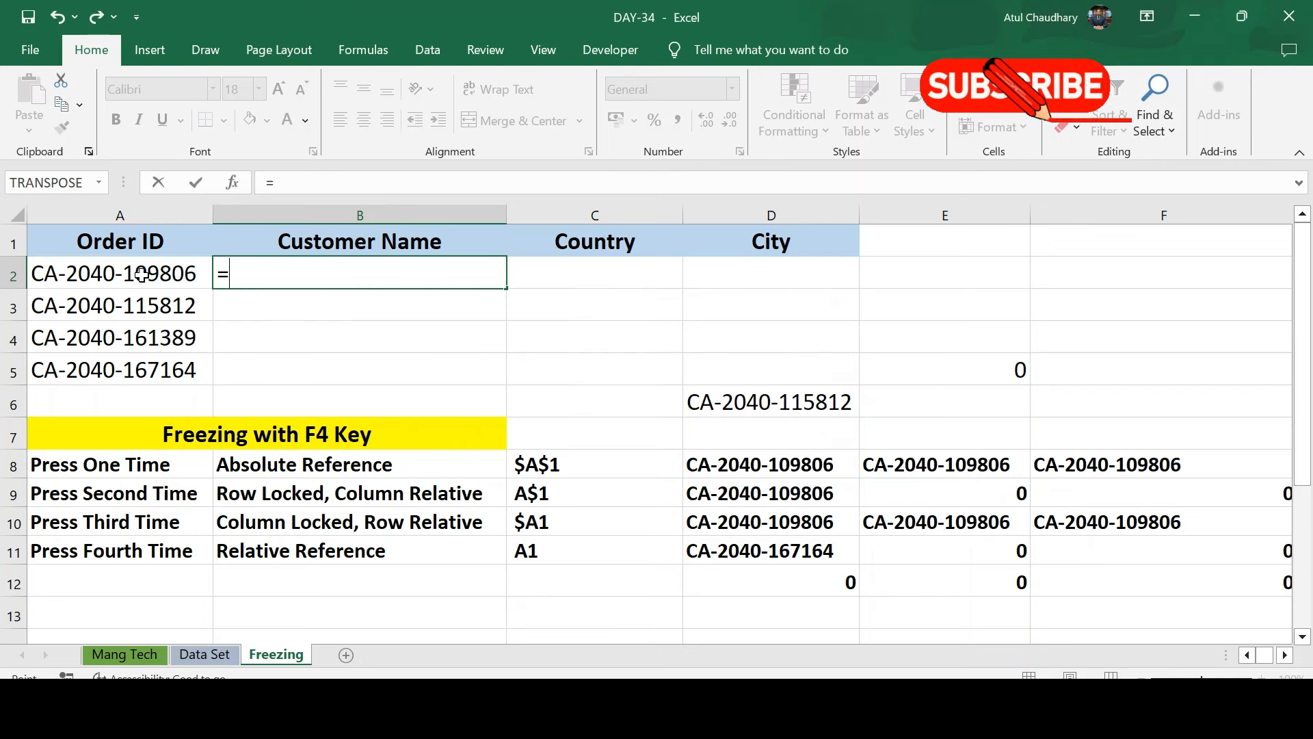
pyautogui.click(142, 274)
pyautogui.press('Return')
pyautogui.press('Up')
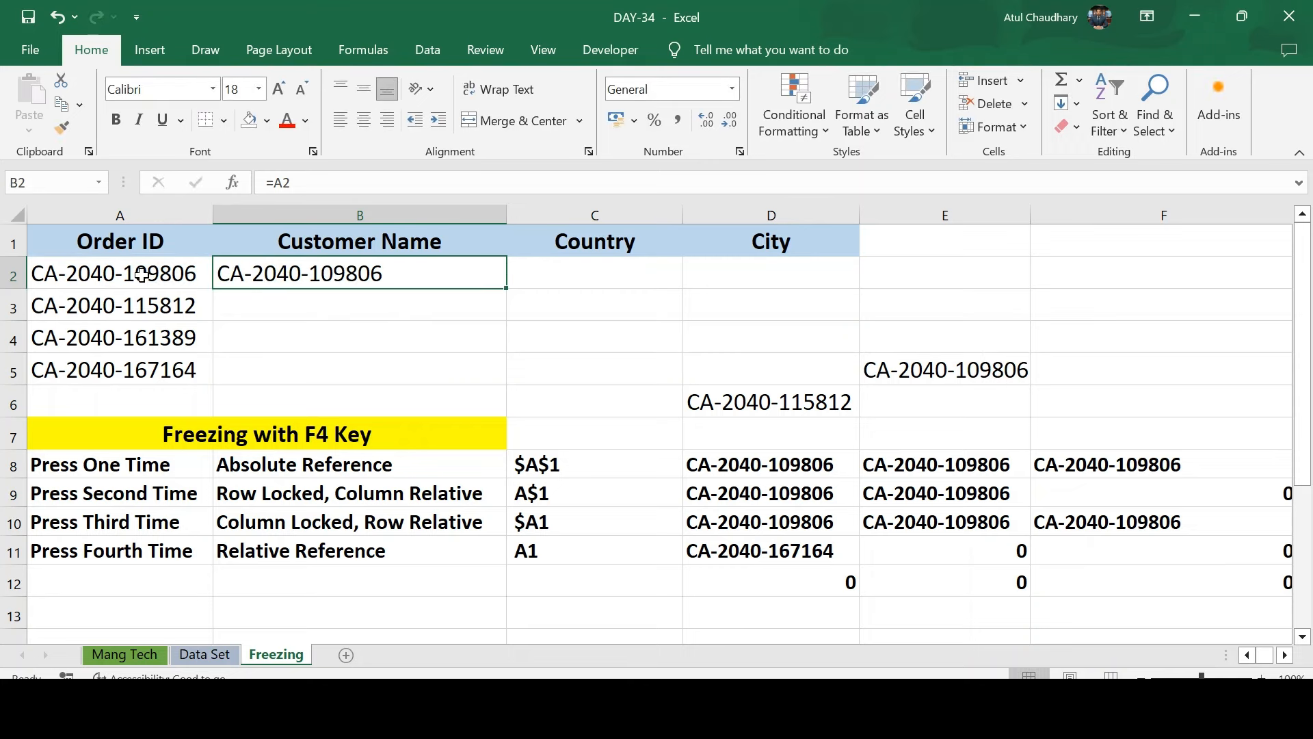
pyautogui.press('F2')
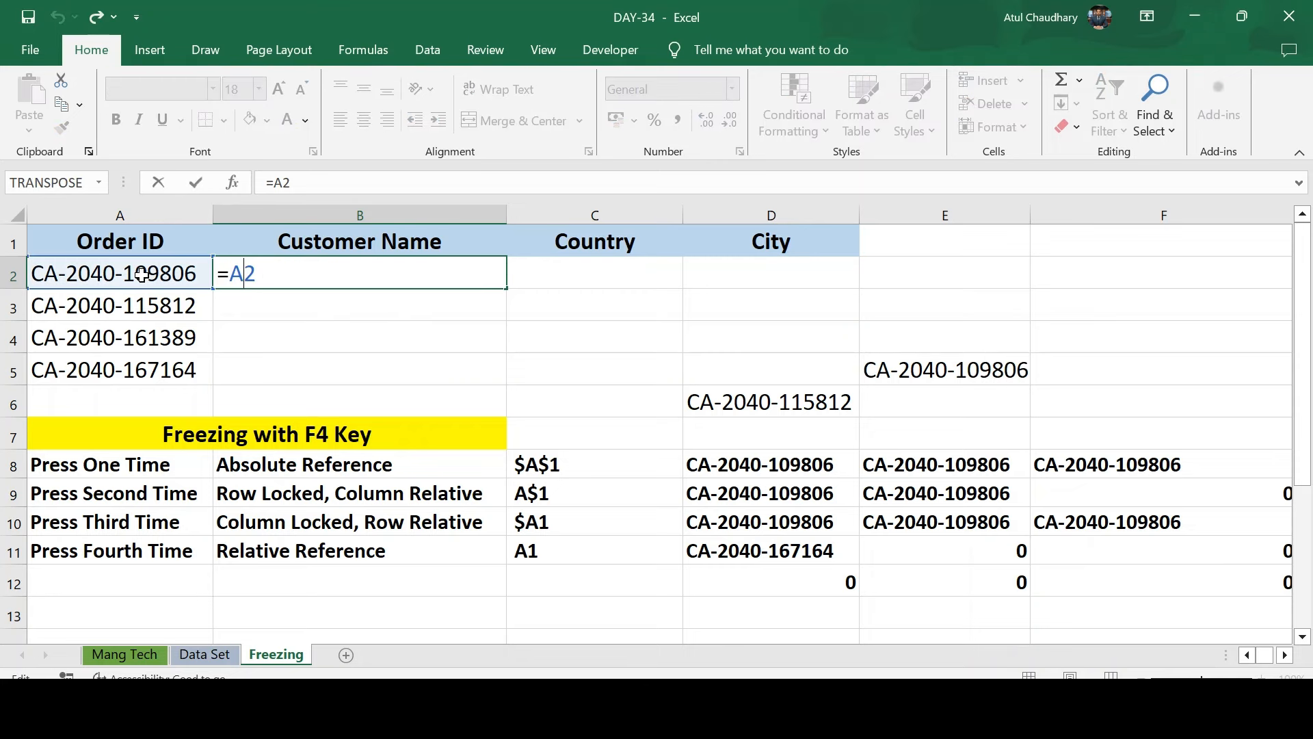
pyautogui.press('F4')
pyautogui.press('F4')
pyautogui.press('F4')
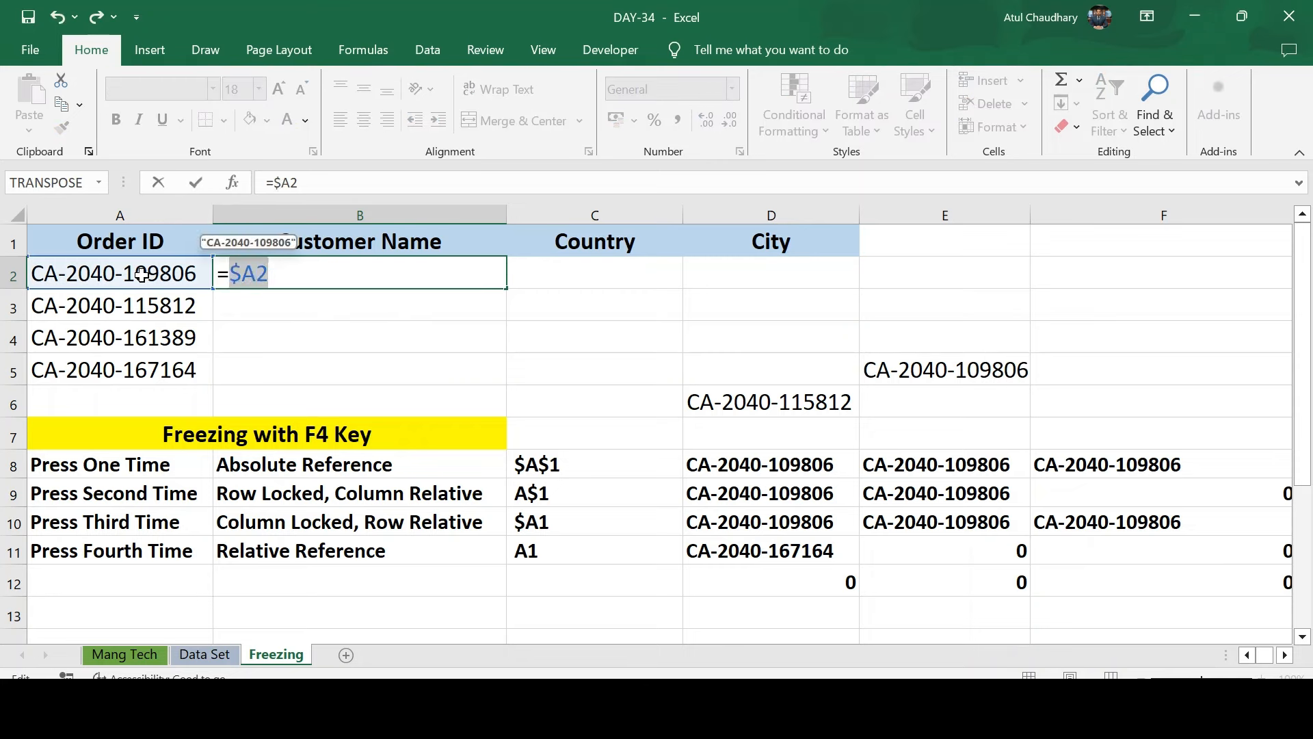
pyautogui.hotkey('ctrl', 'Return')
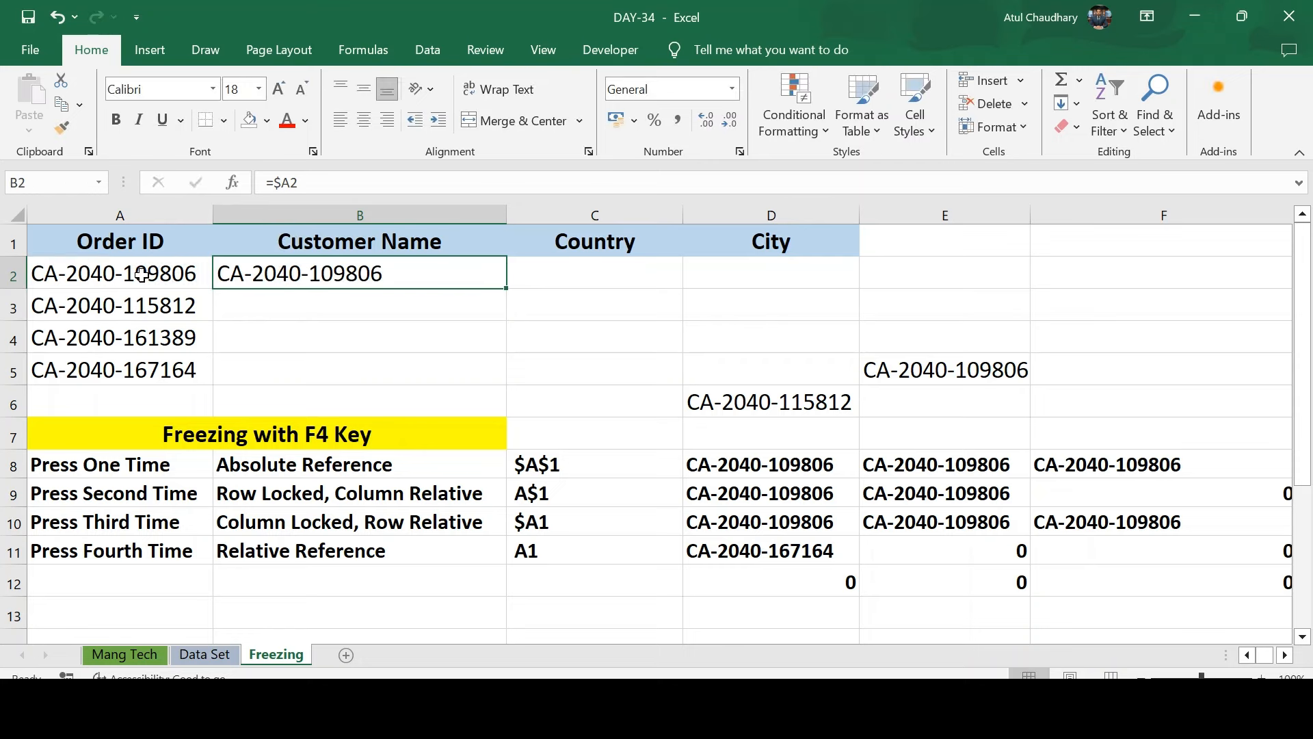
# Copy the =$A2 formula from B2 across into C2 and D2, checking the reference in C2.
pyautogui.hotkey('ctrl', 'c')
pyautogui.press('Right')
pyautogui.hotkey('ctrl', 'v')
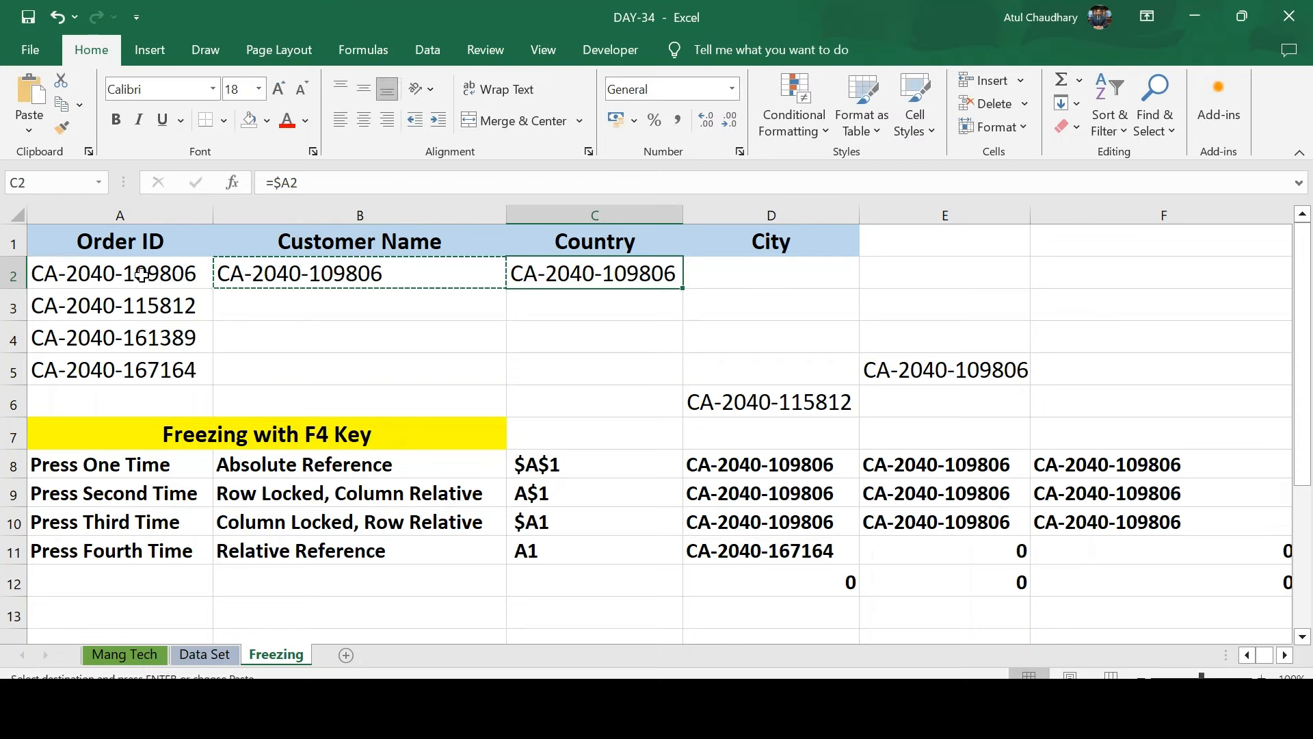
pyautogui.press('F2')
pyautogui.hotkey('ctrl', 'Return')
pyautogui.press('Down')
pyautogui.press('Up')
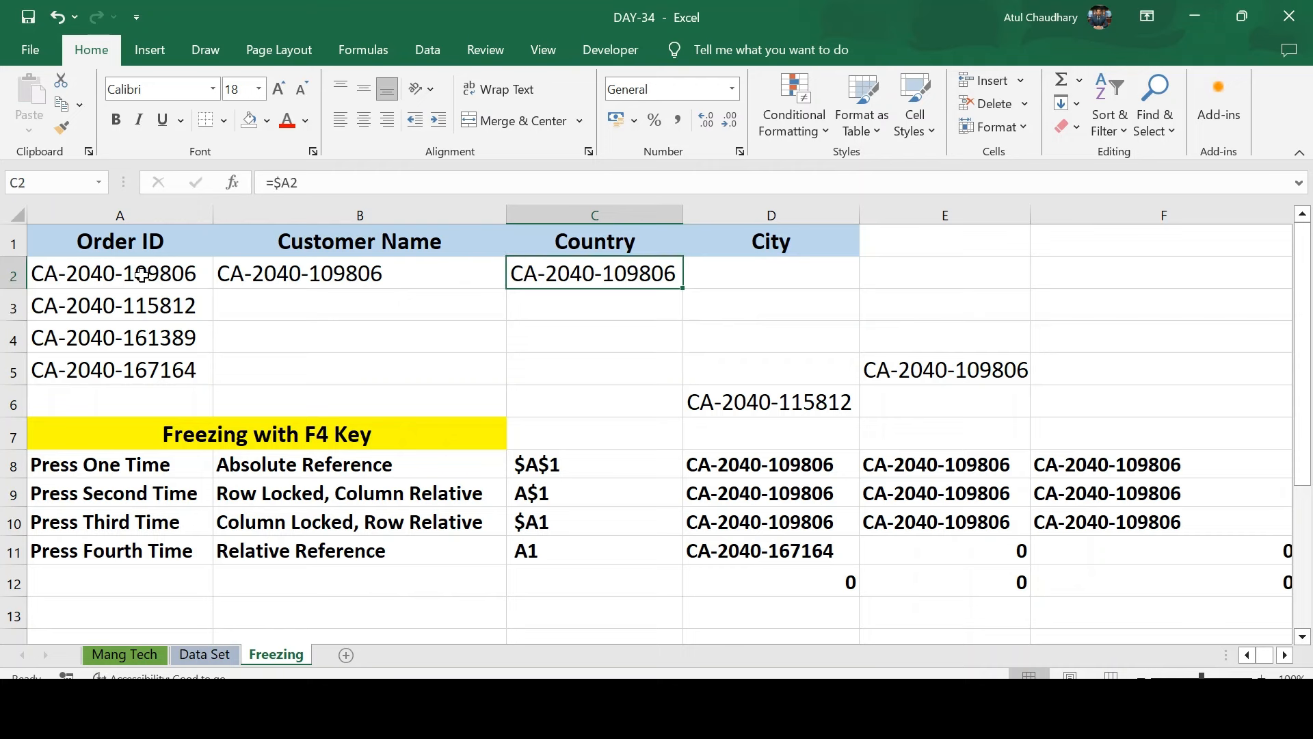
pyautogui.press('F2')
pyautogui.press('Tab')
pyautogui.press('Left')
pyautogui.hotkey('ctrl', 'c')
pyautogui.press('Right')
pyautogui.hotkey('ctrl', 'v')
pyautogui.press('Left')
pyautogui.press('Left')
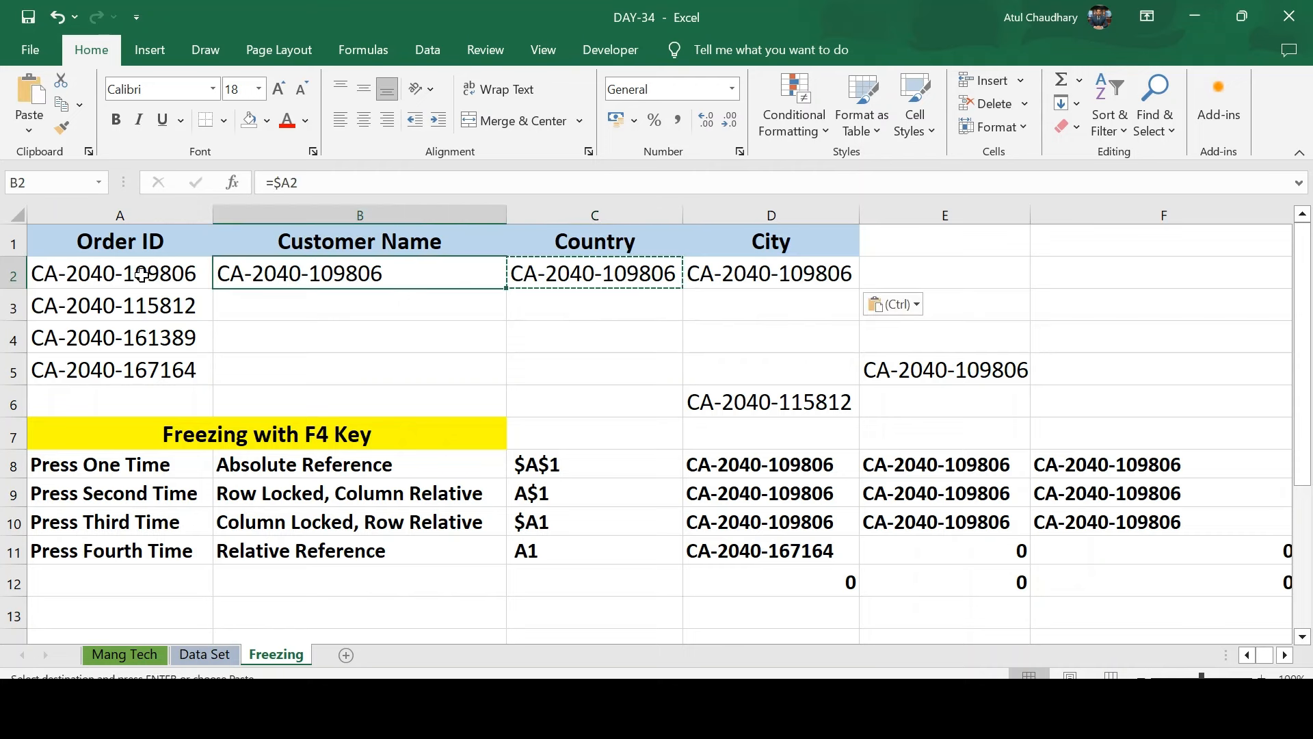
# Fill the =$A2 formula down from B2 to B5 and inspect the references in B3 and B4.
pyautogui.hotkey('shift', 'Down')
pyautogui.hotkey('shift', 'Down')
pyautogui.hotkey('shift', 'Down')
pyautogui.hotkey('ctrl', 'd')
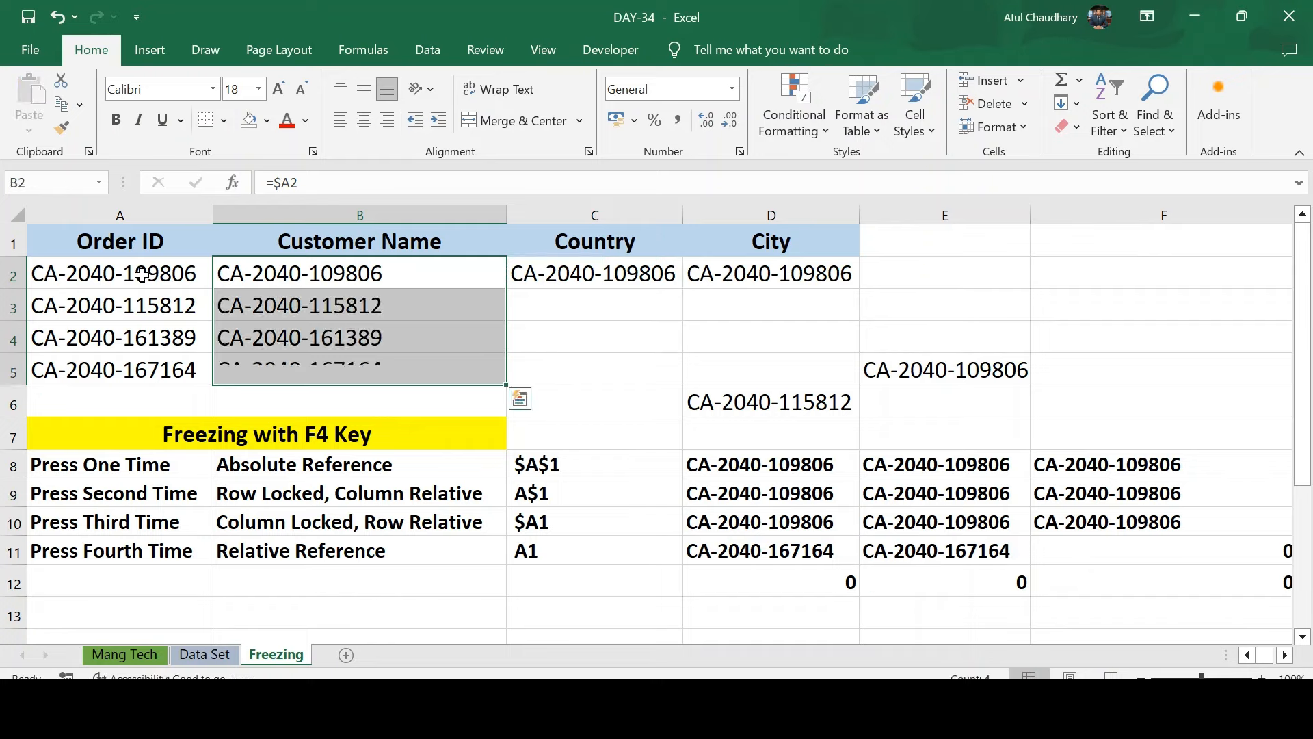
pyautogui.press('Down')
pyautogui.press('F2')
pyautogui.press('Return')
pyautogui.press('F2')
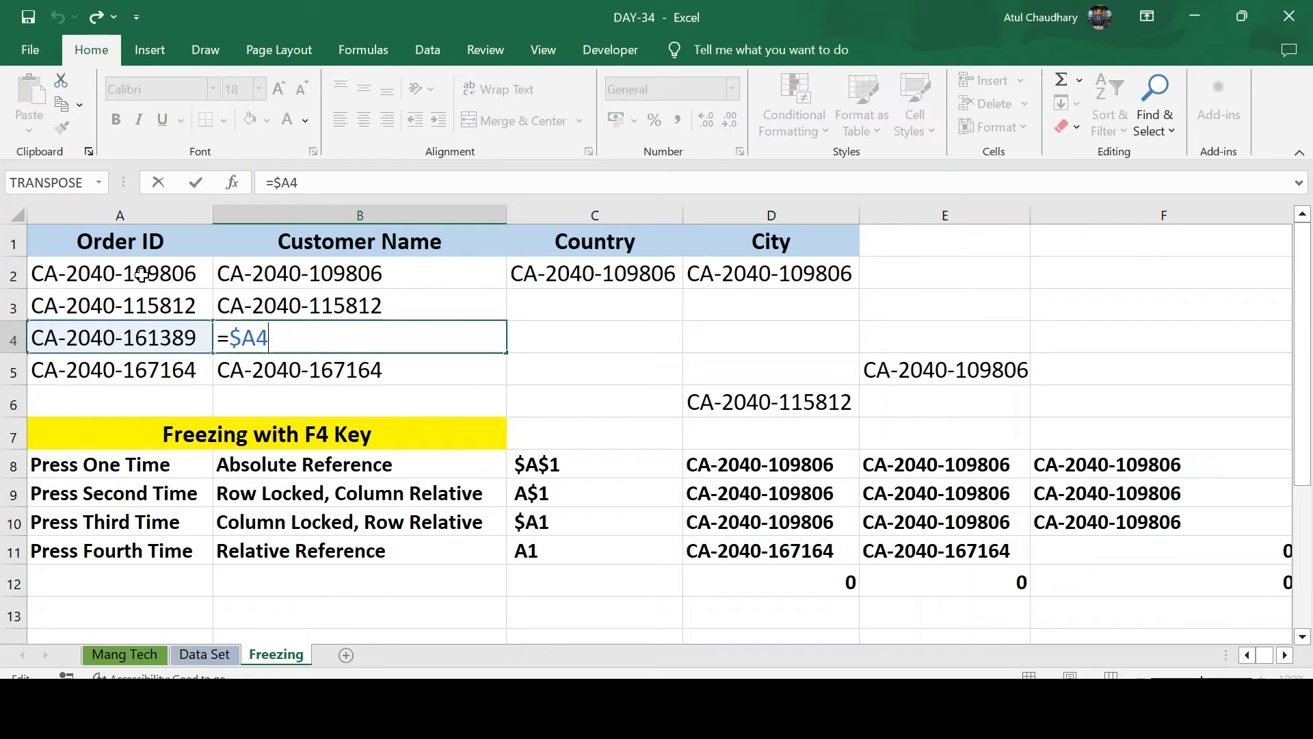
pyautogui.press('Return')
# Clear the test formulas from B2:D5 and reselect B2.
pyautogui.press('Up')
pyautogui.press('Up')
pyautogui.press('Up')
pyautogui.hotkey('shift', 'Down')
pyautogui.hotkey('shift', 'Down')
pyautogui.hotkey('shift', 'Down')
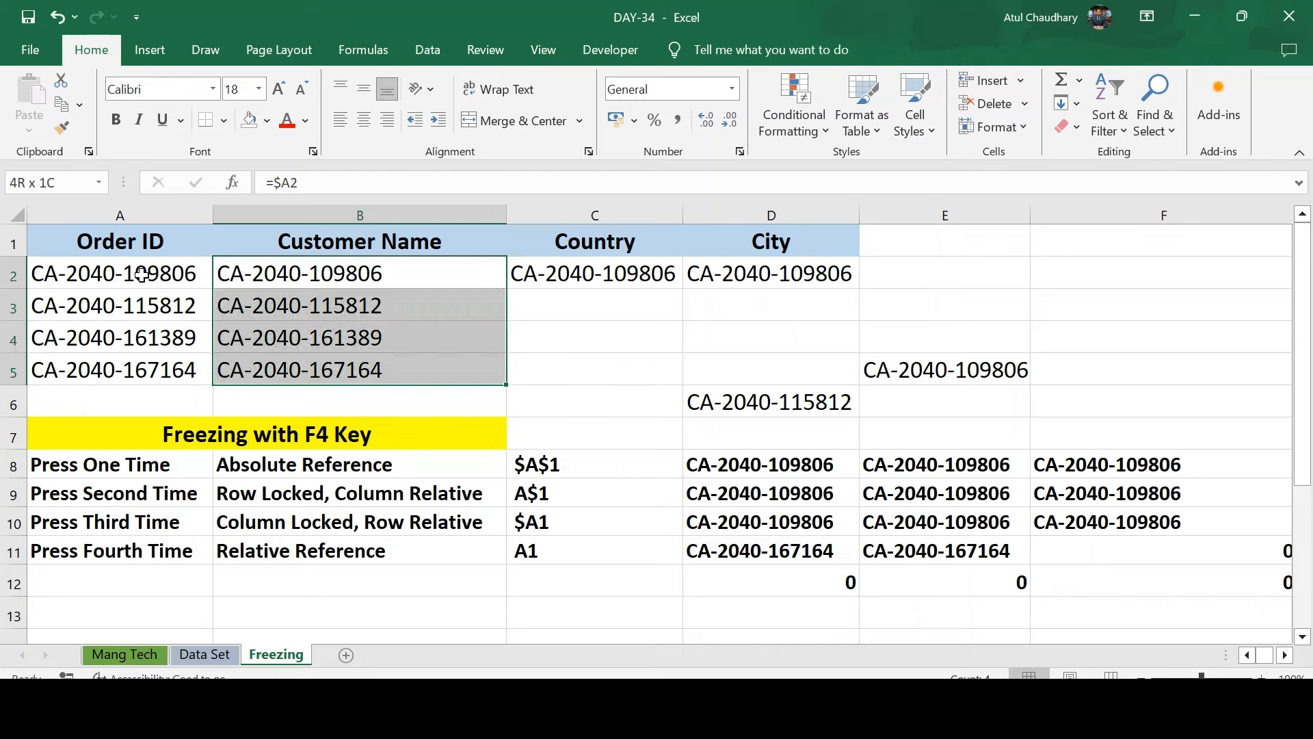
pyautogui.hotkey('shift', 'Right')
pyautogui.hotkey('shift', 'Right')
pyautogui.press('Delete')
pyautogui.hotkey('shift', 'Up')
pyautogui.hotkey('shift', 'Up')
pyautogui.hotkey('shift', 'Up')
pyautogui.hotkey('shift', 'Left')
pyautogui.hotkey('shift', 'Left')
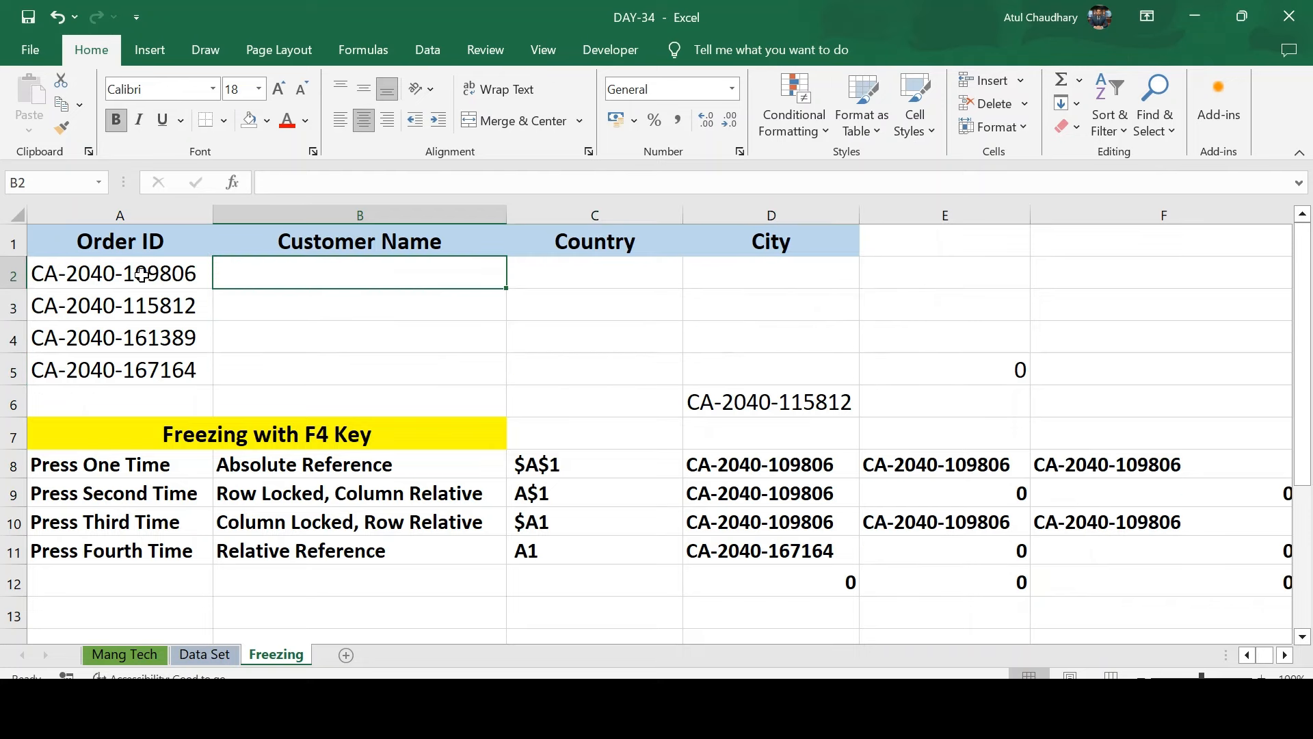
# Start a VLOOKUP formula in B2 with the column-locked reference $A2 as the lookup value.
pyautogui.write('=vl')
pyautogui.press('Tab')
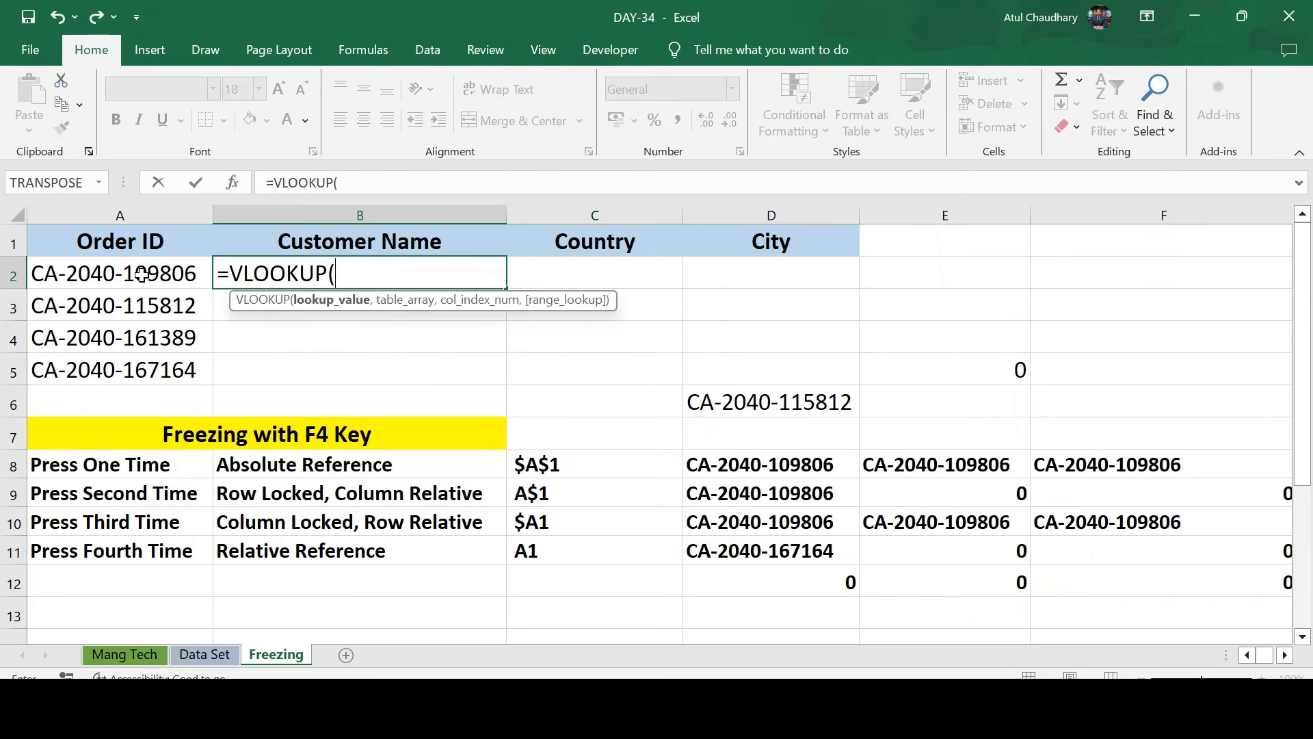
pyautogui.click(142, 275)
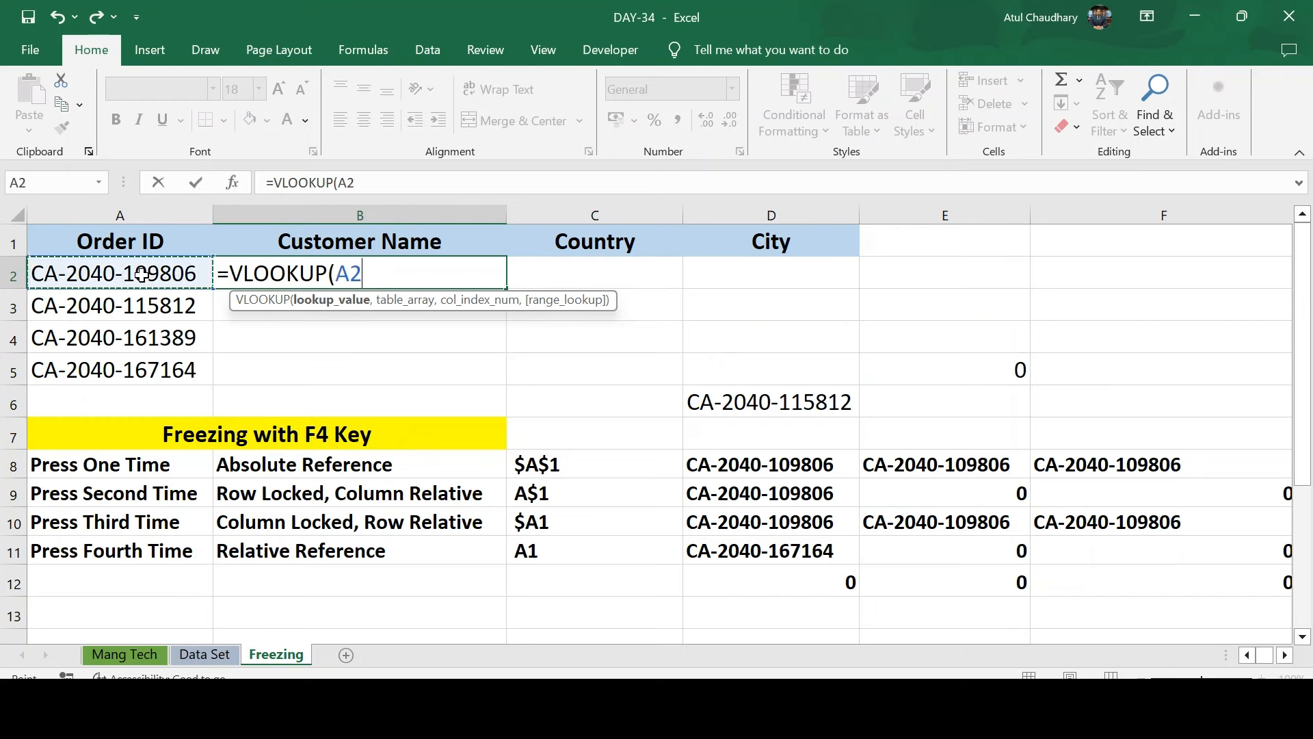
pyautogui.press('F4')
pyautogui.press('F4')
pyautogui.press('F4')
pyautogui.write(',')
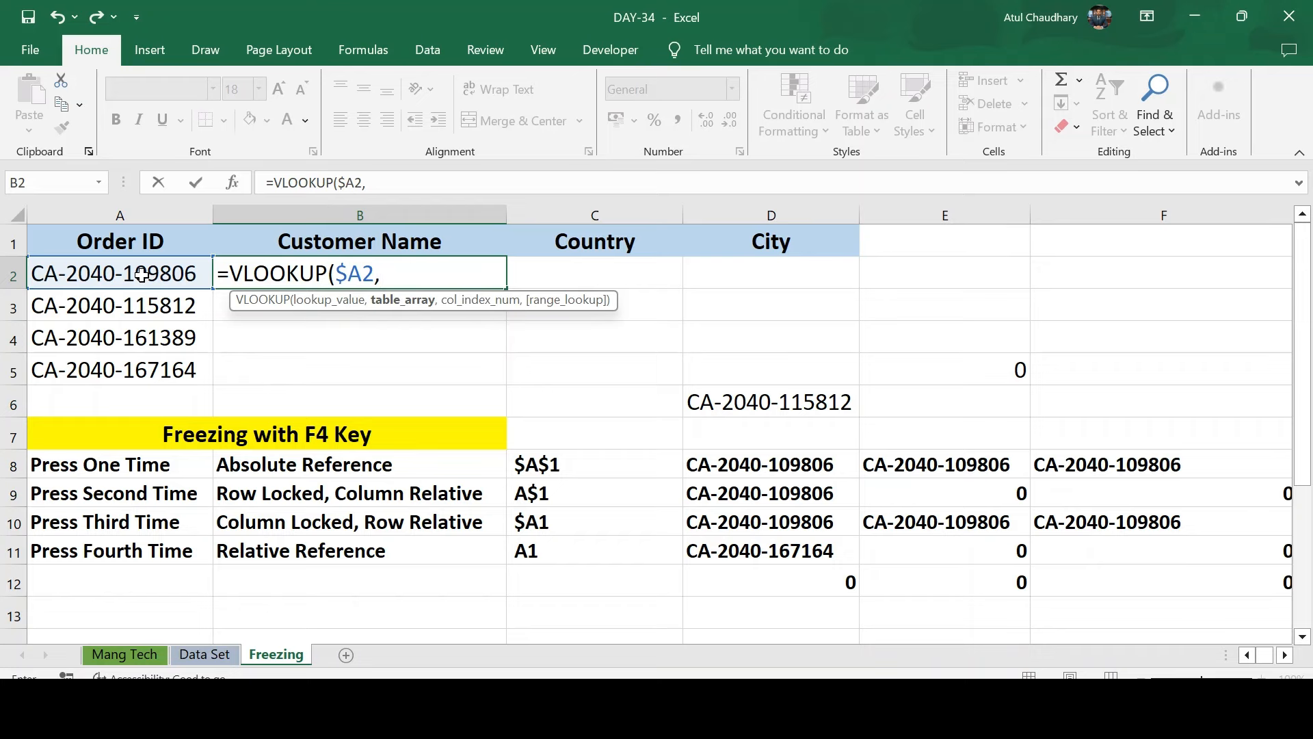
# Set the VLOOKUP table array to whole columns A through K of the Data Set sheet, locked as $A:$K.
pyautogui.click(215, 655)
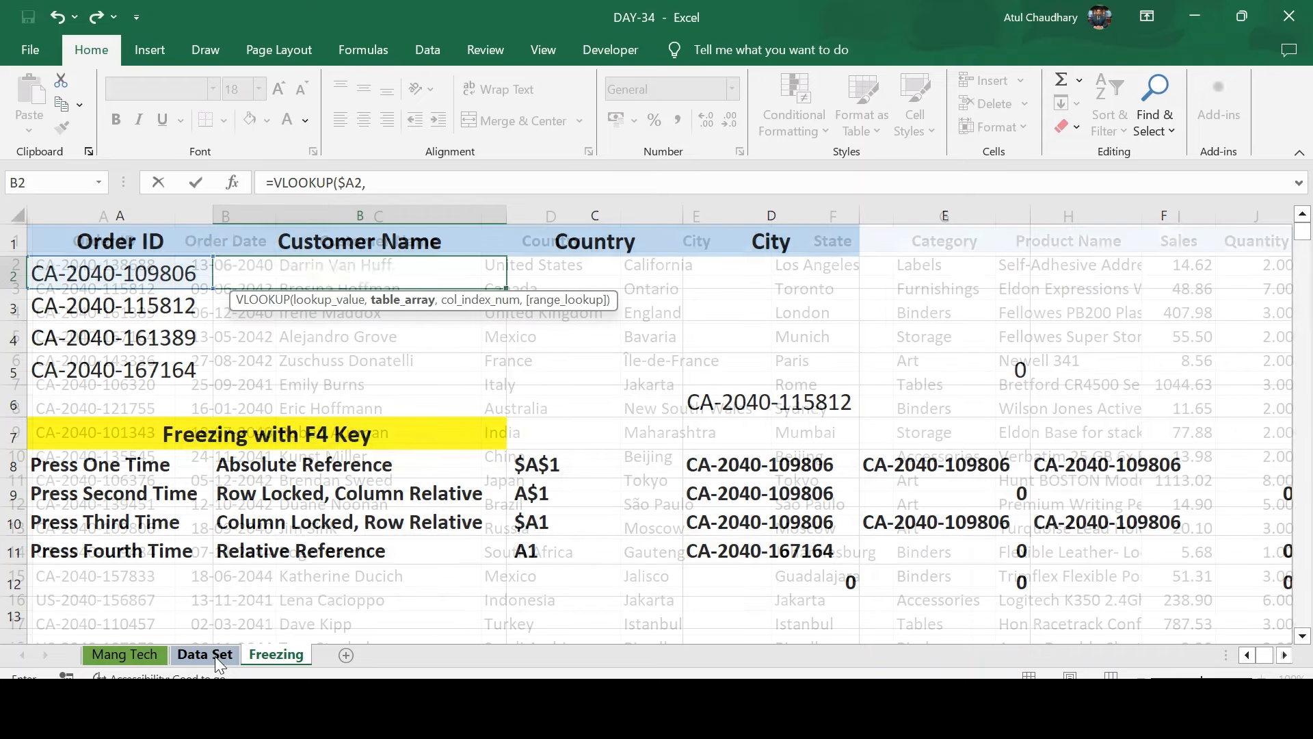
pyautogui.click(147, 280)
pyautogui.hotkey('ctrl', 'space')
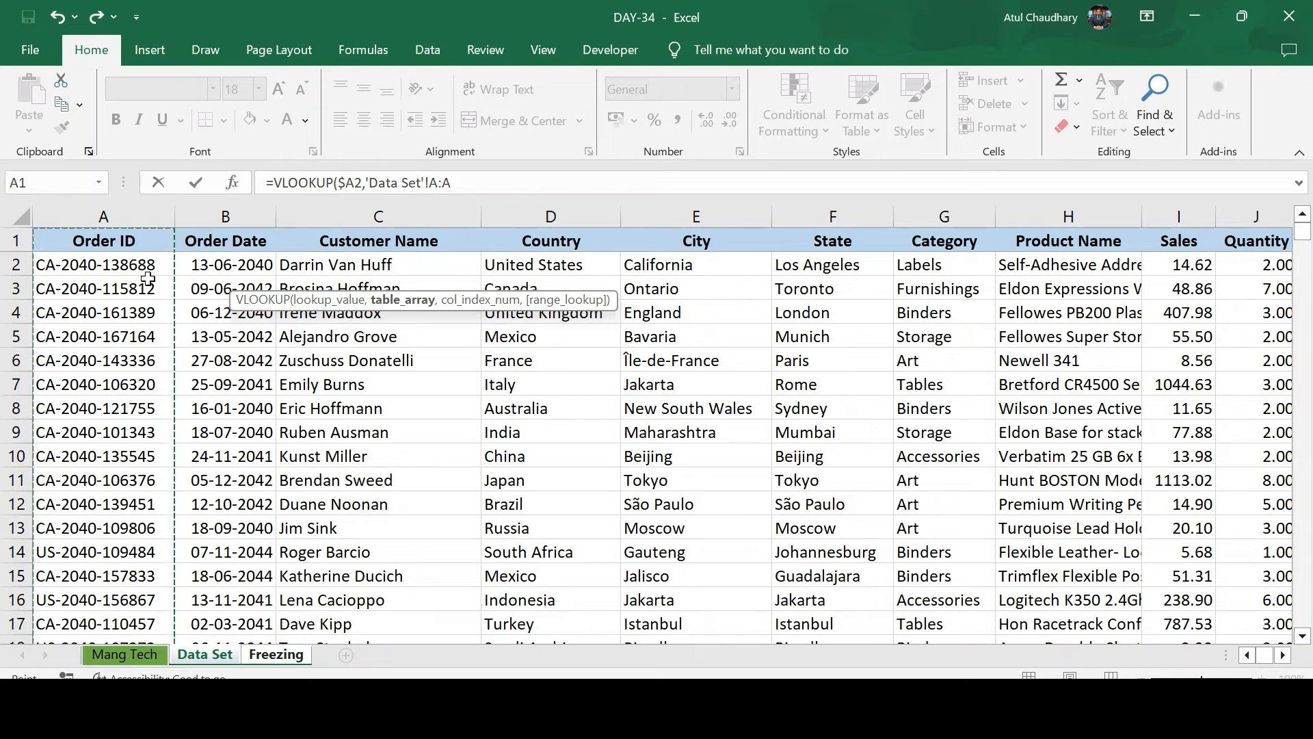
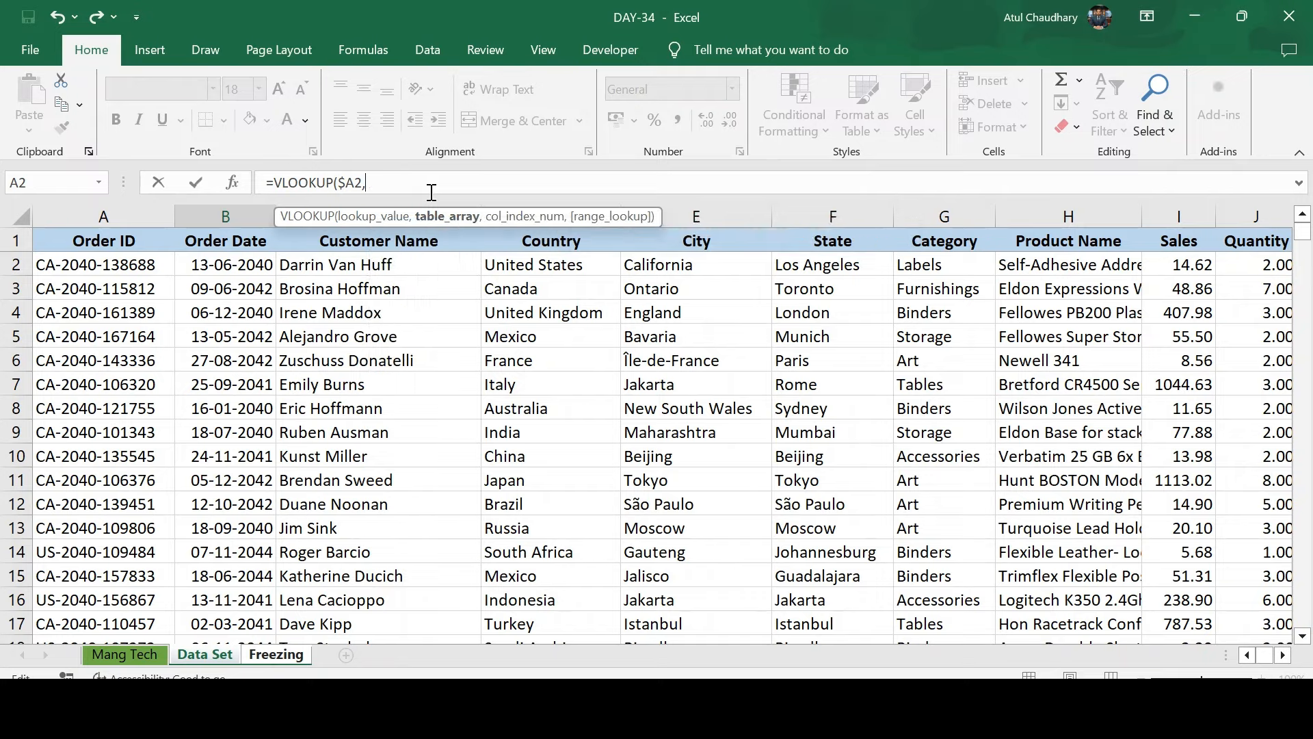
pyautogui.click(144, 218)
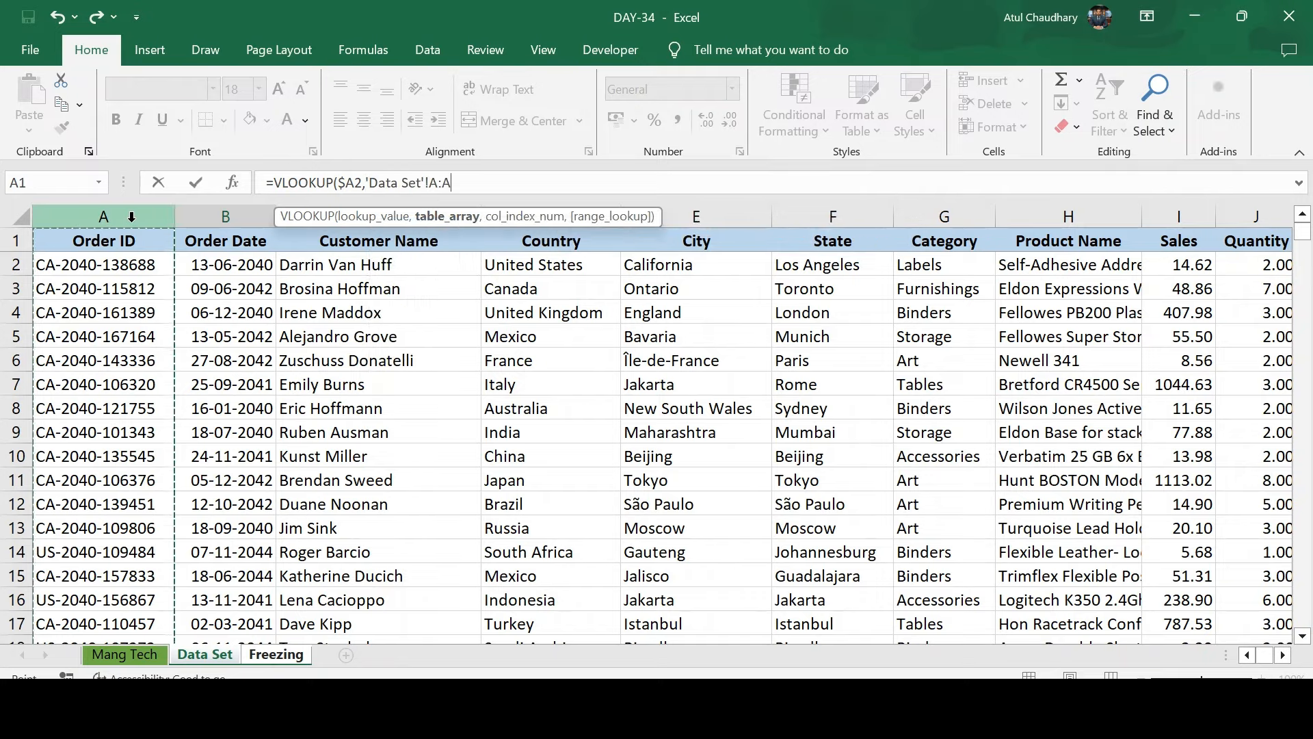
pyautogui.hotkey('ctrl', 'shift', 'Right')
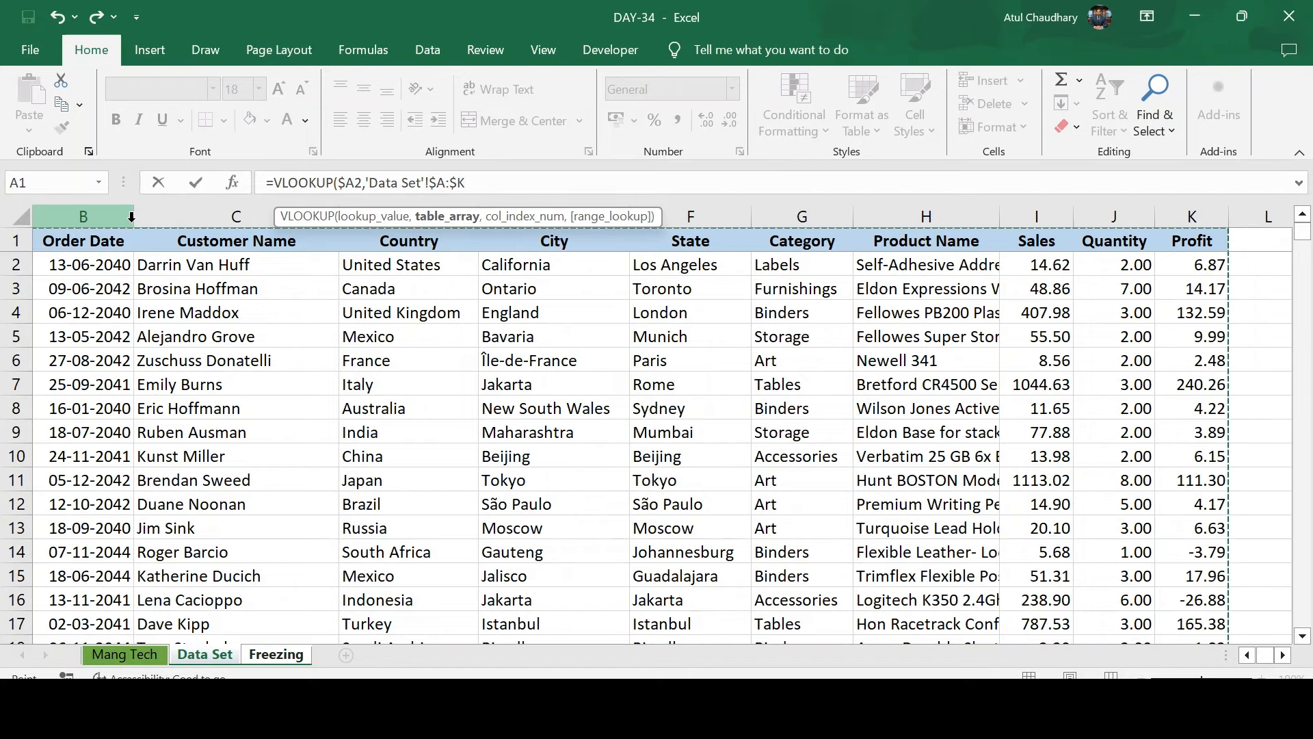
pyautogui.write(',')
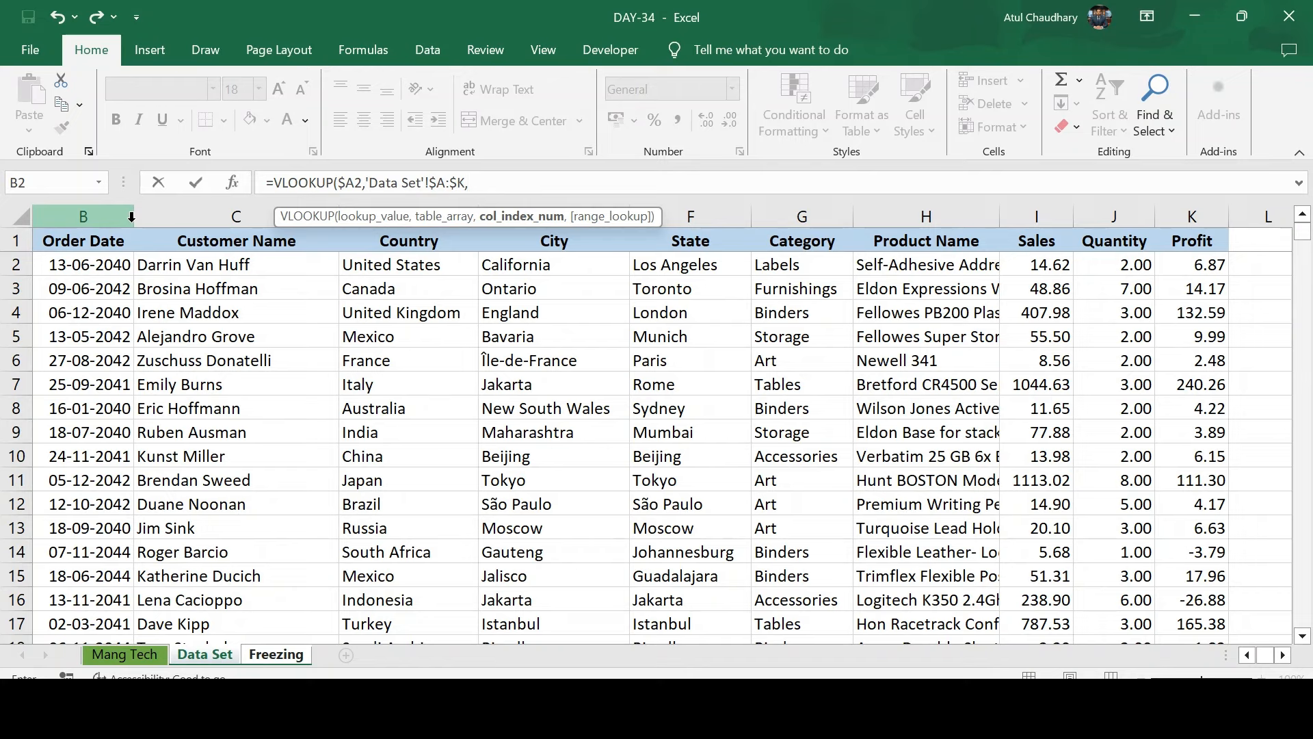
# Nest a MATCH function as the column index, with the row-locked Customer Name heading Freezing!B$1 as its lookup value.
pyautogui.write('mat')
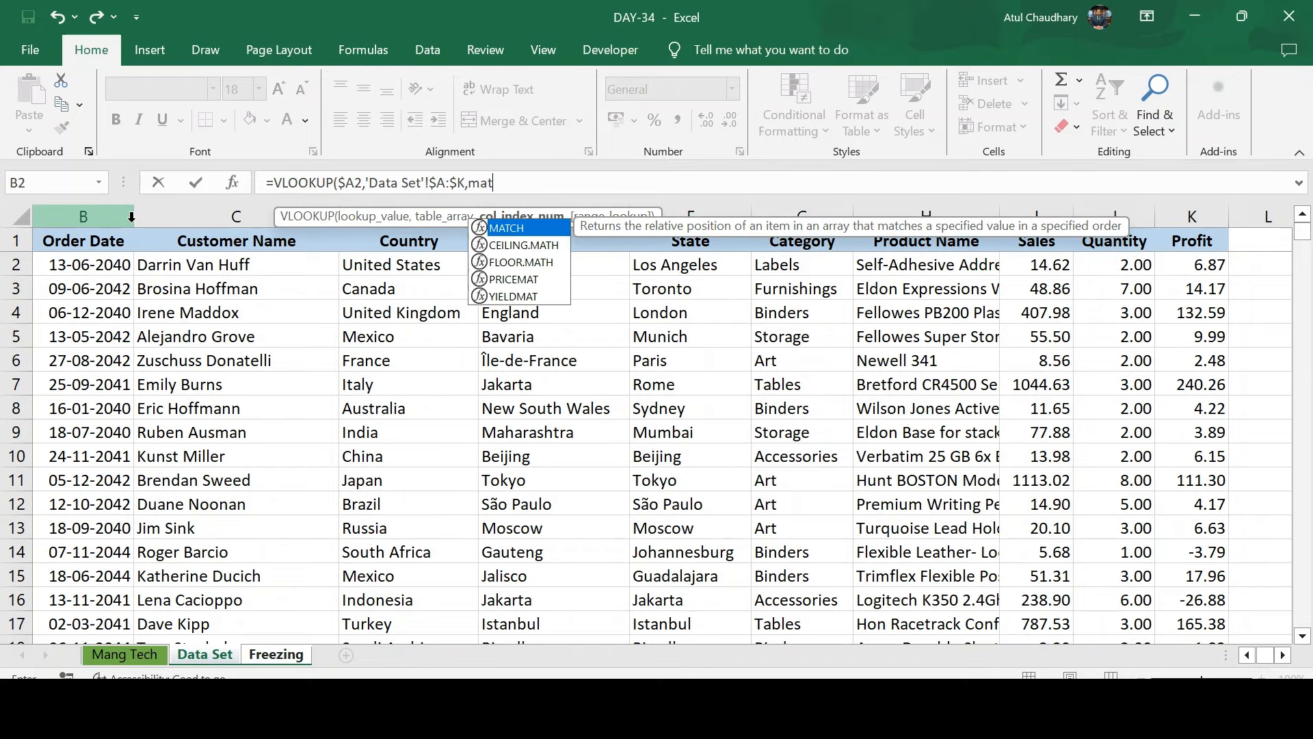
pyautogui.press('Tab')
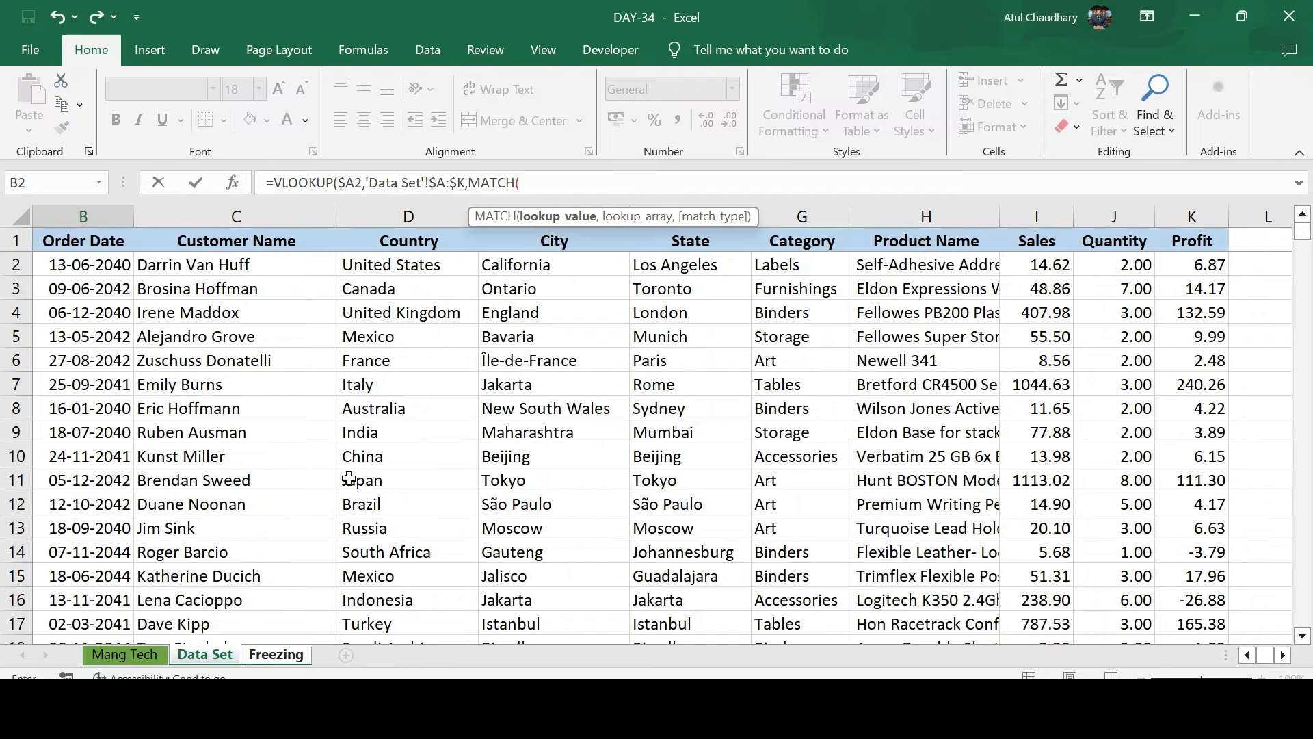
pyautogui.click(274, 654)
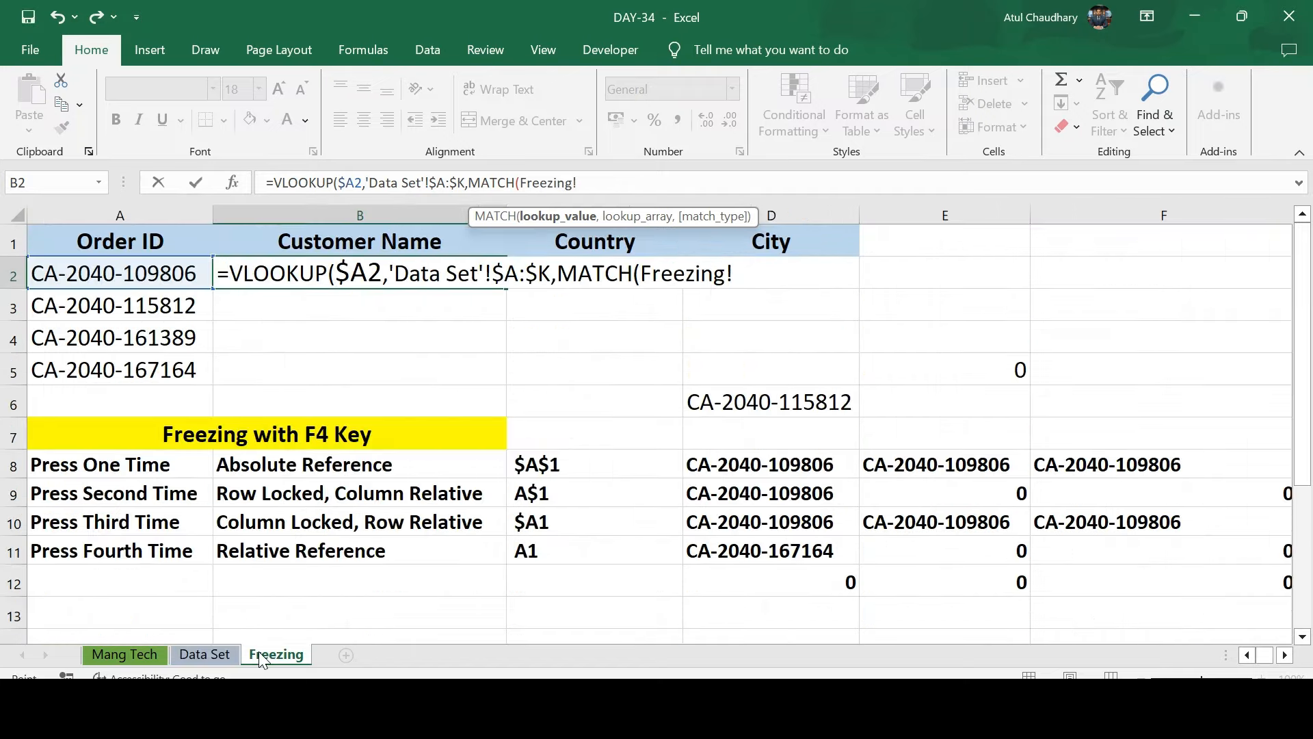
pyautogui.click(334, 238)
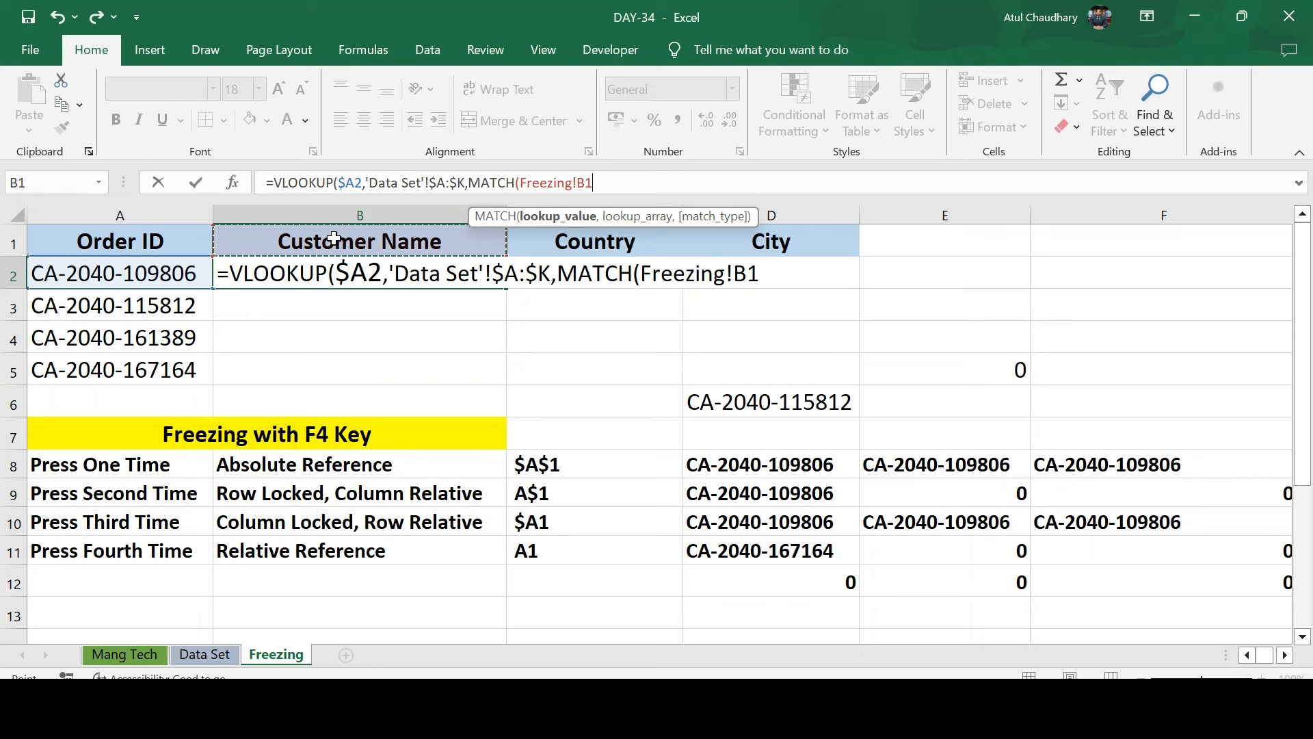
pyautogui.press('F4')
pyautogui.press('F4')
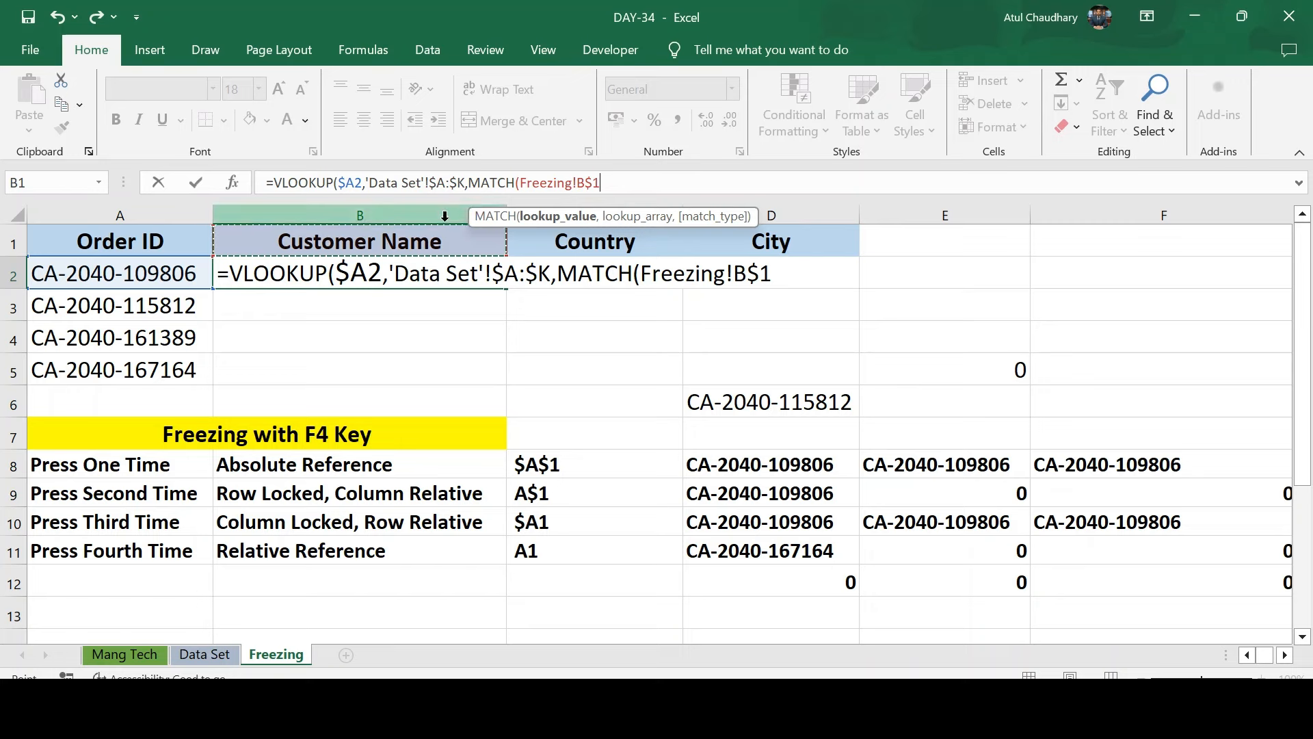
pyautogui.doubleClick(611, 182)
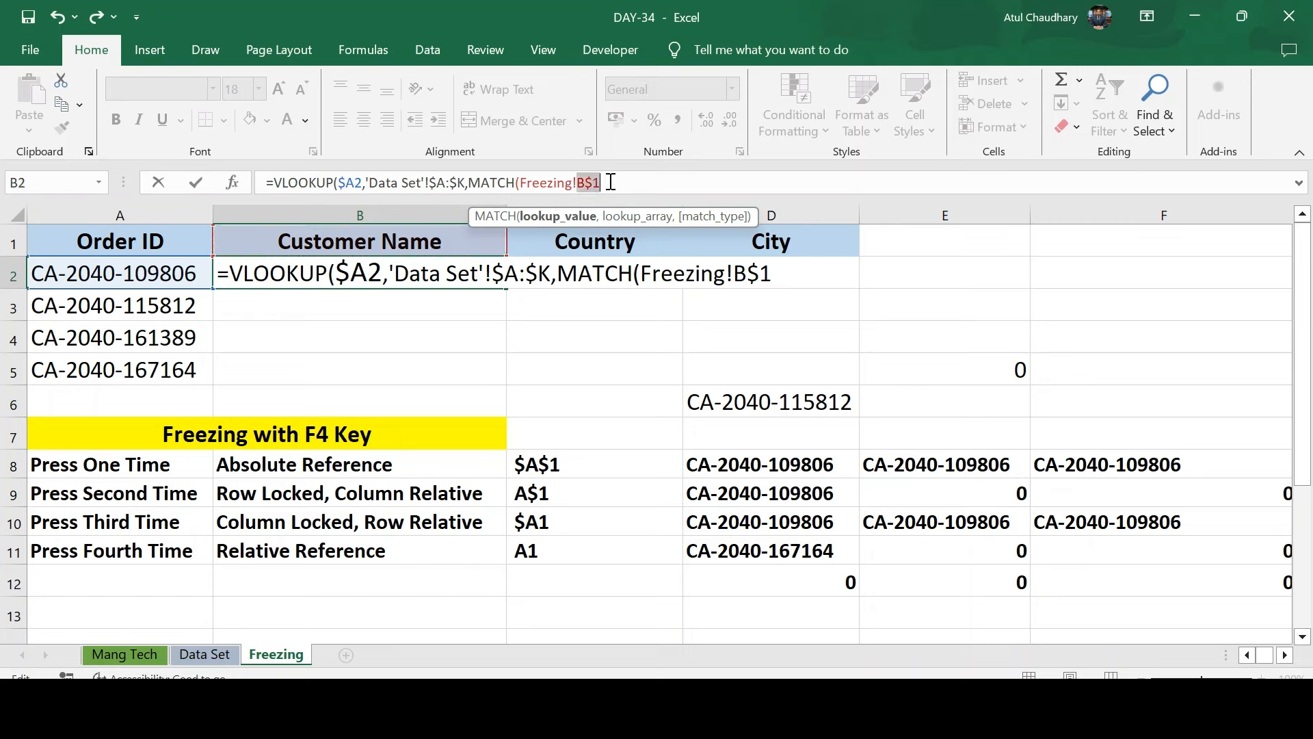
pyautogui.click(608, 182)
pyautogui.write(',')
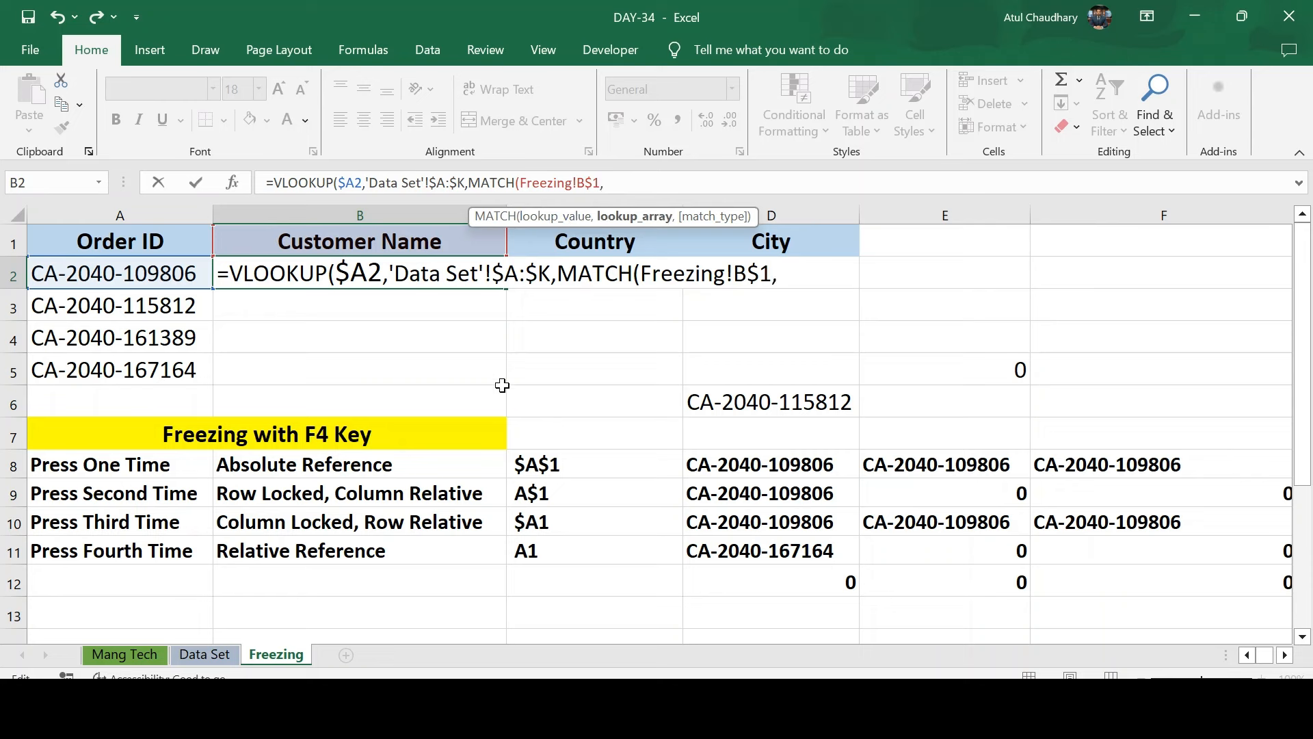
# Finish the B2 formula with the locked Data Set header row $1:$1 as MATCH lookup array and 0 for exact match in both functions.
pyautogui.click(212, 652)
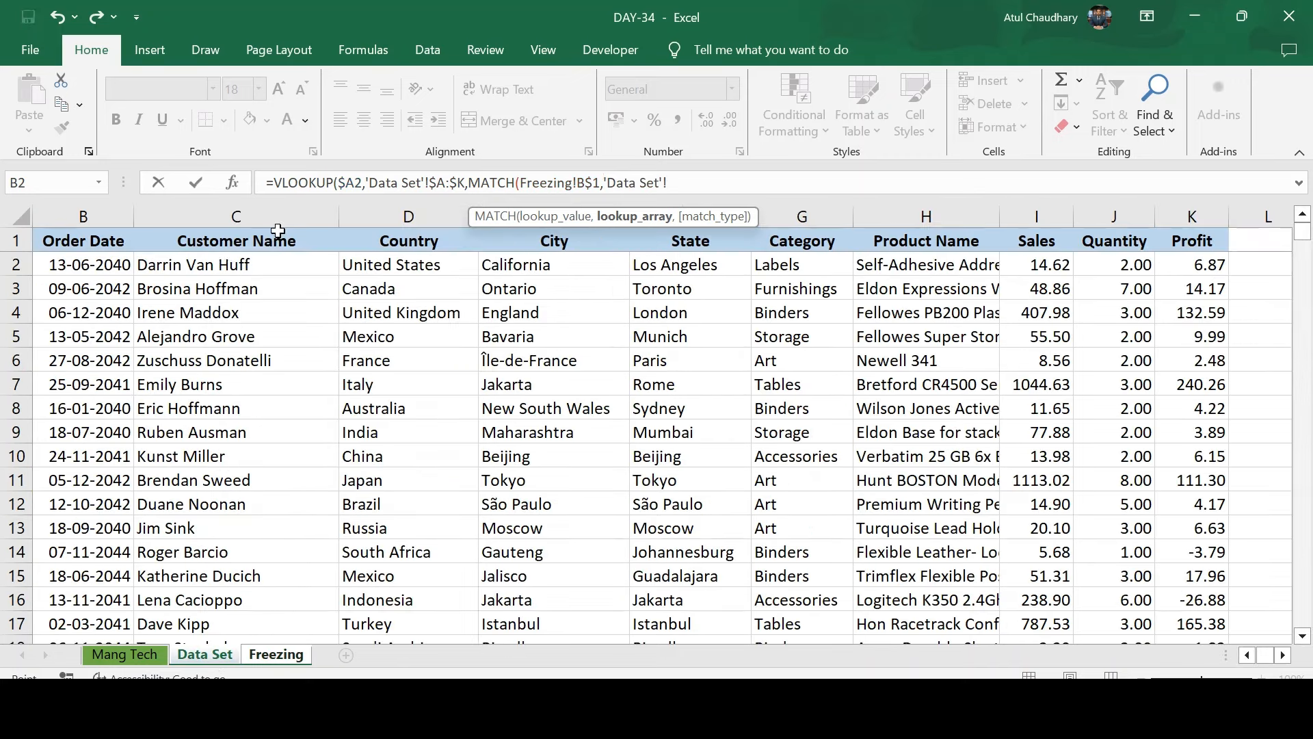
pyautogui.click(9, 241)
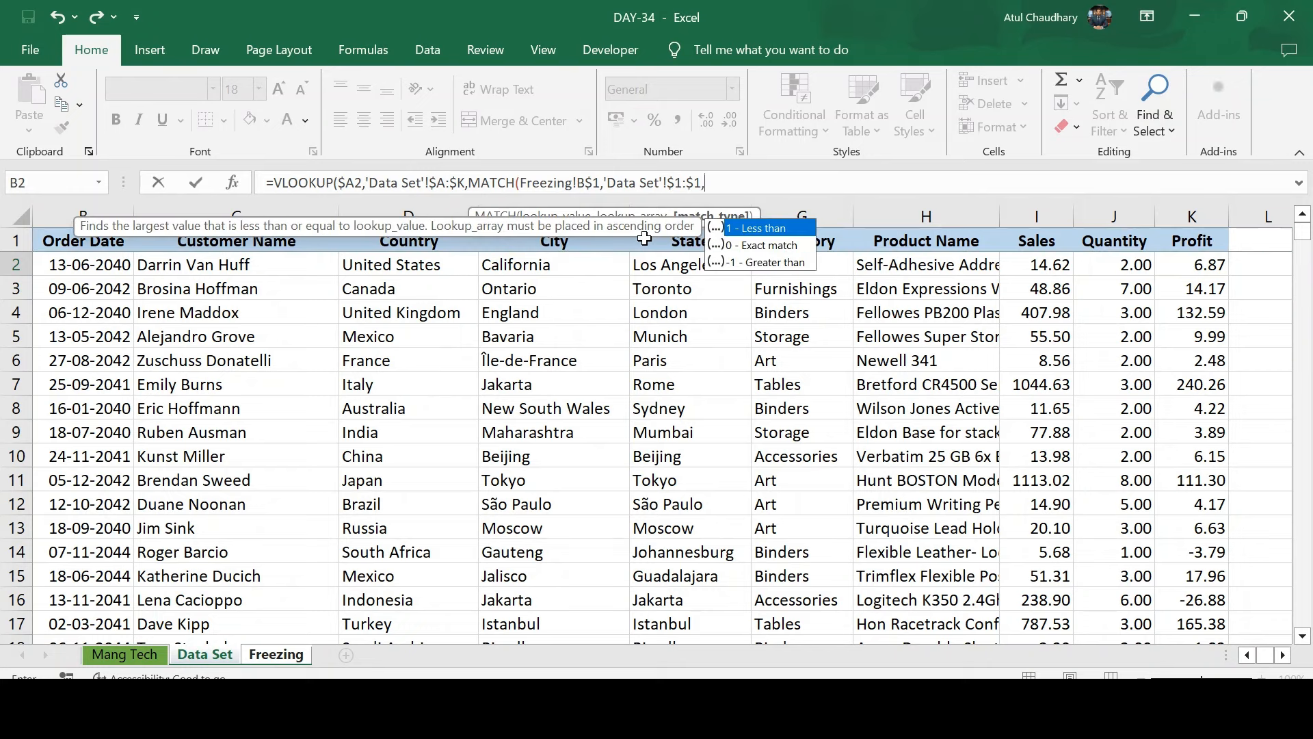
pyautogui.write('0),')
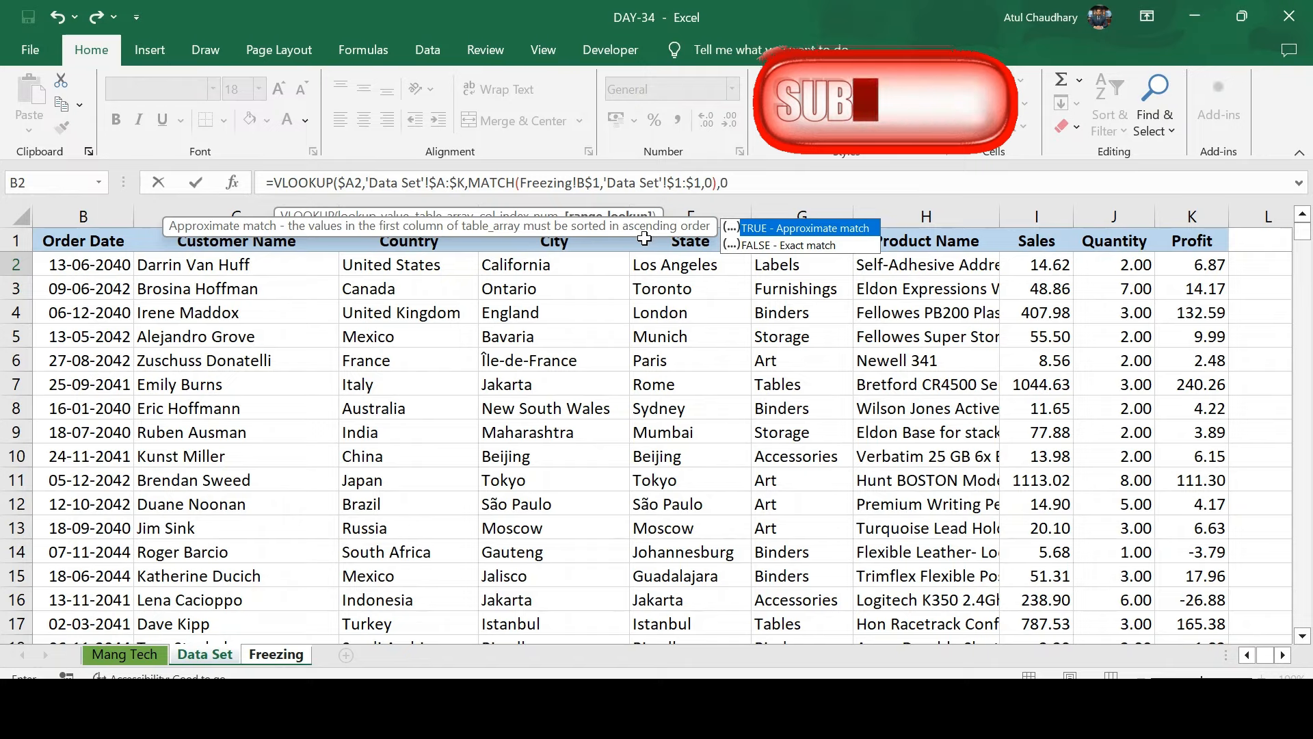
pyautogui.write('0)')
pyautogui.press('Return')
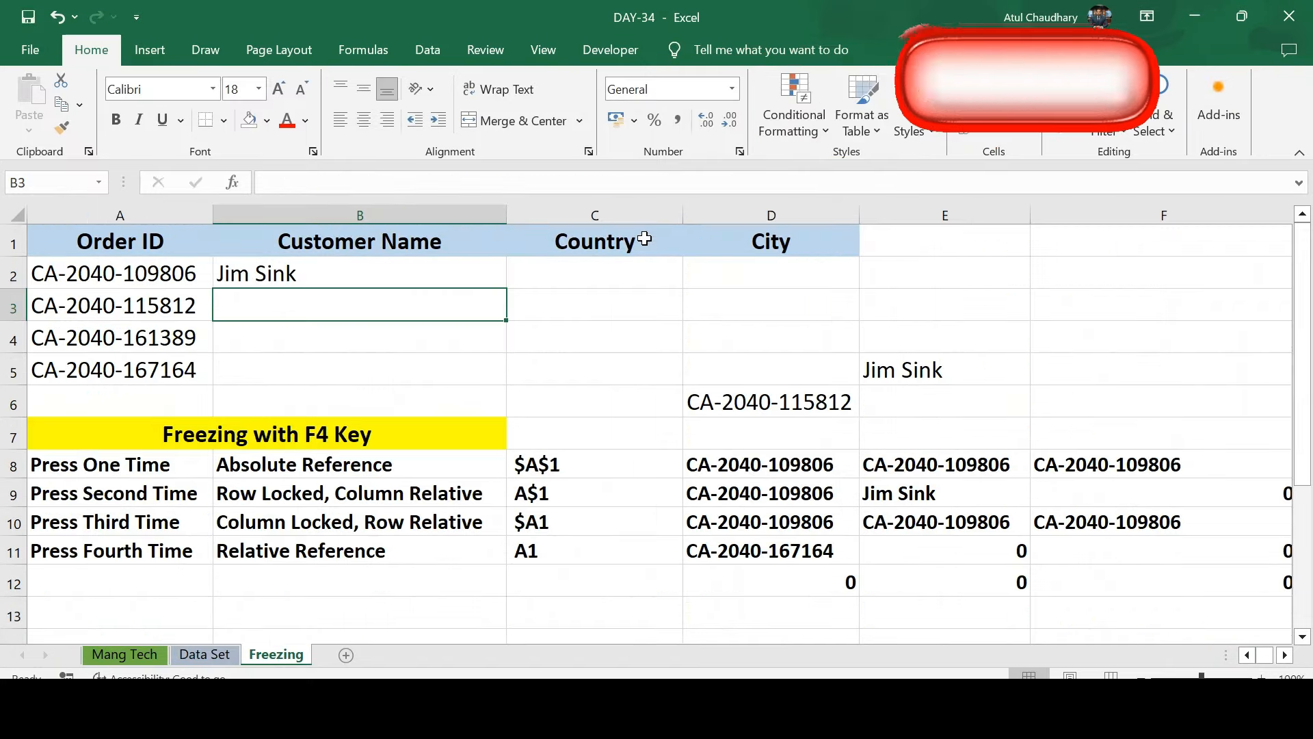
# Fill the B2 lookup formula across to column D and down through row 5.
pyautogui.press('Up')
pyautogui.hotkey('shift', 'Right')
pyautogui.hotkey('shift', 'Right')
pyautogui.hotkey('ctrl', 'r')
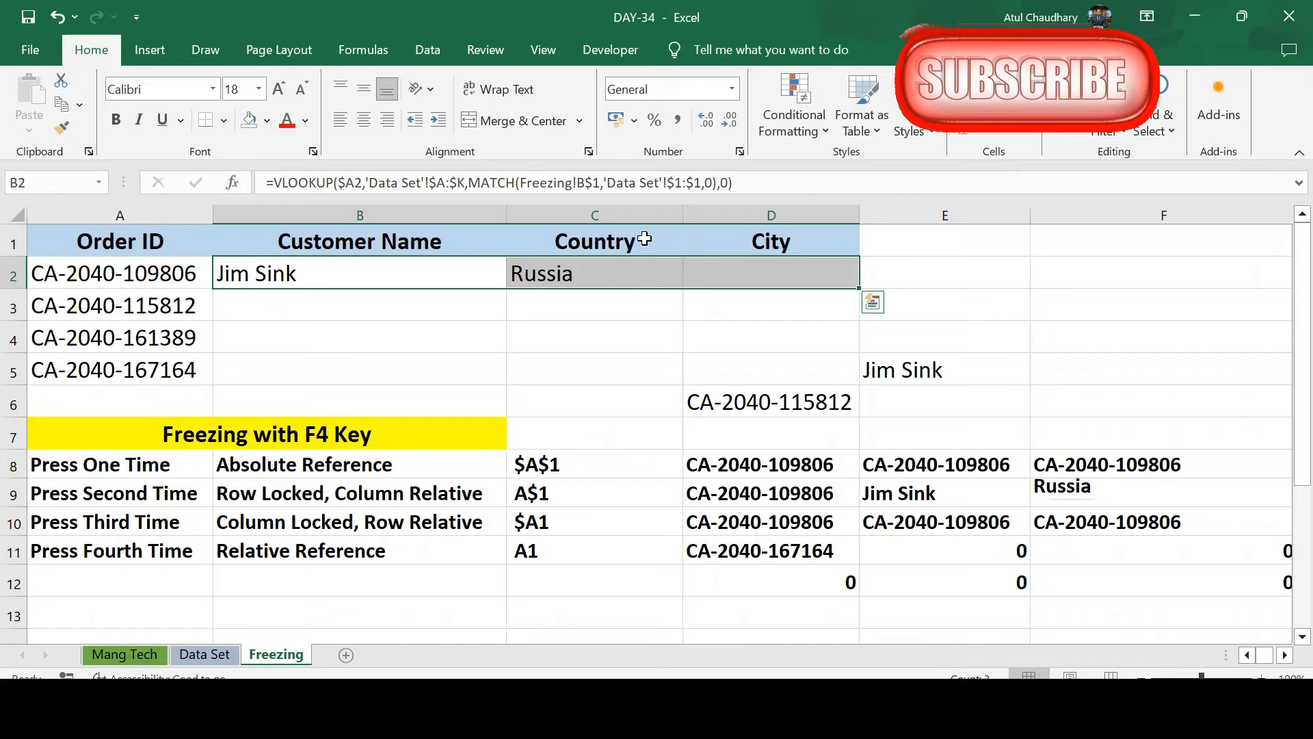
pyautogui.hotkey('shift', 'Down')
pyautogui.hotkey('shift', 'Down')
pyautogui.hotkey('shift', 'Down')
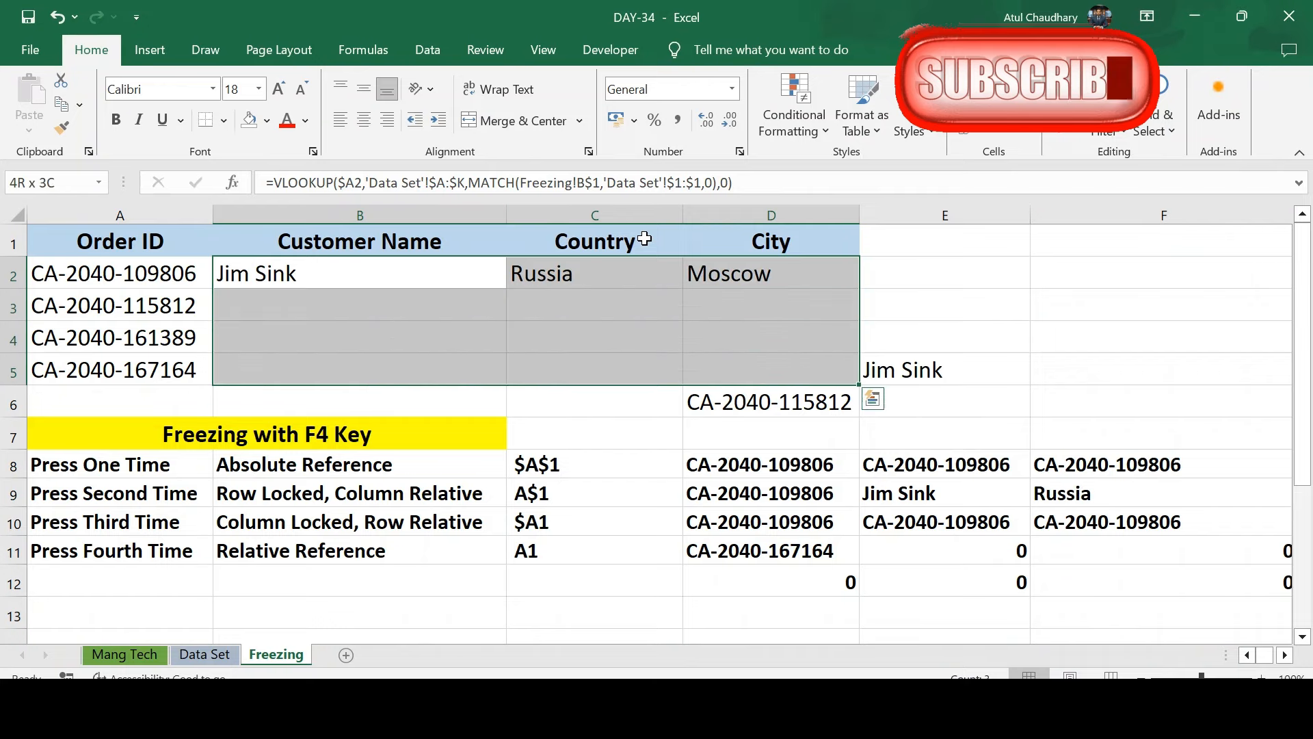
pyautogui.hotkey('ctrl', 'd')
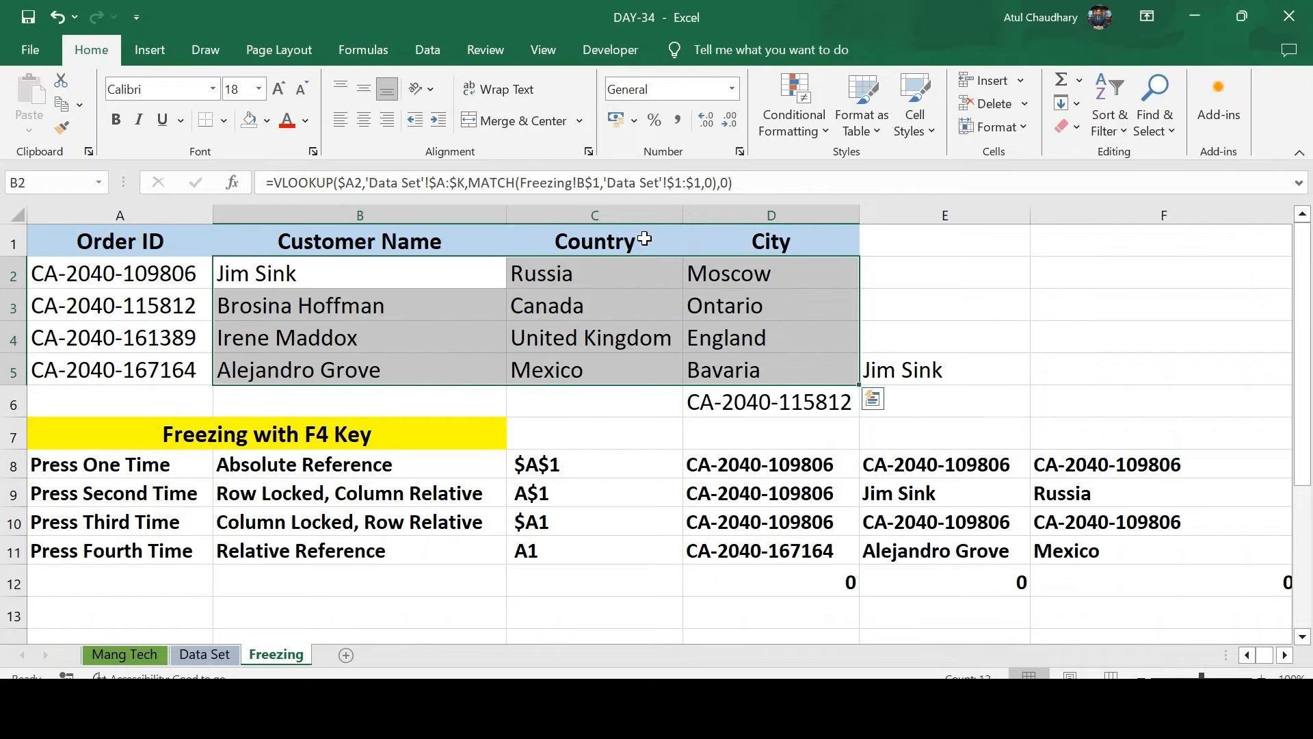
# Examine the locked and relative references in the row 2 formulas, from Customer Name through City.
pyautogui.press('Down')
pyautogui.press('F2')
pyautogui.press('Escape')
pyautogui.press('Up')
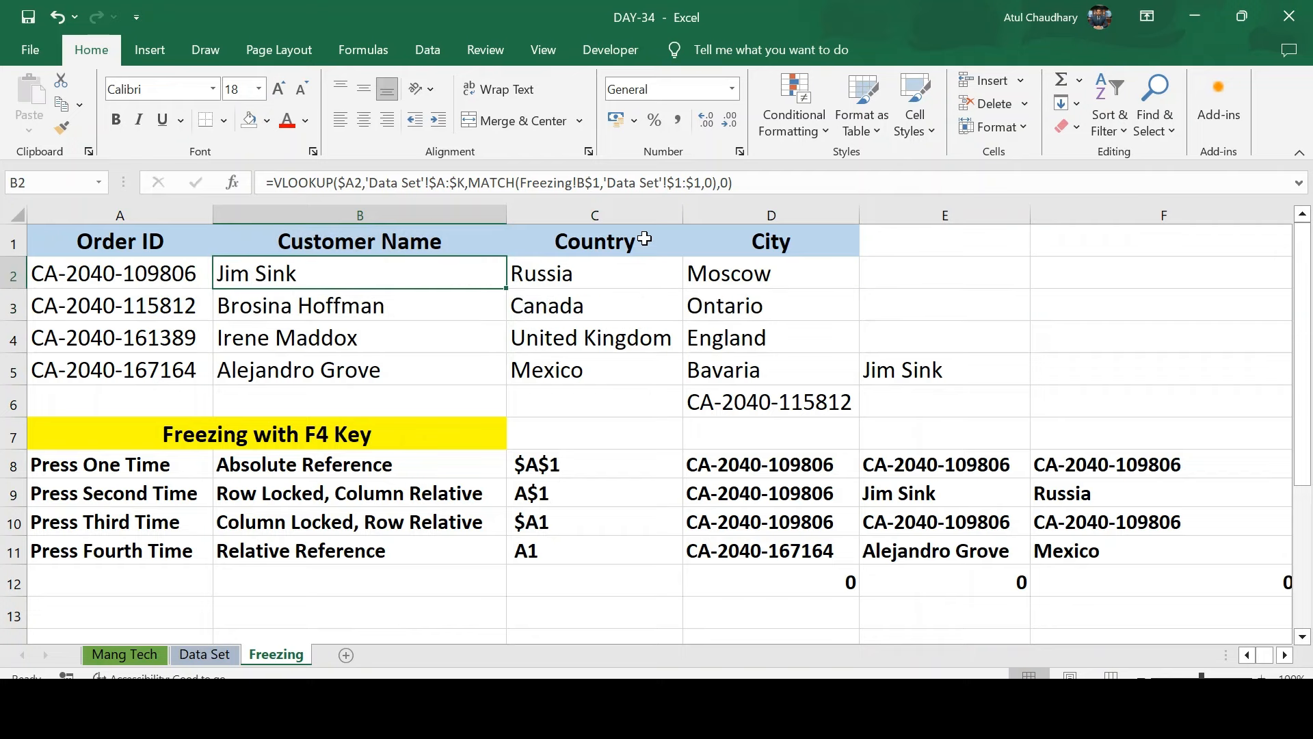
pyautogui.press('F2')
pyautogui.press('Escape')
pyautogui.press('Right')
pyautogui.press('F2')
pyautogui.press('Escape')
pyautogui.press('Right')
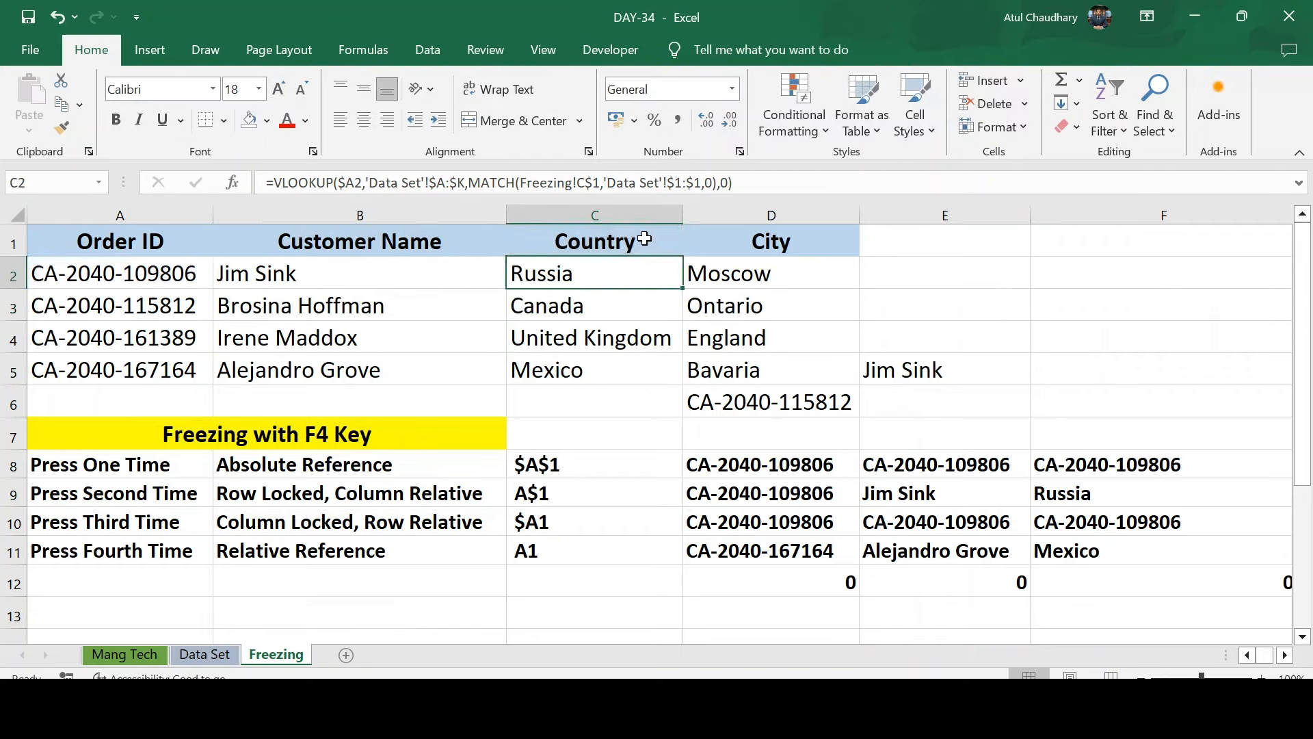
pyautogui.press('F2')
pyautogui.press('Escape')
# Examine how the references shift down the Customer Name formulas in B3 to B5.
pyautogui.press('Left')
pyautogui.press('Left')
pyautogui.press('Down')
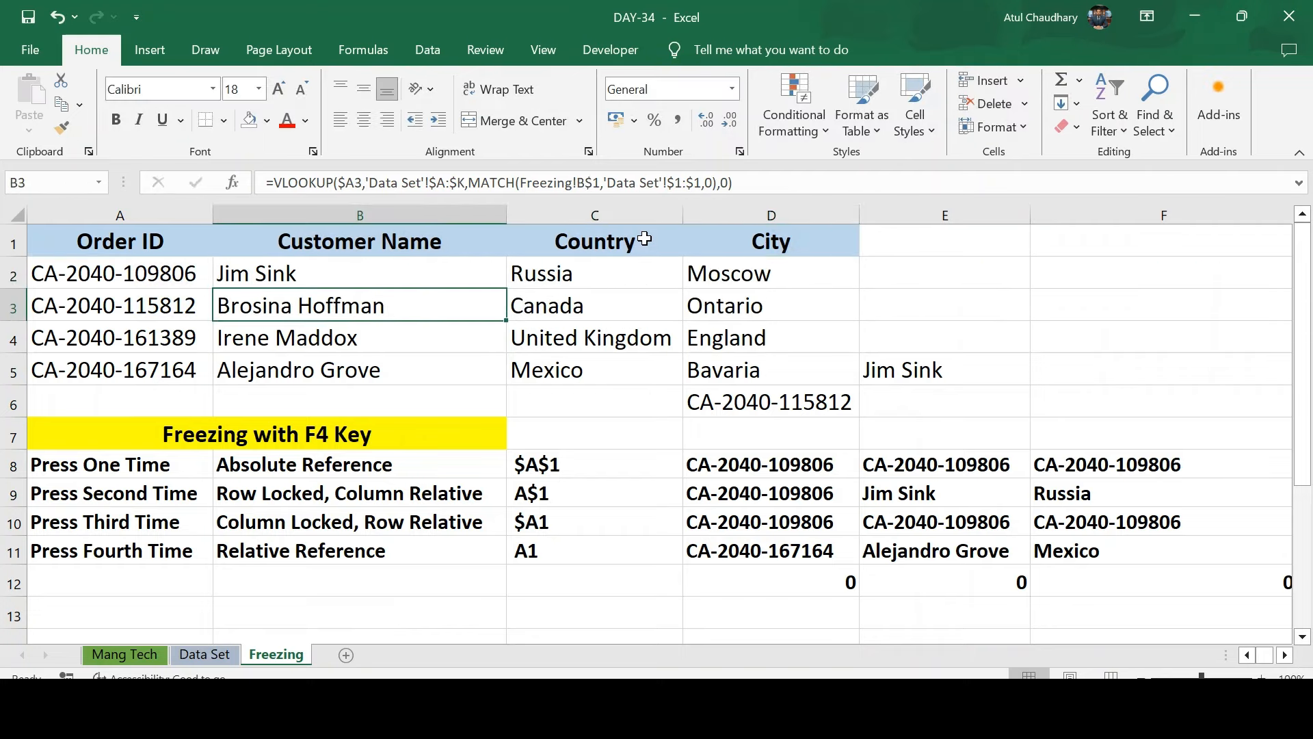
pyautogui.press('F2')
pyautogui.press('Escape')
pyautogui.press('Down')
pyautogui.press('F2')
pyautogui.press('Escape')
pyautogui.press('Down')
pyautogui.press('F2')
pyautogui.press('Escape')
# Examine how the references shift down the Country formulas in C3 to C5.
pyautogui.press('Right')
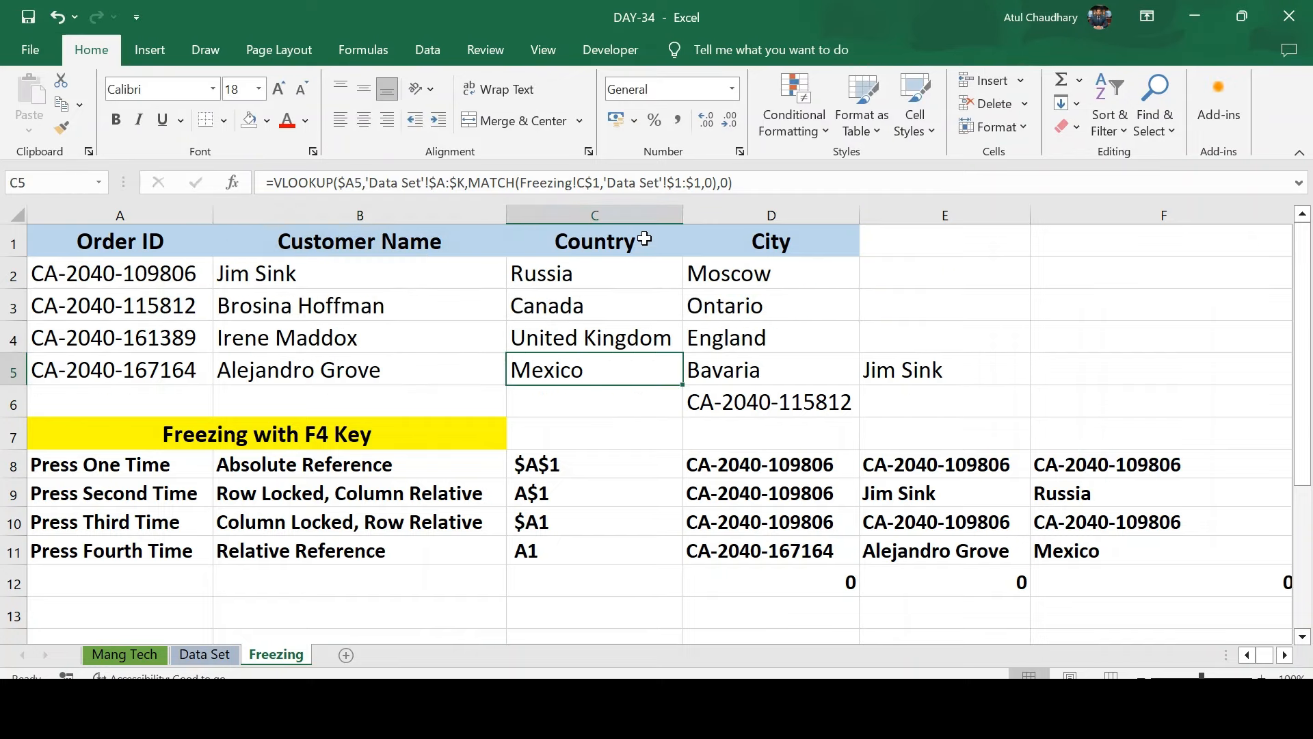
pyautogui.press('Up')
pyautogui.press('Up')
pyautogui.press('F2')
pyautogui.press('Escape')
pyautogui.press('Down')
pyautogui.press('F2')
pyautogui.press('Escape')
pyautogui.press('Down')
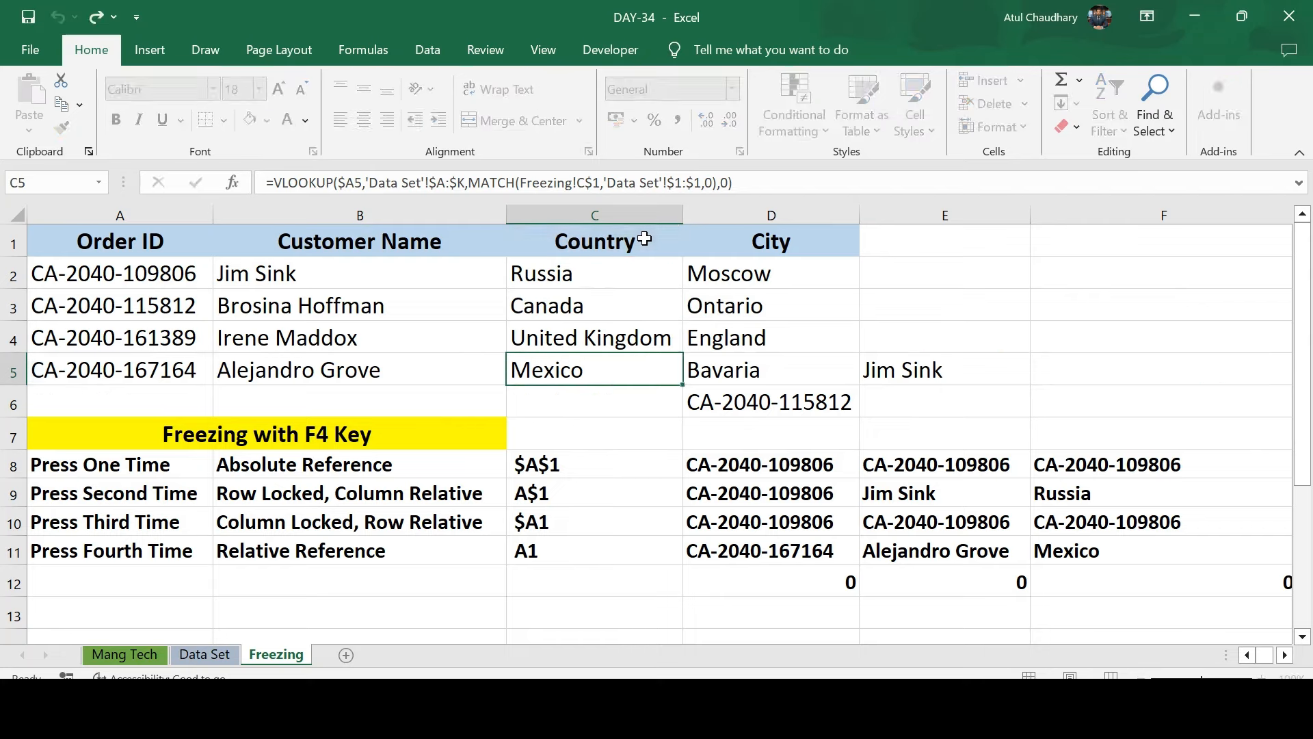
pyautogui.press('F2')
pyautogui.press('Escape')
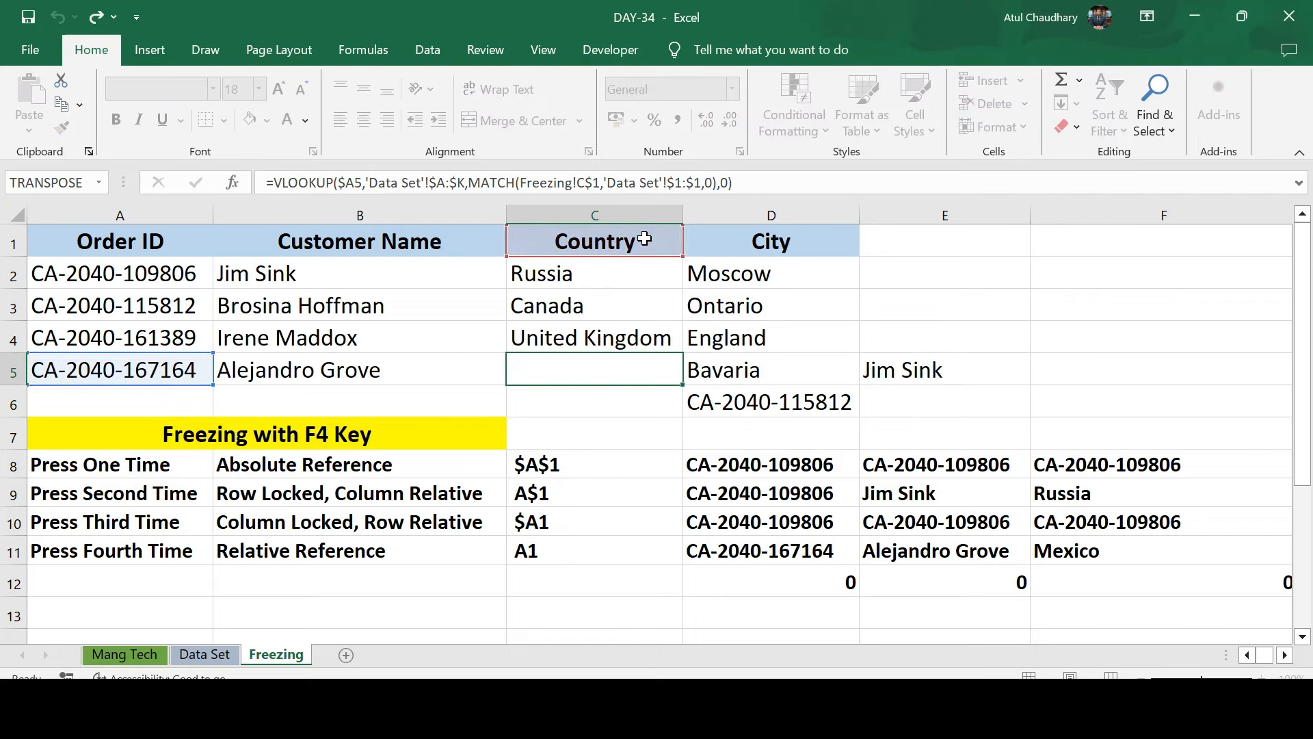